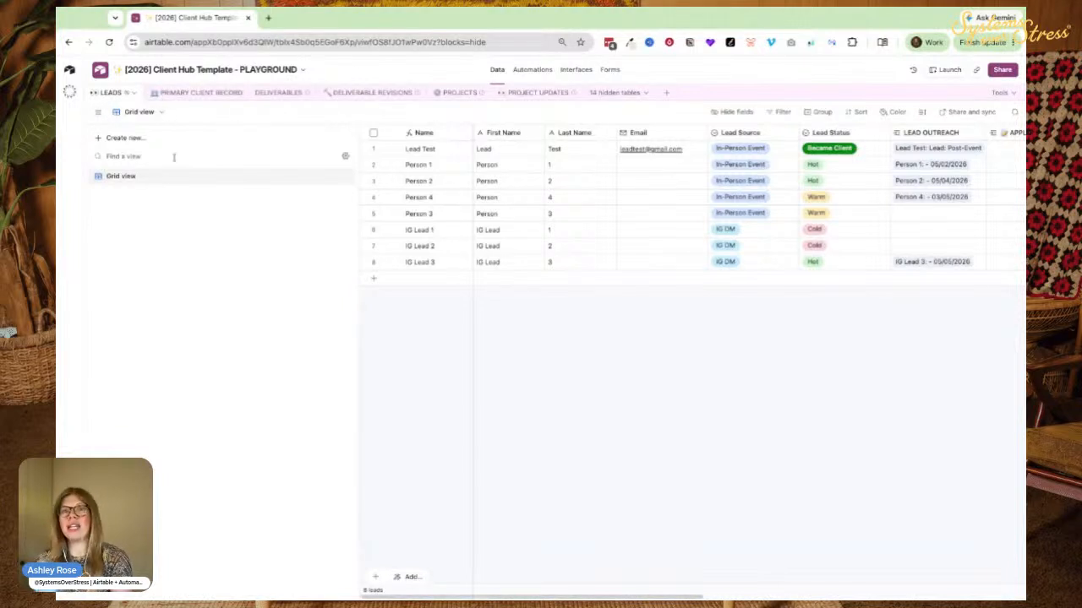
# Create a classic form view in the Leads table, keeping the default name Form.
pyautogui.click(118, 138)
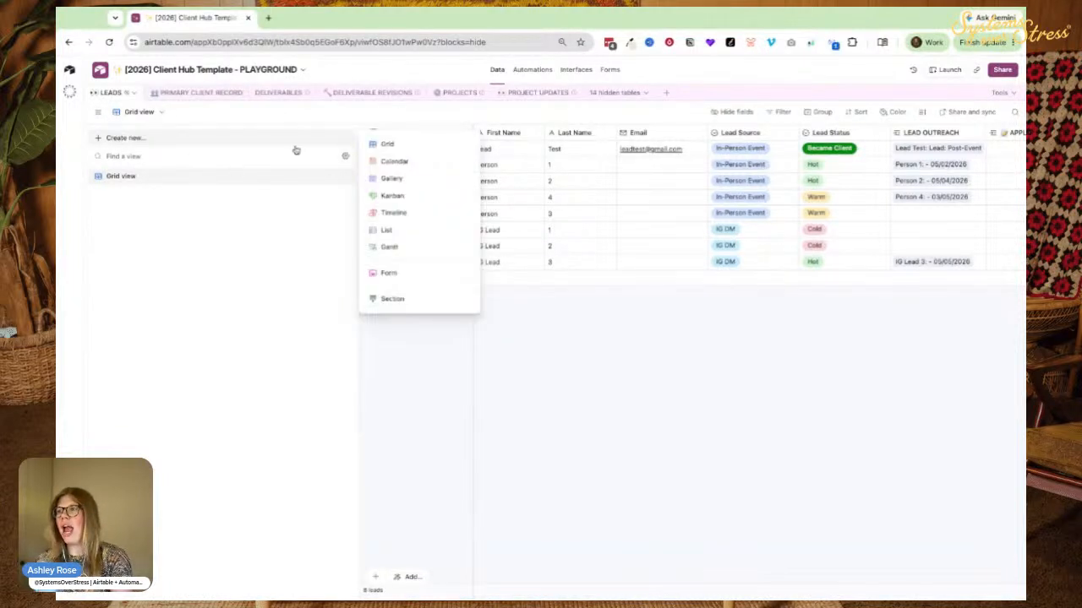
pyautogui.click(388, 275)
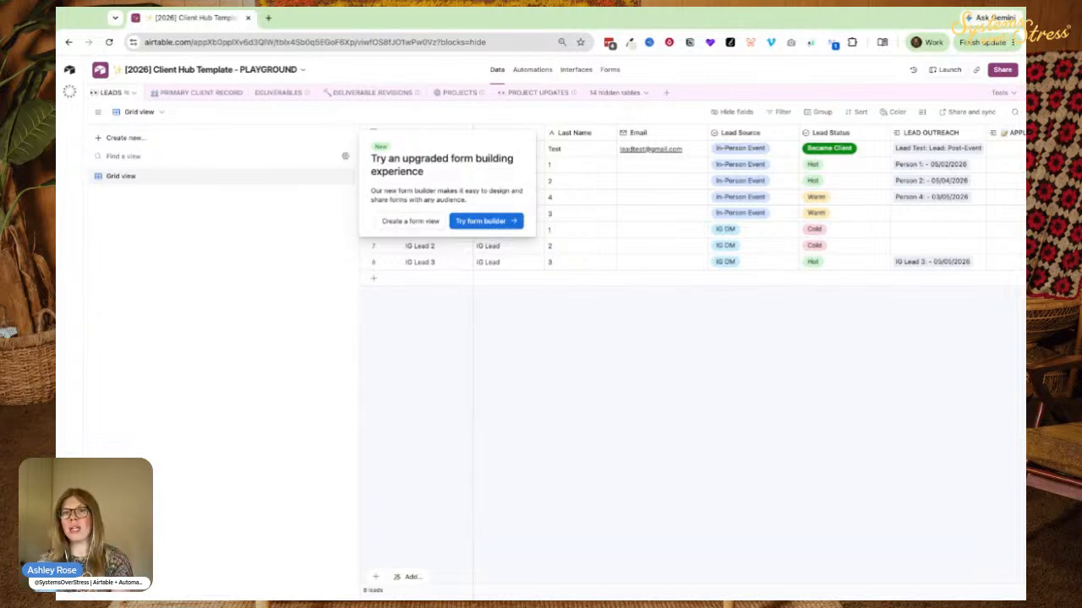
pyautogui.click(397, 224)
pyautogui.click(498, 230)
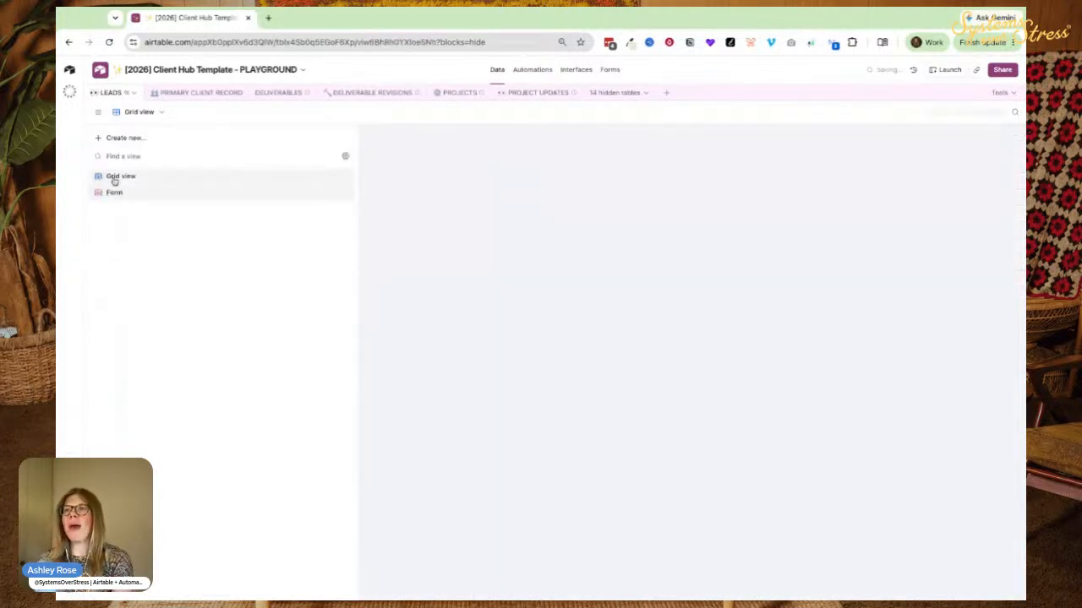
pyautogui.click(104, 196)
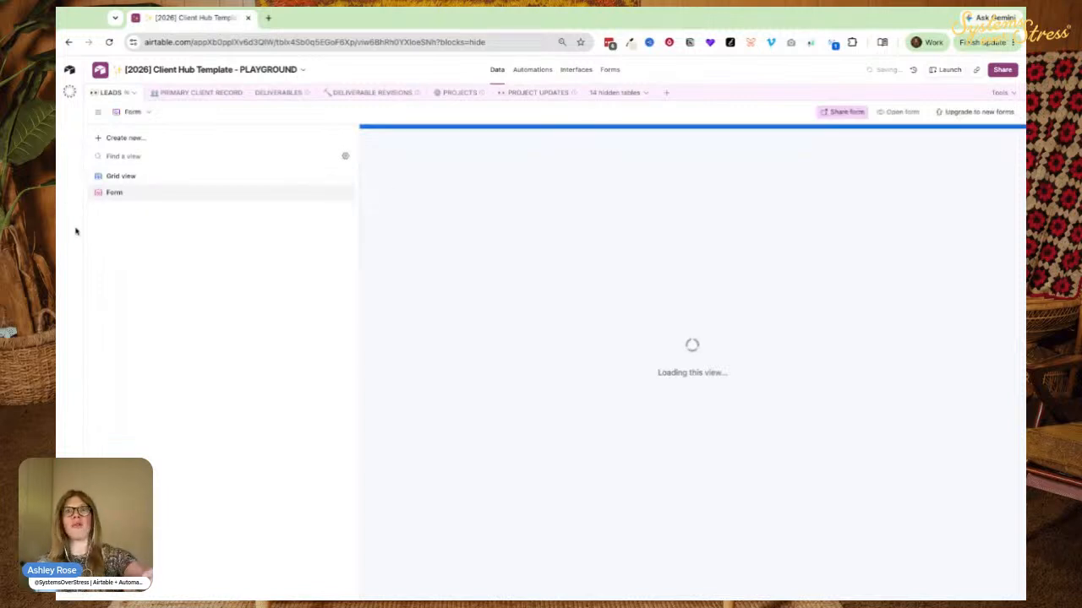
pyautogui.scroll(-3, 707, 369)
pyautogui.scroll(3, 655, 321)
pyautogui.scroll(-1, 693, 313)
pyautogui.moveTo(693, 313); pyautogui.dragTo(683, 243)
pyautogui.scroll(1, 681, 243)
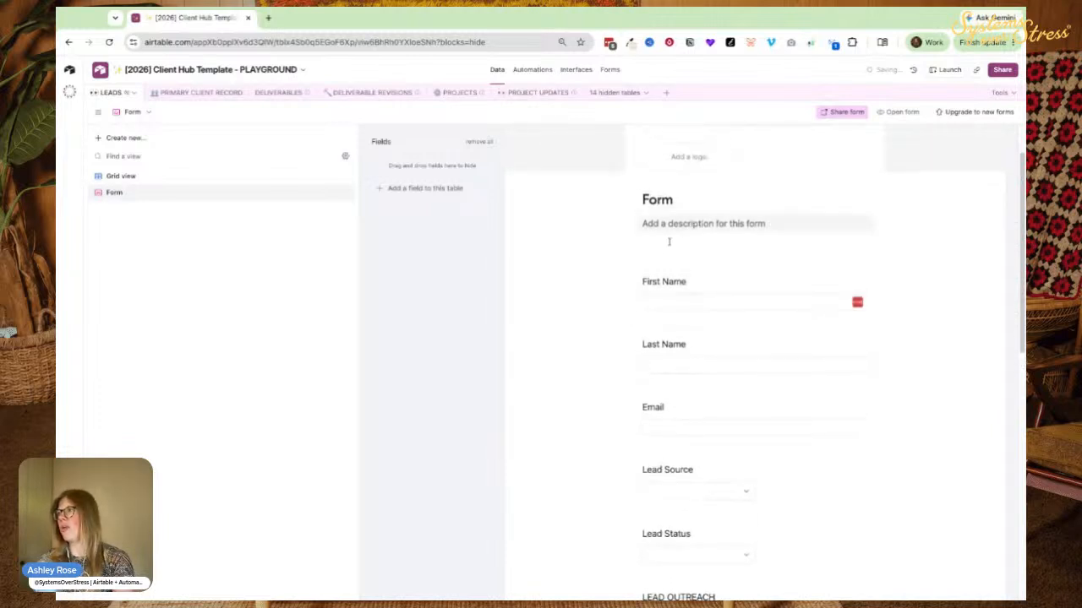
pyautogui.scroll(-6, 667, 307)
pyautogui.scroll(6, 686, 302)
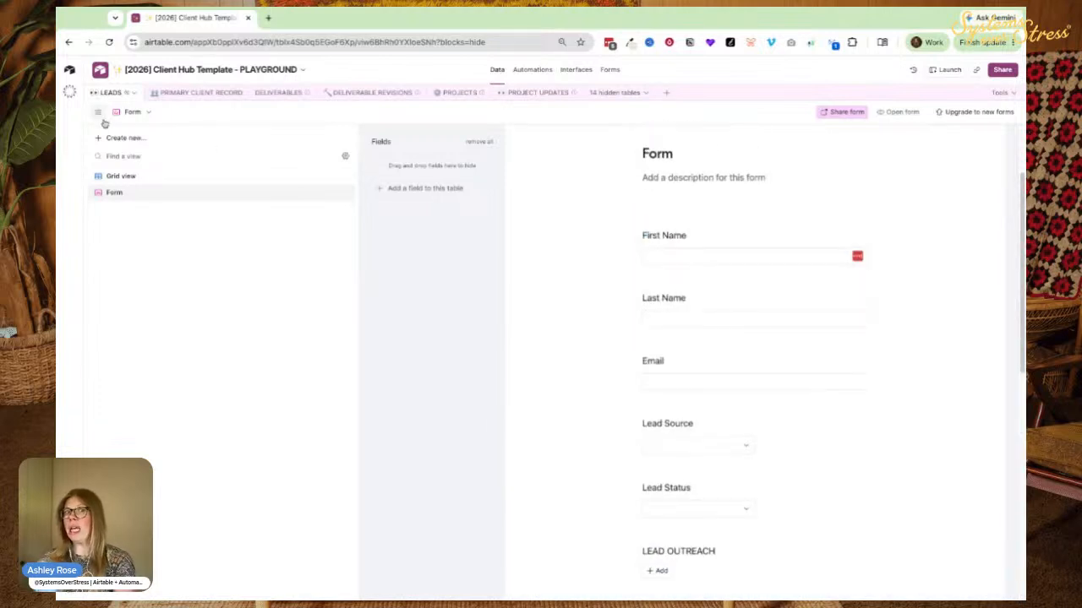
pyautogui.click(99, 114)
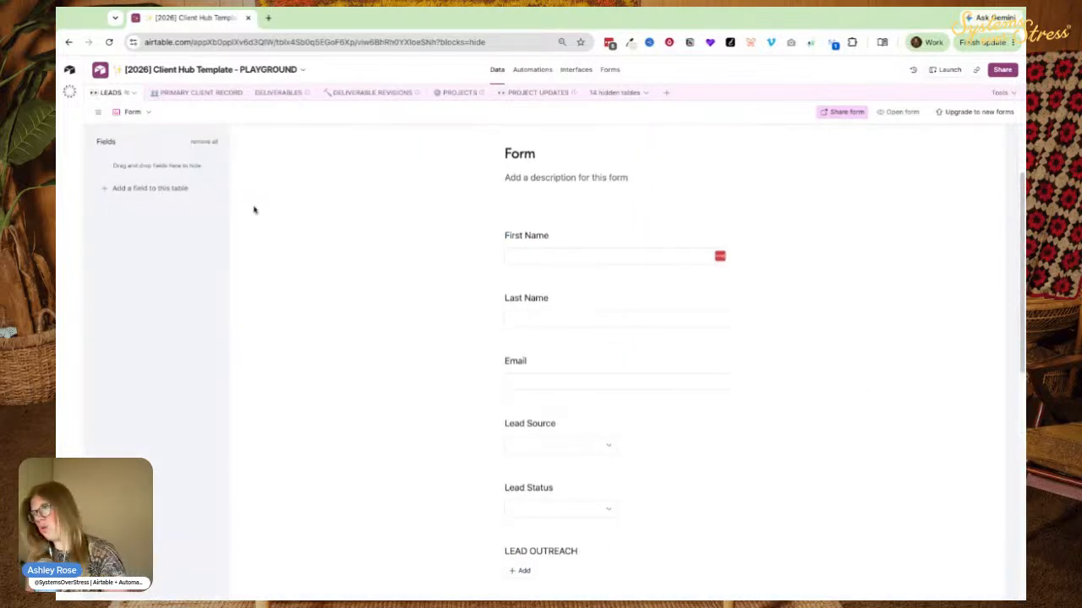
pyautogui.press('super+equal')
pyautogui.press('super+equal')
pyautogui.click(136, 126)
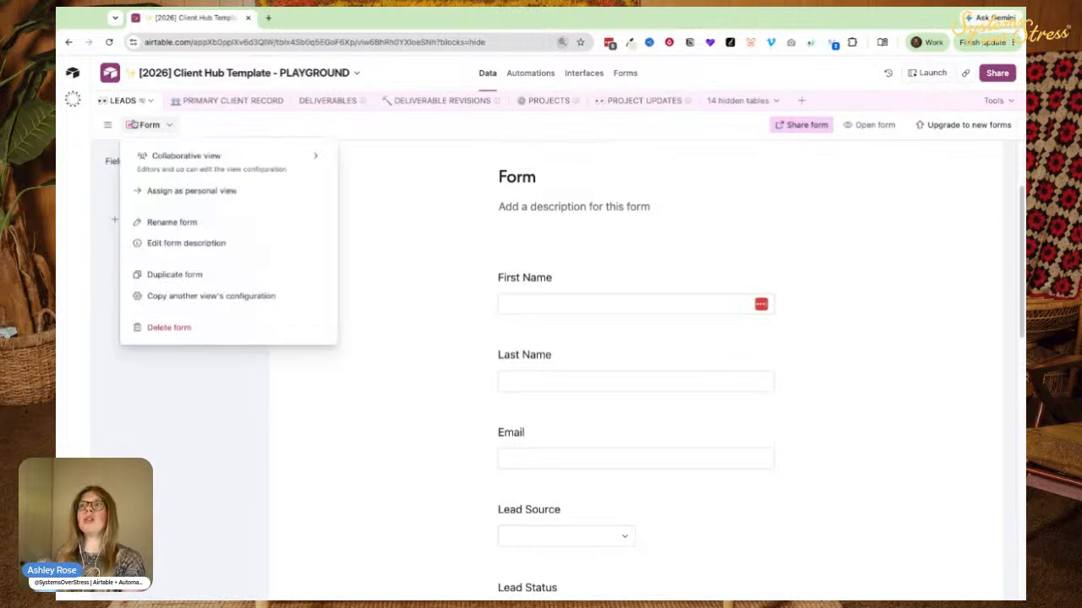
pyautogui.click(106, 283)
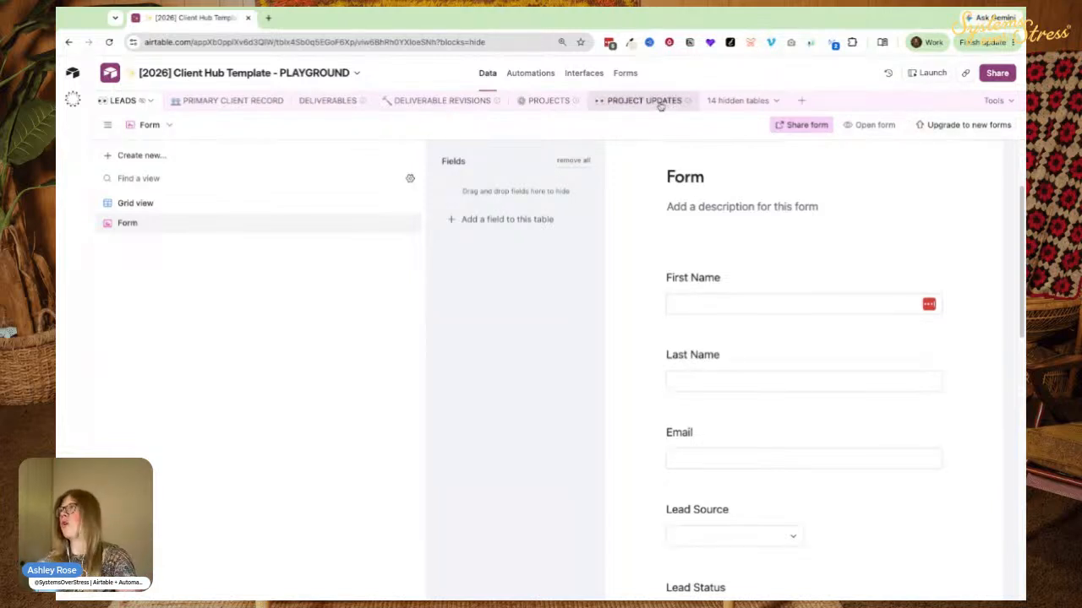
# Go to the Forms page and open the ONBOARDING FORM card for editing.
pyautogui.click(624, 74)
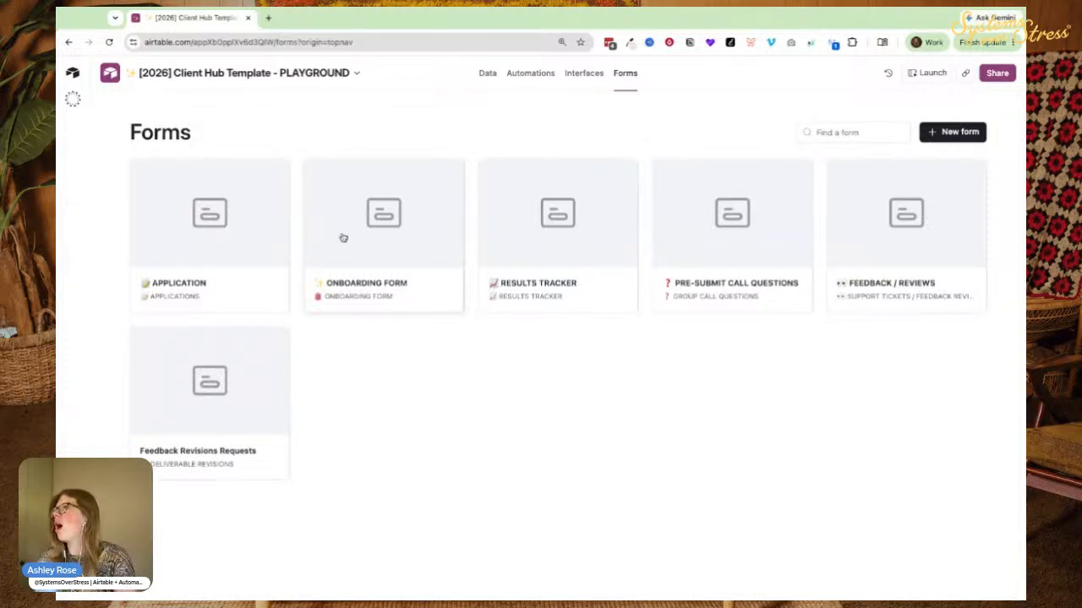
pyautogui.click(364, 256)
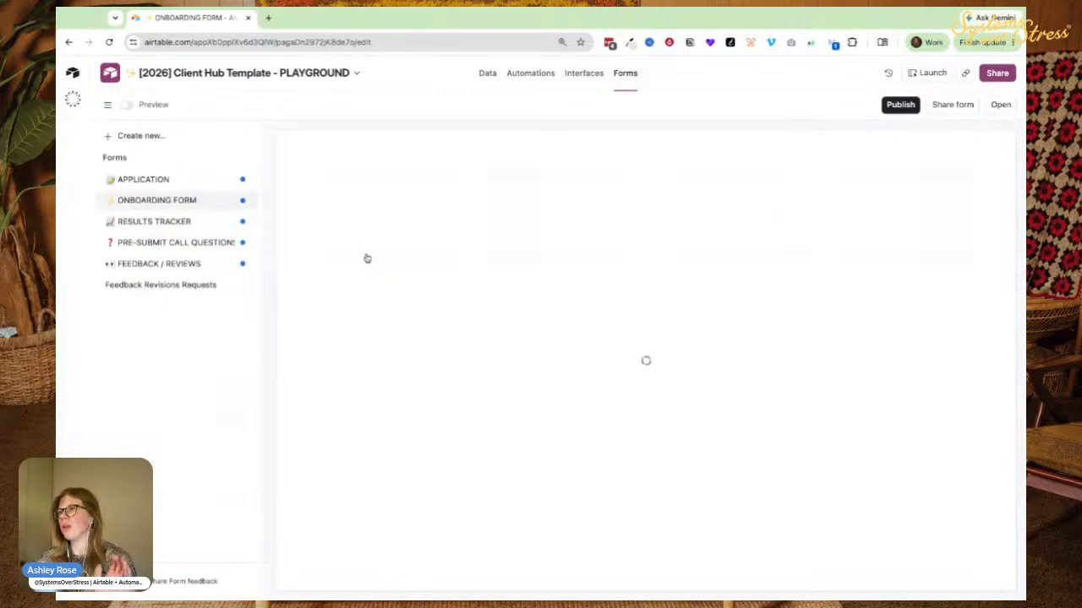
# Select the About You section to view its group settings.
pyautogui.scroll(-10, 334, 220)
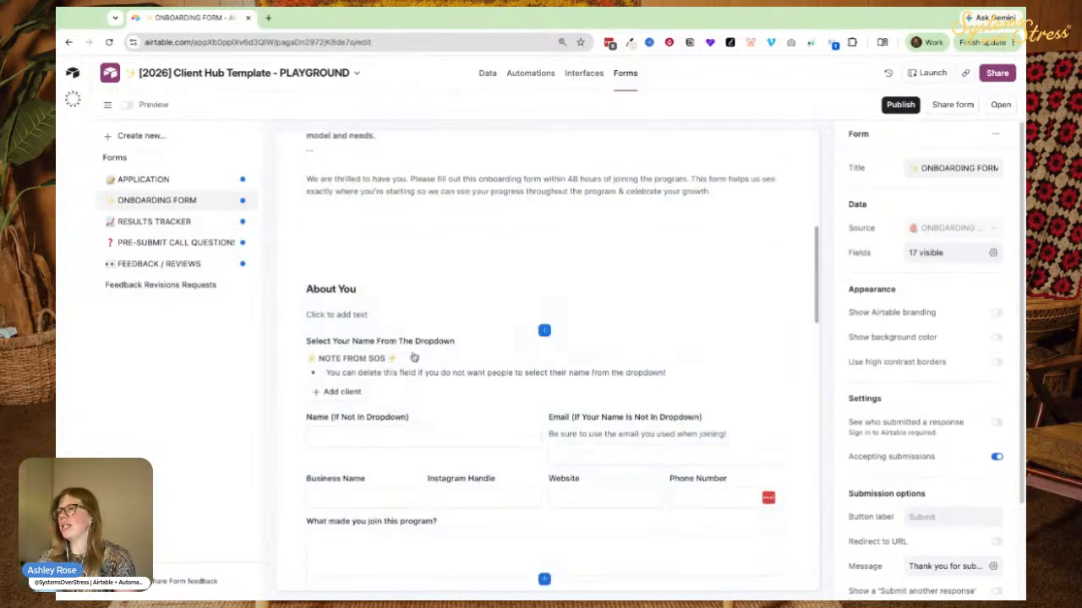
pyautogui.click(298, 156)
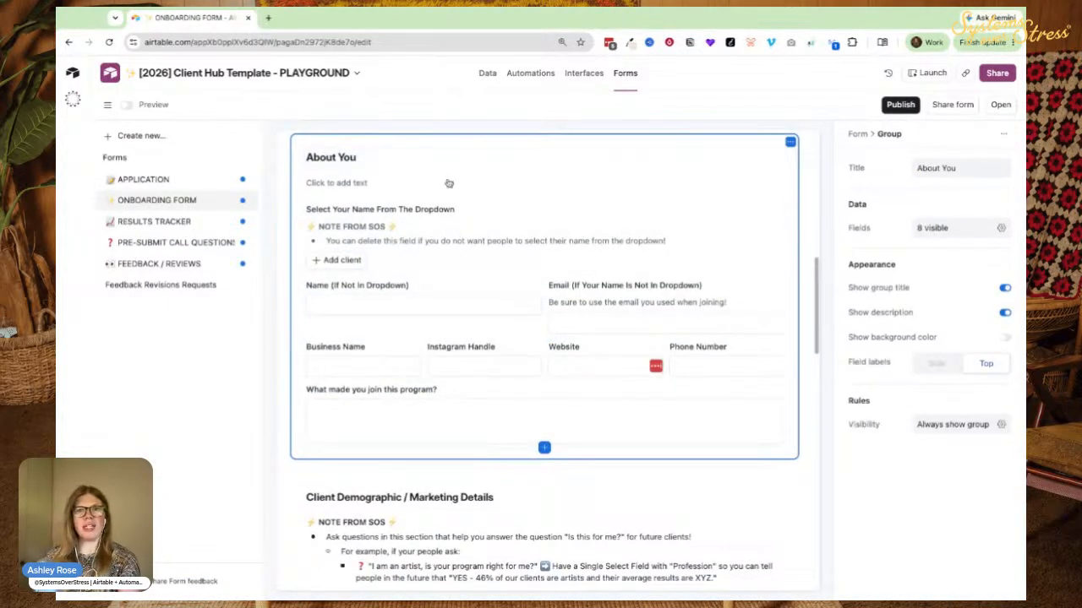
pyautogui.scroll(-1, 446, 253)
pyautogui.scroll(2, 446, 262)
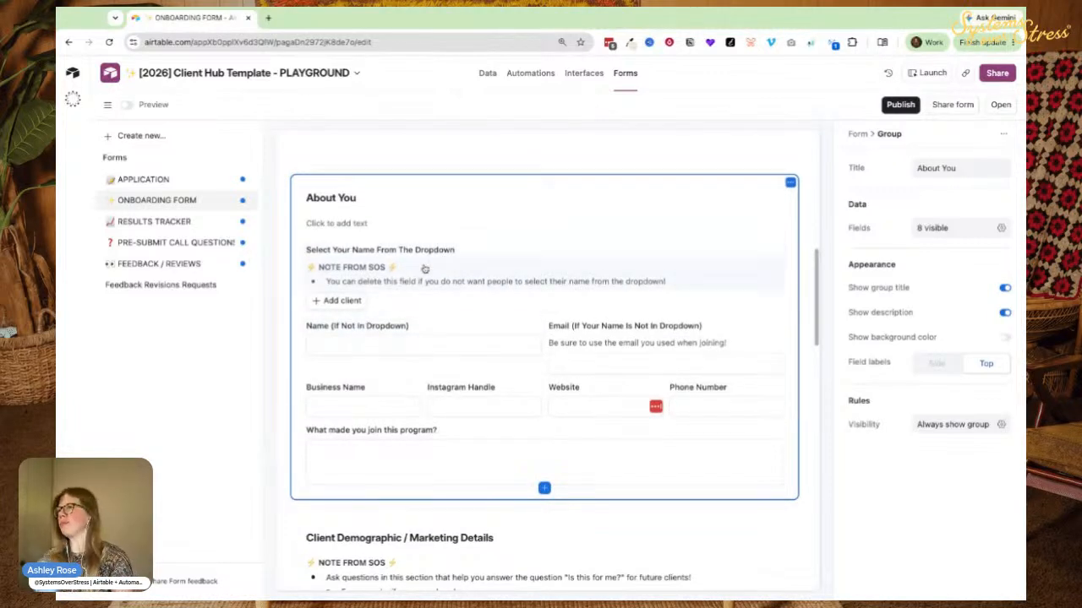
pyautogui.scroll(5, 422, 270)
pyautogui.scroll(1, 420, 288)
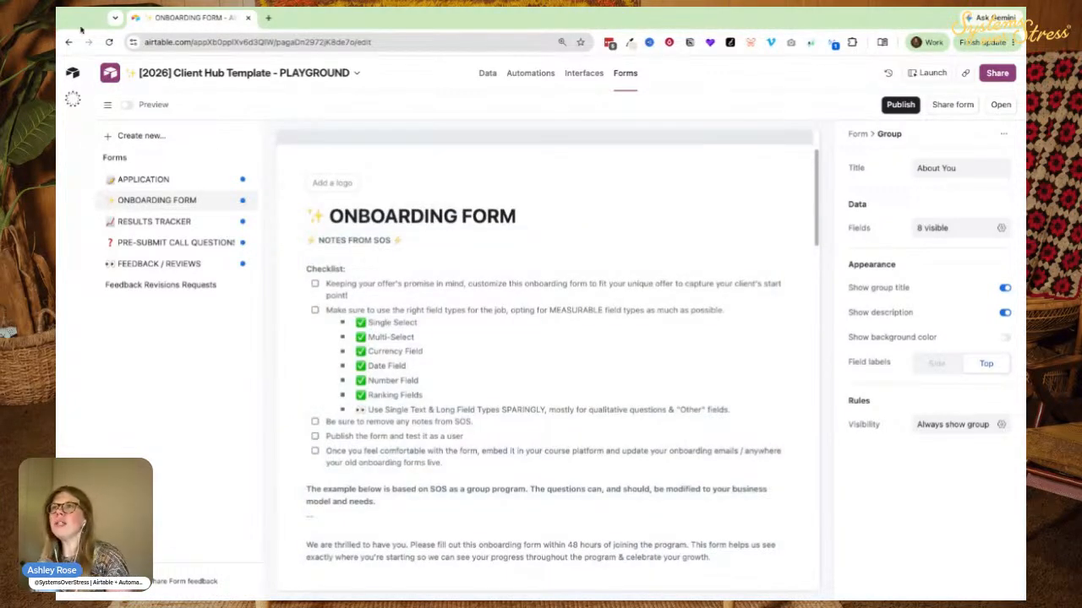
# Collapse the forms list to widen the preview and show the whole form's settings.
pyautogui.click(107, 104)
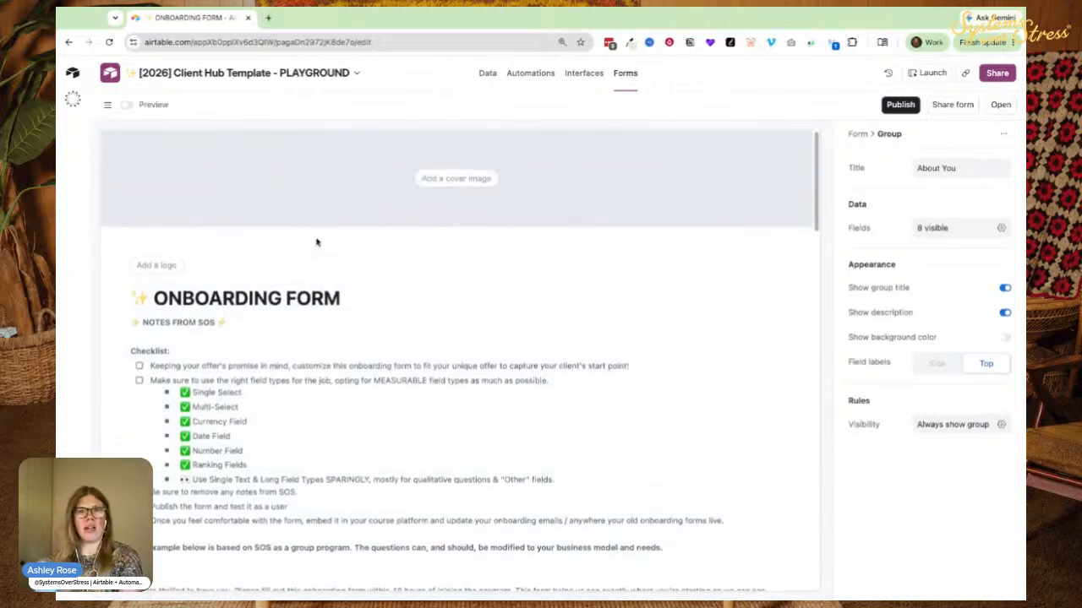
pyautogui.scroll(-3, 333, 304)
pyautogui.scroll(3, 460, 267)
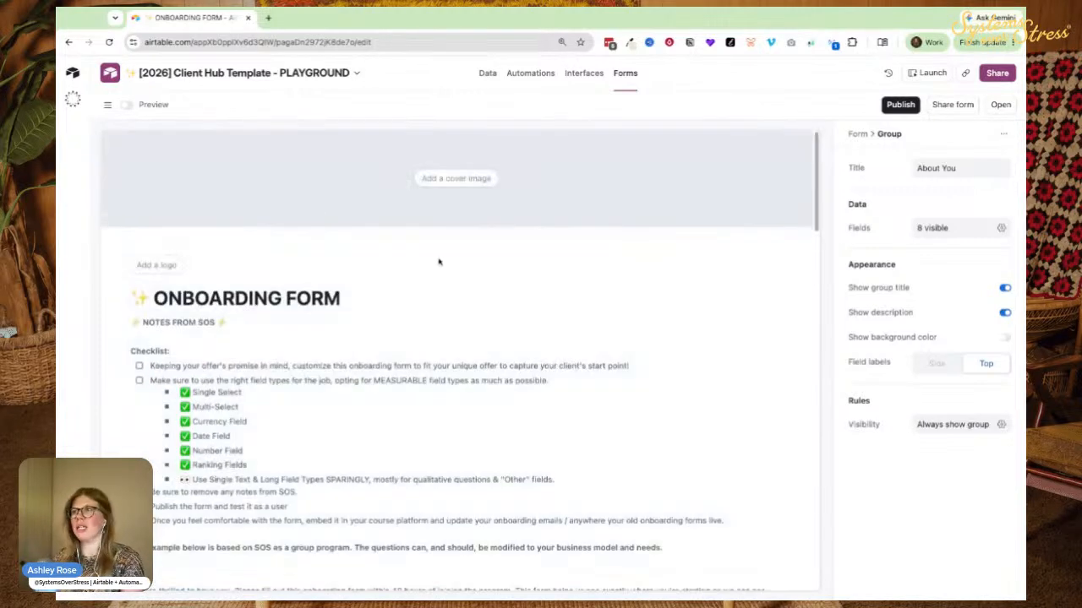
pyautogui.click(329, 217)
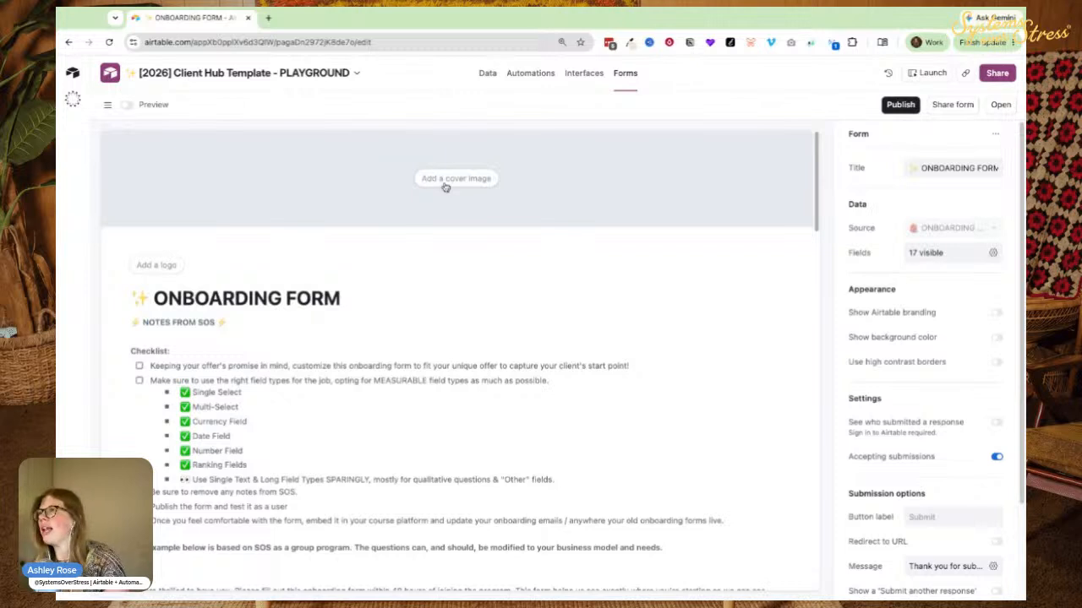
pyautogui.click(447, 184)
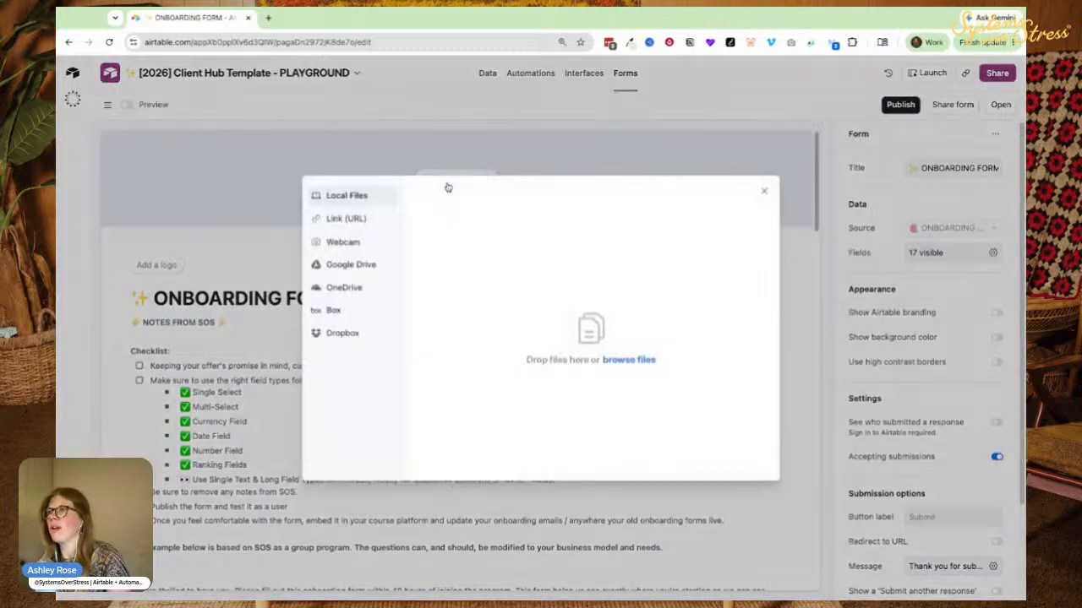
# Upload the kitchen photo as cover, set Image style to Full, then publish and open the form.
pyautogui.click(631, 364)
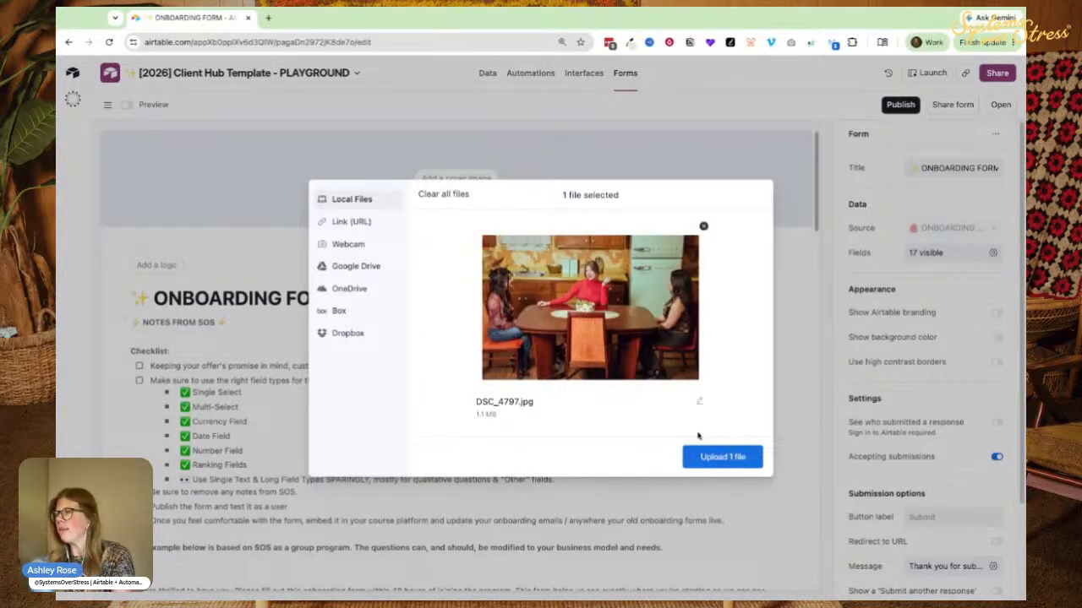
pyautogui.click(702, 460)
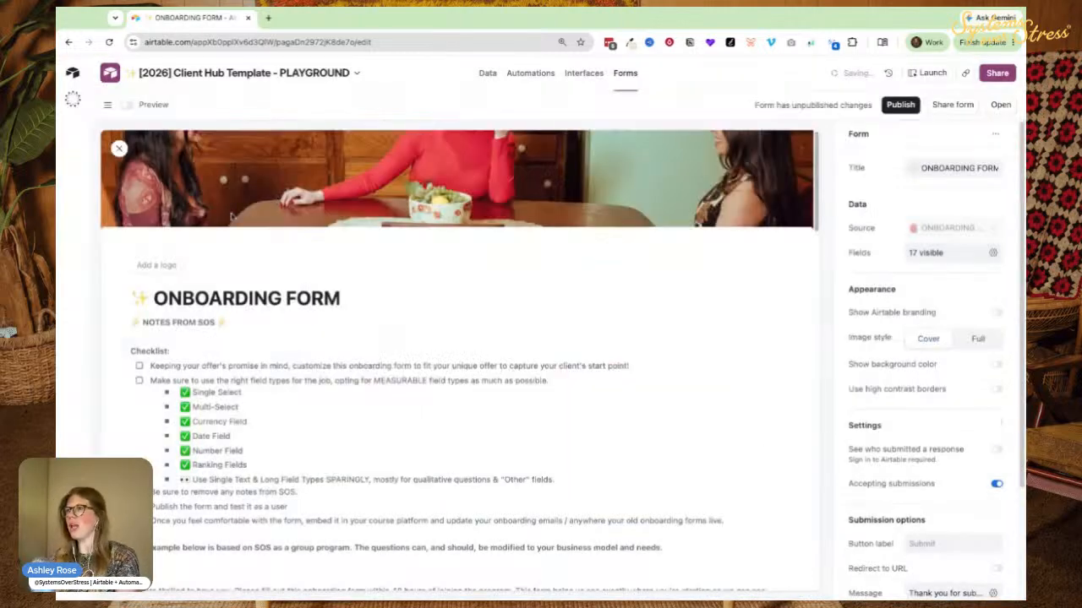
pyautogui.scroll(-2, 296, 254)
pyautogui.scroll(2, 287, 269)
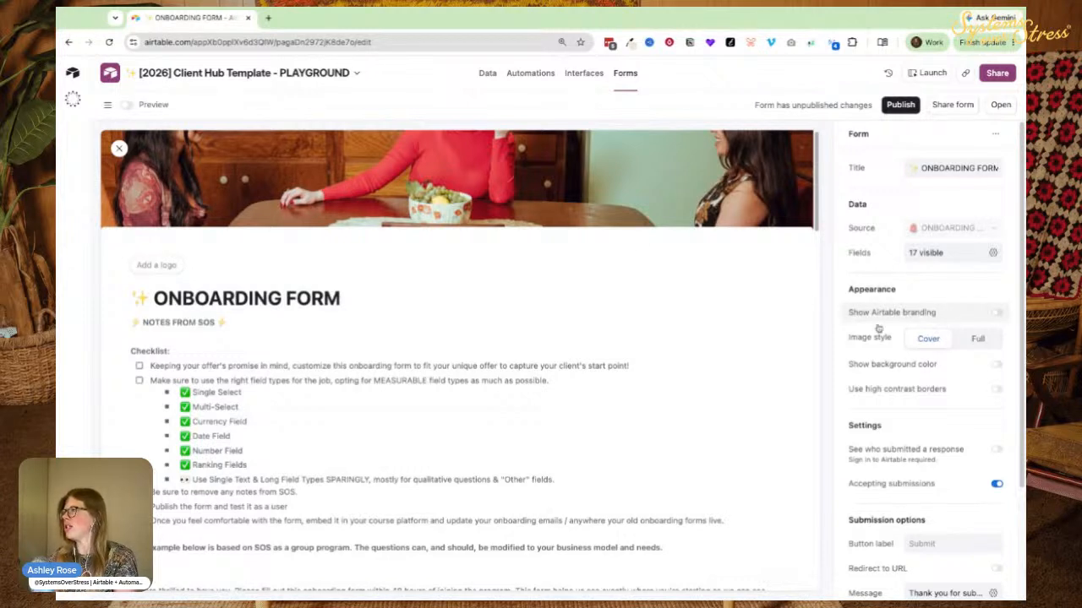
pyautogui.click(973, 341)
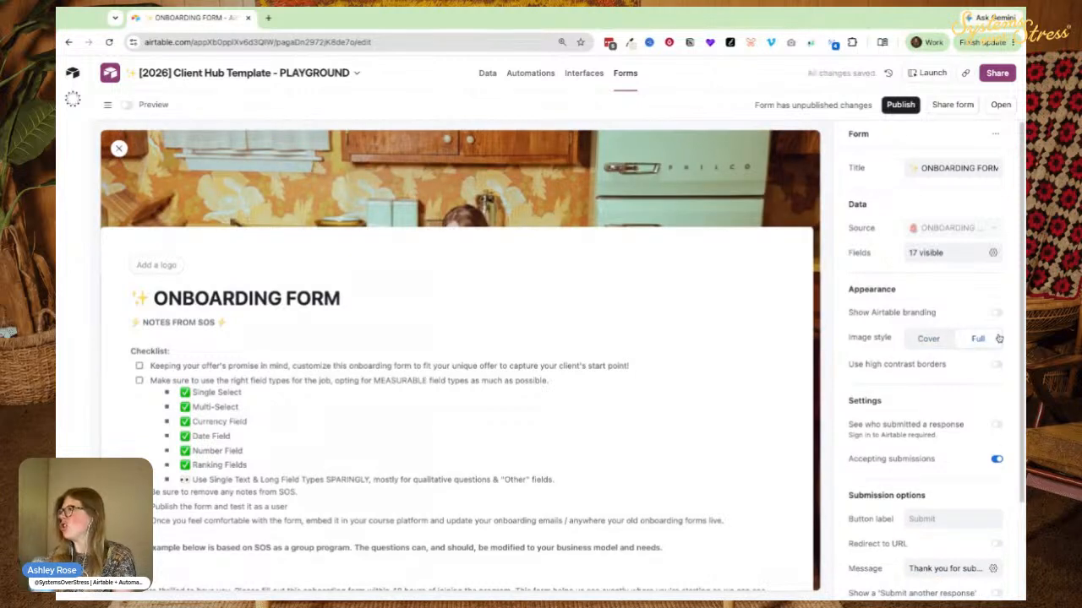
pyautogui.click(906, 109)
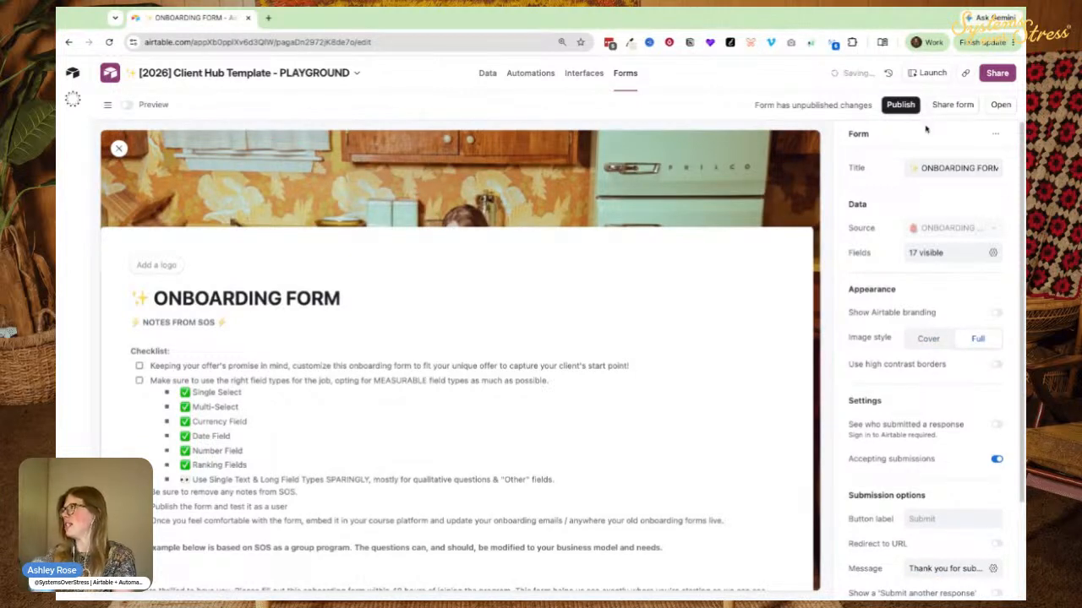
pyautogui.click(1000, 105)
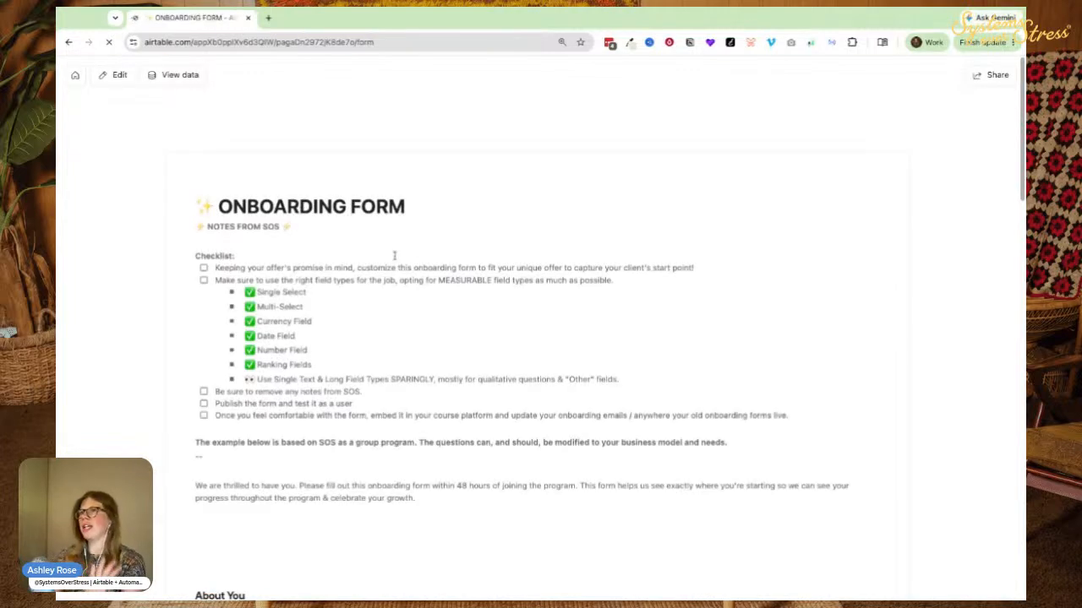
# Check the live form's full-page kitchen photo, then return to the form editor.
pyautogui.scroll(-4, 427, 279)
pyautogui.scroll(4, 146, 266)
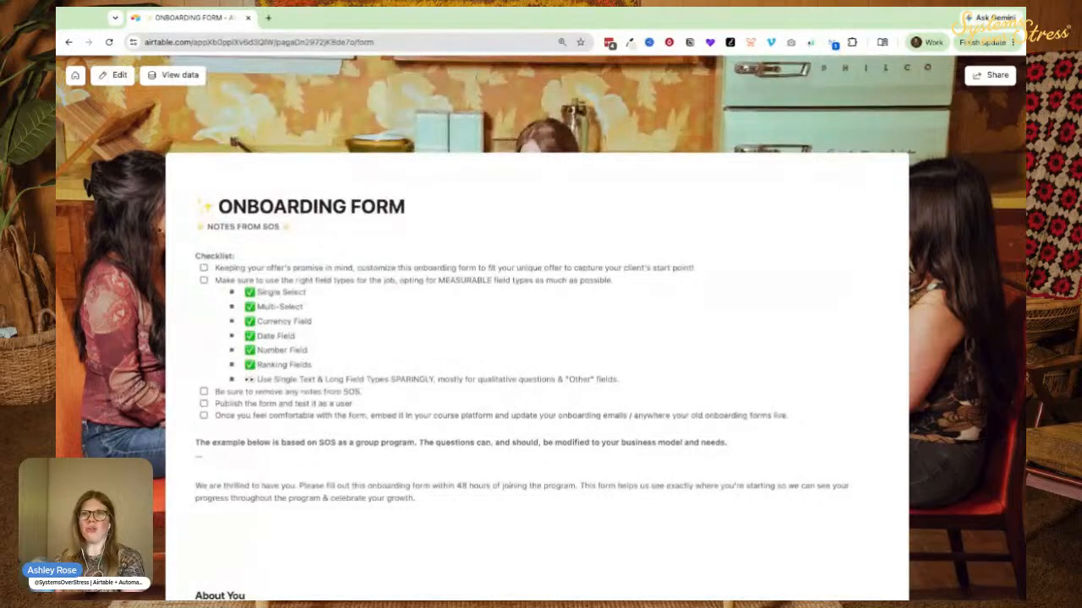
pyautogui.click(108, 79)
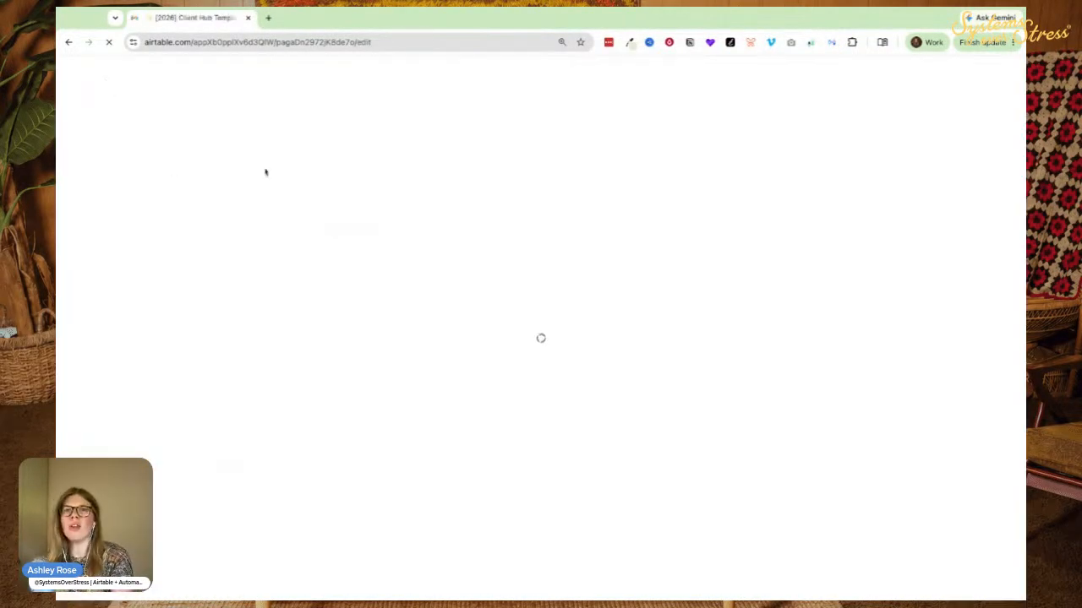
# Upload the Systems over Stress logo to the onboarding form.
pyautogui.scroll(-3, 592, 279)
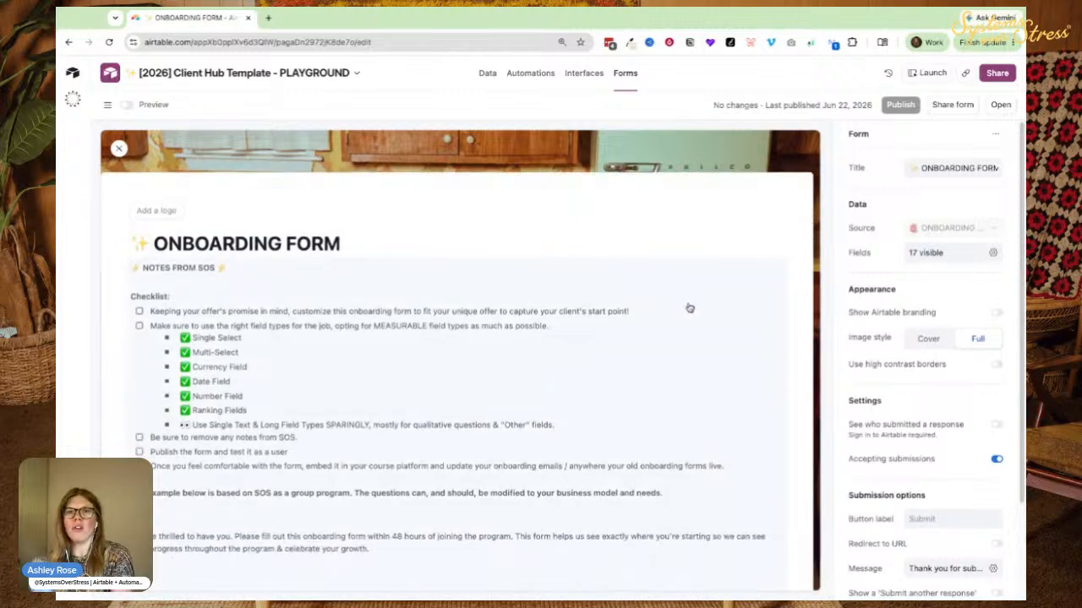
pyautogui.scroll(3, 163, 270)
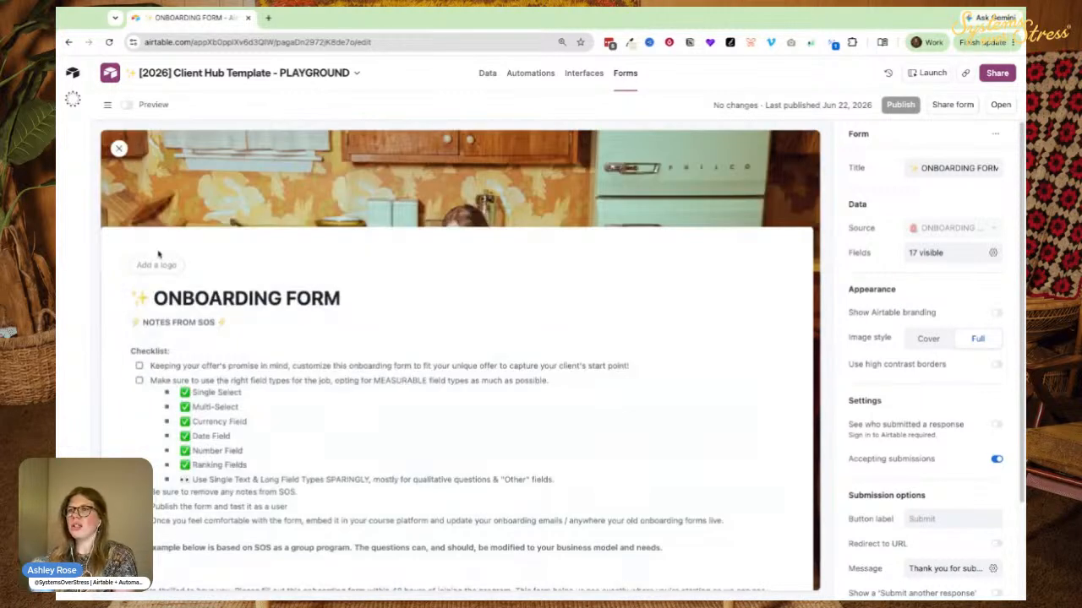
pyautogui.click(157, 265)
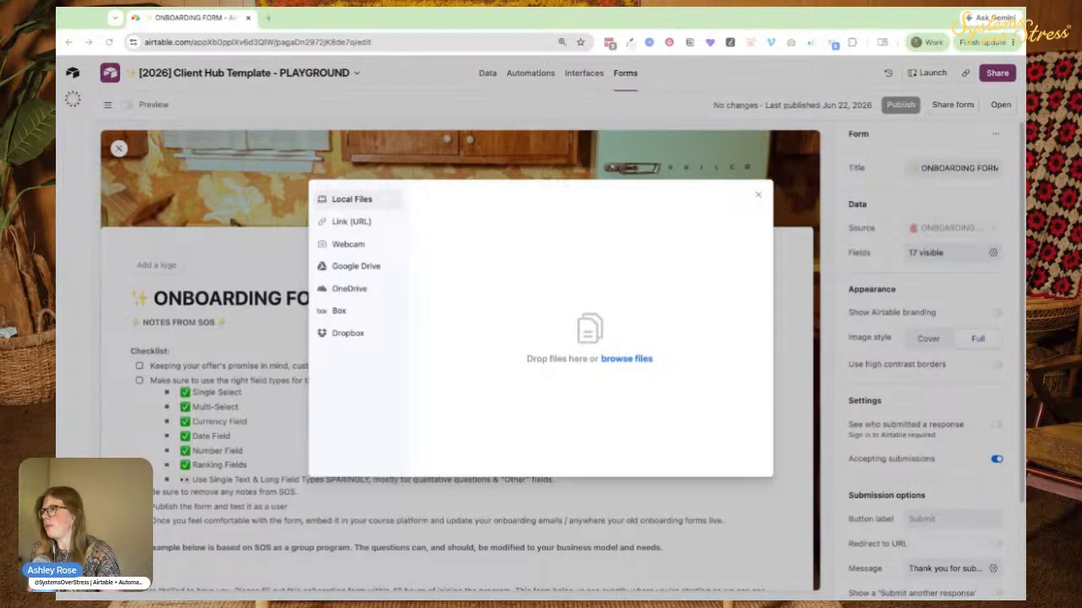
pyautogui.click(722, 457)
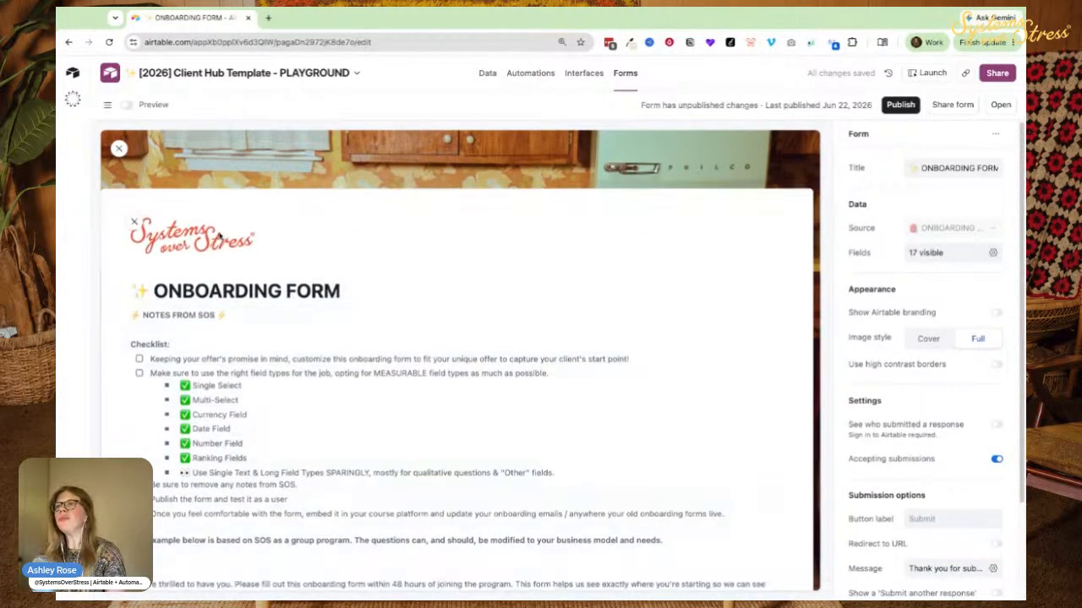
# Turn on high-contrast borders and publish the form.
pyautogui.click(171, 301)
pyautogui.scroll(-2, 367, 261)
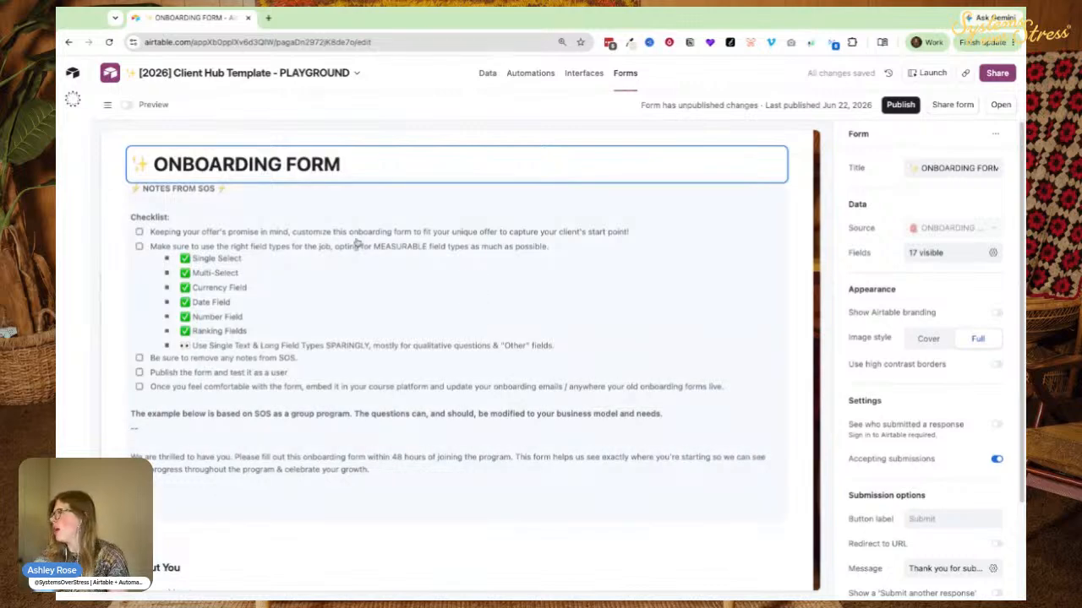
pyautogui.scroll(2, 790, 297)
pyautogui.click(866, 364)
pyautogui.click(897, 106)
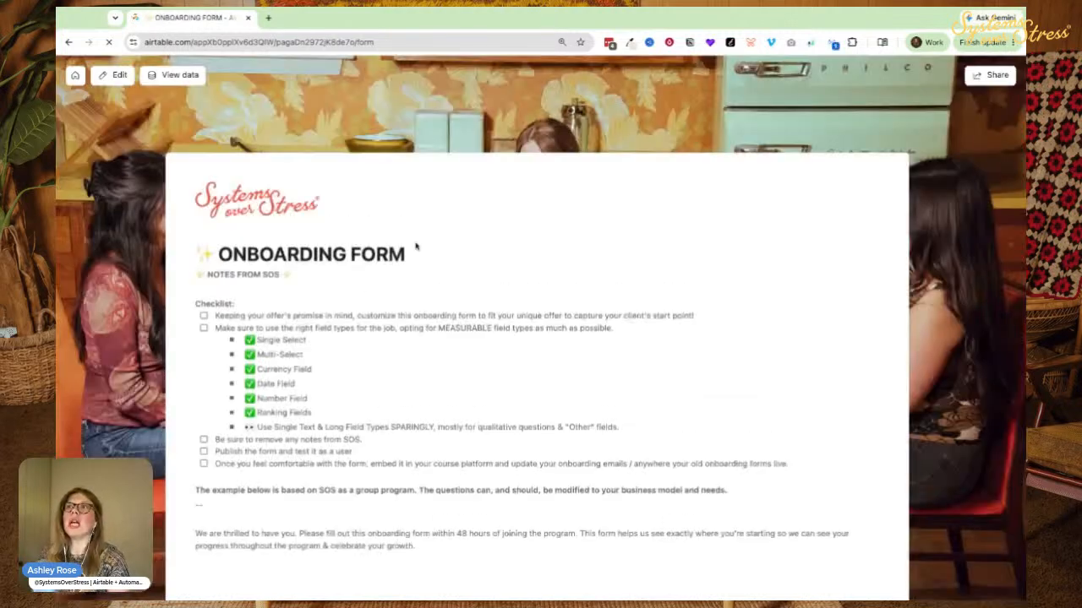
# Try the Name and 'What made you join this program?' fields on the live form, then return to editing.
pyautogui.scroll(-5, 415, 244)
pyautogui.click(228, 436)
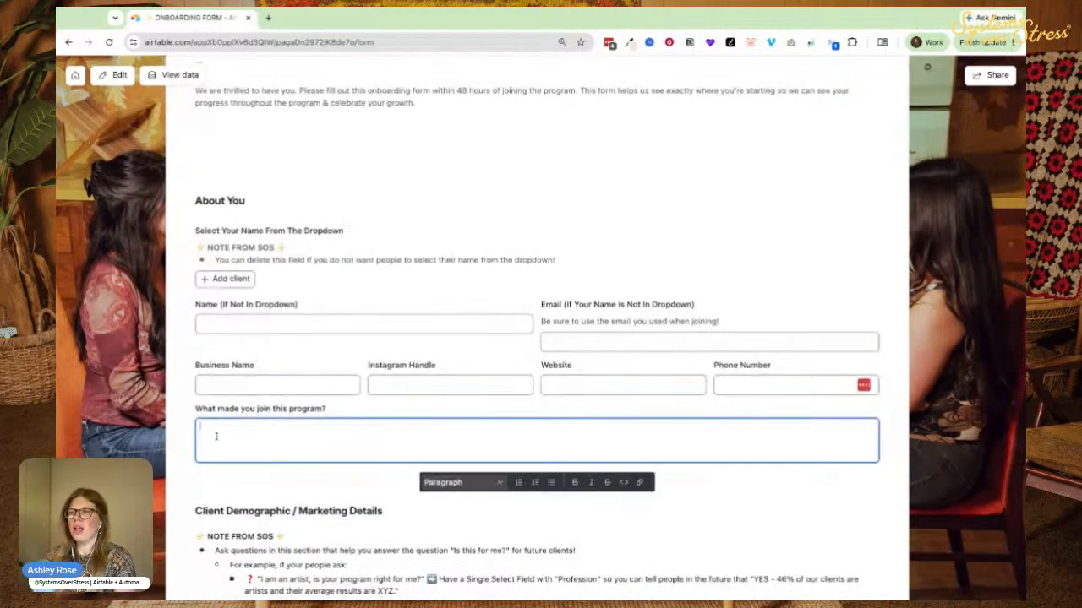
pyautogui.click(225, 389)
pyautogui.click(318, 326)
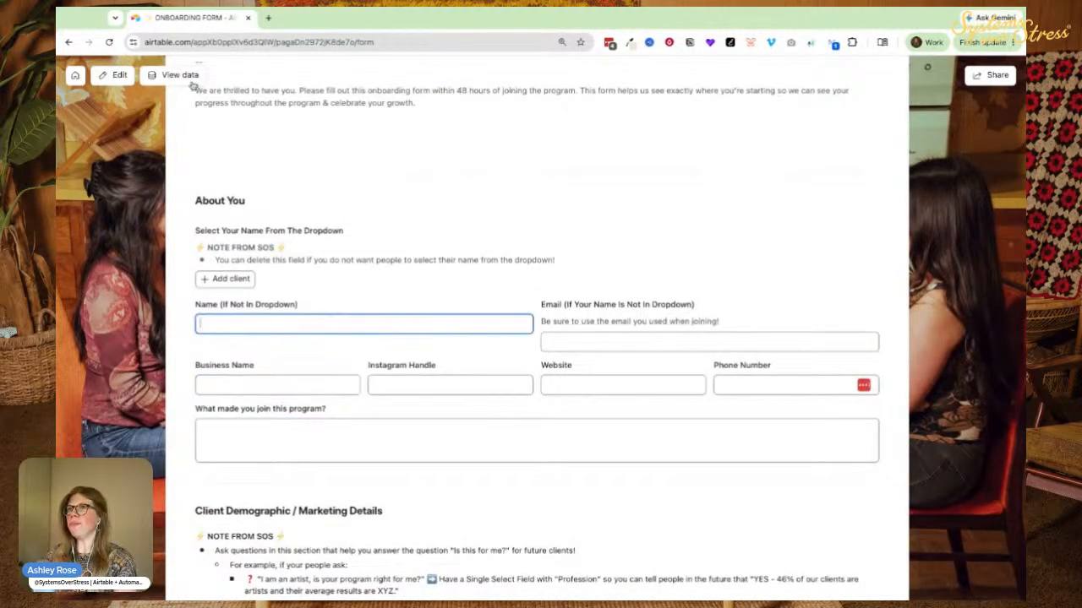
pyautogui.click(117, 76)
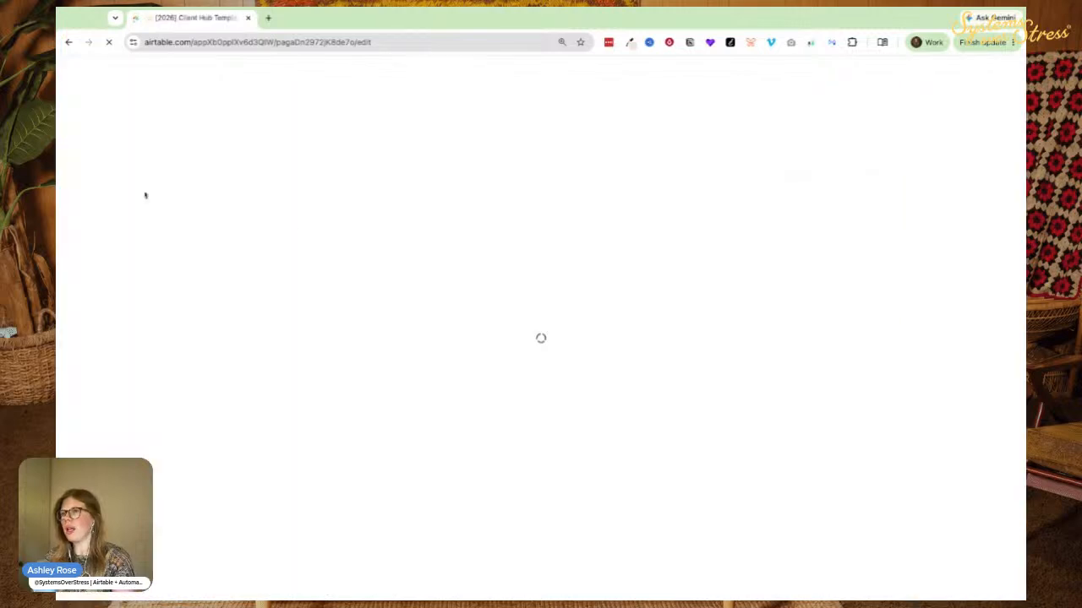
pyautogui.scroll(-3, 279, 291)
# Select the form title, then the description's checklist notes text.
pyautogui.scroll(3, 152, 333)
pyautogui.click(137, 269)
pyautogui.moveTo(133, 269); pyautogui.dragTo(345, 273)
pyautogui.click(370, 384)
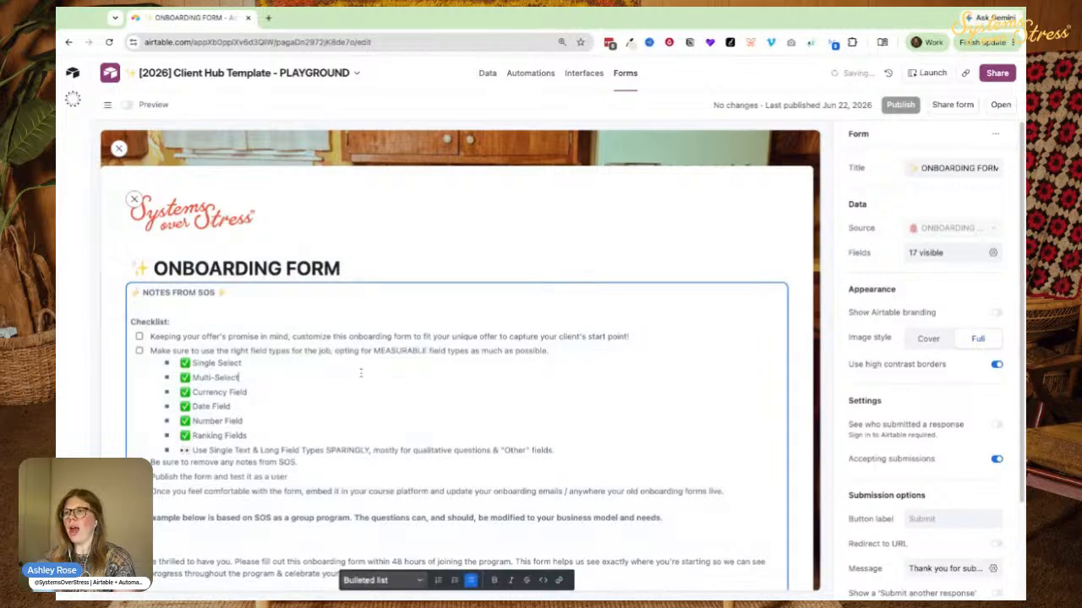
pyautogui.scroll(-3, 296, 326)
pyautogui.scroll(2, 292, 328)
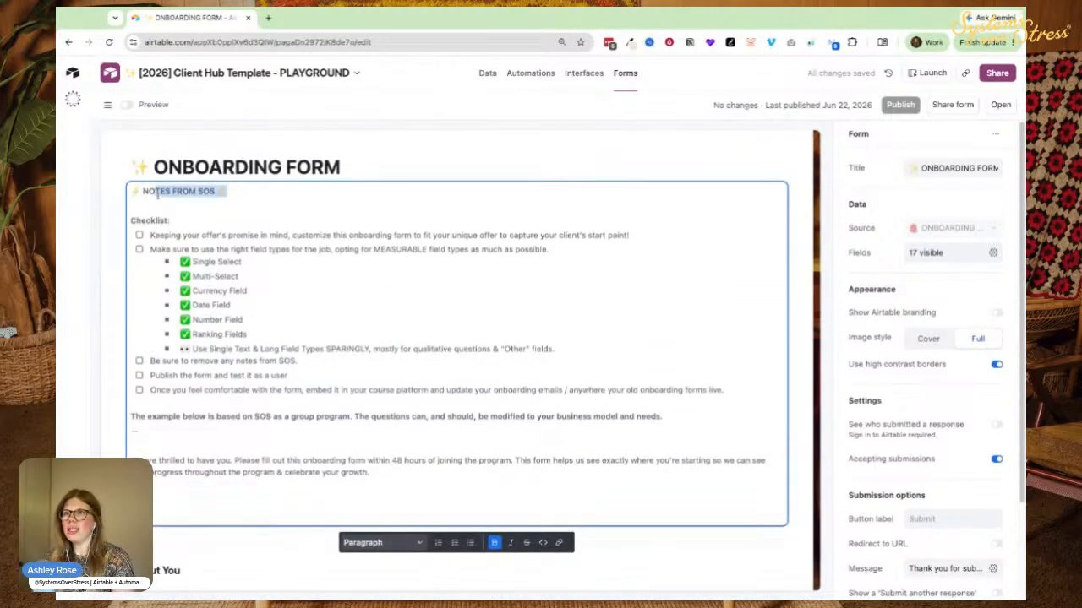
pyautogui.moveTo(157, 194); pyautogui.dragTo(390, 454)
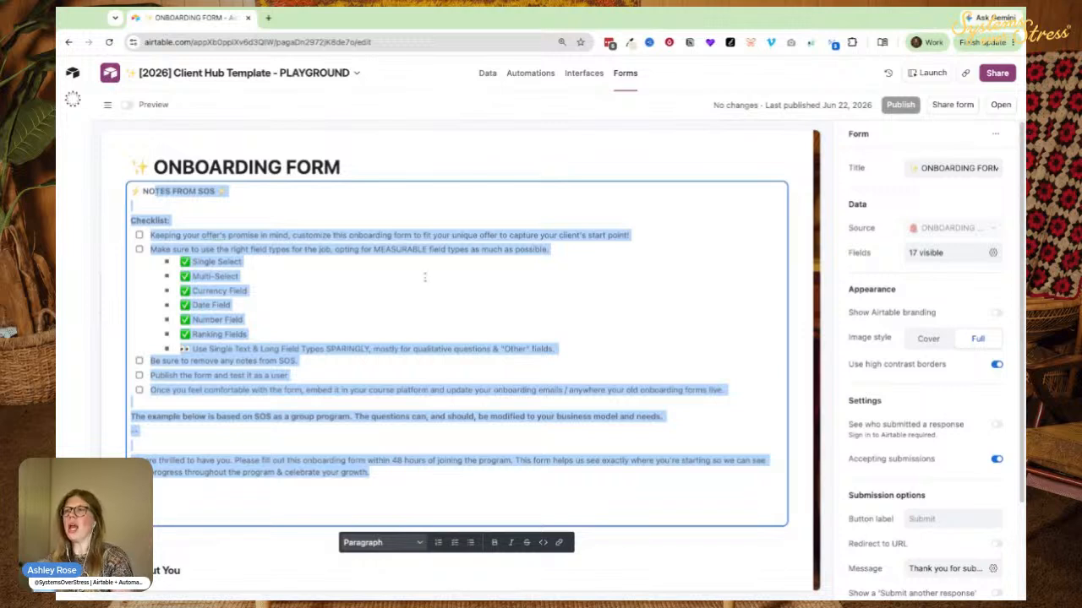
# Edit the checklist lines and tick the second checklist box.
pyautogui.click(373, 268)
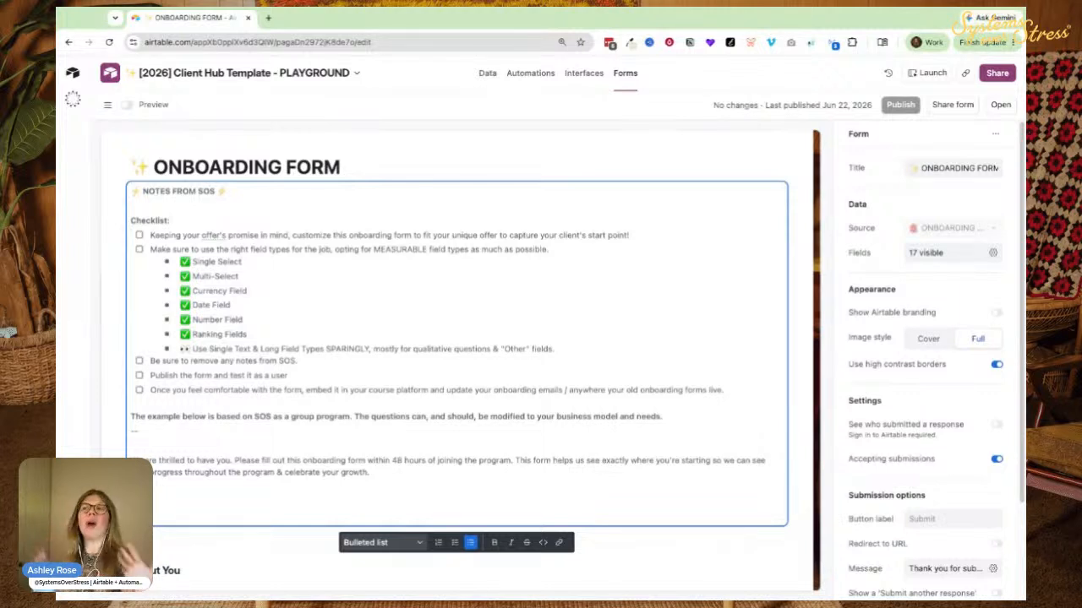
pyautogui.click(363, 373)
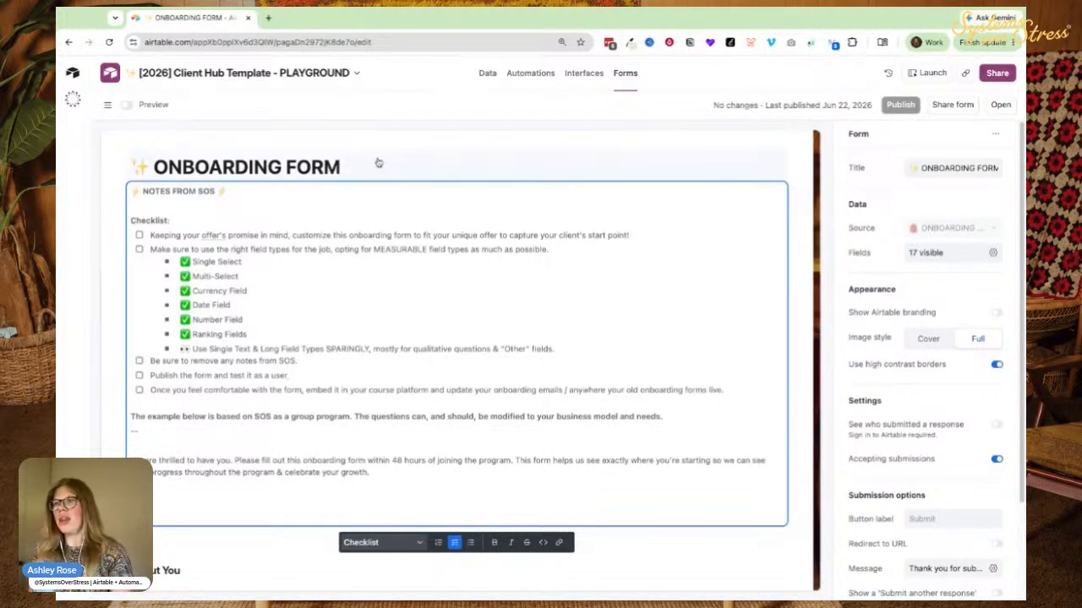
pyautogui.click(151, 222)
pyautogui.click(140, 236)
pyautogui.click(139, 236)
pyautogui.click(139, 248)
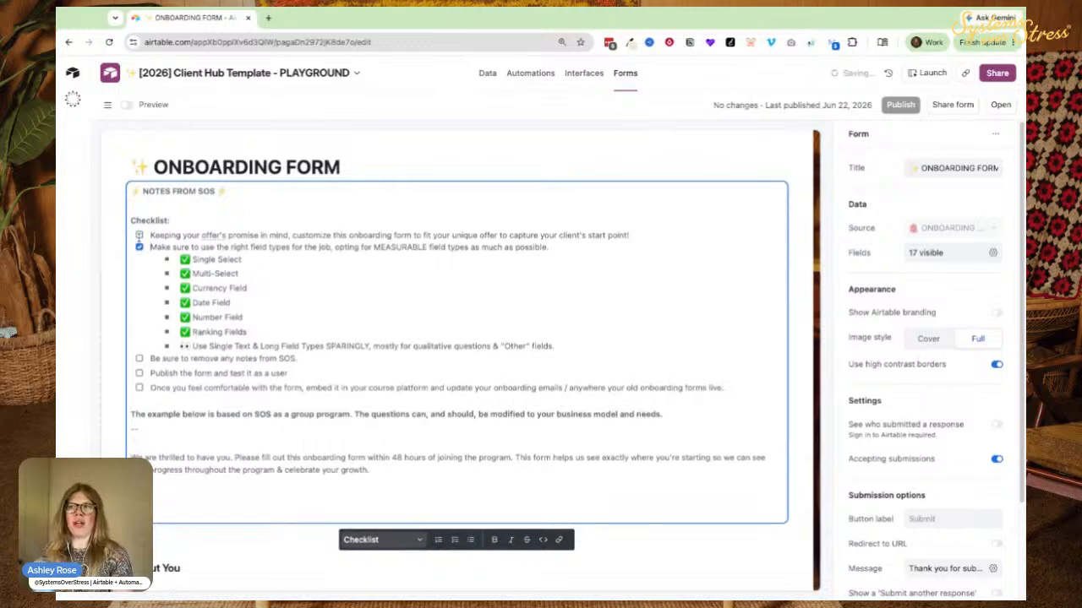
# Select the About You group to show its Group panel.
pyautogui.scroll(-4, 395, 266)
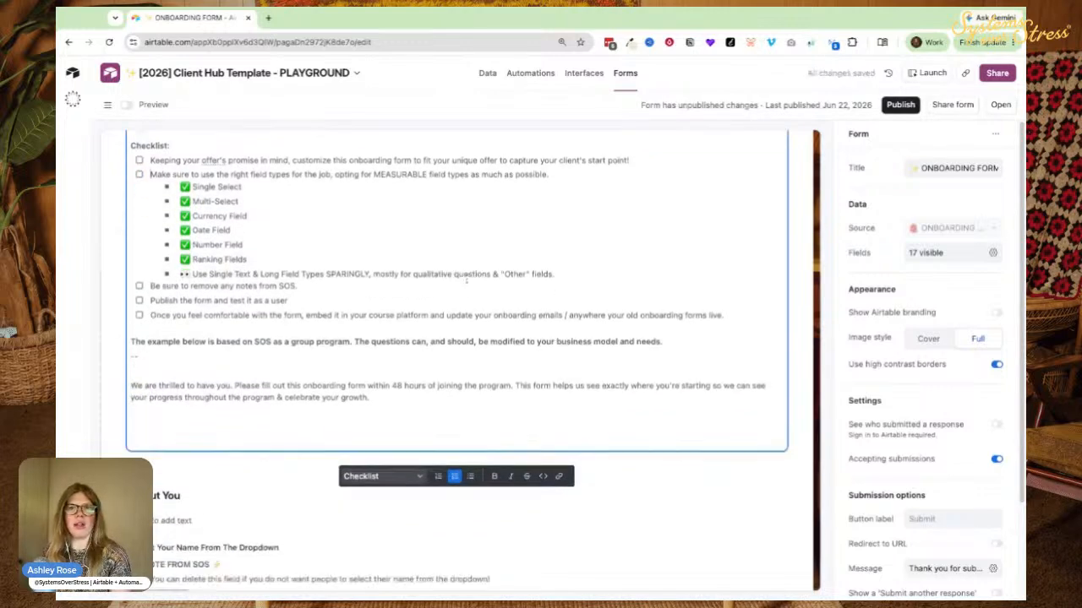
pyautogui.scroll(-3, 435, 233)
pyautogui.click(138, 278)
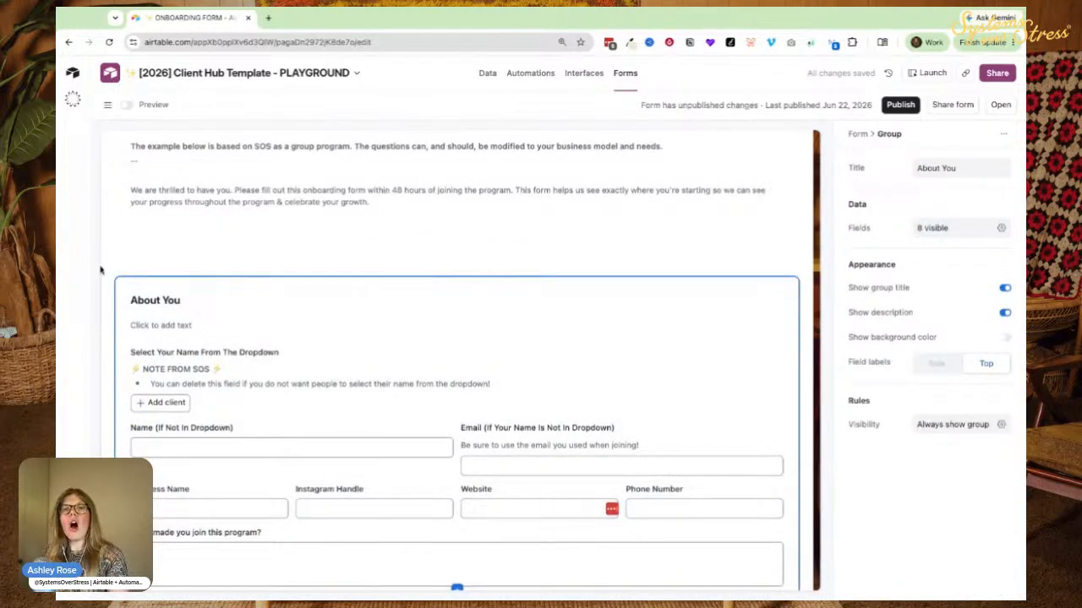
pyautogui.click(109, 275)
pyautogui.moveTo(212, 270)
pyautogui.click(452, 273)
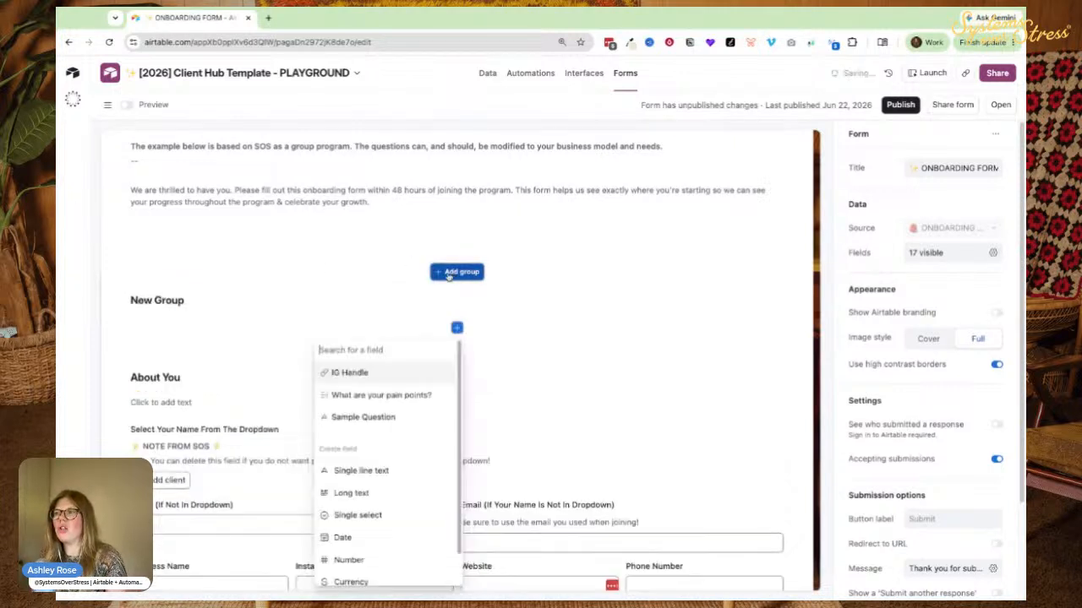
pyautogui.click(142, 302)
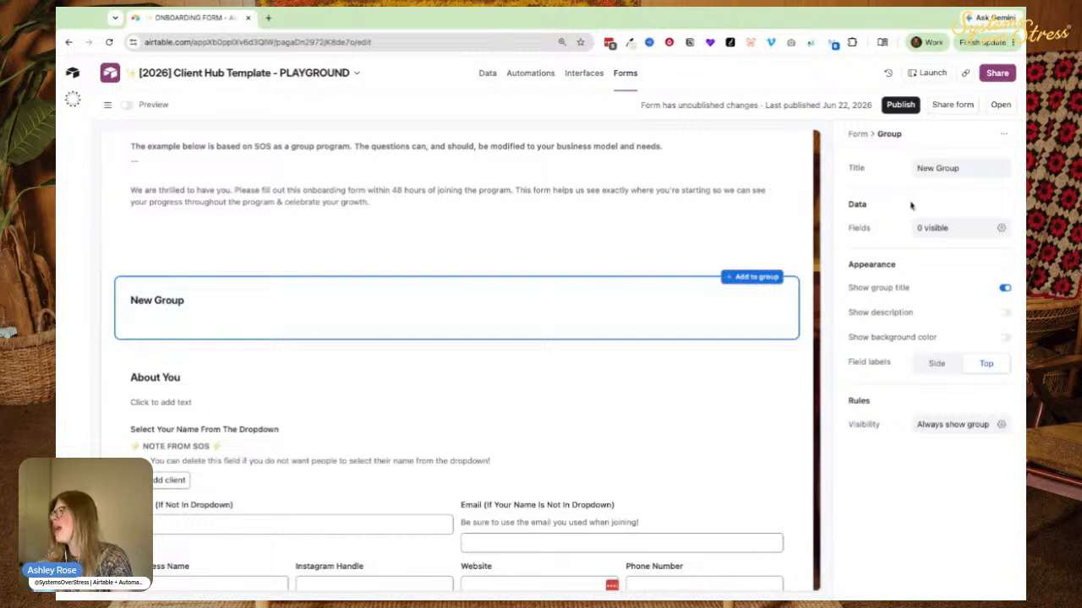
pyautogui.click(864, 312)
pyautogui.click(251, 334)
pyautogui.write('t;j;lkj;lkj')
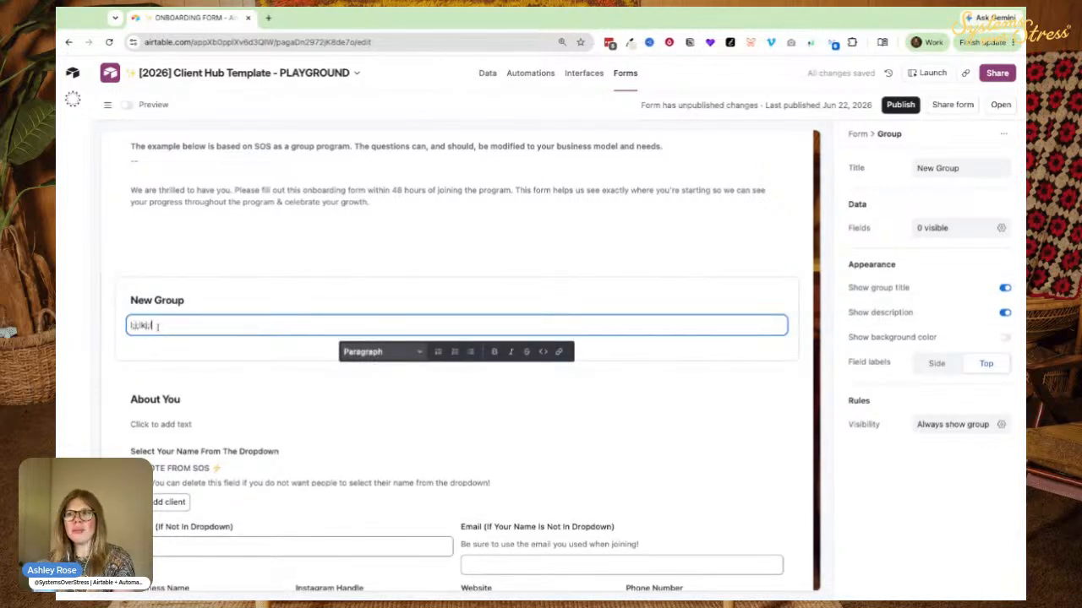
pyautogui.click(854, 342)
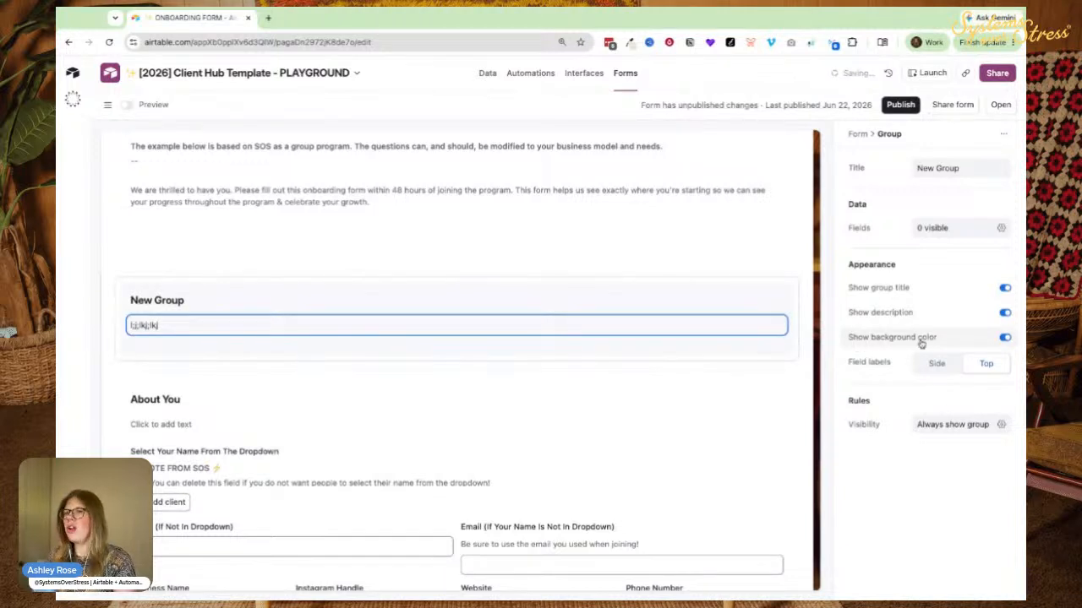
pyautogui.click(1004, 336)
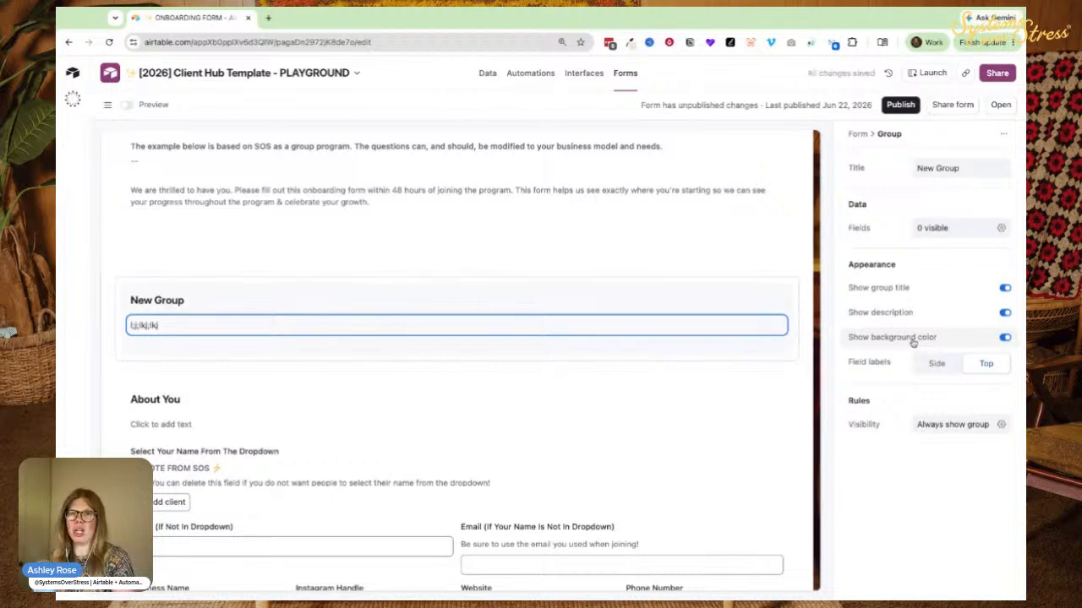
pyautogui.click(235, 292)
pyautogui.scroll(-2, 219, 253)
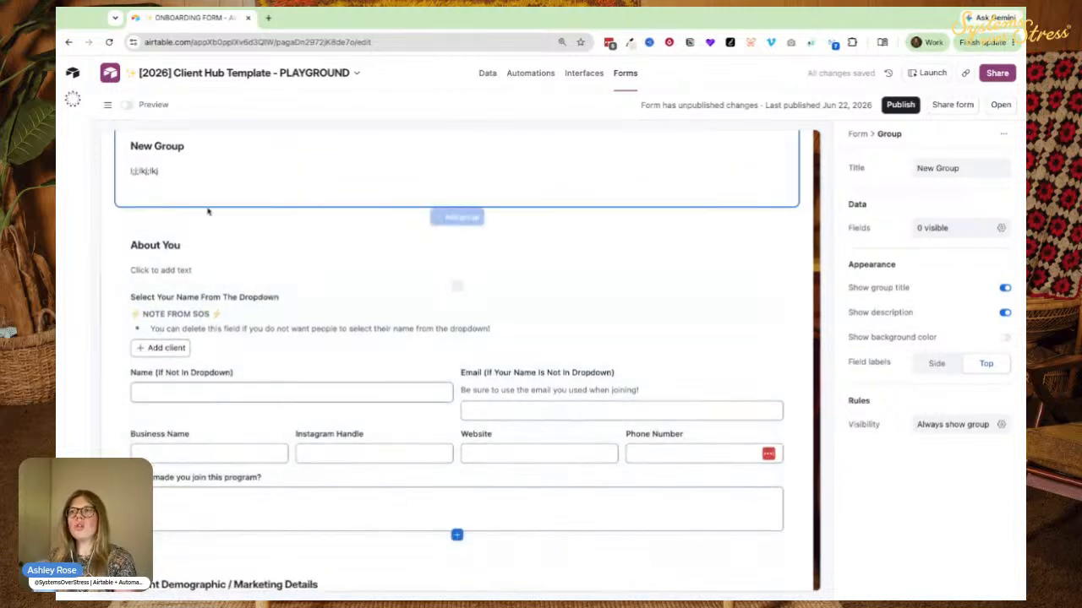
pyautogui.scroll(1, 207, 224)
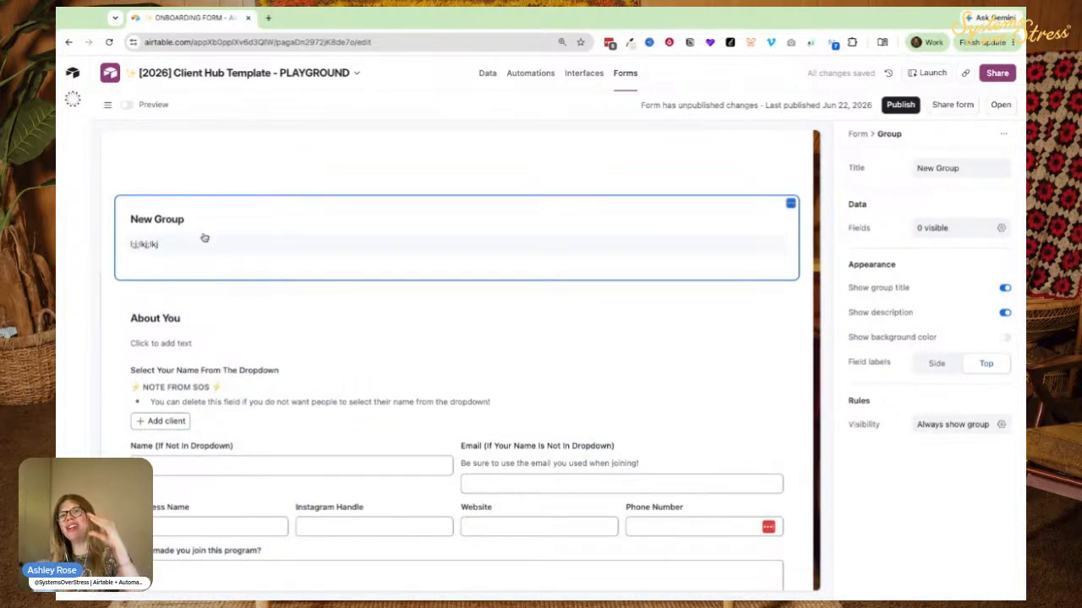
pyautogui.press('Delete')
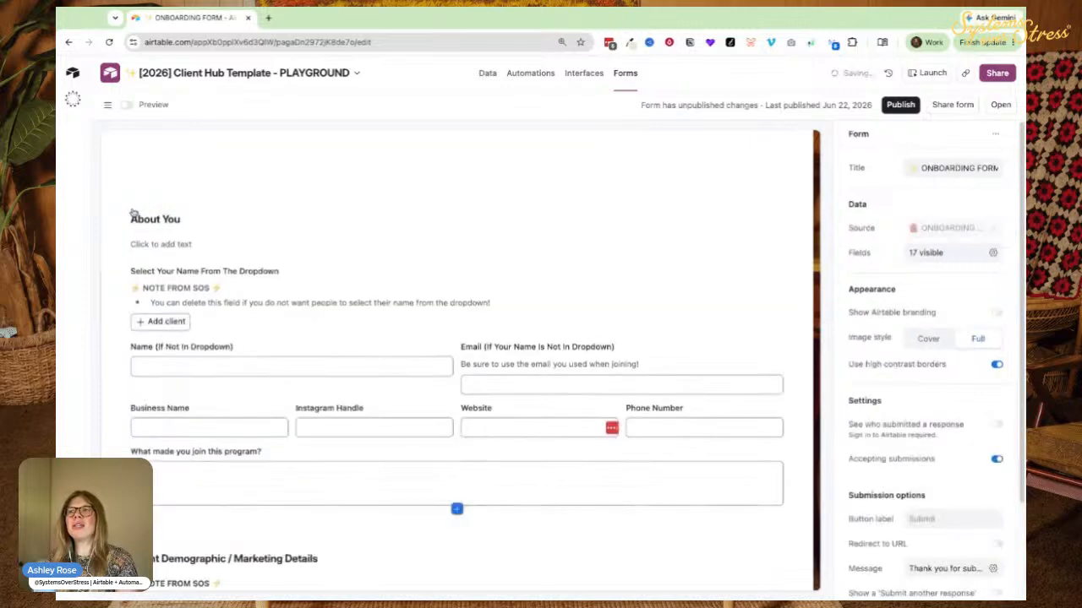
pyautogui.click(245, 230)
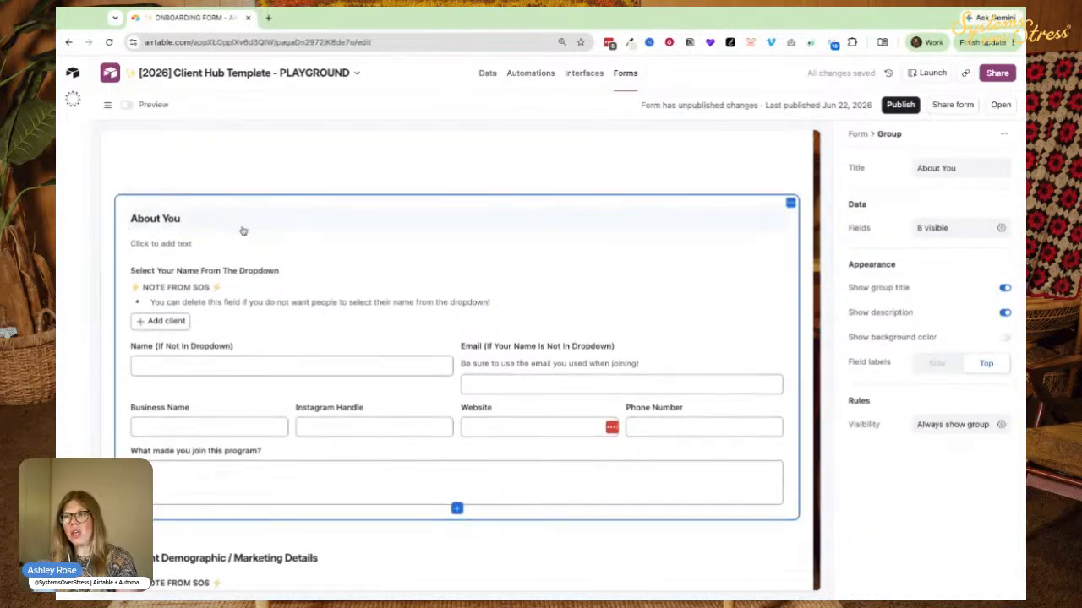
pyautogui.scroll(-3, 243, 231)
pyautogui.click(139, 359)
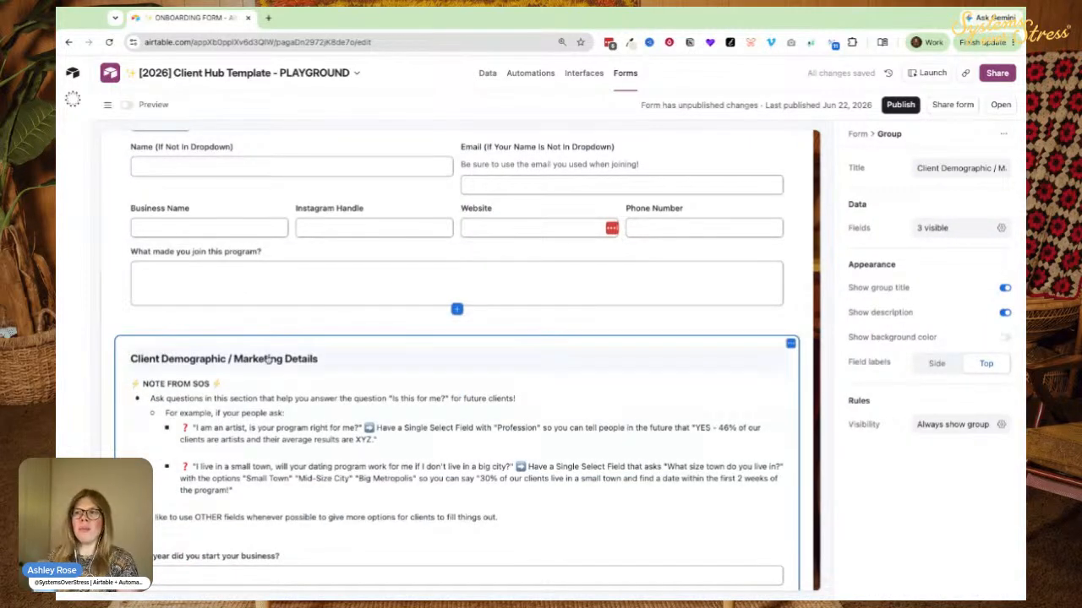
pyautogui.scroll(-10, 179, 361)
pyautogui.click(180, 276)
pyautogui.scroll(-5, 160, 296)
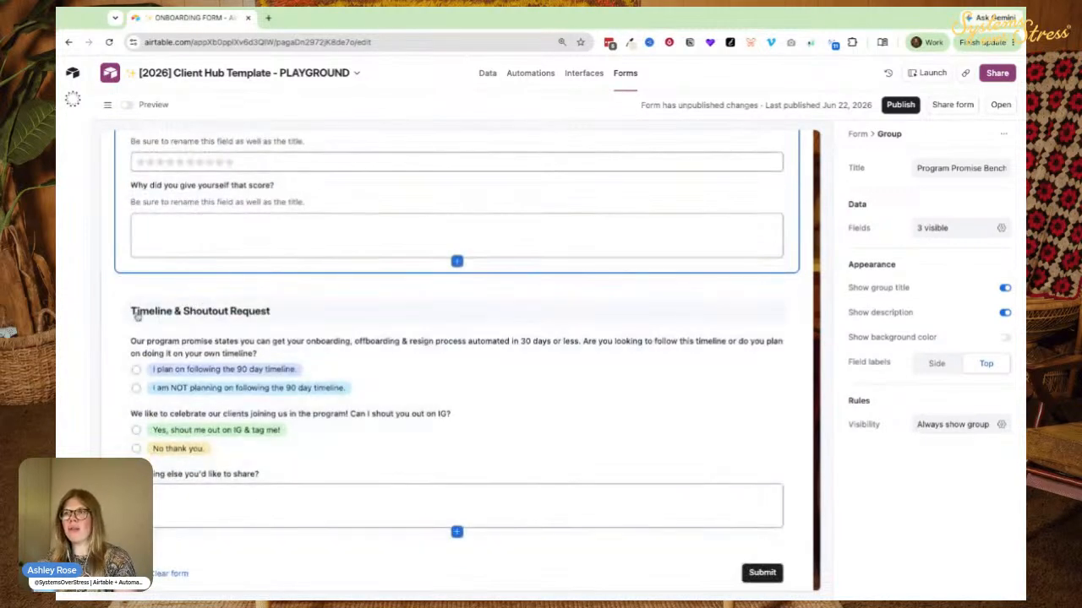
pyautogui.click(128, 310)
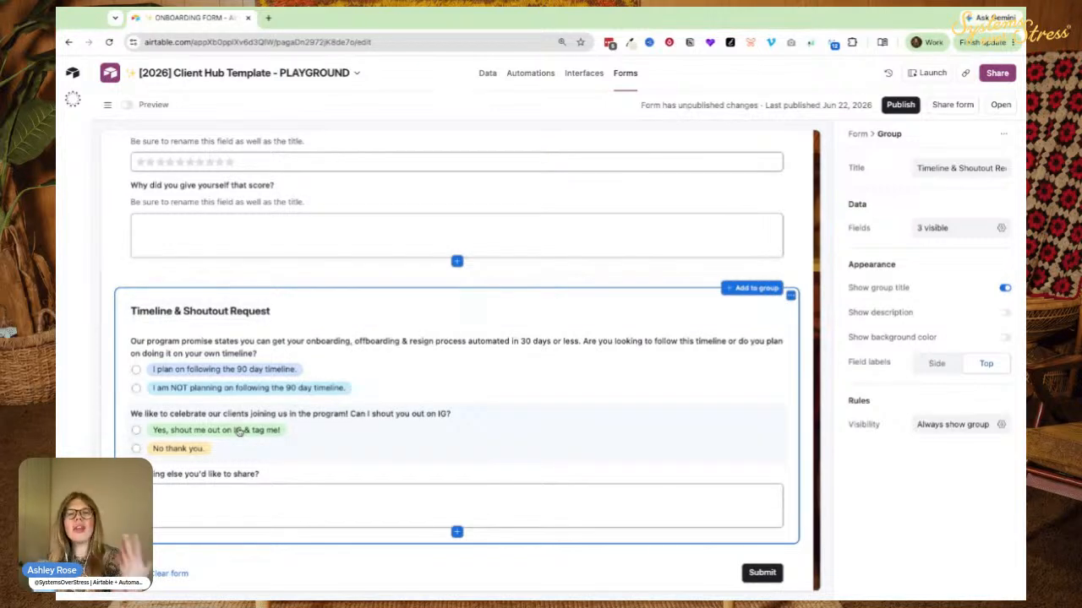
pyautogui.scroll(15, 239, 429)
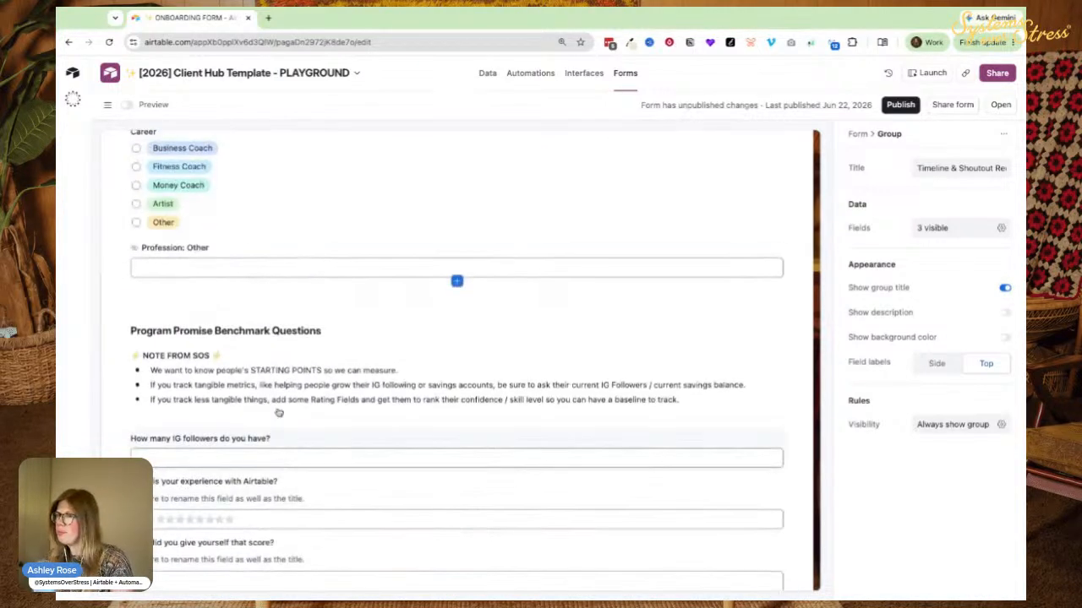
pyautogui.scroll(1, 327, 355)
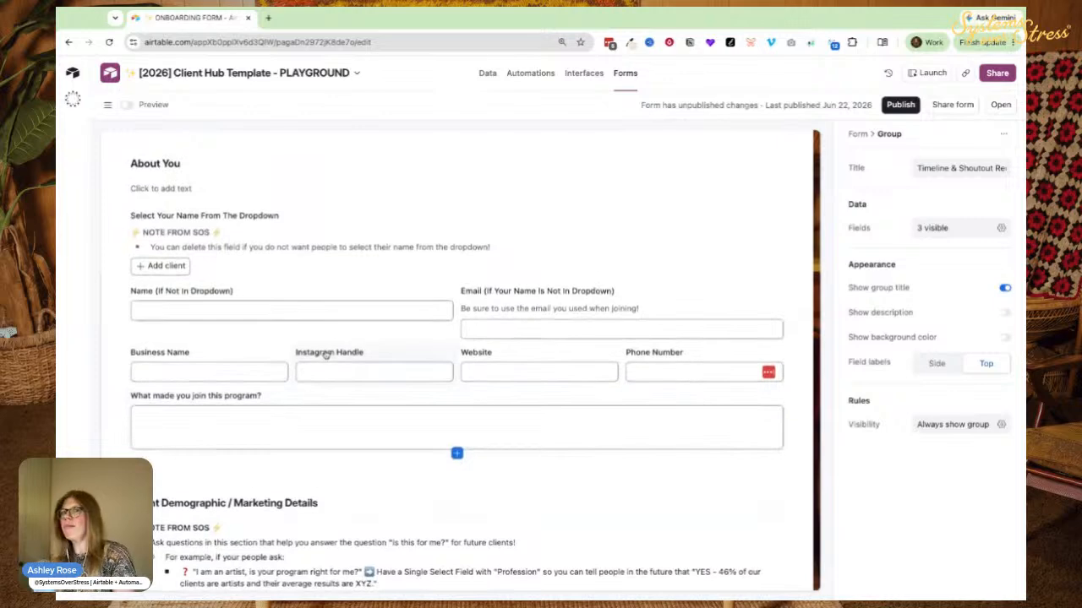
pyautogui.scroll(10, 155, 251)
pyautogui.scroll(-10, 350, 353)
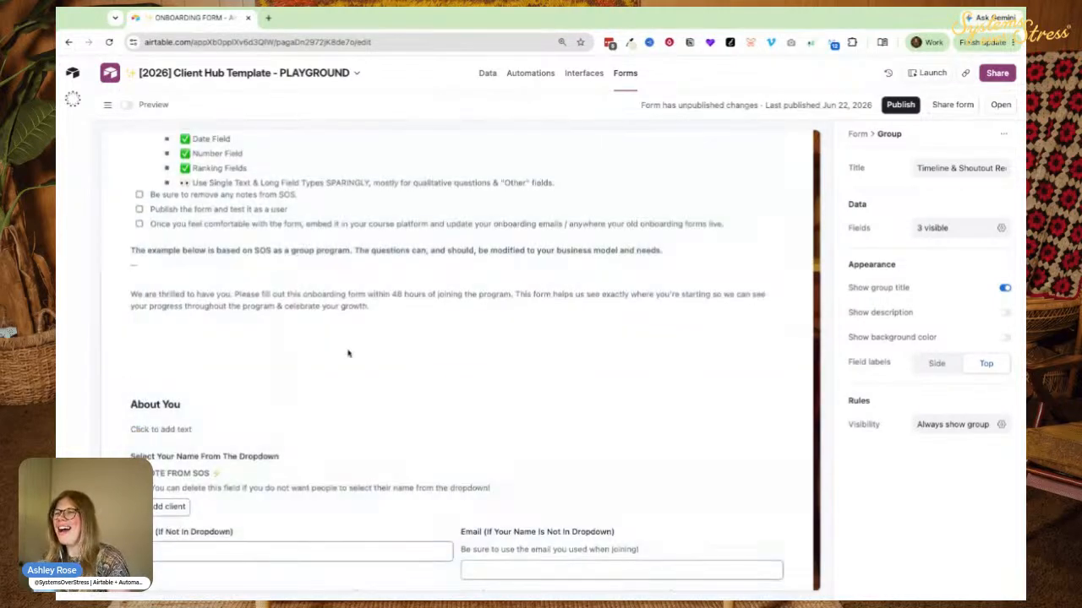
pyautogui.click(366, 291)
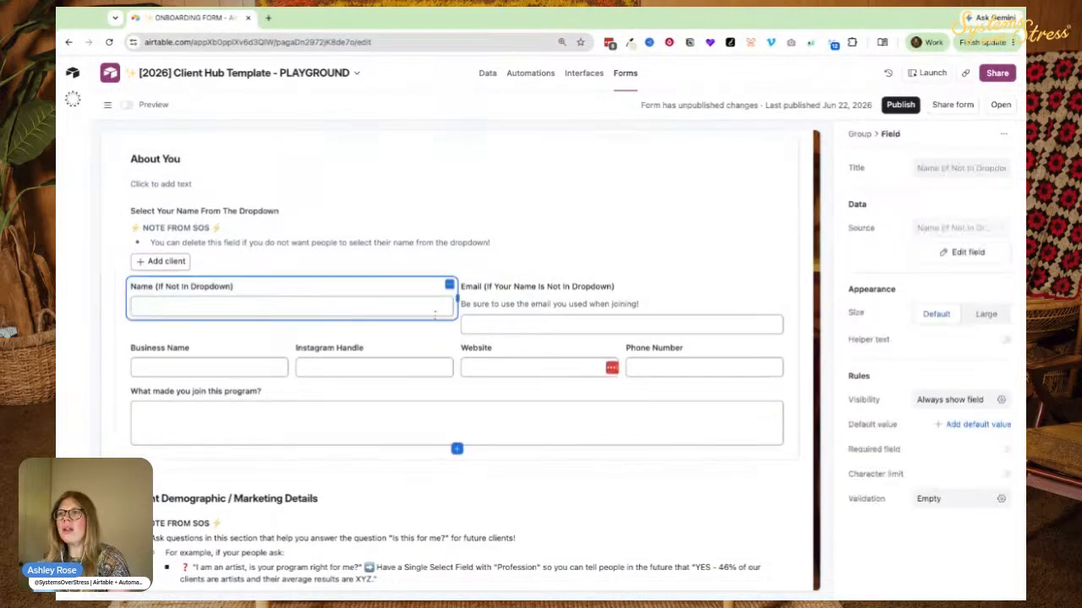
pyautogui.click(208, 358)
pyautogui.click(358, 355)
pyautogui.click(488, 353)
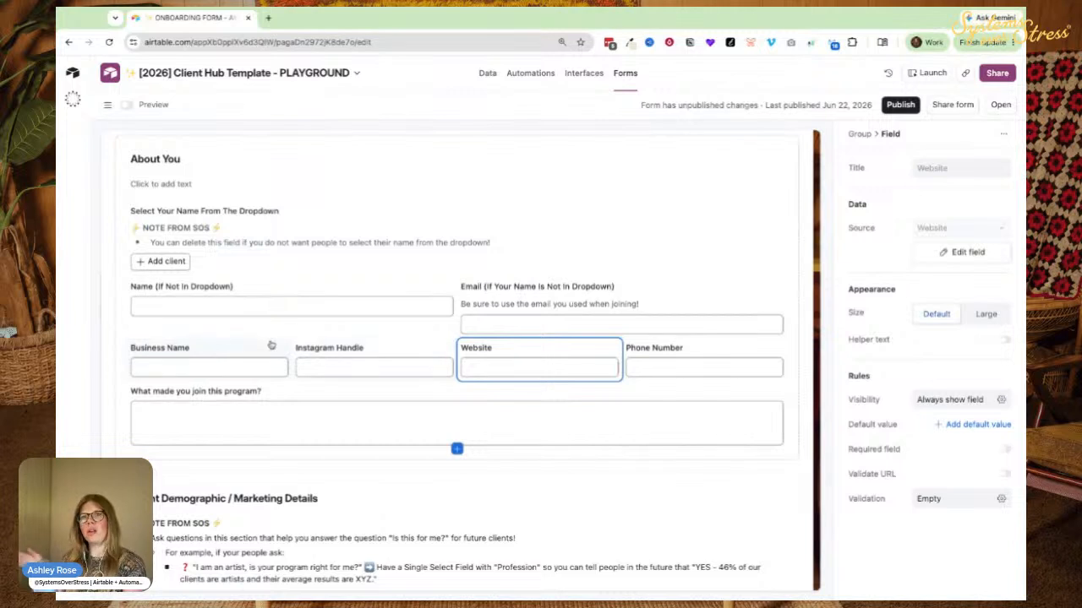
pyautogui.click(245, 289)
pyautogui.click(189, 228)
pyautogui.click(157, 216)
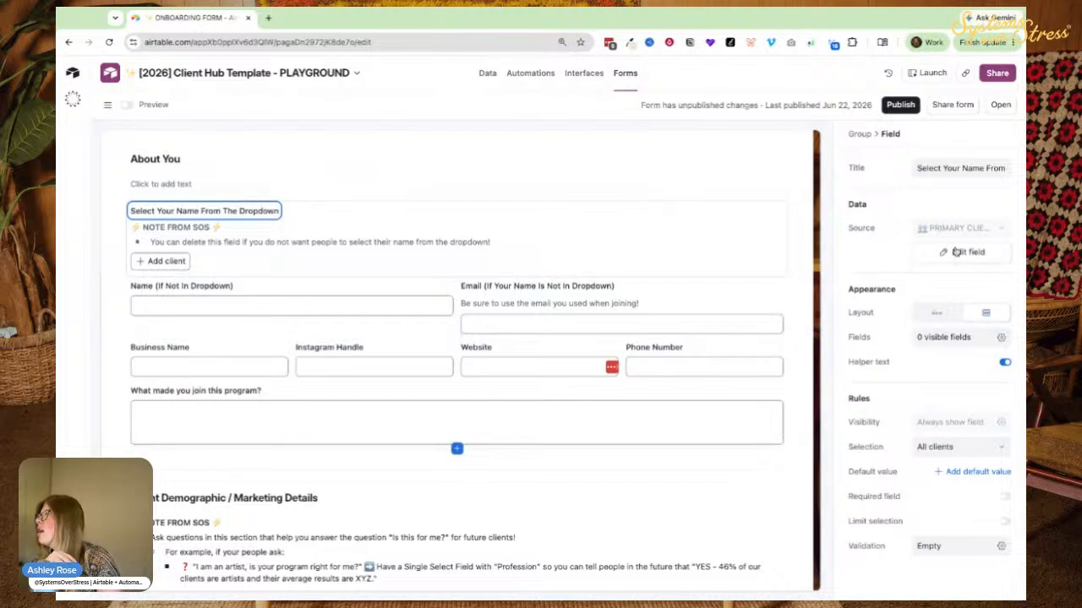
pyautogui.click(154, 262)
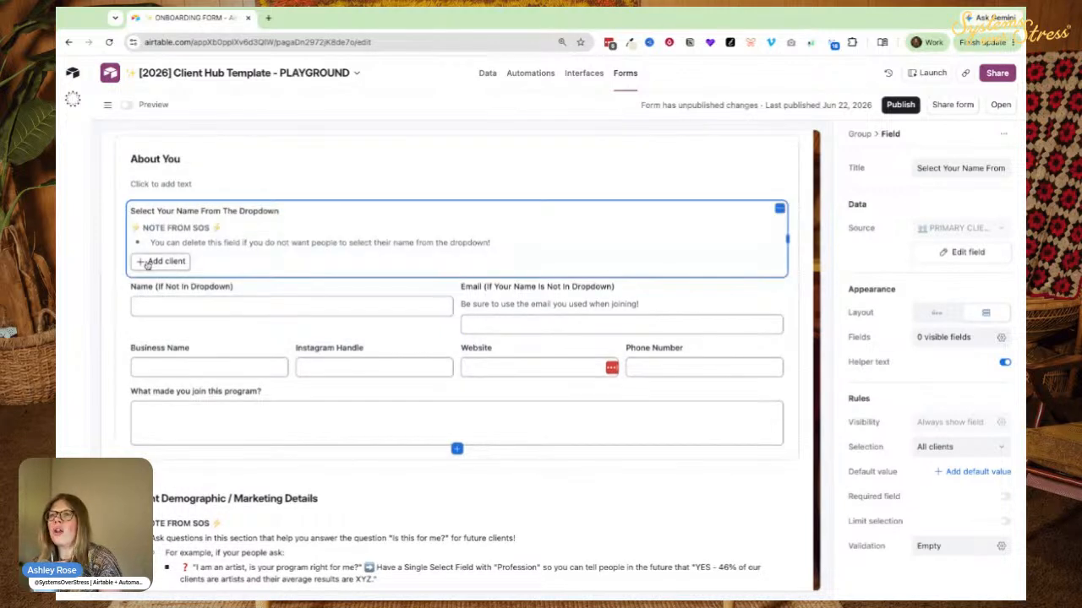
pyautogui.click(153, 261)
pyautogui.click(156, 314)
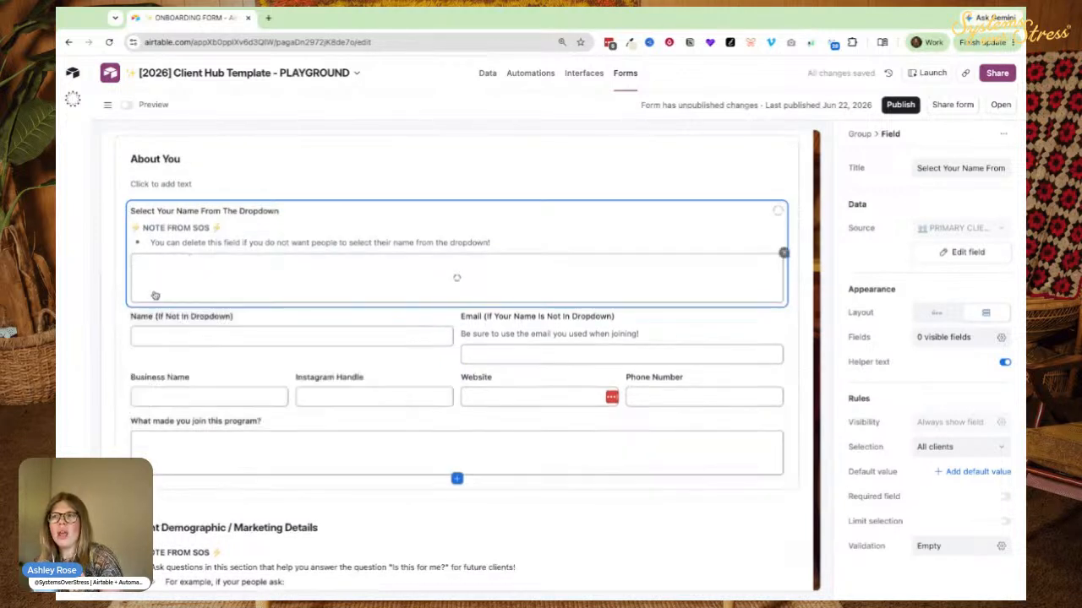
pyautogui.click(783, 252)
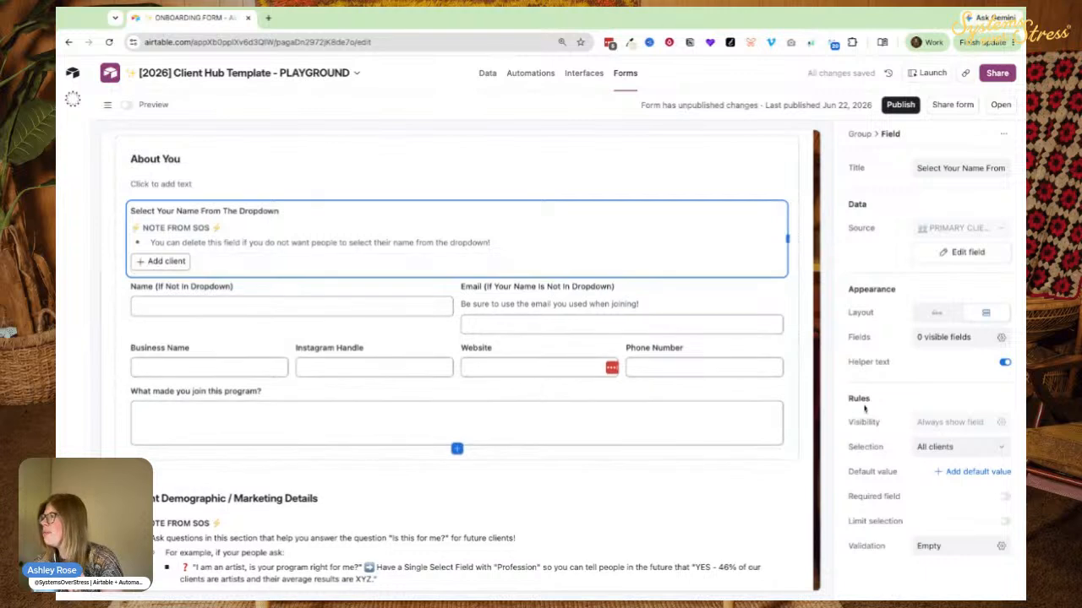
pyautogui.click(934, 447)
# Set the dropdown's Selection to Specific clients, filtered where Status is Active.
pyautogui.click(807, 511)
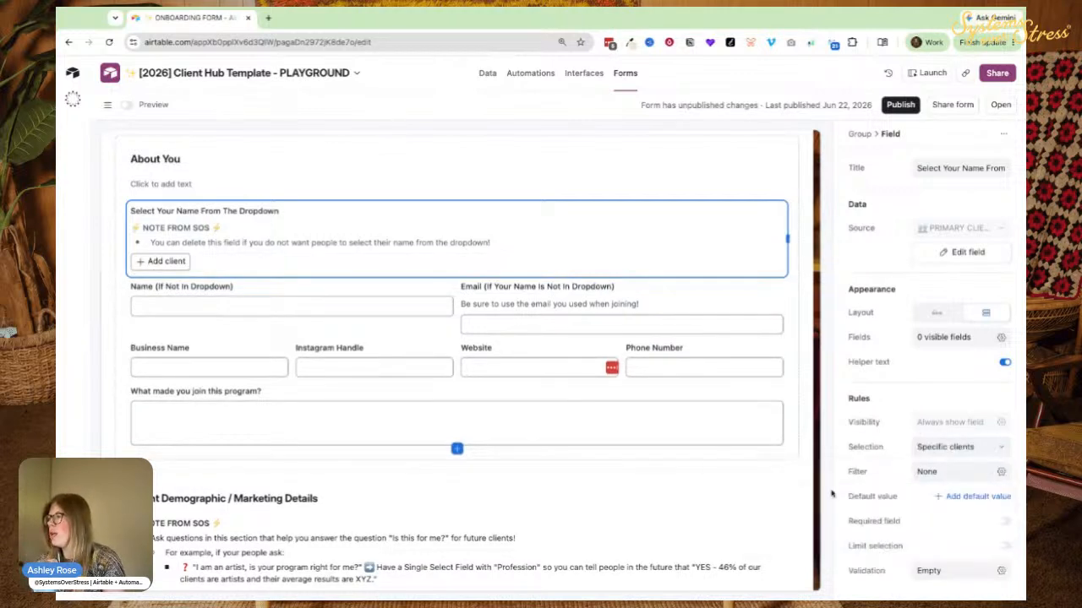
pyautogui.click(930, 471)
pyautogui.click(689, 524)
pyautogui.click(716, 526)
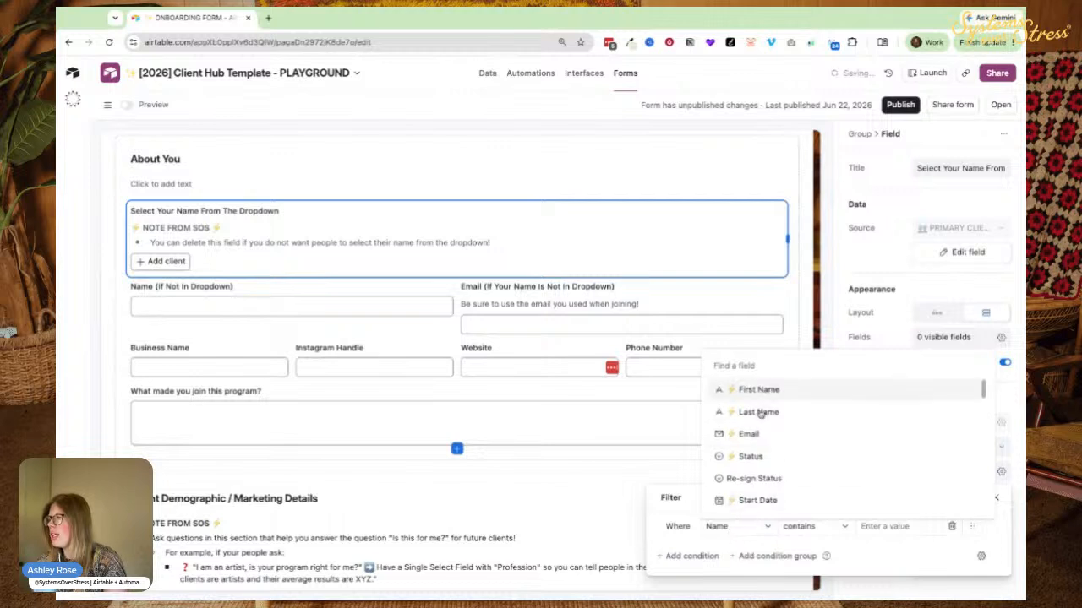
pyautogui.click(751, 455)
pyautogui.click(810, 527)
pyautogui.click(818, 406)
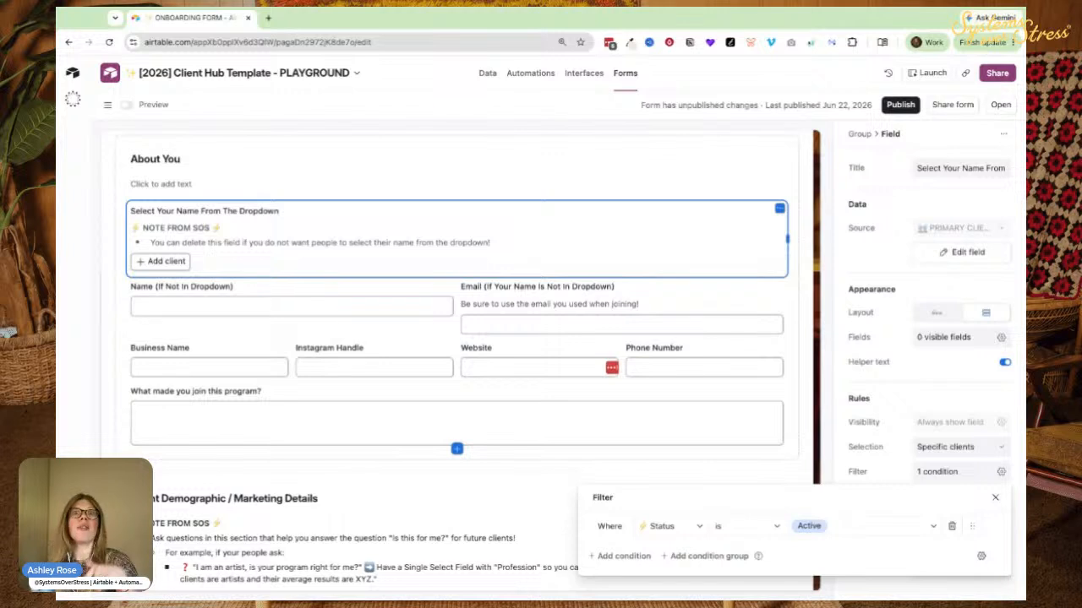
pyautogui.click(97, 233)
pyautogui.scroll(-1, 66, 433)
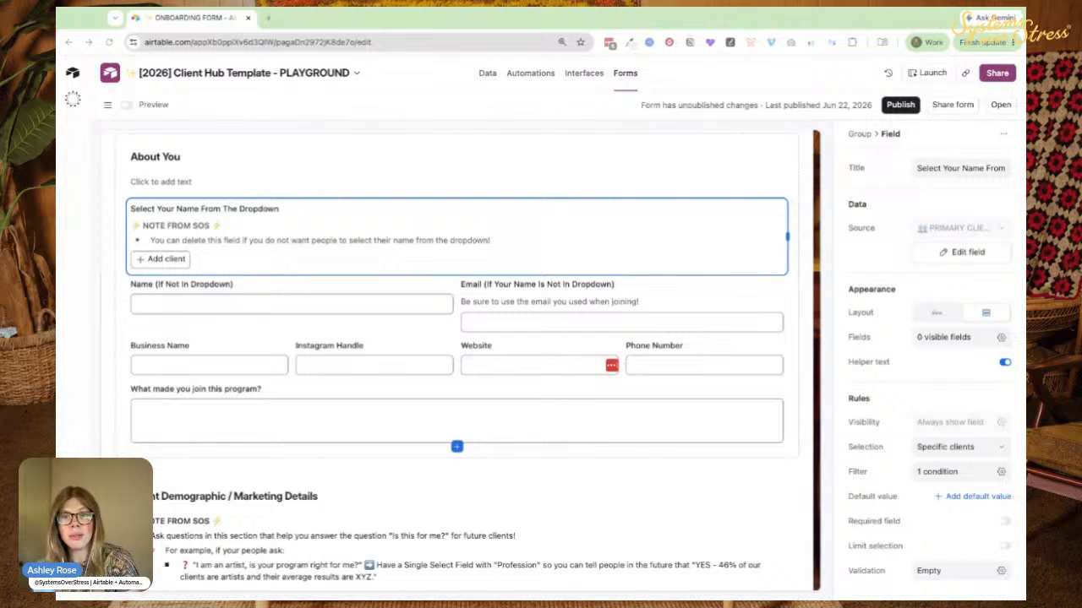
pyautogui.scroll(-1, 406, 241)
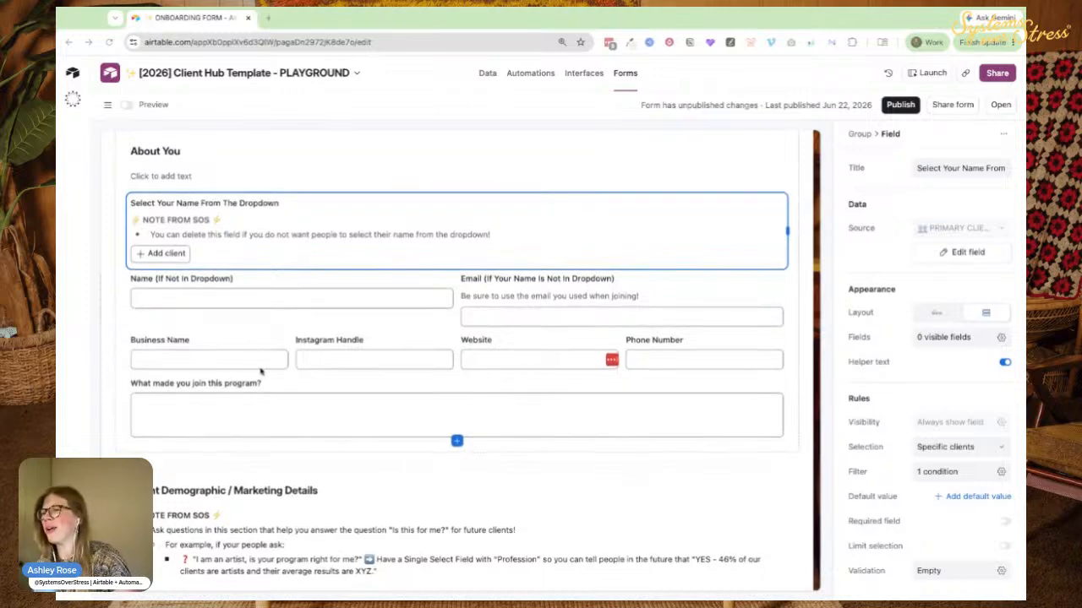
pyautogui.scroll(-3, 293, 345)
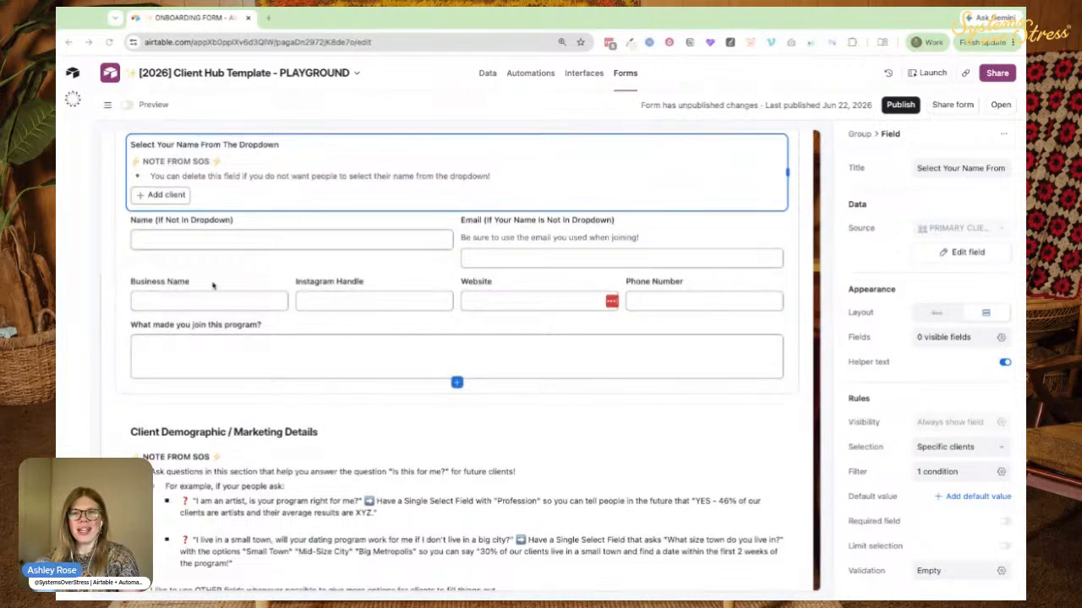
pyautogui.scroll(3, 211, 279)
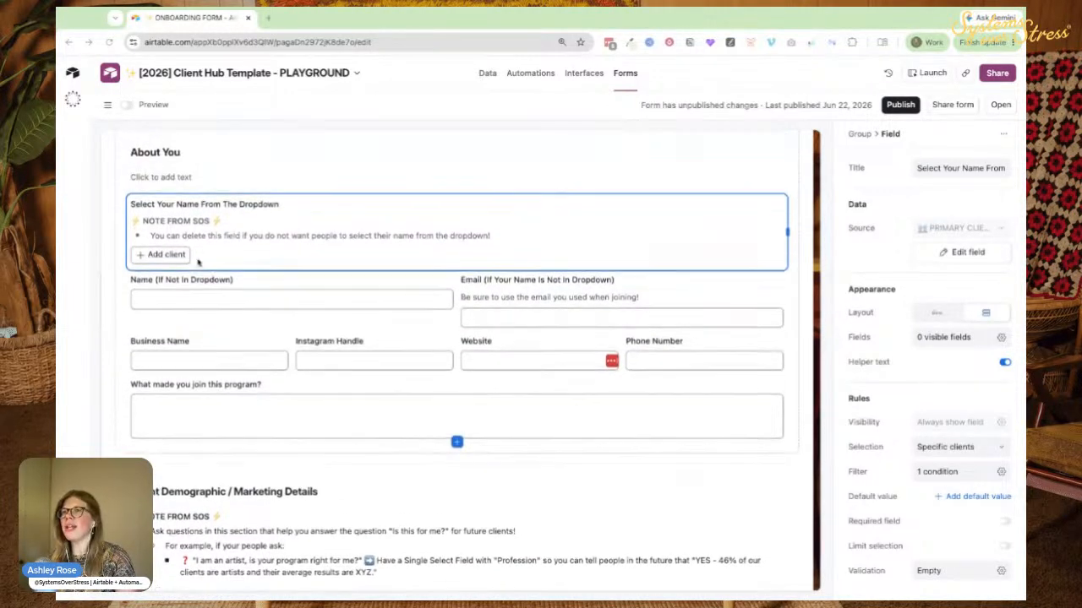
pyautogui.click(192, 302)
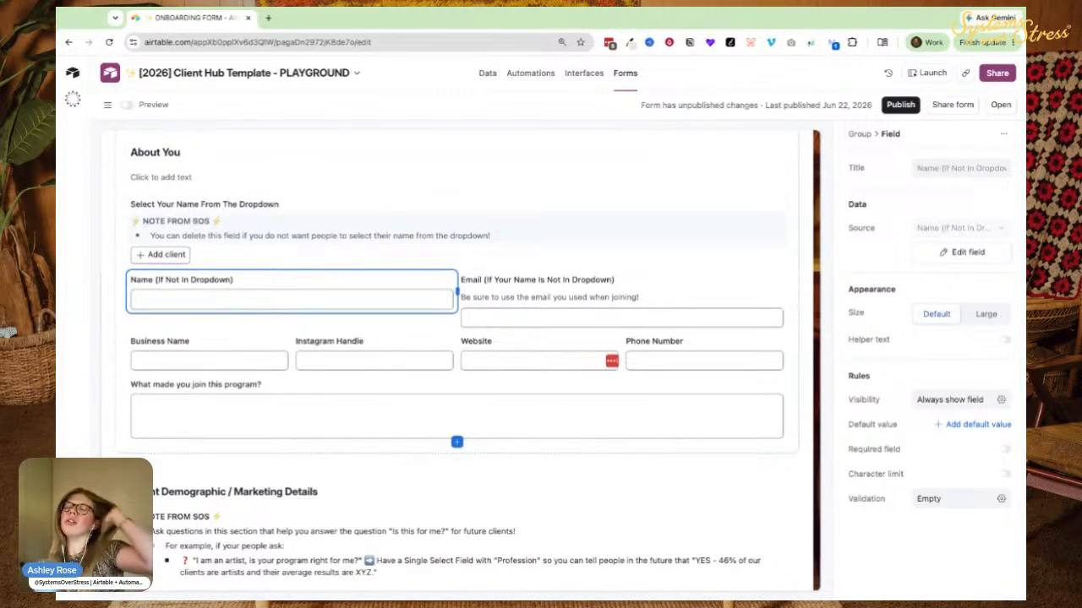
pyautogui.click(156, 254)
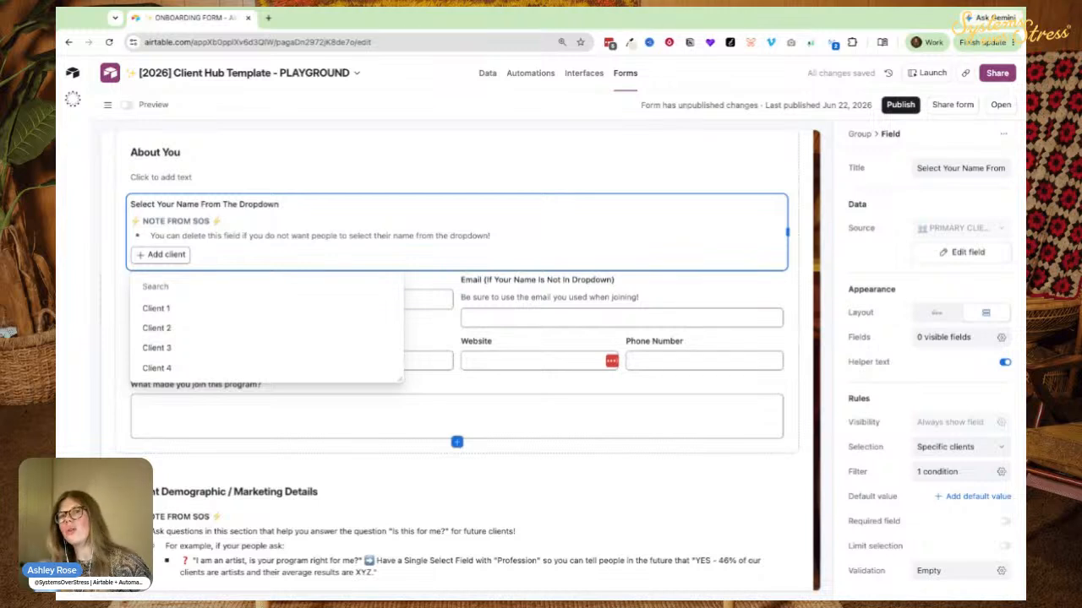
pyautogui.click(171, 281)
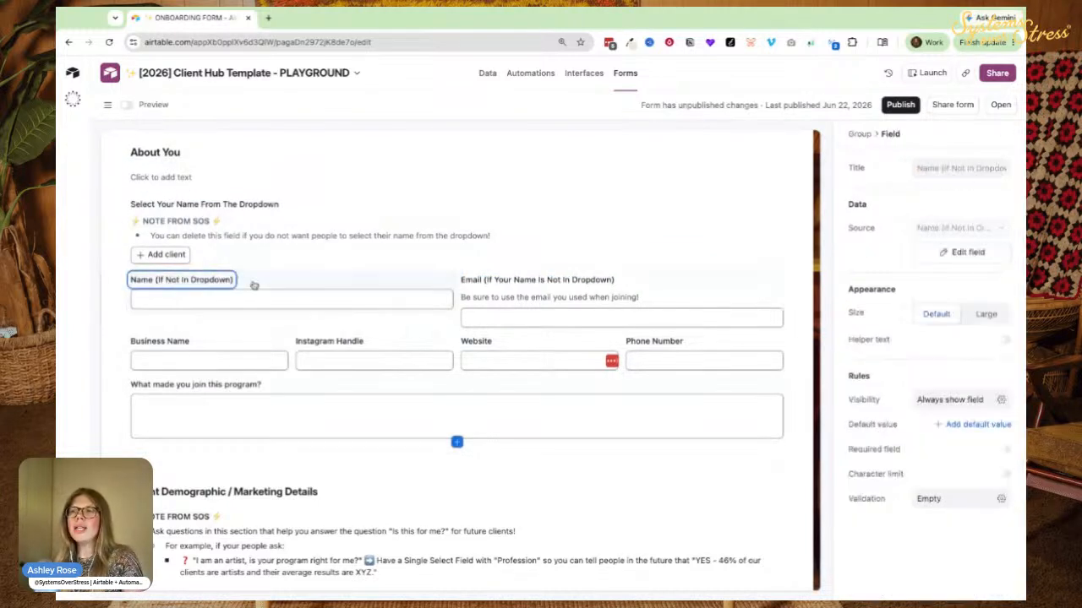
pyautogui.doubleClick(480, 297)
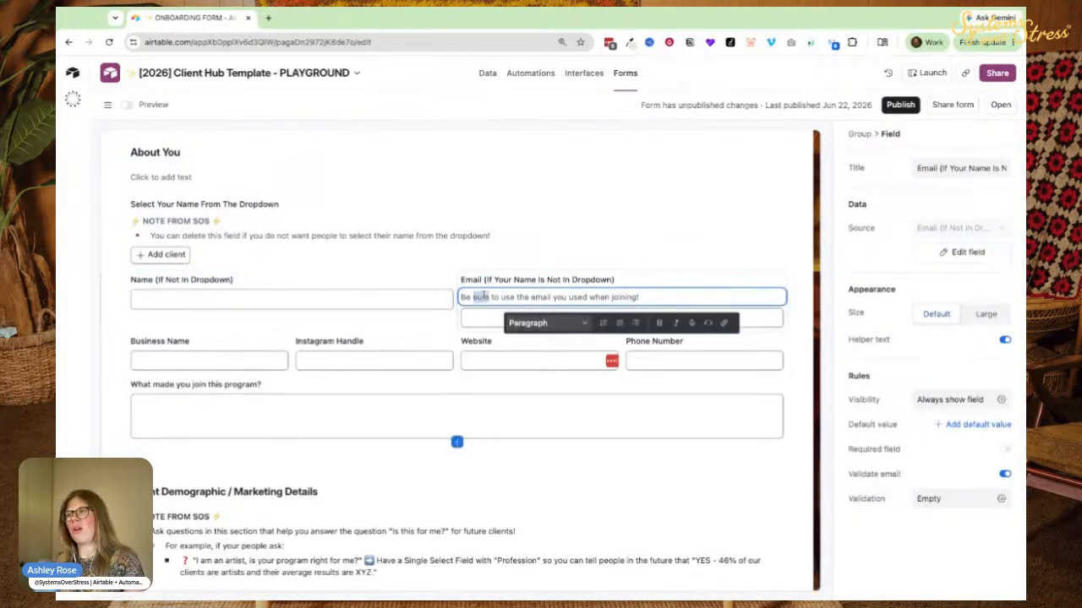
pyautogui.tripleClick(480, 297)
pyautogui.click(404, 286)
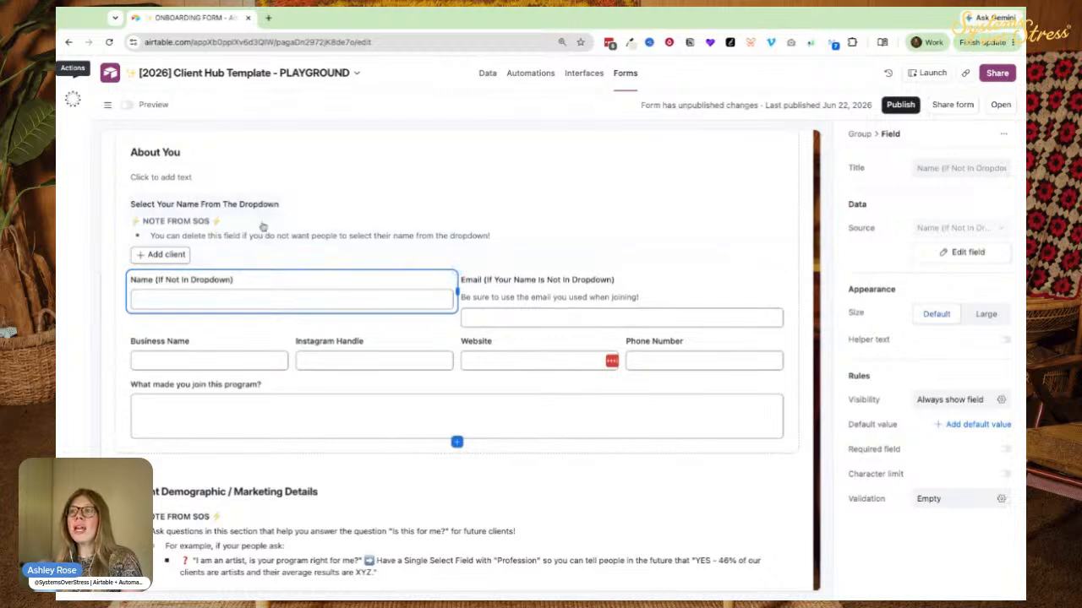
pyautogui.click(331, 202)
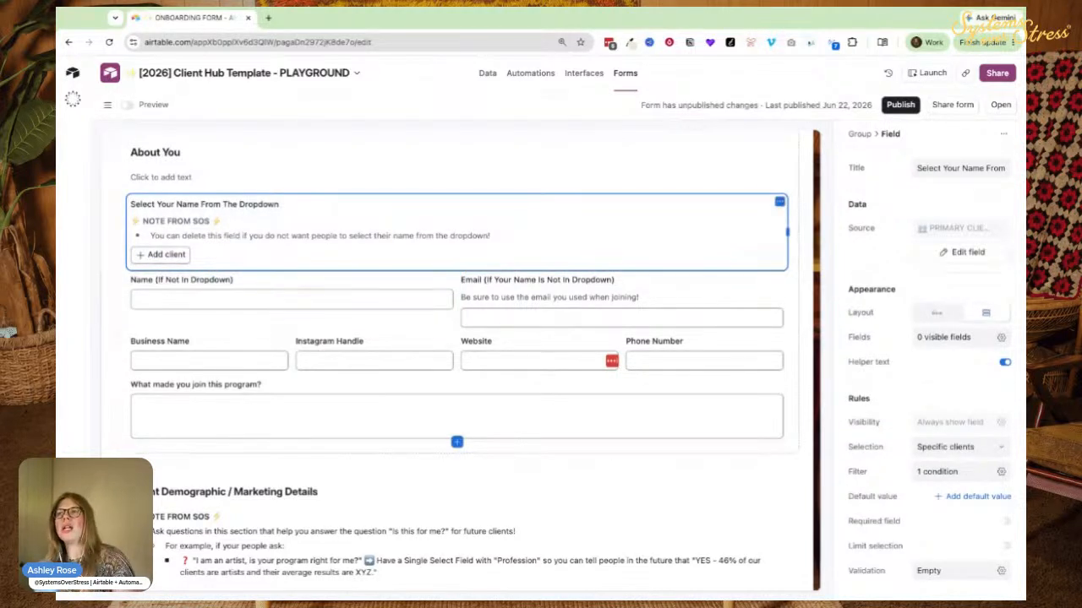
pyautogui.scroll(-1, 251, 183)
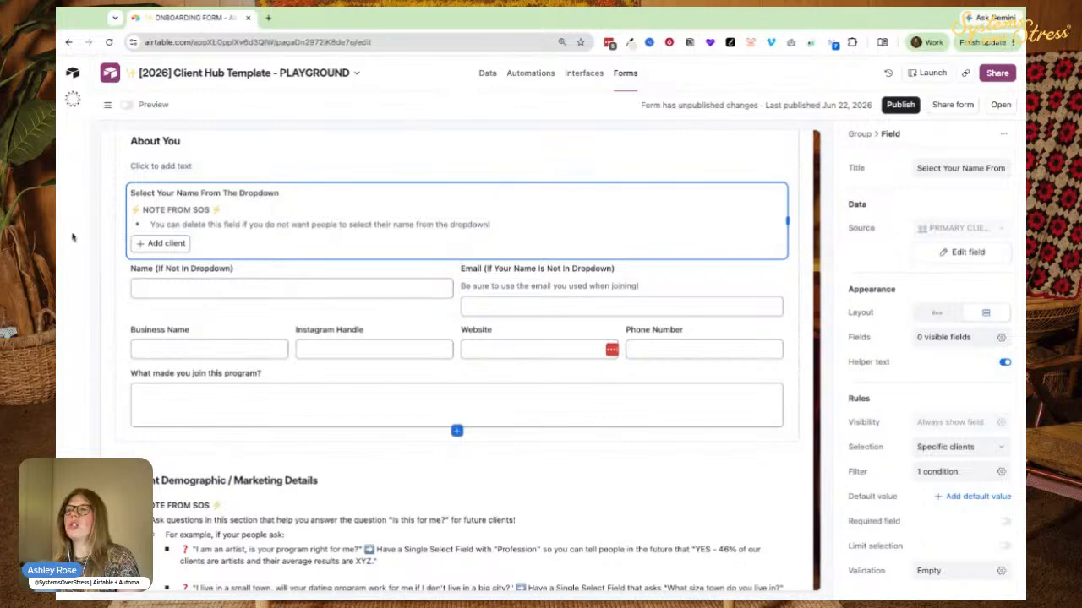
pyautogui.scroll(-2, 448, 266)
pyautogui.scroll(-2, 448, 266)
pyautogui.scroll(4, 321, 271)
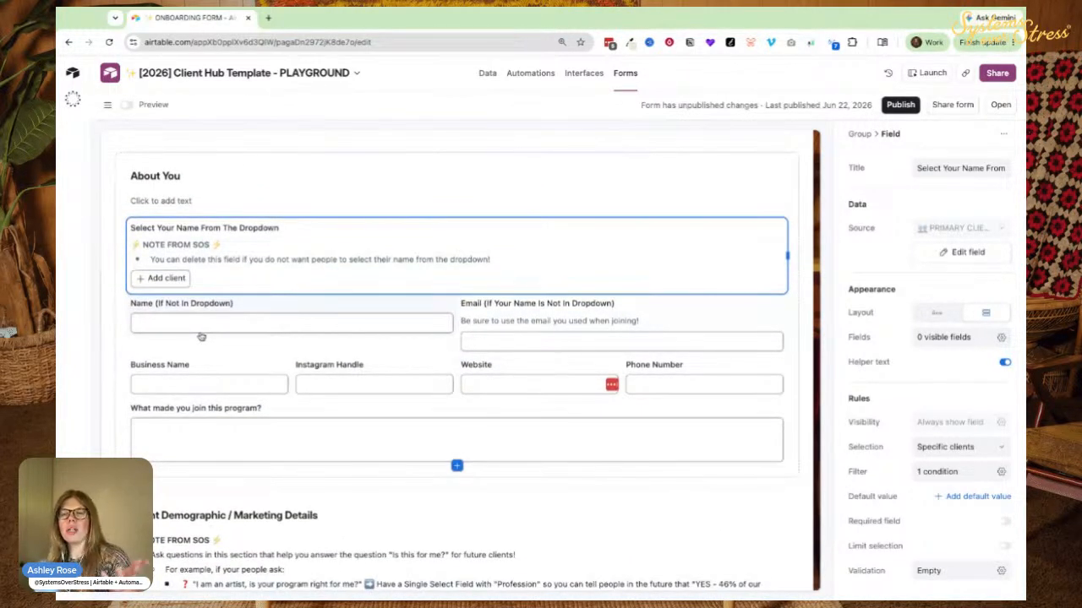
pyautogui.scroll(-1, 282, 210)
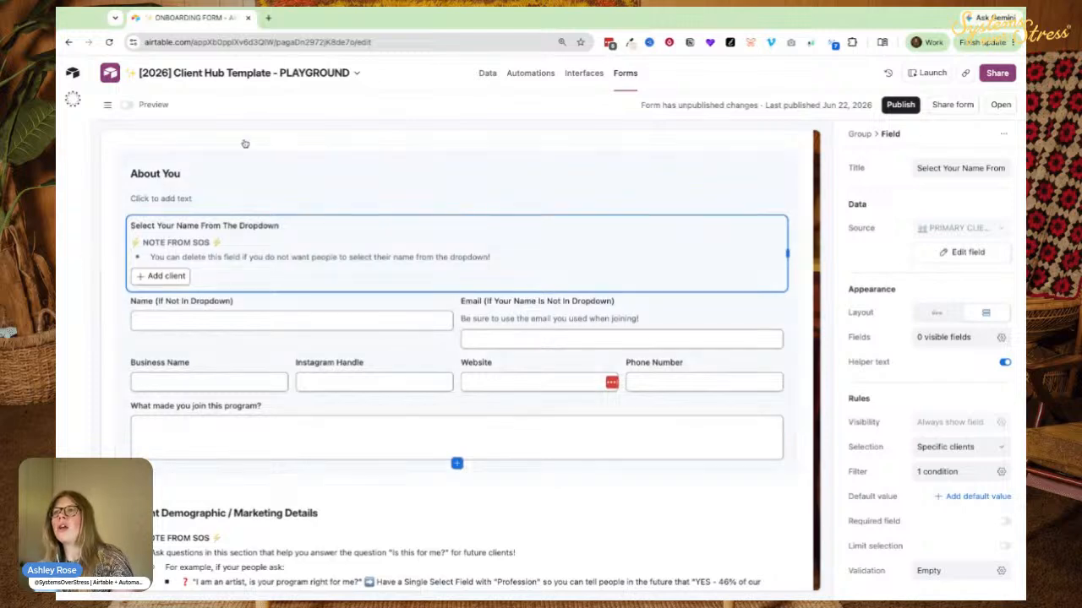
pyautogui.scroll(4, 184, 173)
pyautogui.scroll(-4, 154, 300)
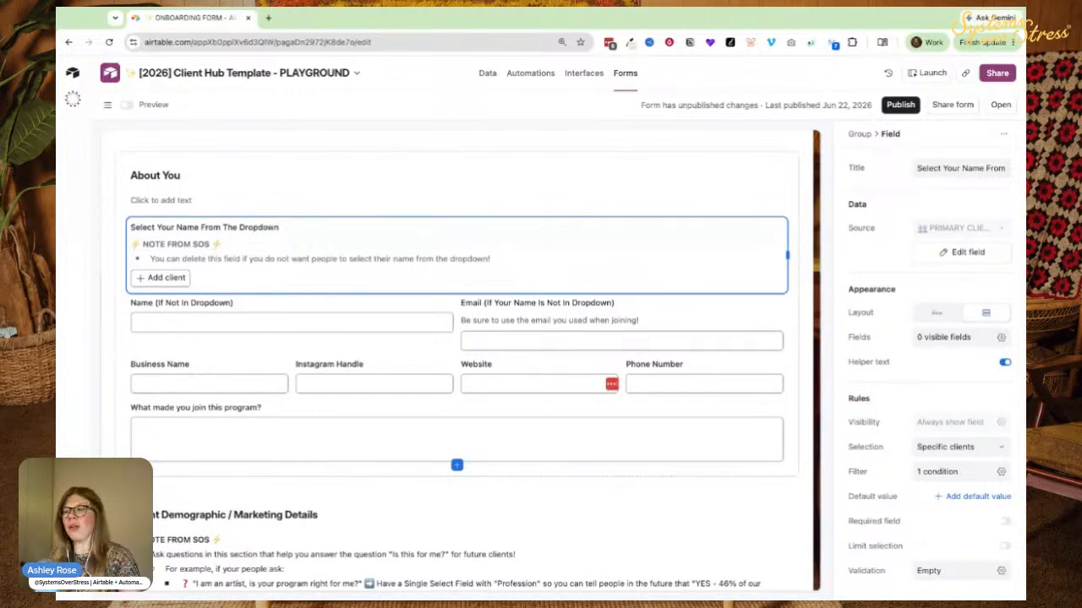
pyautogui.scroll(-5, 197, 221)
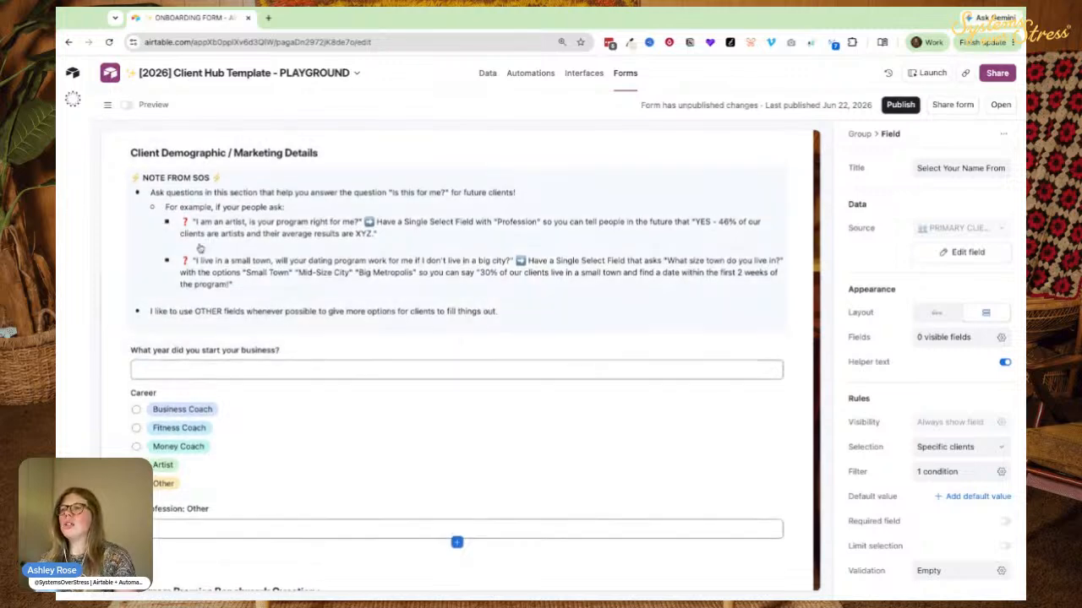
# Select the business start year question, add a helper text line, and inspect its field settings.
pyautogui.scroll(-2, 218, 398)
pyautogui.click(190, 296)
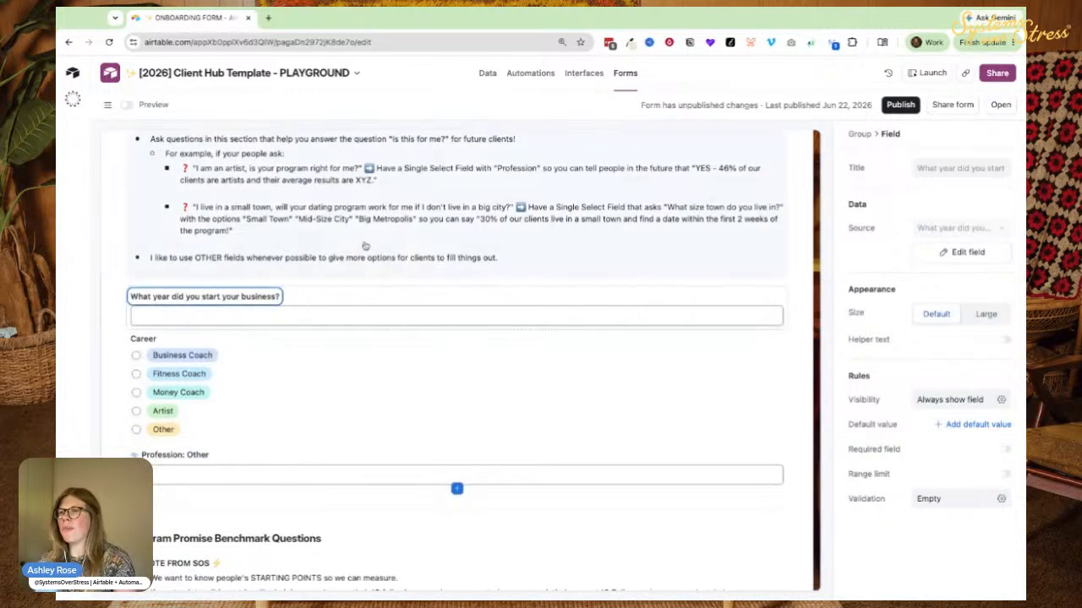
pyautogui.tripleClick(166, 297)
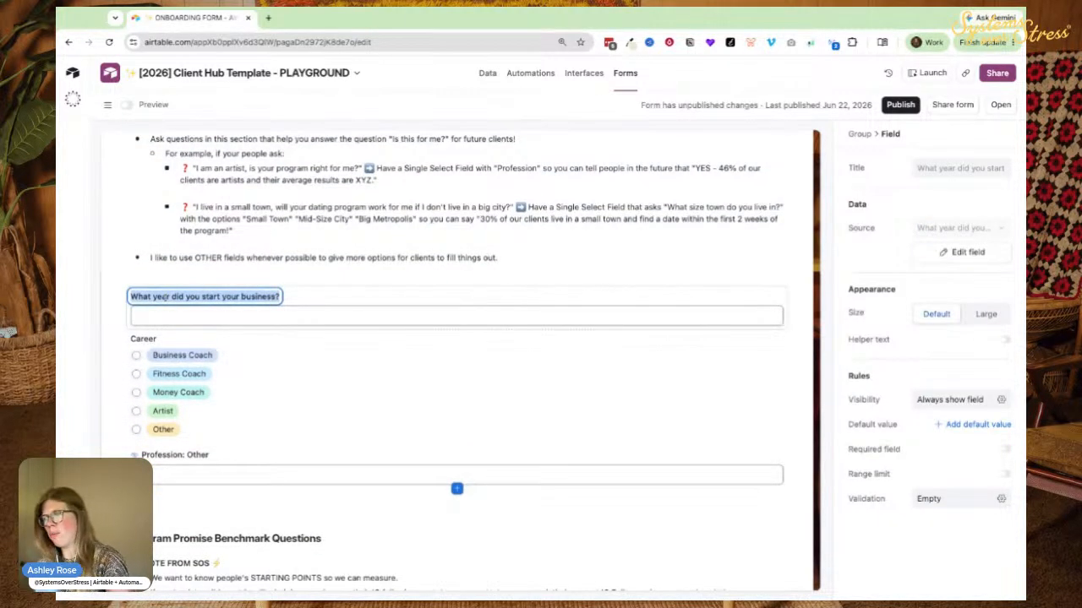
pyautogui.moveTo(278, 296); pyautogui.dragTo(171, 297)
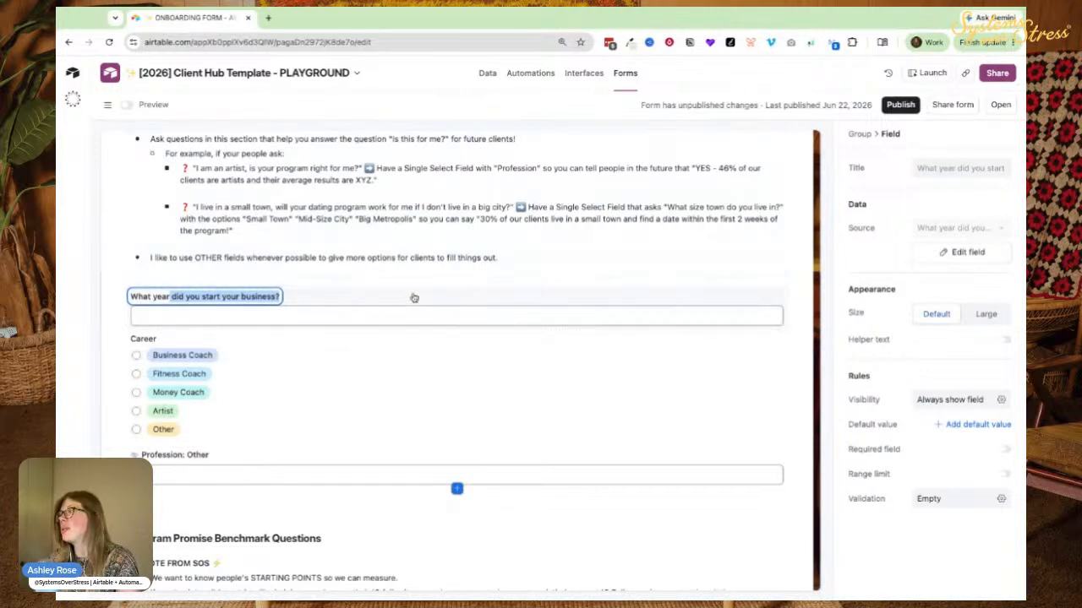
pyautogui.hotkey('ctrl', 'a')
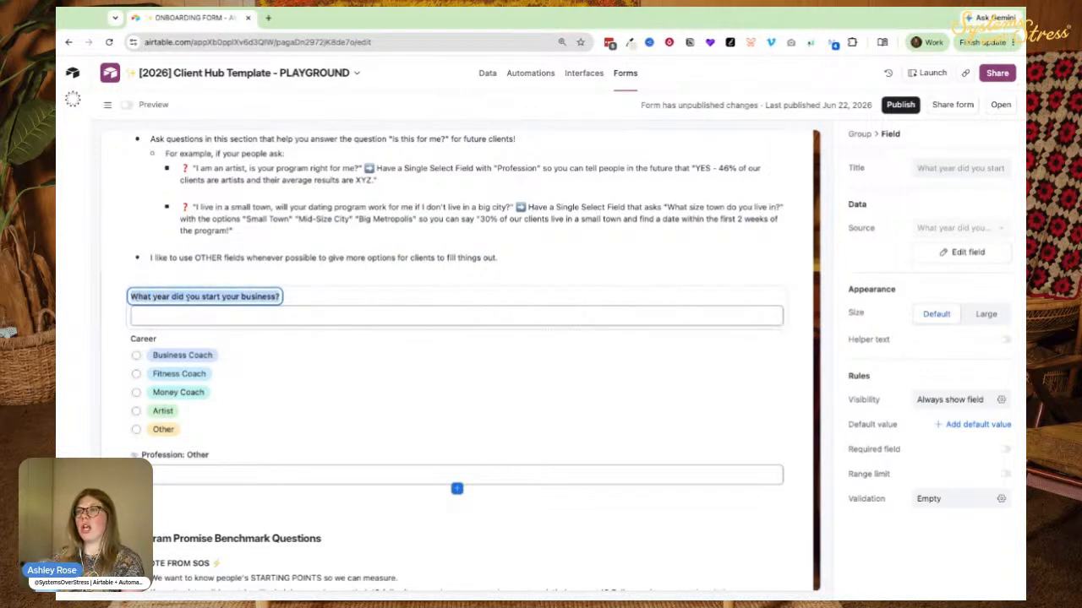
pyautogui.click(1004, 339)
pyautogui.click(158, 313)
pyautogui.click(152, 299)
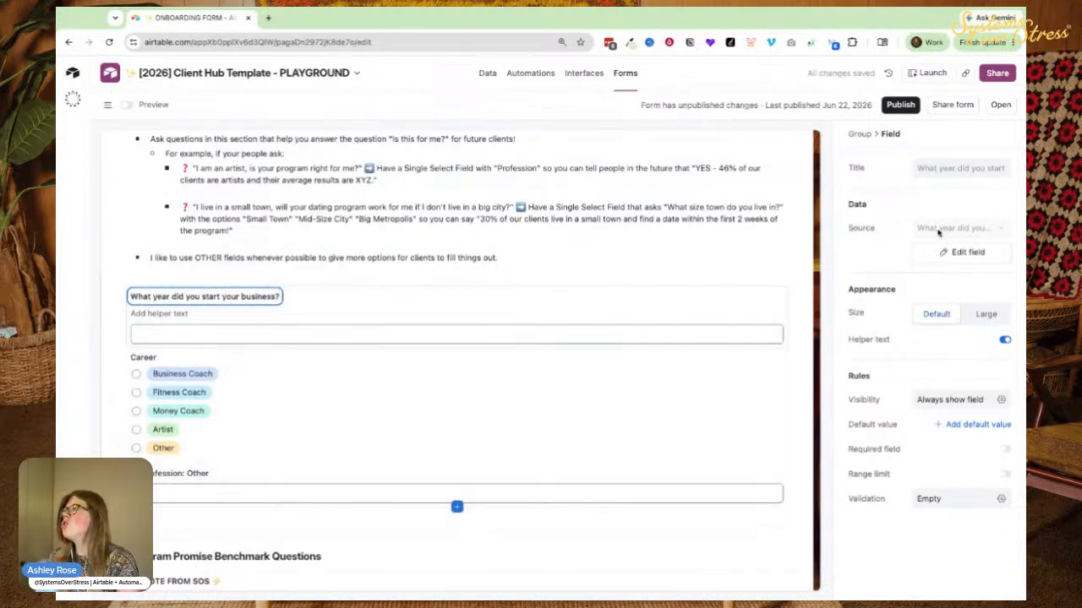
pyautogui.moveTo(130, 297); pyautogui.dragTo(281, 298)
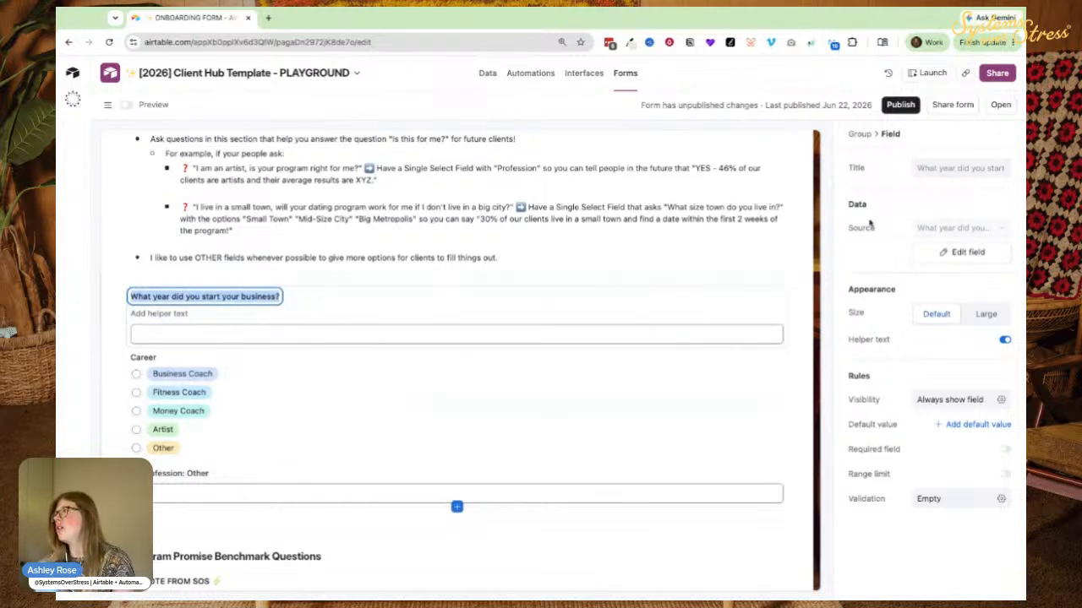
pyautogui.click(955, 252)
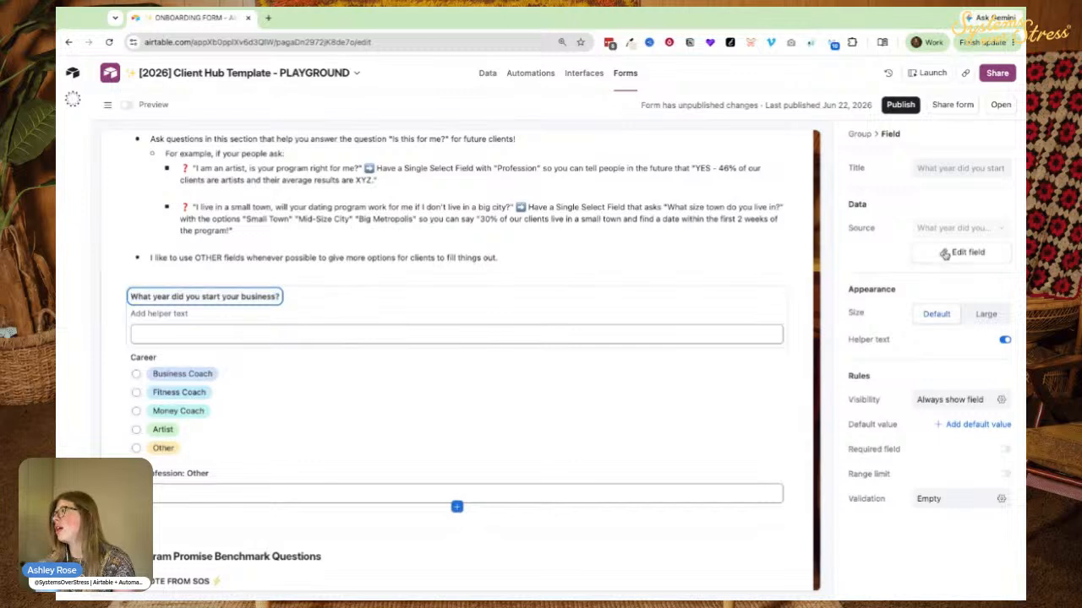
pyautogui.click(457, 287)
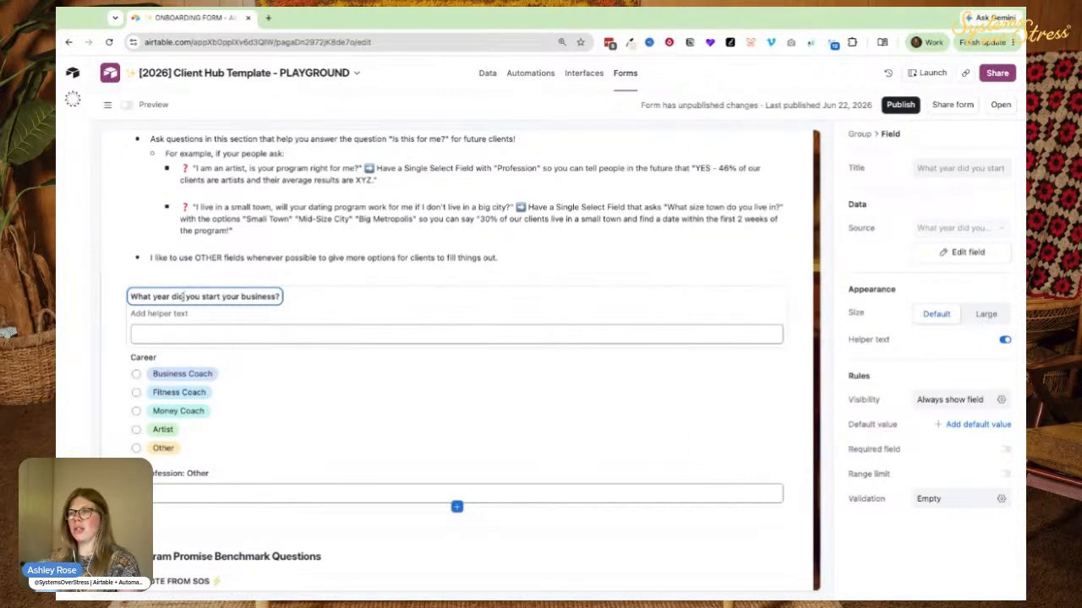
# Retitle the question 'How many years have you been in business?'.
pyautogui.tripleClick(182, 297)
pyautogui.write('What y')
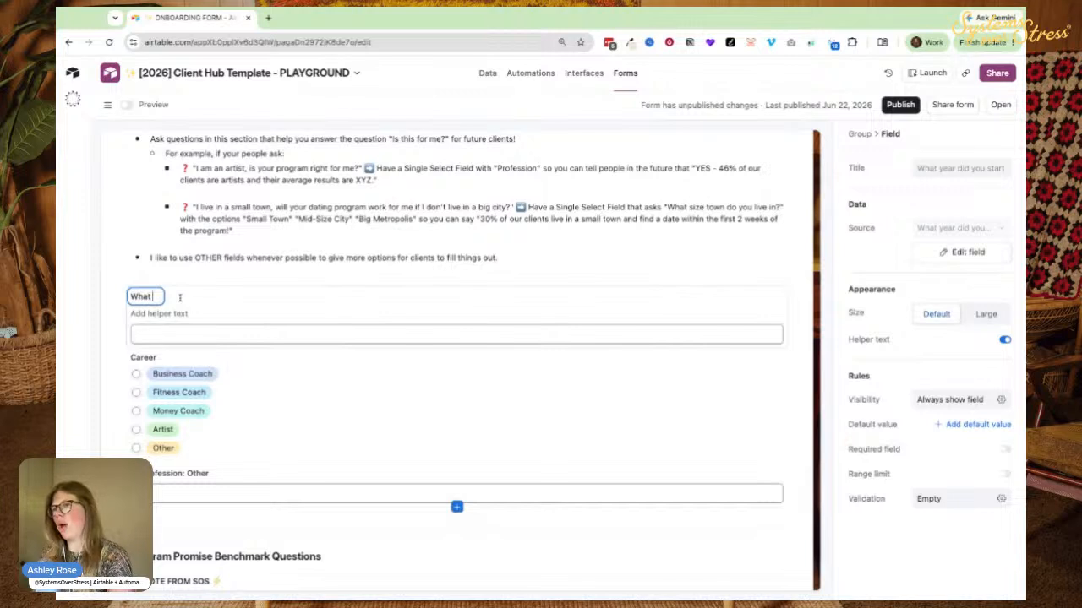
pyautogui.press('BackSpace')
pyautogui.press('BackSpace')
pyautogui.press('BackSpace')
pyautogui.write('How many years have you been in business?')
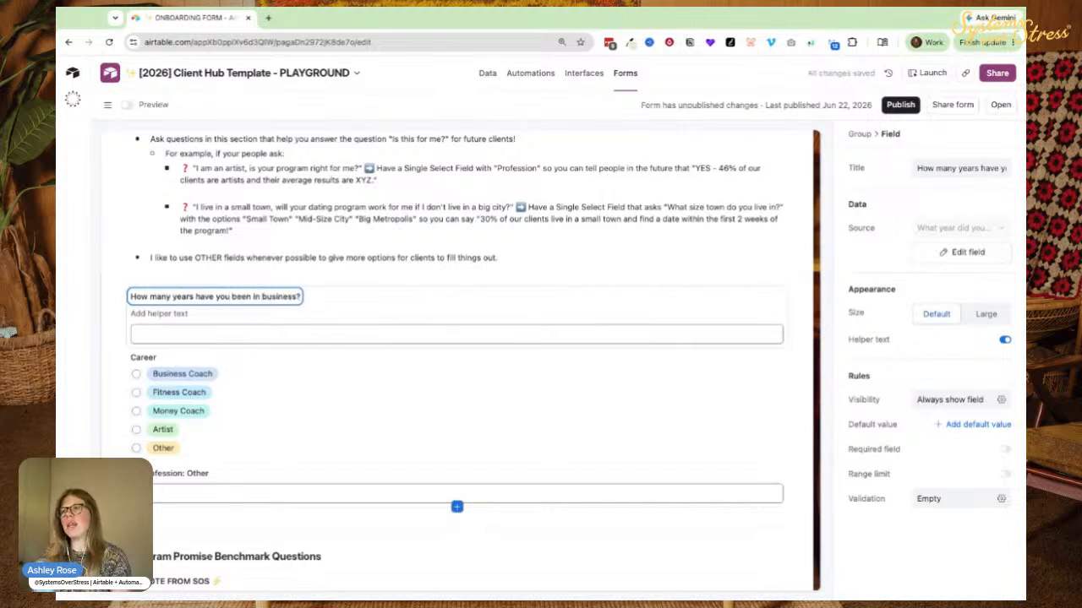
# Rename the underlying number field to the same wording and save it.
pyautogui.tripleClick(159, 296)
pyautogui.press('super+c')
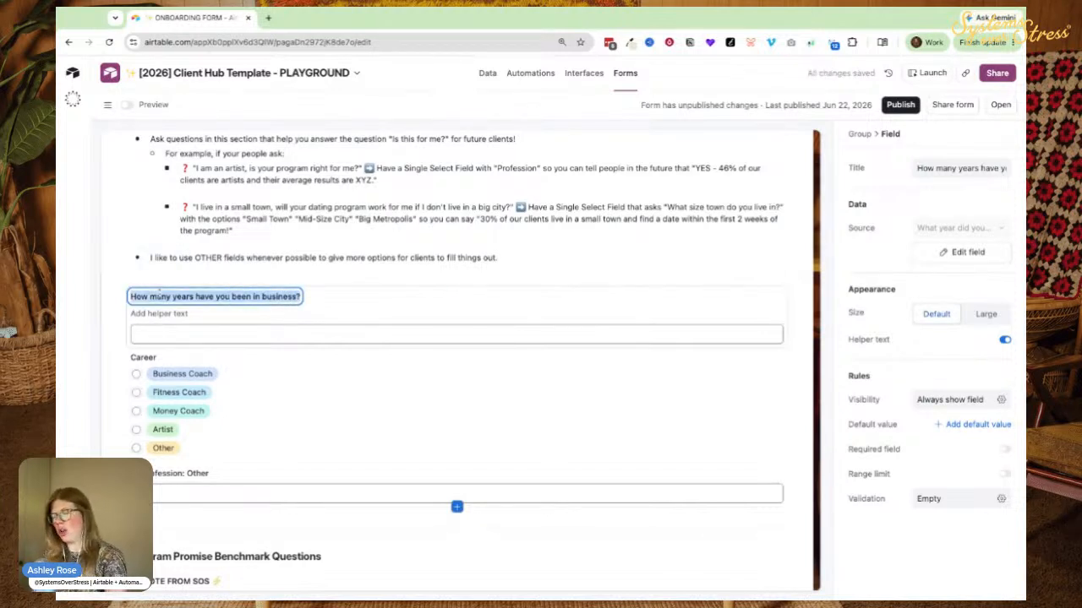
pyautogui.click(927, 249)
pyautogui.doubleClick(685, 101)
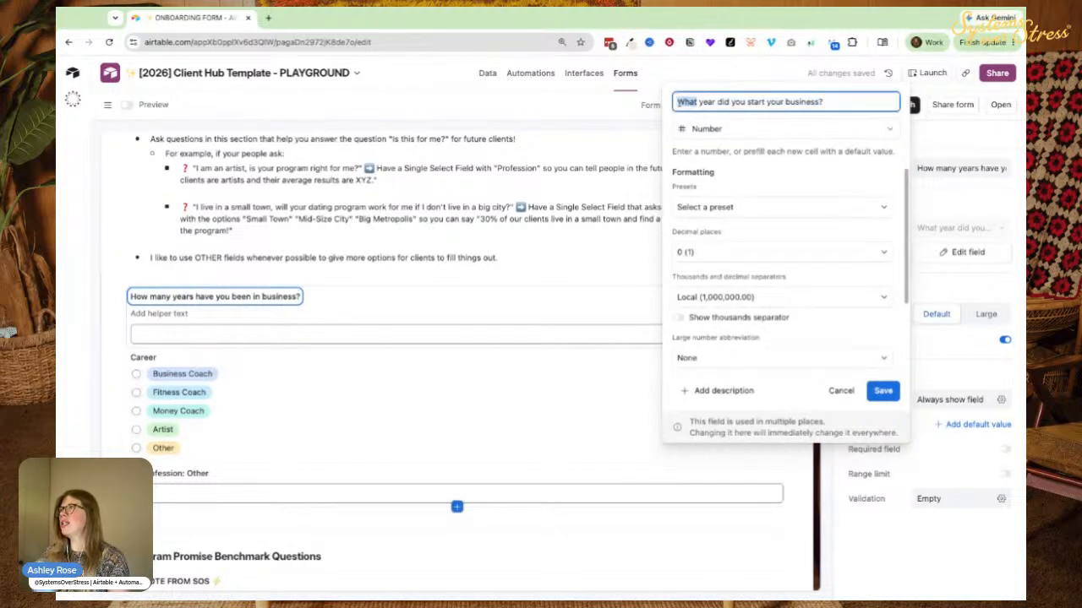
pyautogui.tripleClick(680, 102)
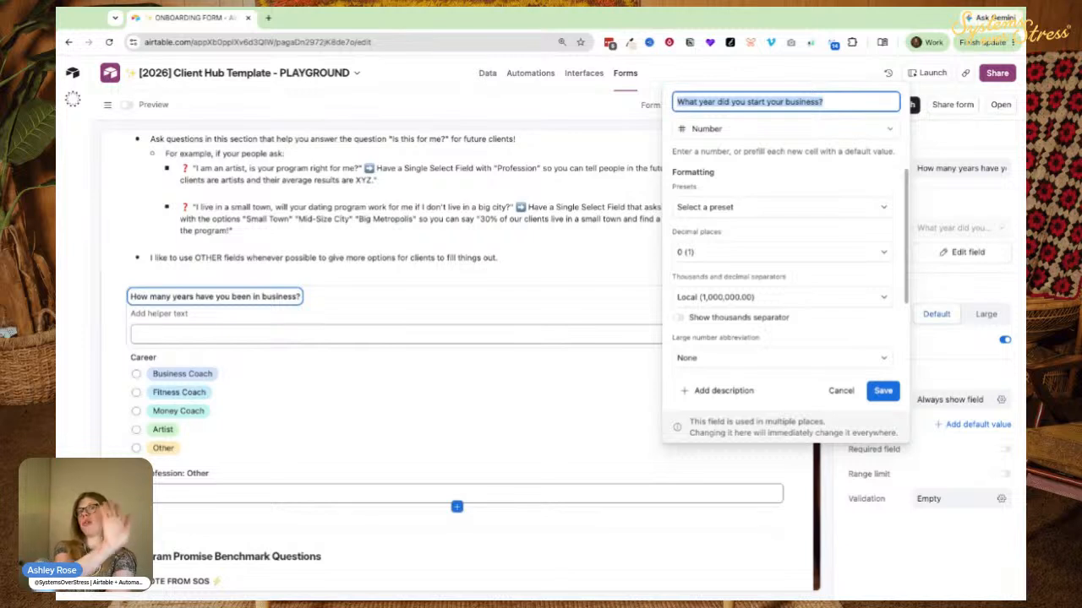
pyautogui.press('super+v')
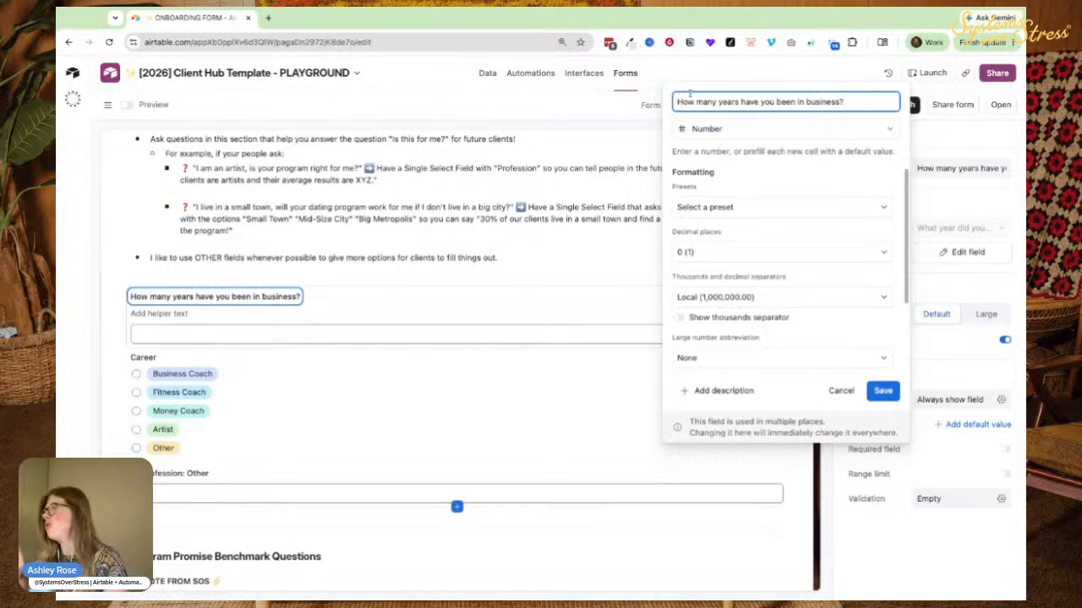
pyautogui.click(882, 391)
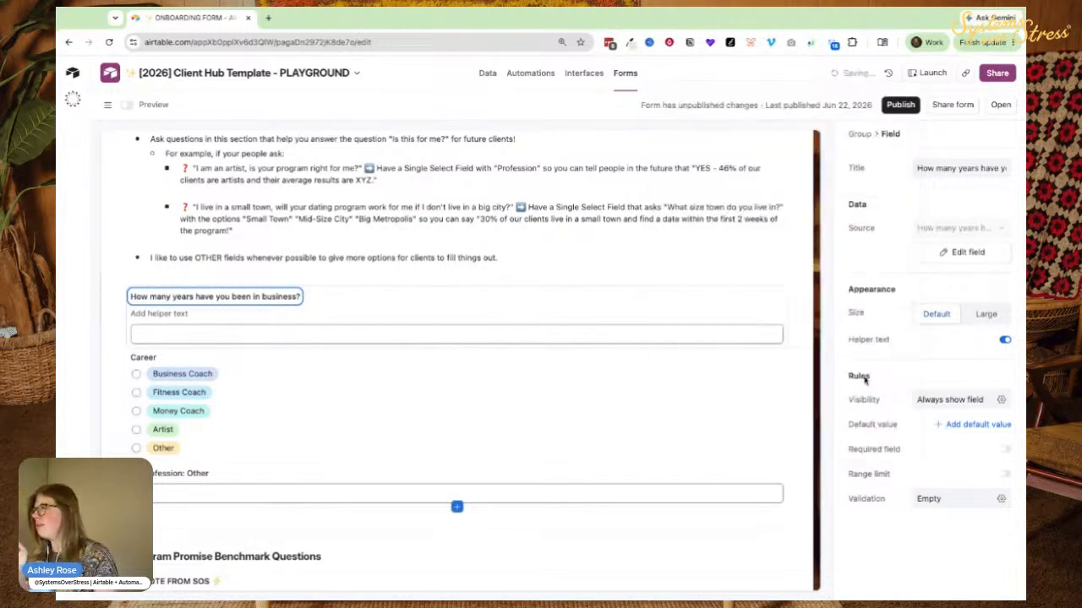
# Set the answer box size to Large, then test-enter and clear a number.
pyautogui.click(985, 314)
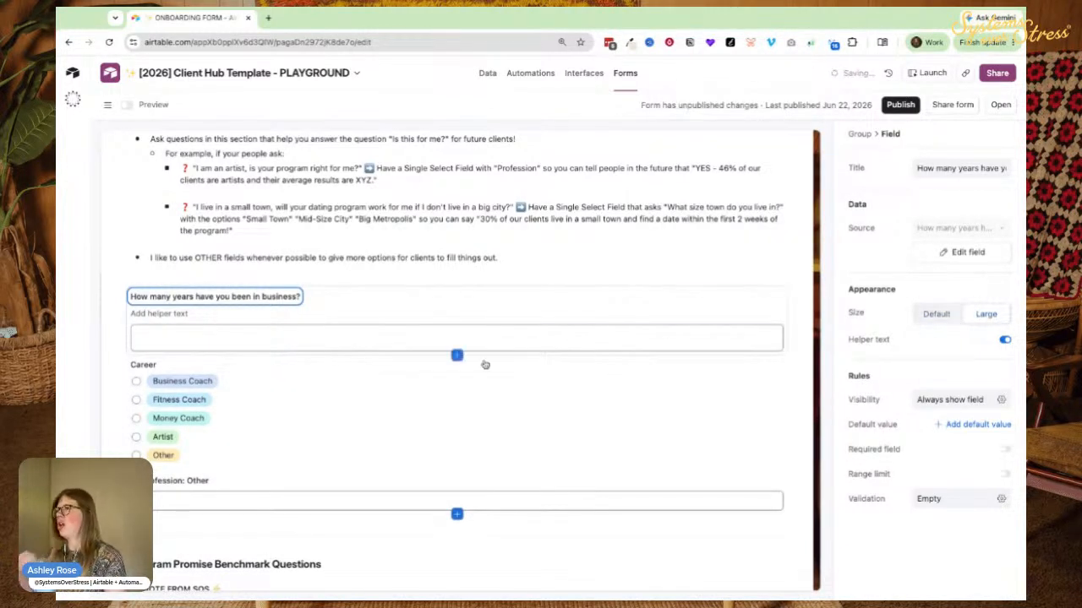
pyautogui.click(350, 338)
pyautogui.write('876')
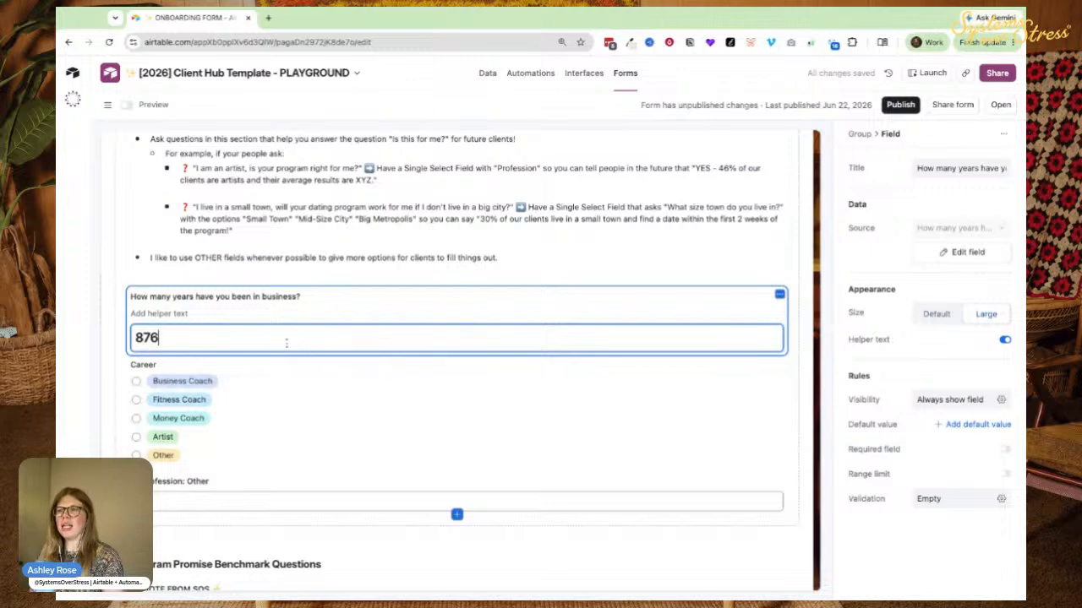
pyautogui.write('9876')
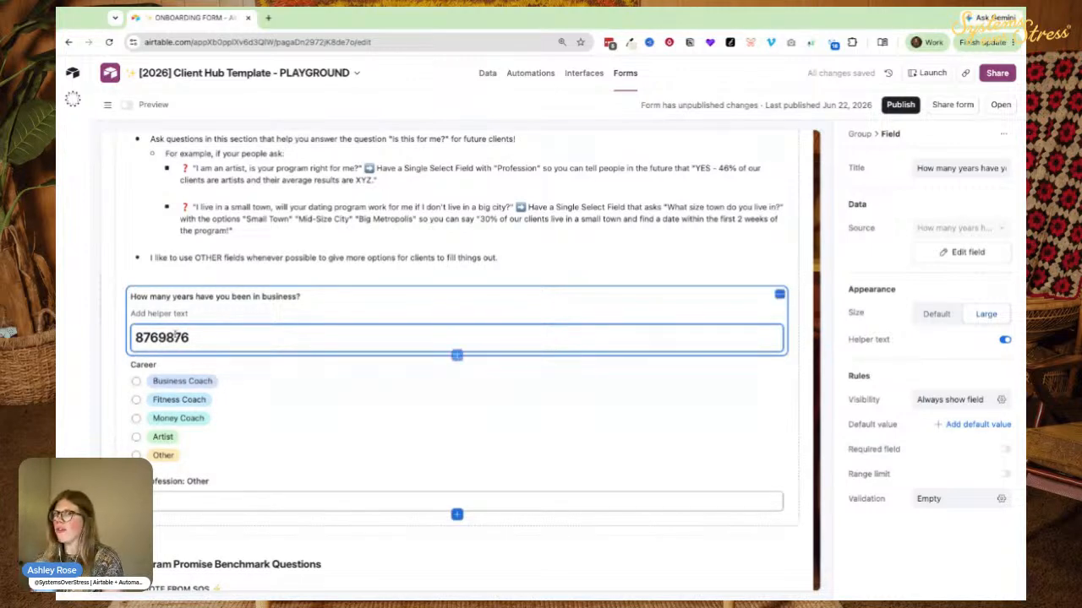
pyautogui.hotkey('ctrl', 'a')
pyautogui.press('BackSpace')
# Try the Career question as a large dropdown, test-picking Business Coach.
pyautogui.click(240, 371)
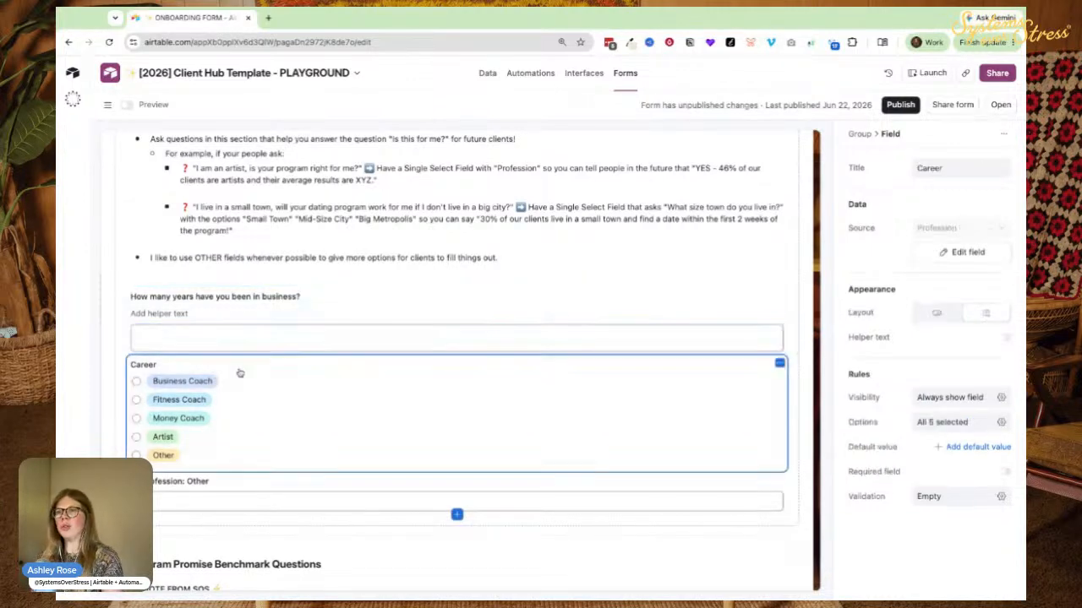
pyautogui.scroll(-2, 240, 370)
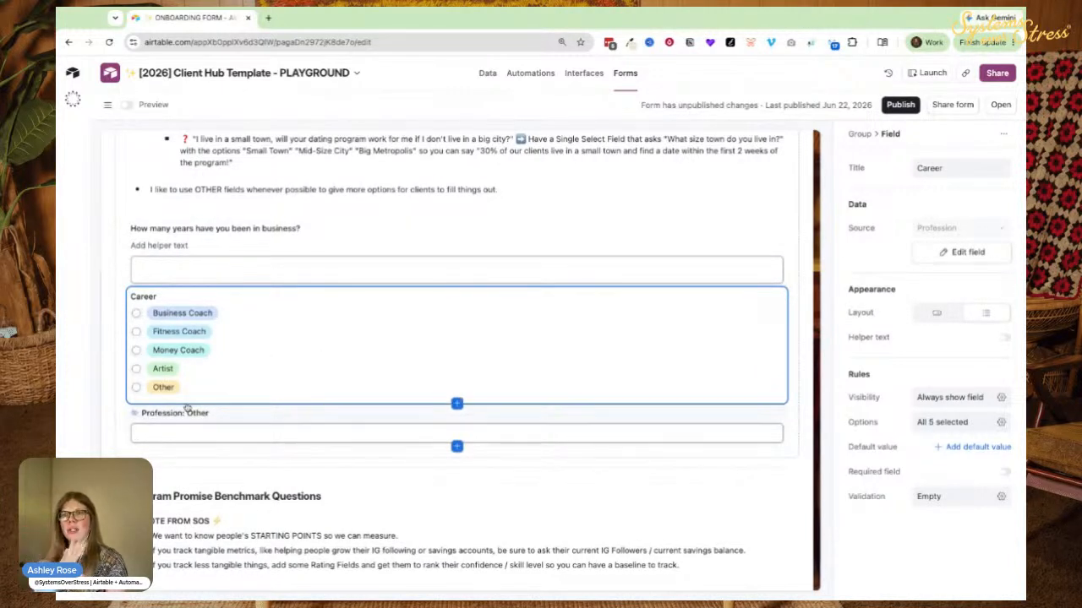
pyautogui.click(932, 318)
pyautogui.click(147, 316)
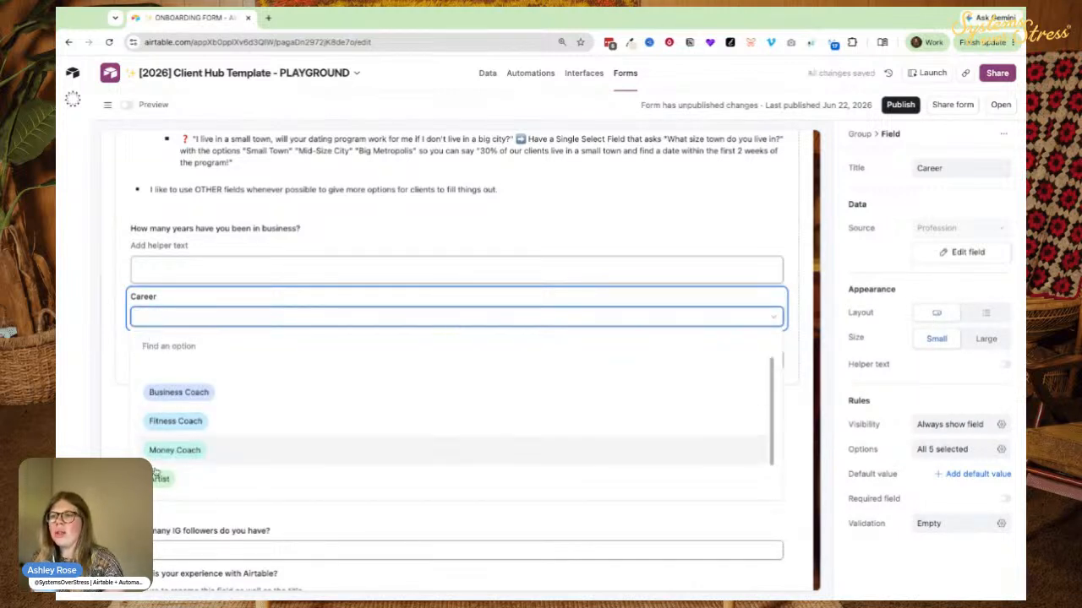
pyautogui.click(986, 339)
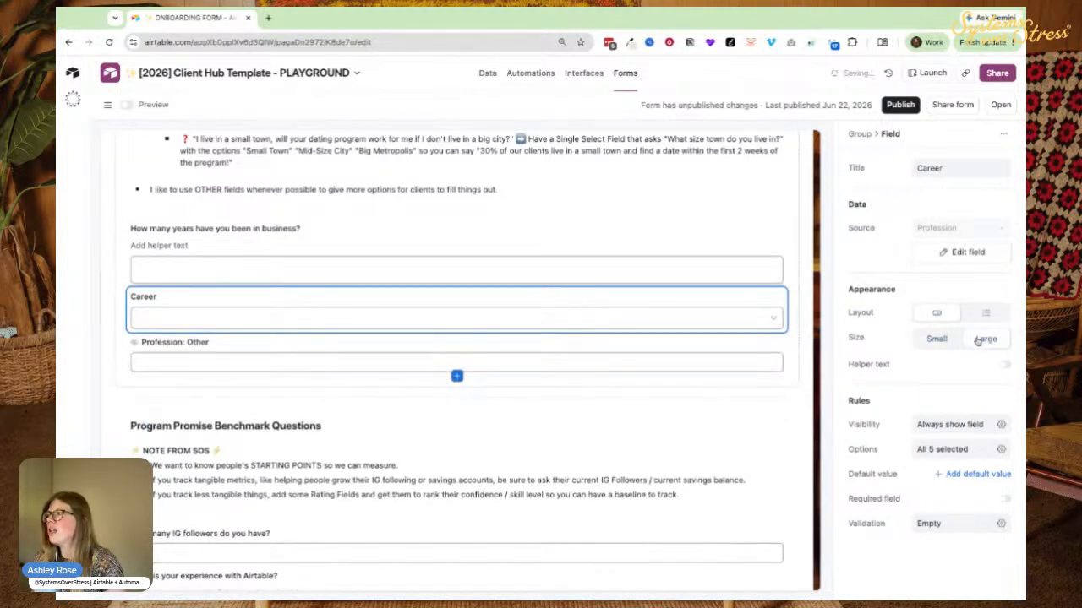
pyautogui.click(195, 317)
pyautogui.click(171, 387)
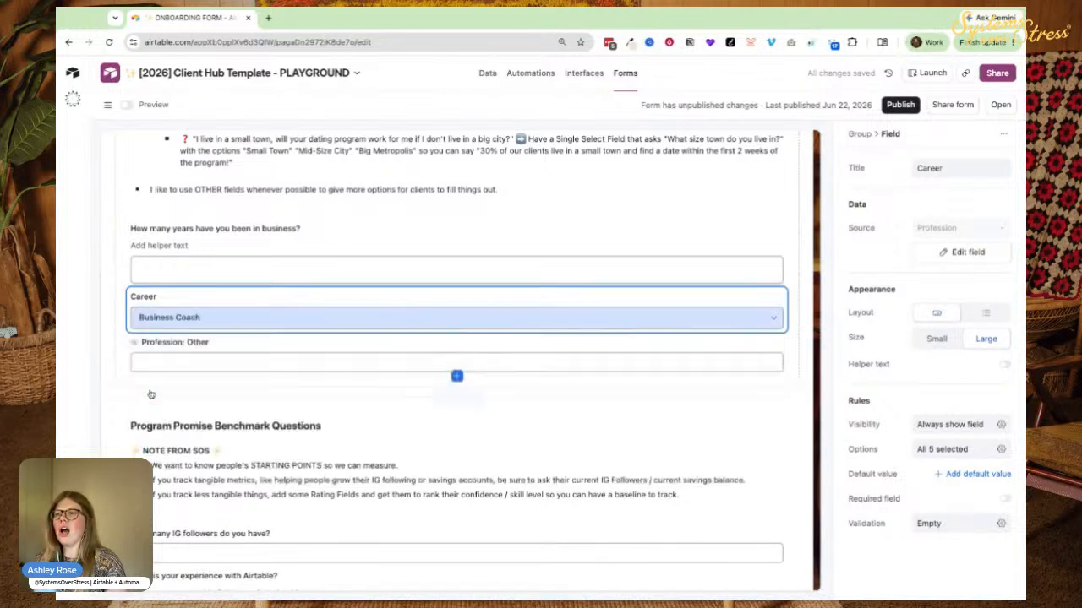
# Pick Fitness Coach, switch Career back to a list, and view Profession: Other's visibility condition.
pyautogui.click(154, 317)
pyautogui.click(169, 415)
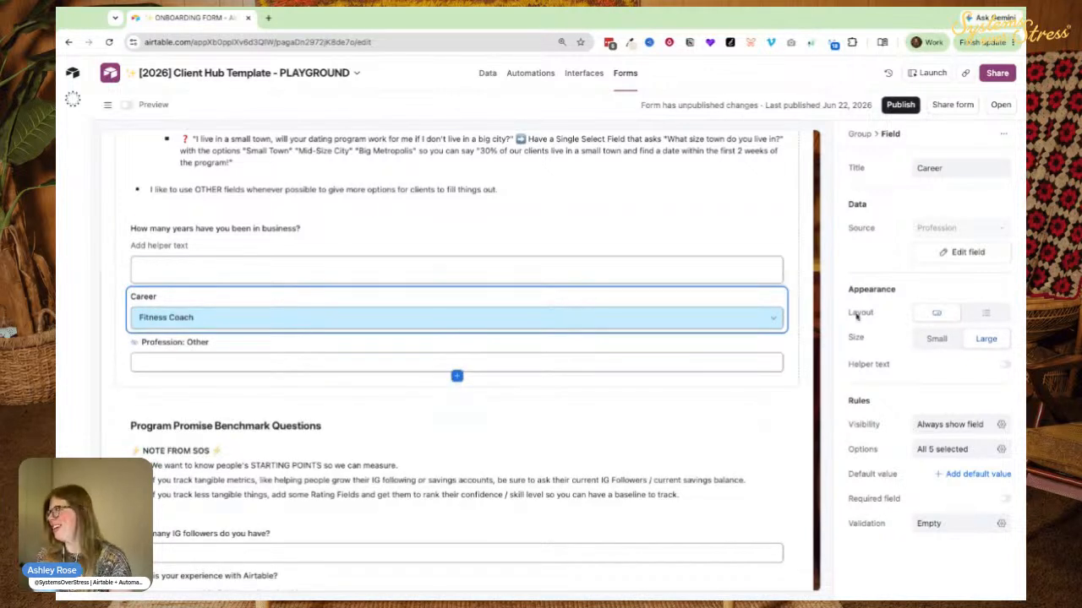
pyautogui.click(917, 342)
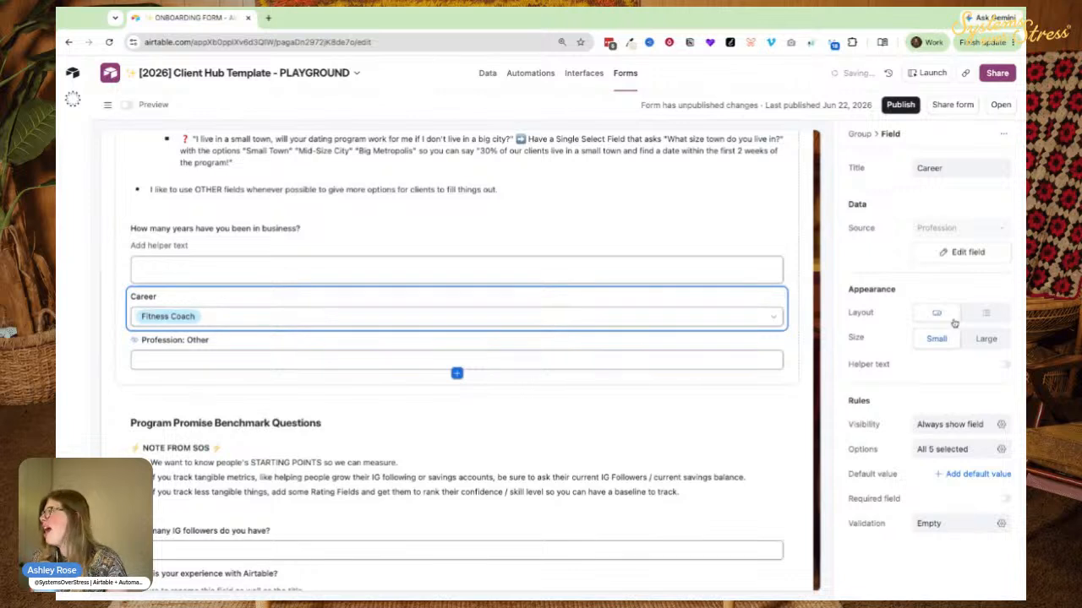
pyautogui.click(980, 340)
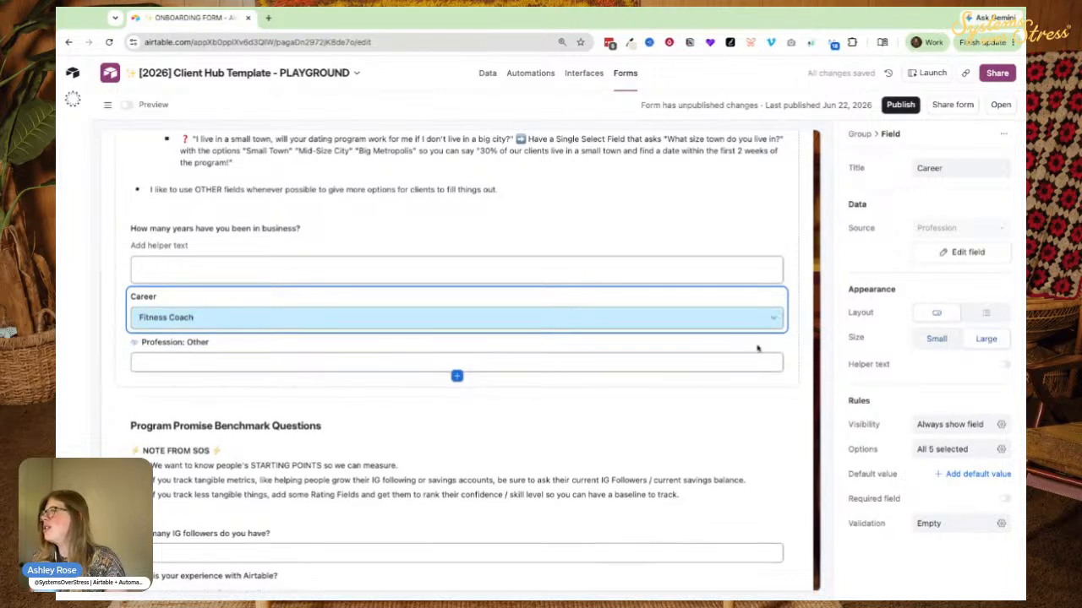
pyautogui.click(990, 312)
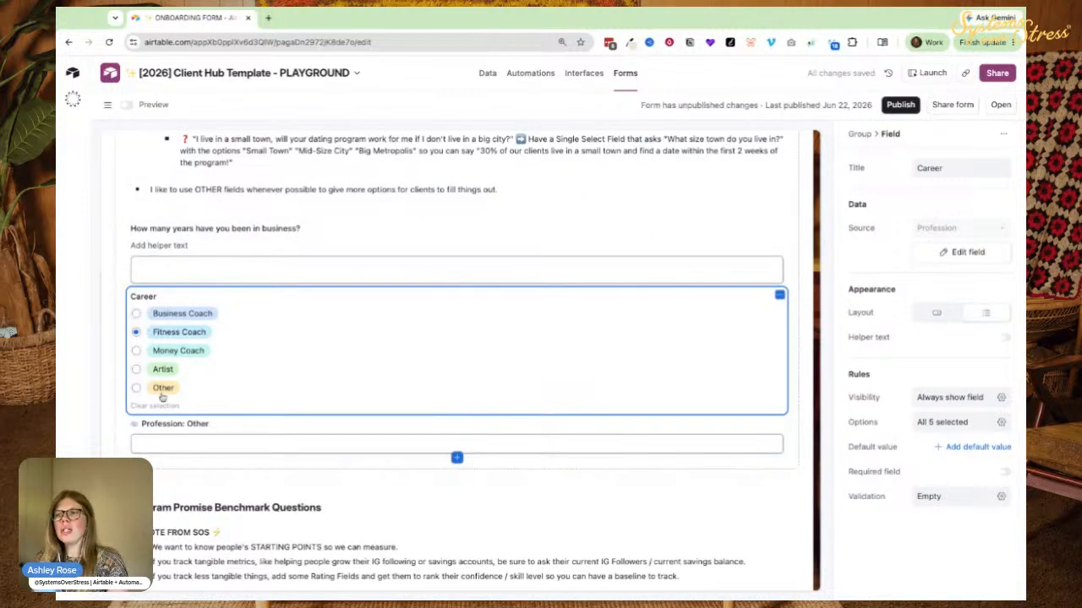
pyautogui.click(263, 429)
pyautogui.click(925, 400)
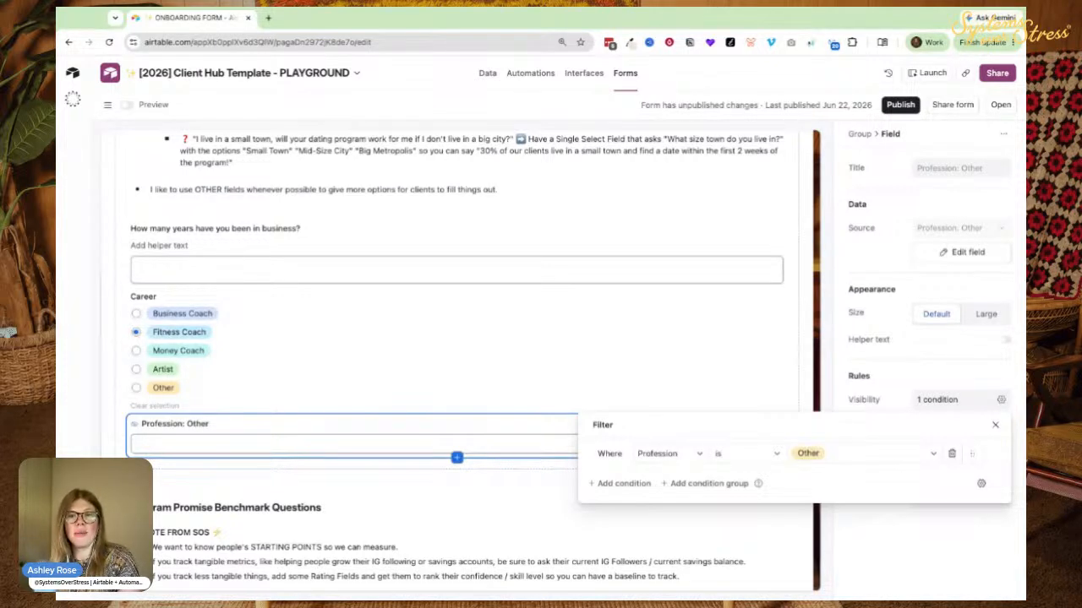
# Close the visibility condition and preview the client list in the name picker question.
pyautogui.scroll(15, 149, 396)
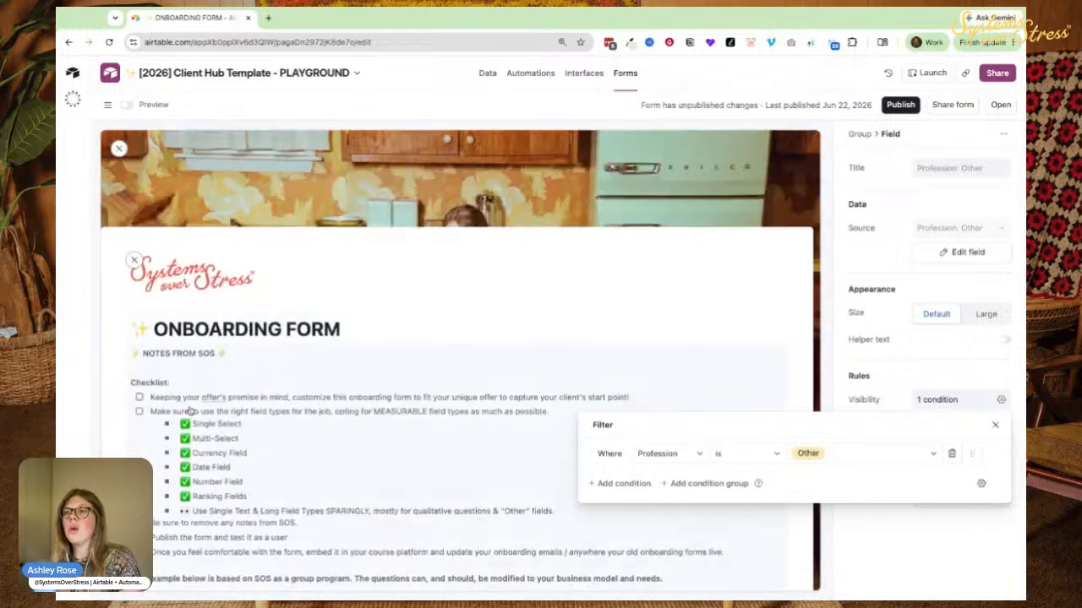
pyautogui.scroll(-4, 148, 395)
pyautogui.click(142, 259)
pyautogui.click(174, 299)
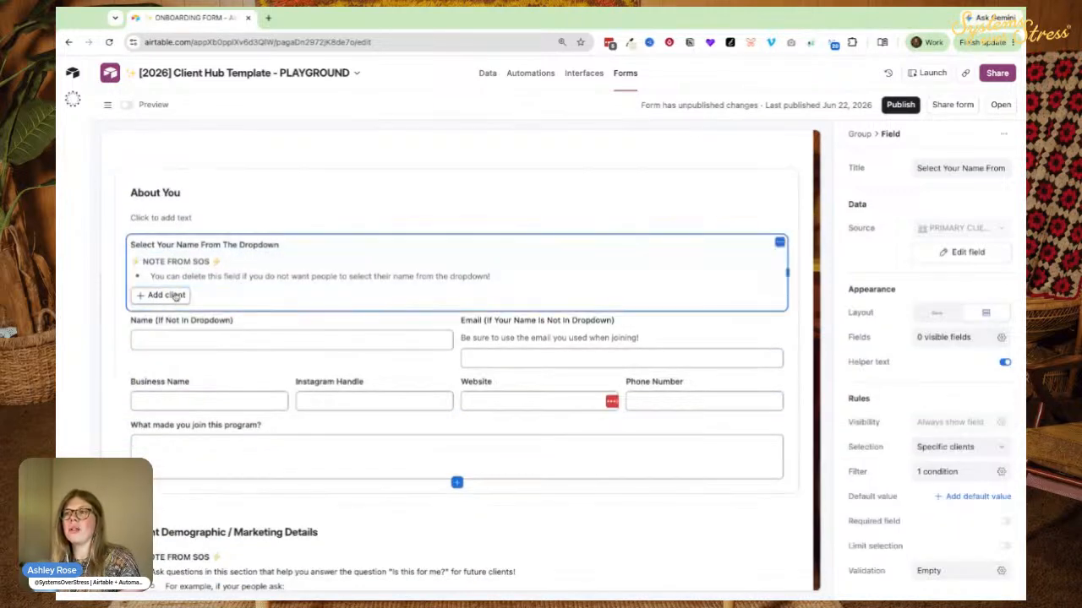
pyautogui.click(160, 300)
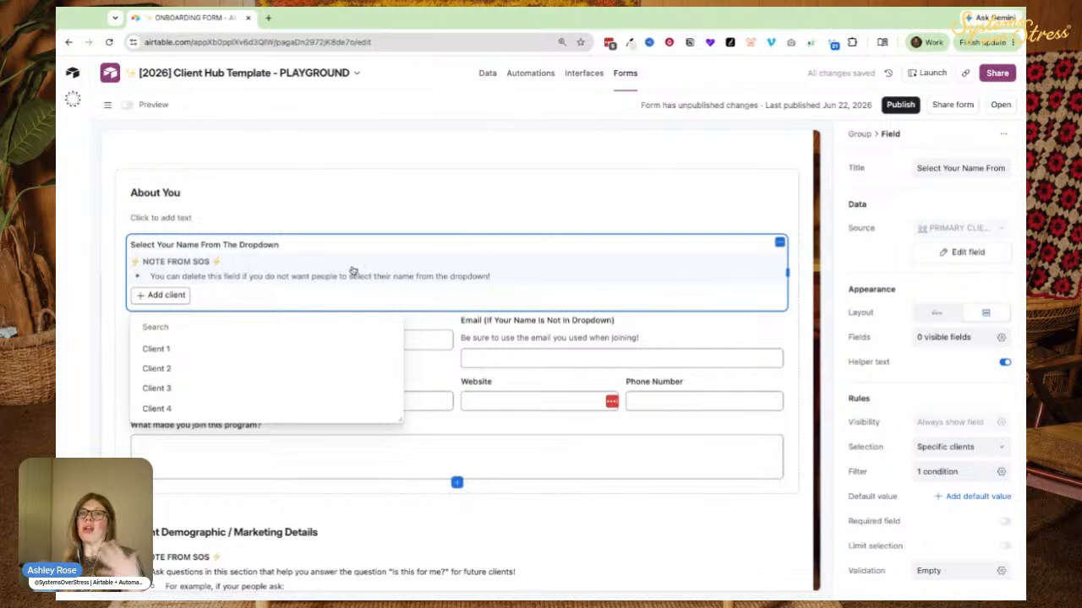
# In Program Promise Benchmark Questions, try a nine-star answer on the Airtable experience rating.
pyautogui.scroll(-10, 103, 191)
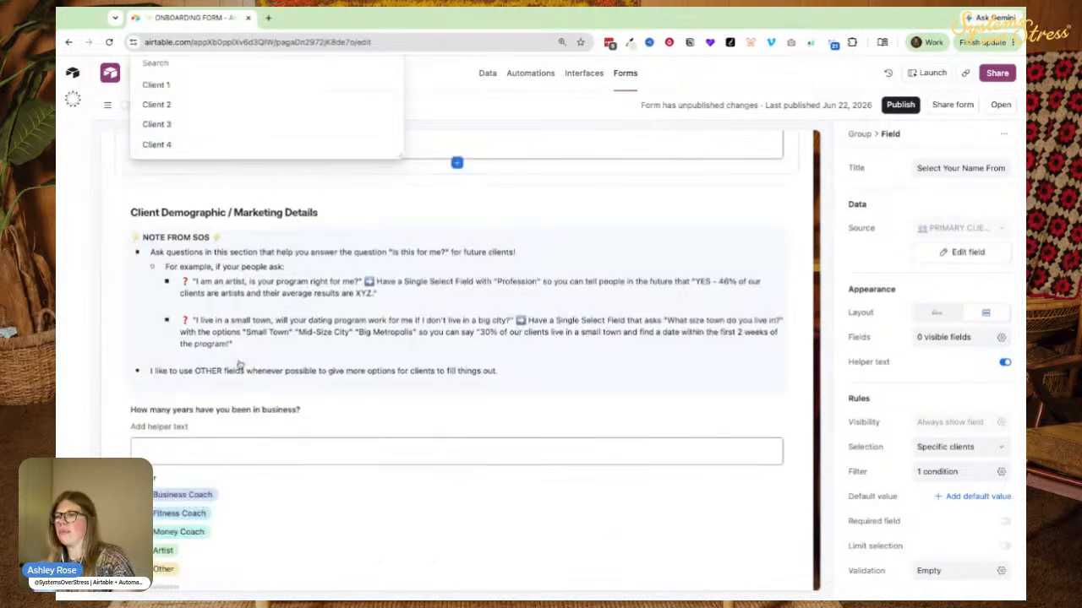
pyautogui.click(134, 200)
pyautogui.click(145, 231)
pyautogui.scroll(-1, 363, 302)
pyautogui.scroll(-1, 211, 311)
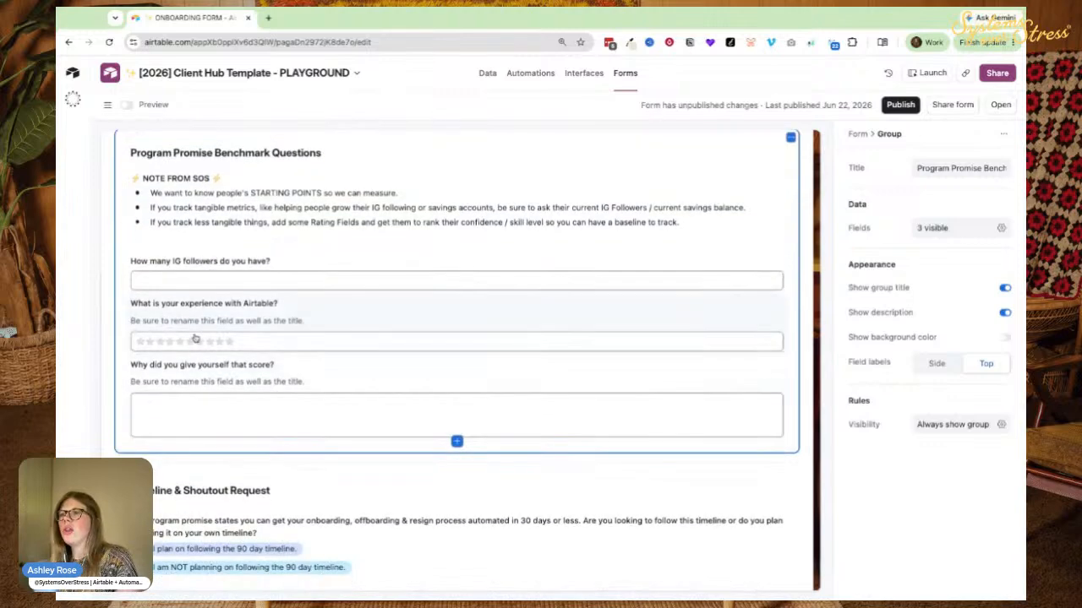
pyautogui.click(170, 343)
pyautogui.click(219, 342)
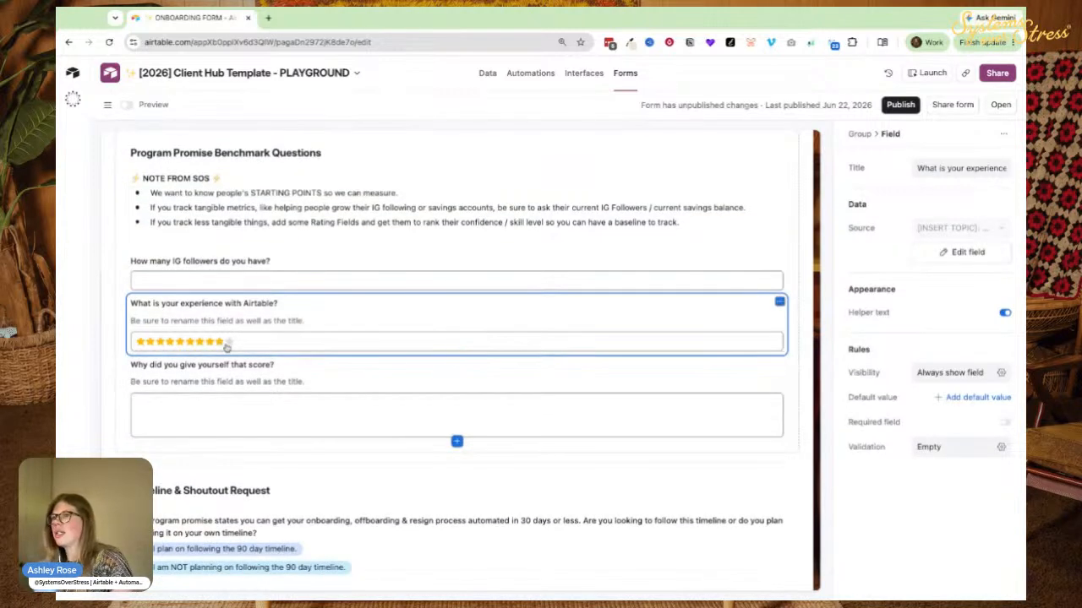
pyautogui.scroll(3, 127, 309)
pyautogui.scroll(-4, 160, 254)
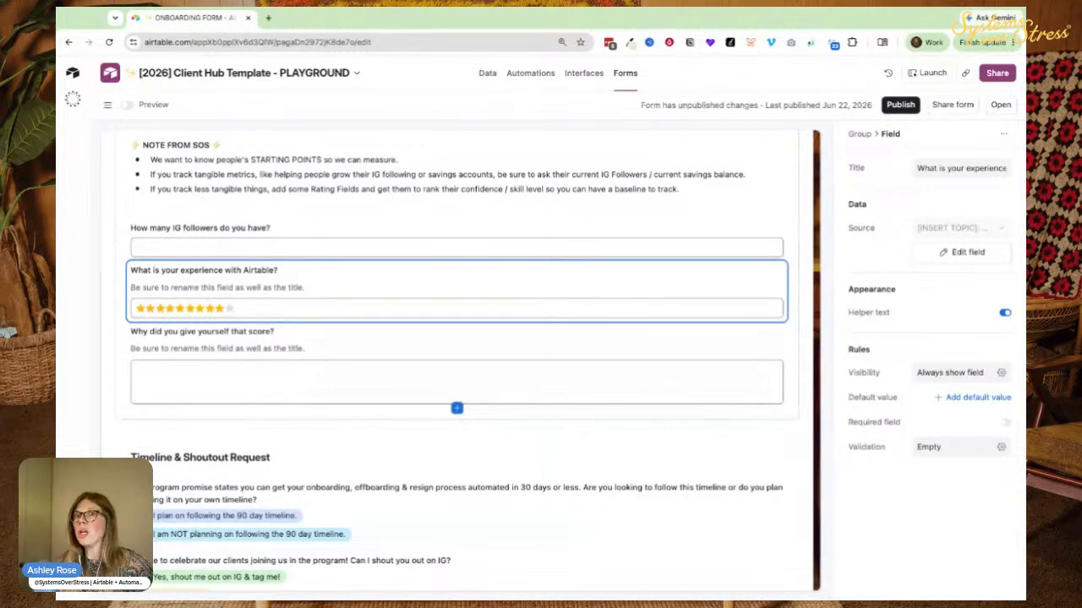
pyautogui.scroll(-3, 273, 251)
# Inspect the IG shout-out question, then show form-wide settings down to Submission options.
pyautogui.click(156, 379)
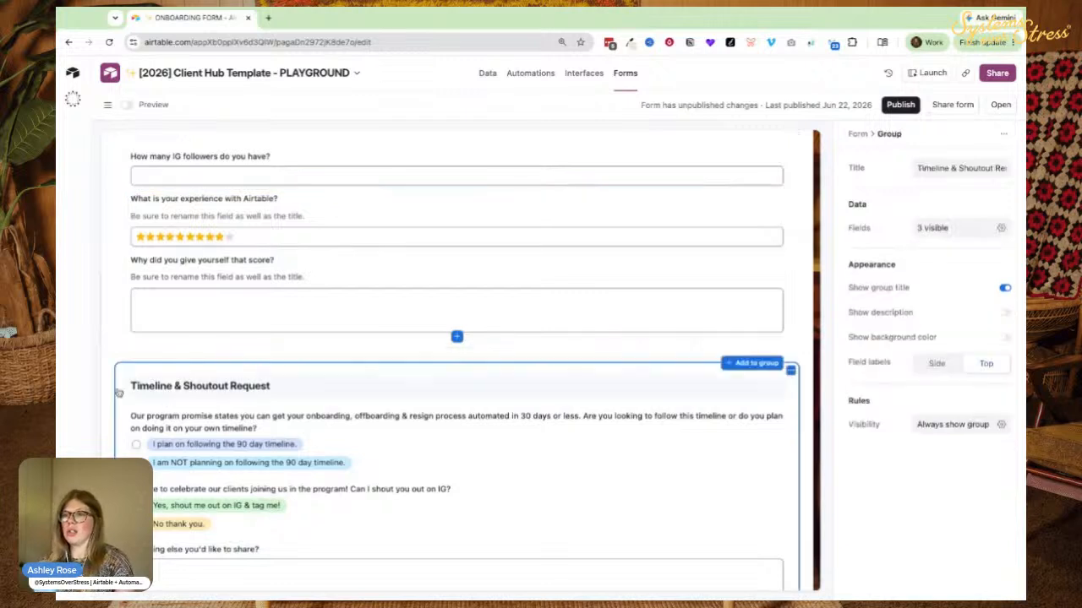
pyautogui.scroll(-1, 211, 362)
pyautogui.scroll(-1, 212, 361)
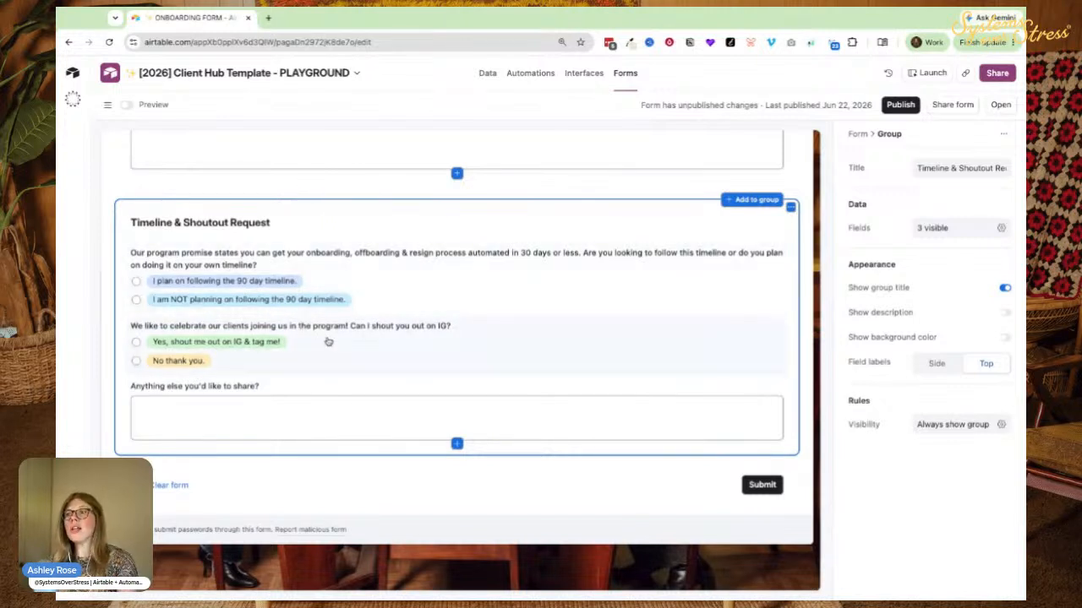
pyautogui.click(147, 346)
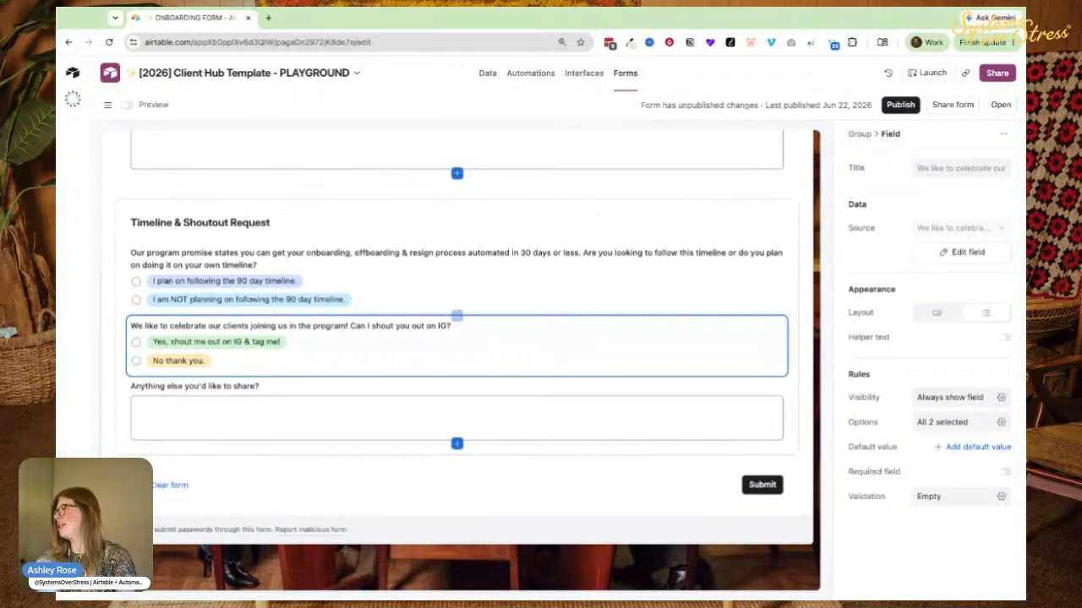
pyautogui.click(640, 508)
pyautogui.scroll(-2, 930, 406)
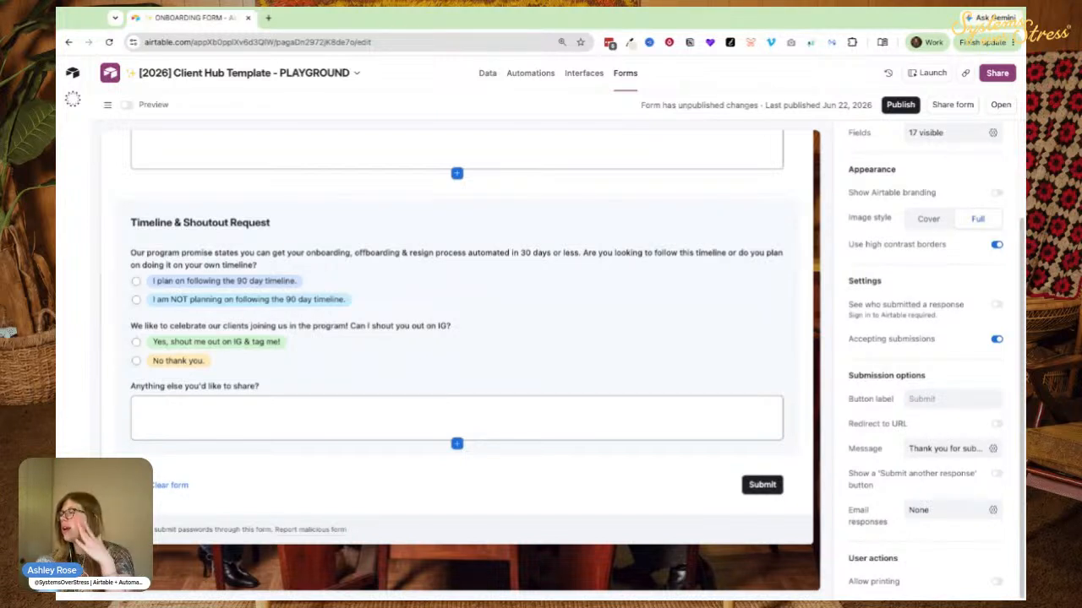
pyautogui.click(877, 424)
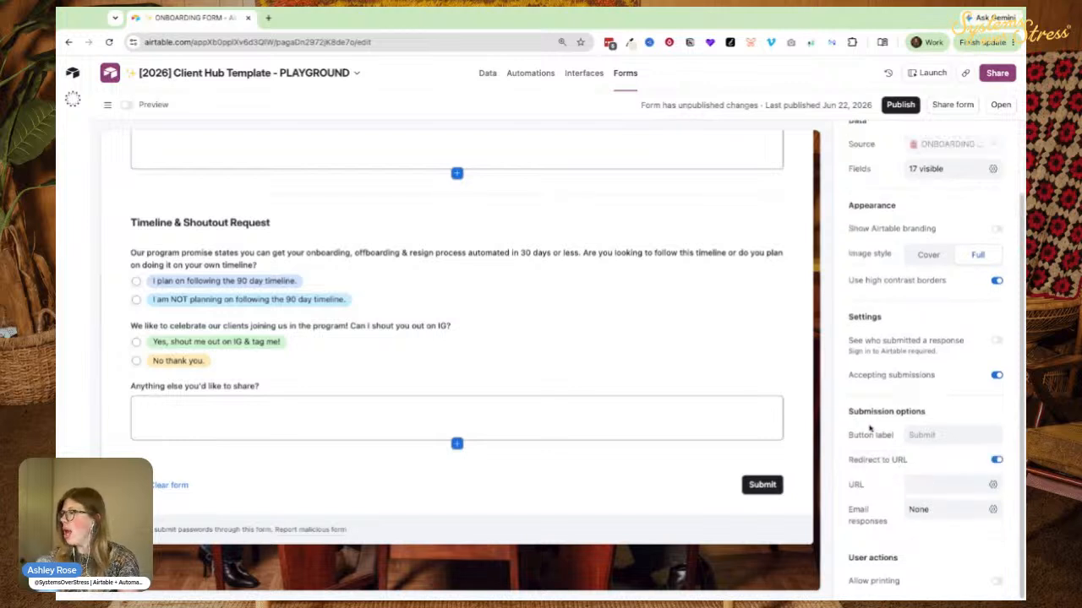
pyautogui.click(925, 485)
pyautogui.write('w')
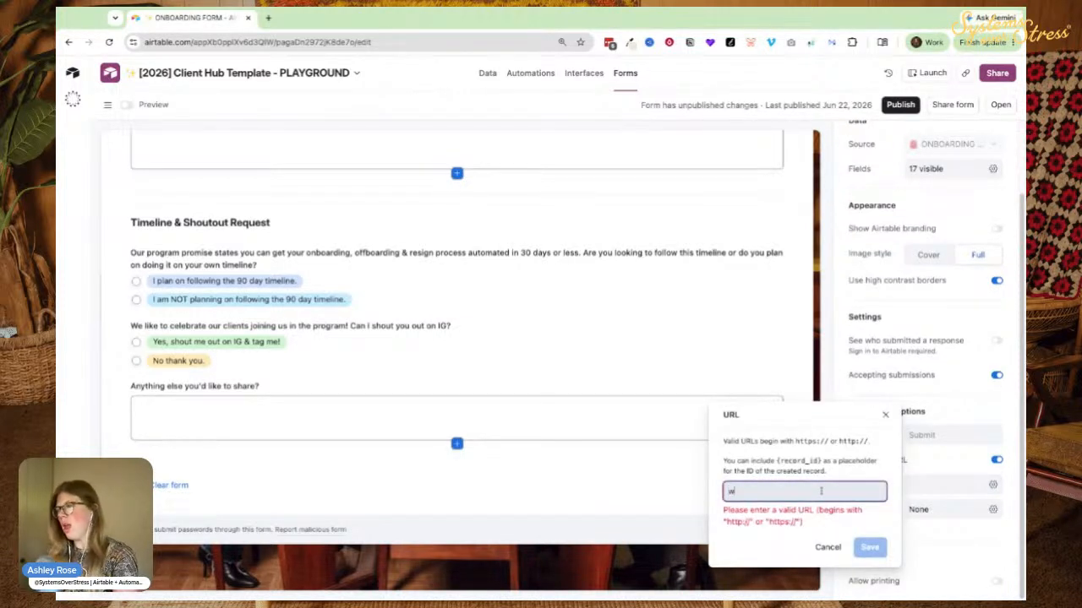
pyautogui.write('ww.google.com')
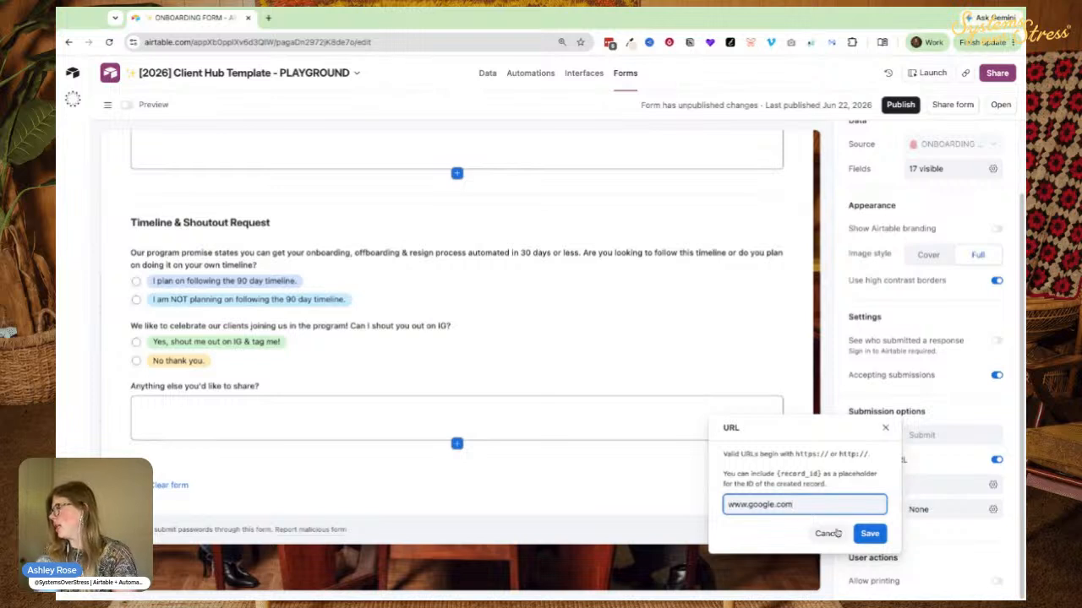
pyautogui.click(868, 535)
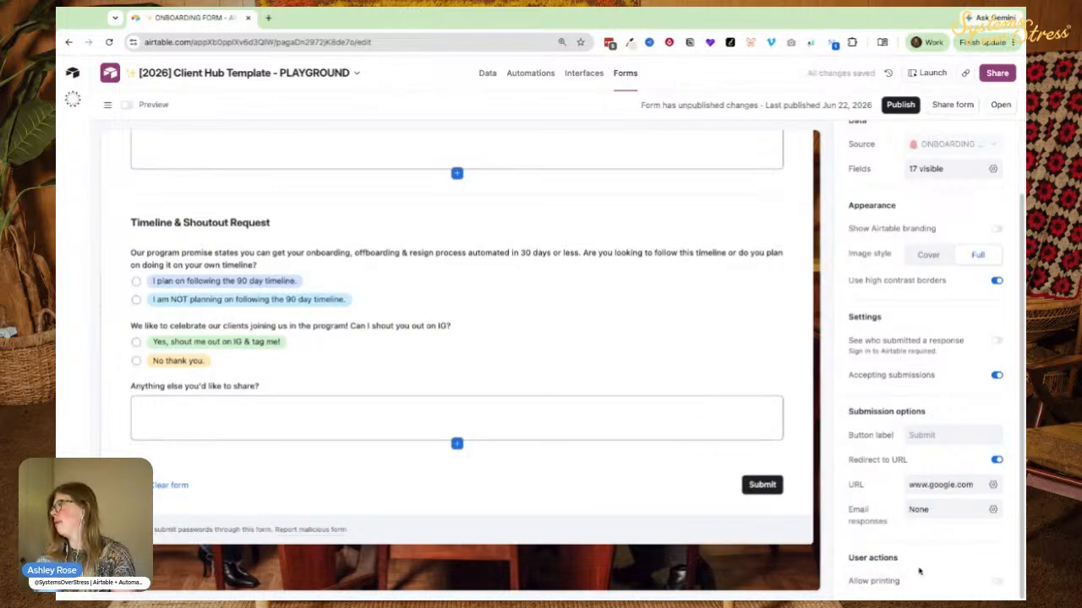
pyautogui.click(894, 105)
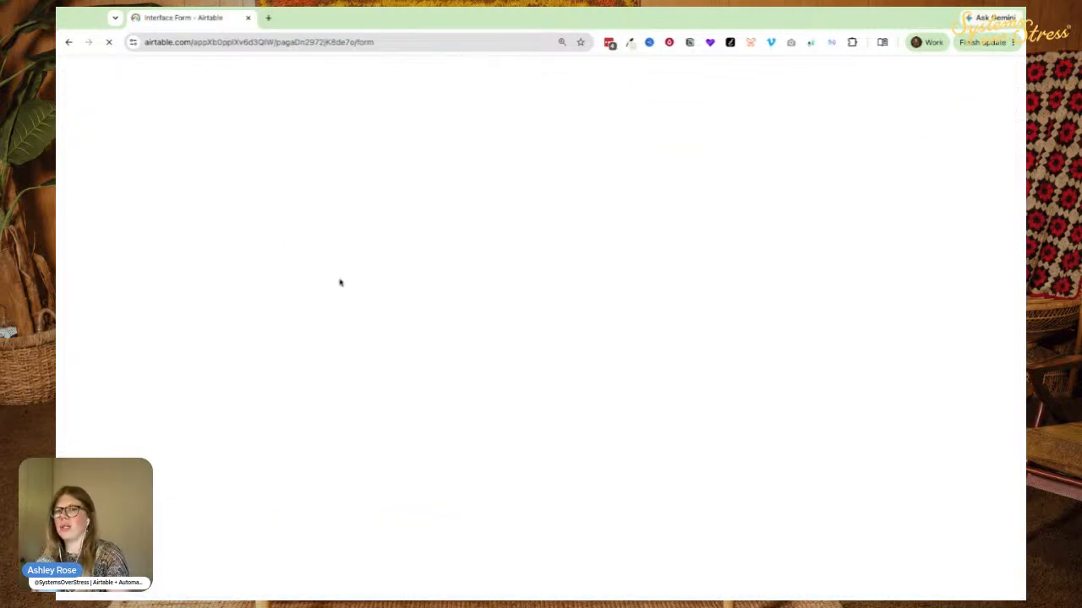
# Submit a test response with 'lkjhlkh' in the Anything else box.
pyautogui.scroll(-15, 374, 339)
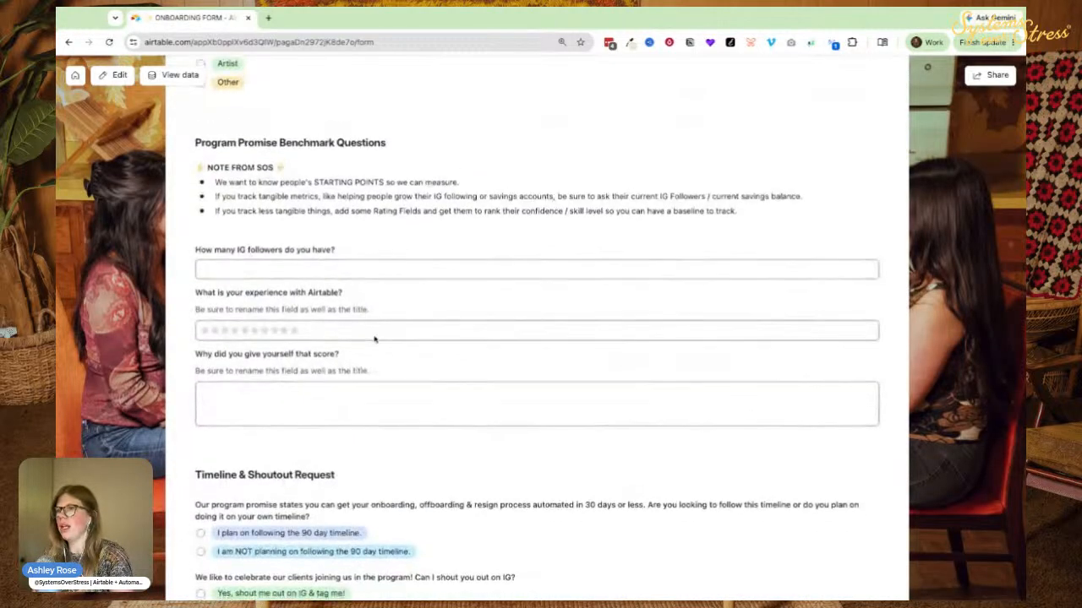
pyautogui.scroll(-8, 375, 339)
pyautogui.click(368, 324)
pyautogui.write('lkjhlkh')
pyautogui.click(857, 397)
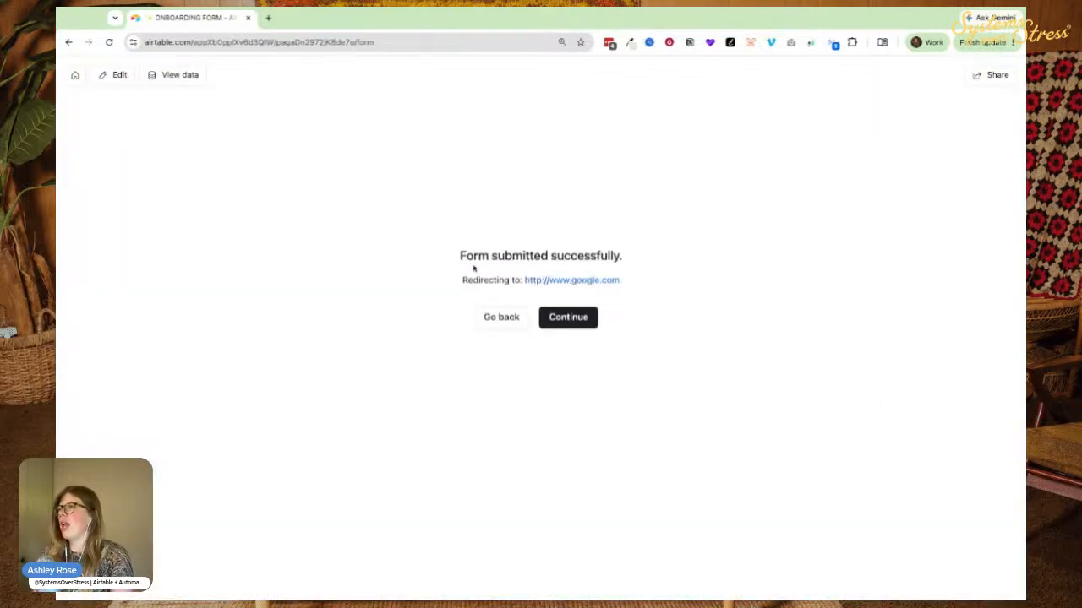
# Confirm the Google redirect, go back to the live form, and return to the editor.
pyautogui.moveTo(475, 255); pyautogui.dragTo(348, 222)
pyautogui.click(355, 234)
pyautogui.moveTo(460, 256); pyautogui.dragTo(570, 257)
pyautogui.click(501, 256)
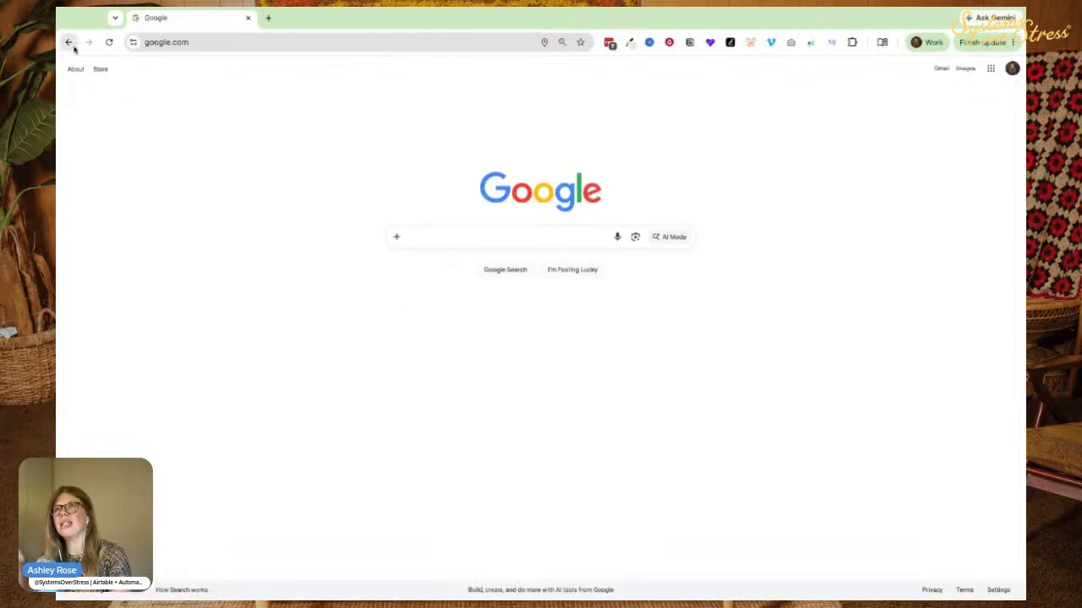
pyautogui.click(74, 48)
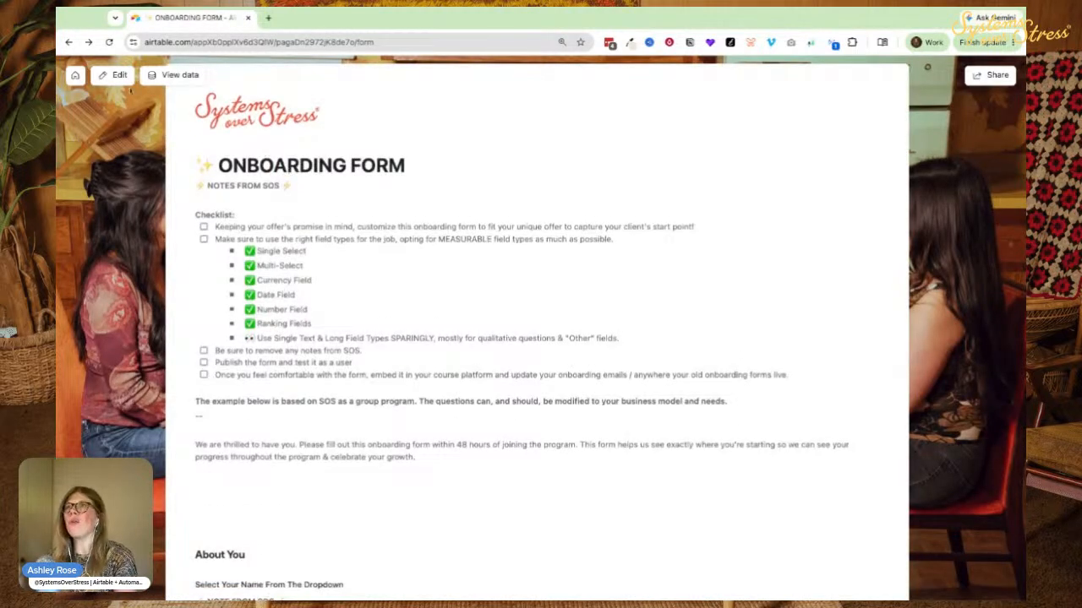
pyautogui.click(119, 78)
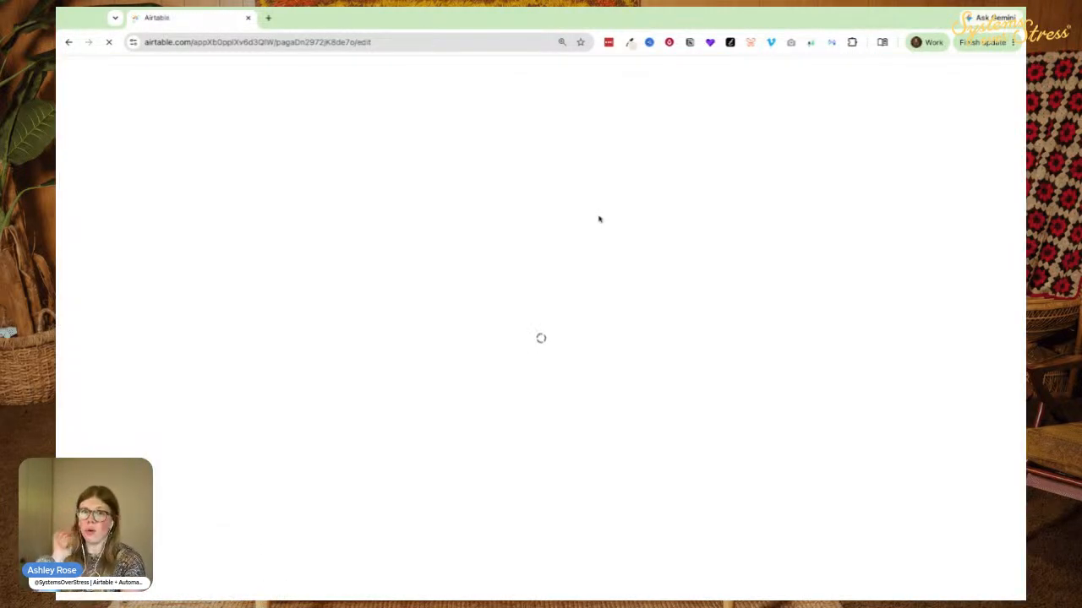
# Turn off Redirect to URL so submitters see the thank-you message instead.
pyautogui.scroll(-15, 481, 284)
pyautogui.scroll(-2, 928, 407)
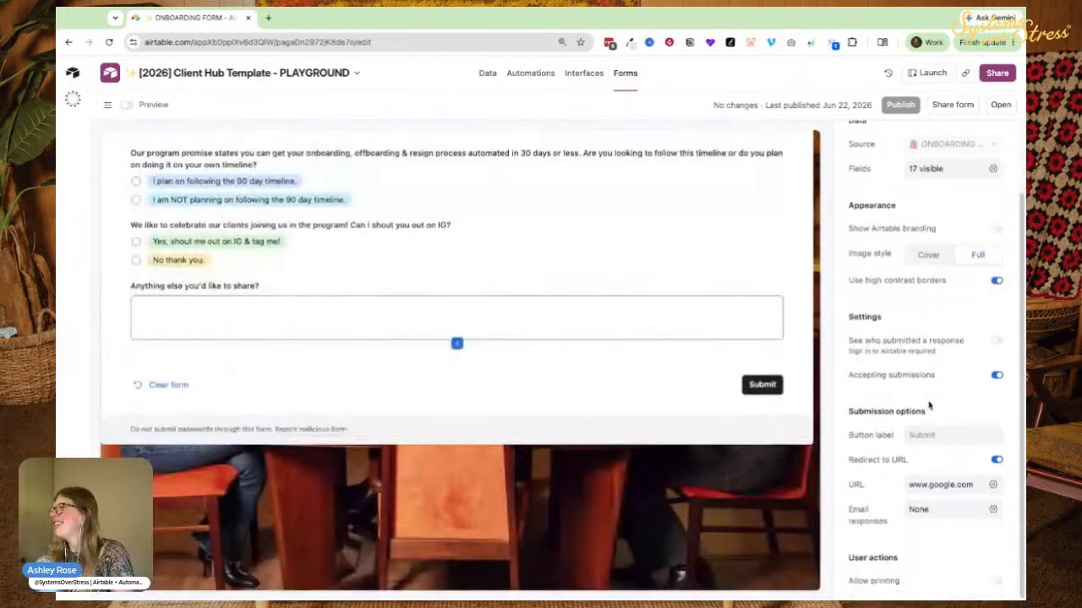
pyautogui.click(871, 459)
pyautogui.click(919, 485)
pyautogui.click(856, 543)
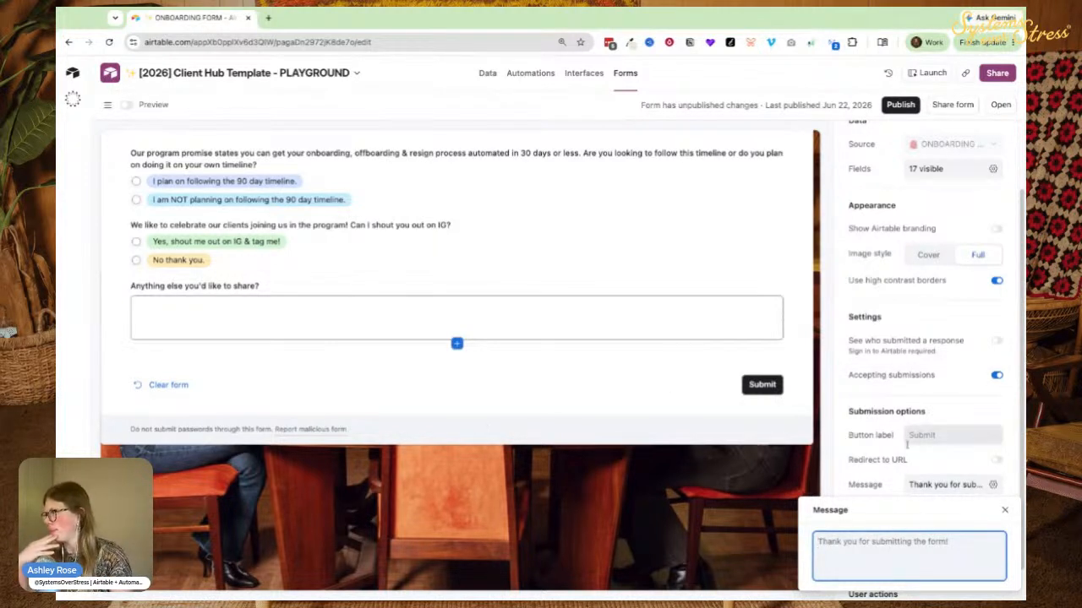
pyautogui.click(839, 456)
# Try emailing responses to the admin collaborator, then switch it back off.
pyautogui.scroll(-2, 841, 507)
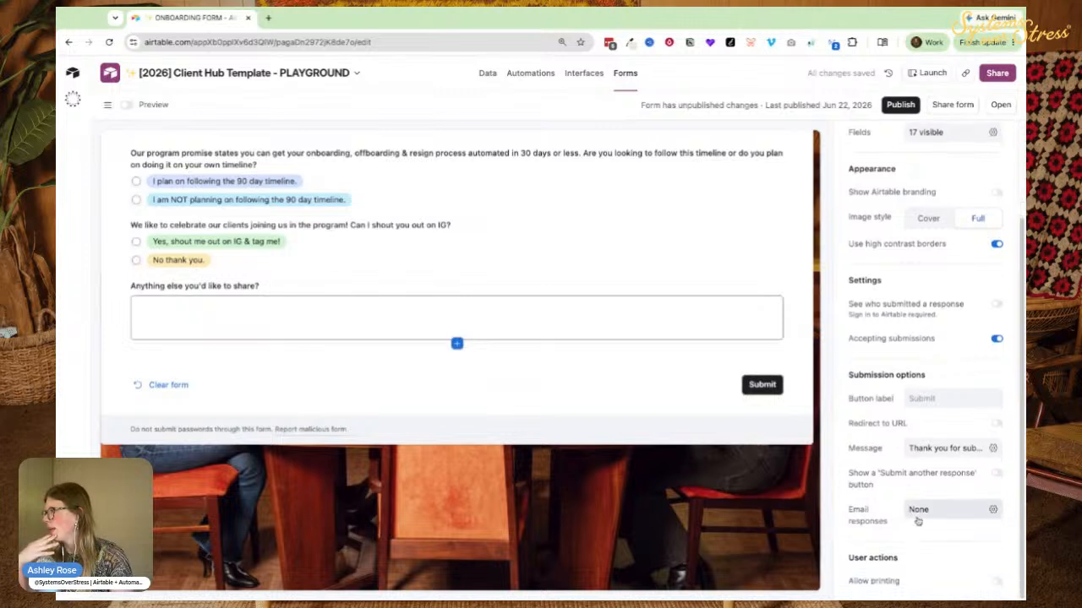
pyautogui.click(918, 510)
pyautogui.click(872, 466)
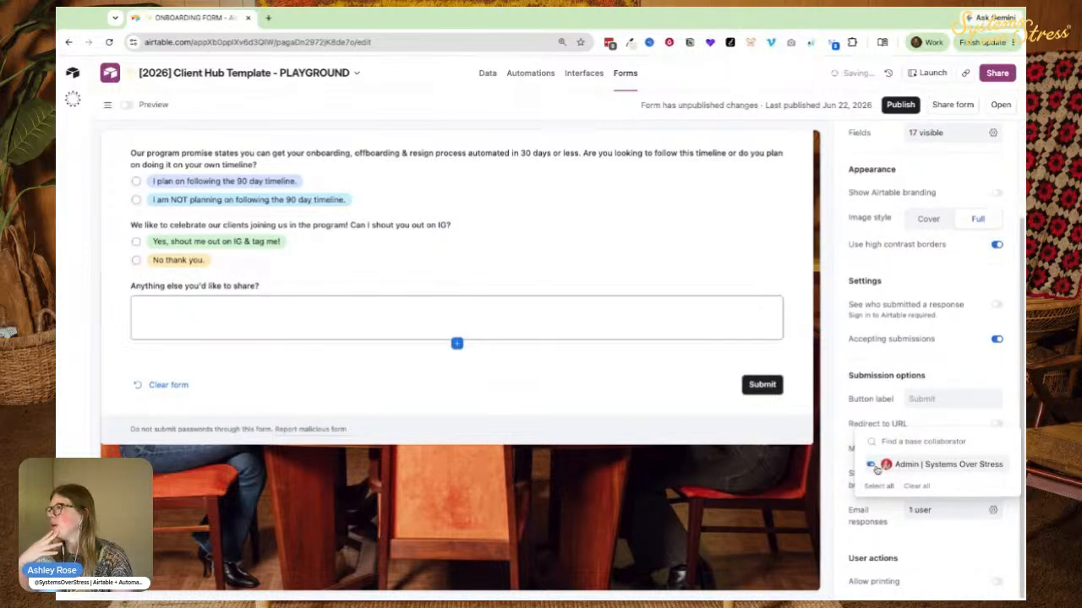
pyautogui.click(873, 466)
pyautogui.click(881, 553)
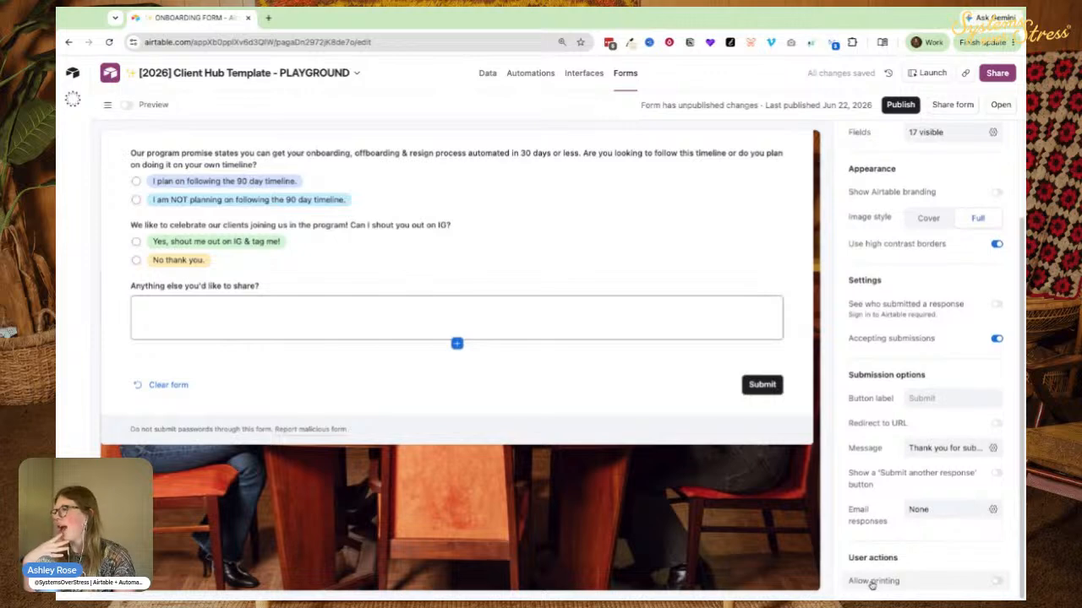
# Toggle Airtable branding on the form and review the form settings.
pyautogui.scroll(1, 889, 351)
pyautogui.scroll(3, 889, 351)
pyautogui.scroll(15, 628, 278)
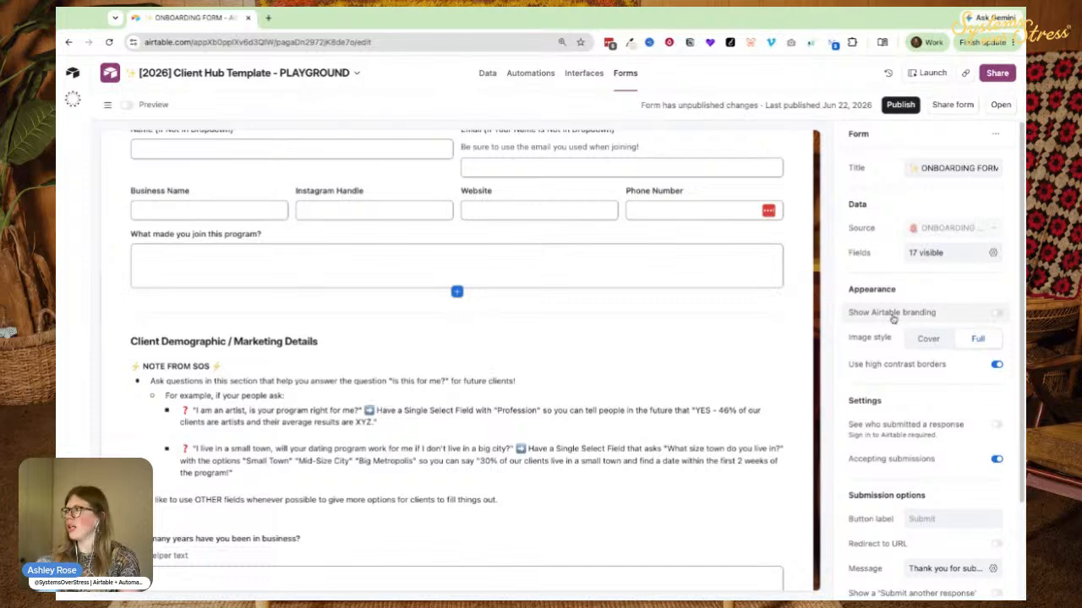
pyautogui.click(894, 315)
pyautogui.scroll(-15, 377, 374)
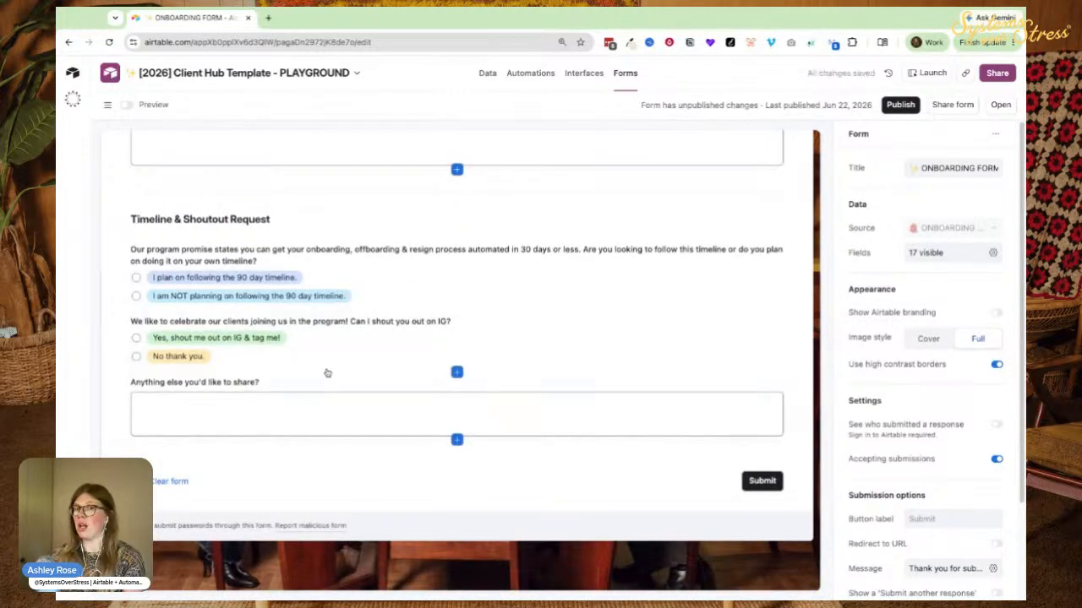
pyautogui.scroll(15, 310, 369)
pyautogui.scroll(-5, 273, 403)
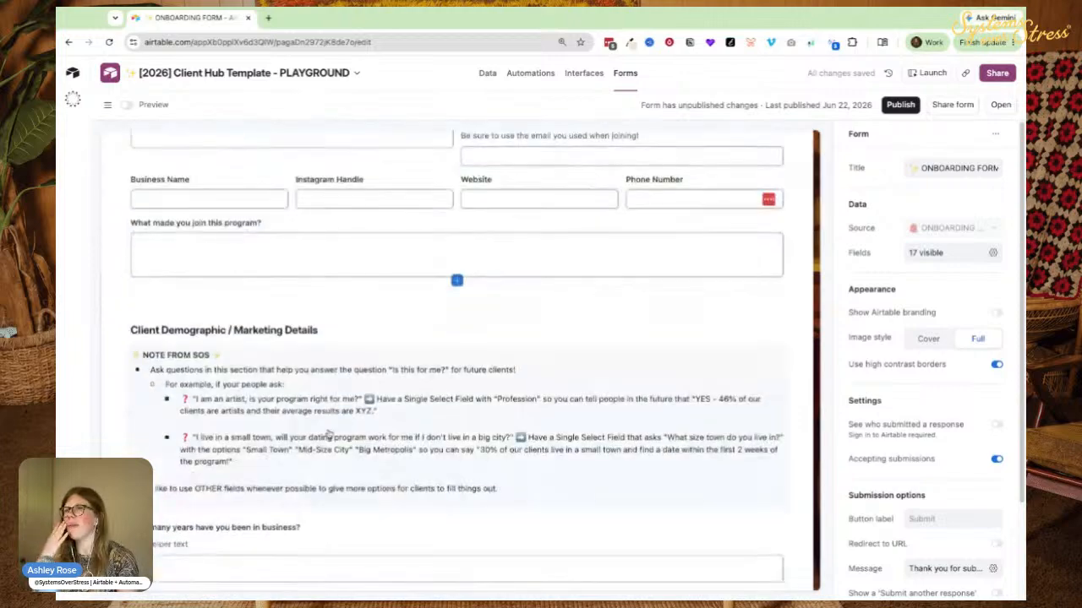
pyautogui.scroll(-10, 338, 425)
pyautogui.scroll(-3, 862, 423)
pyautogui.scroll(-5, 253, 406)
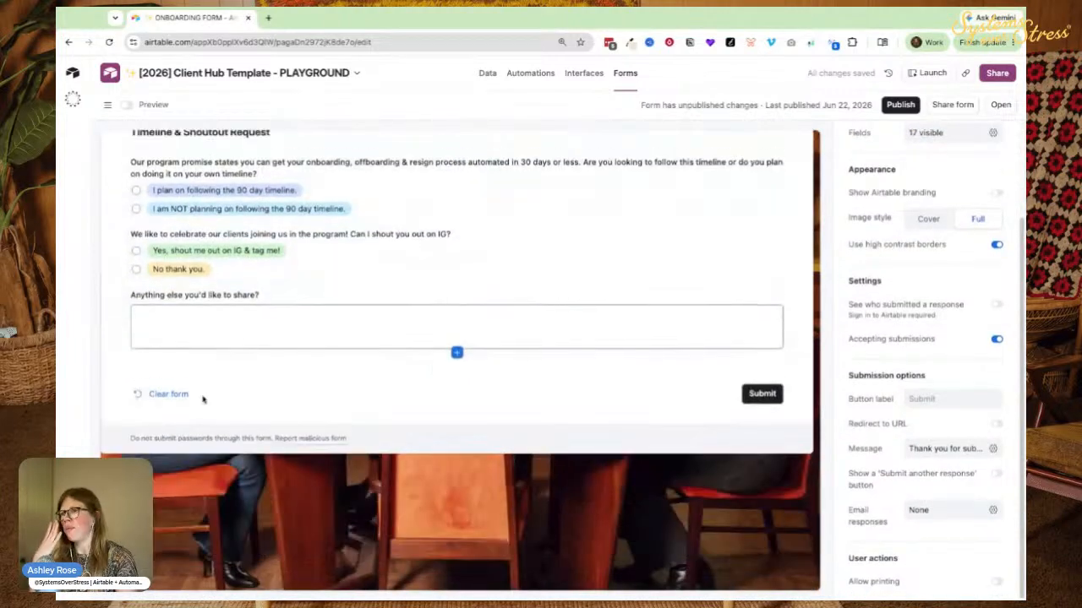
pyautogui.scroll(20, 203, 396)
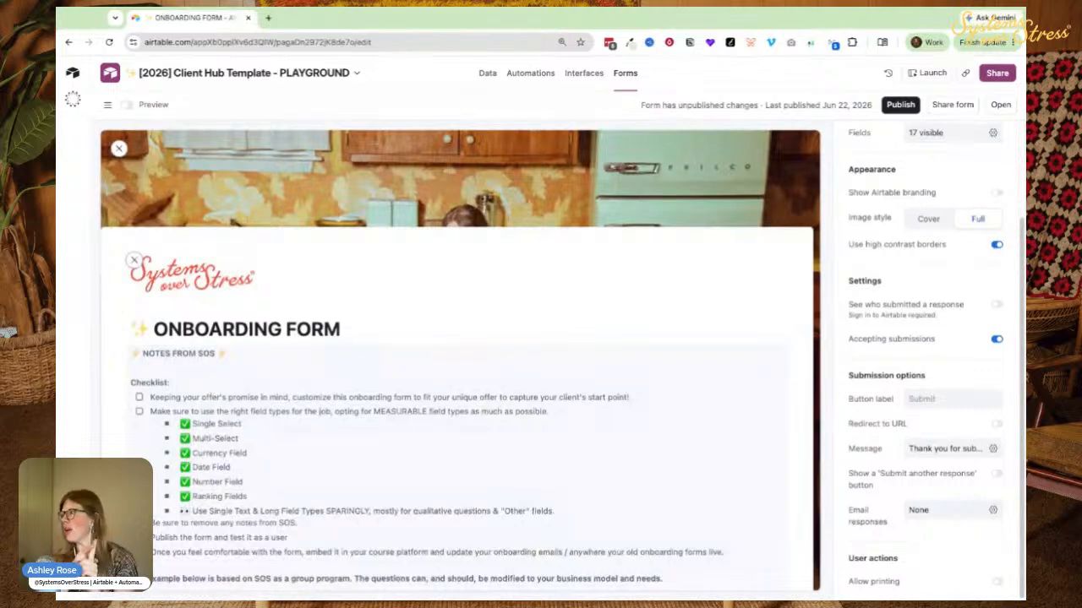
pyautogui.scroll(-5, 352, 200)
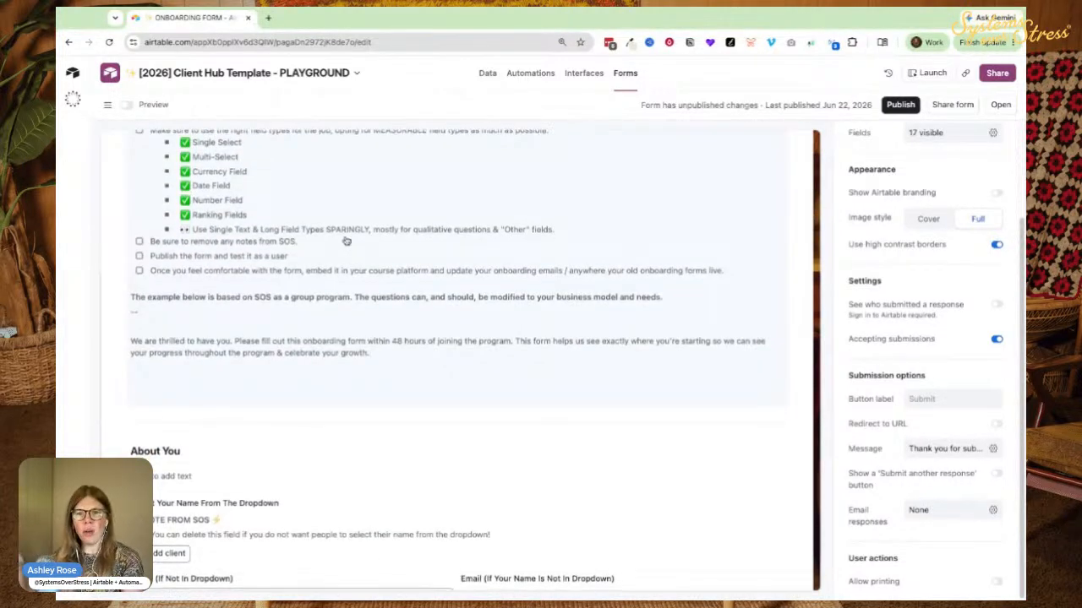
pyautogui.scroll(-15, 328, 283)
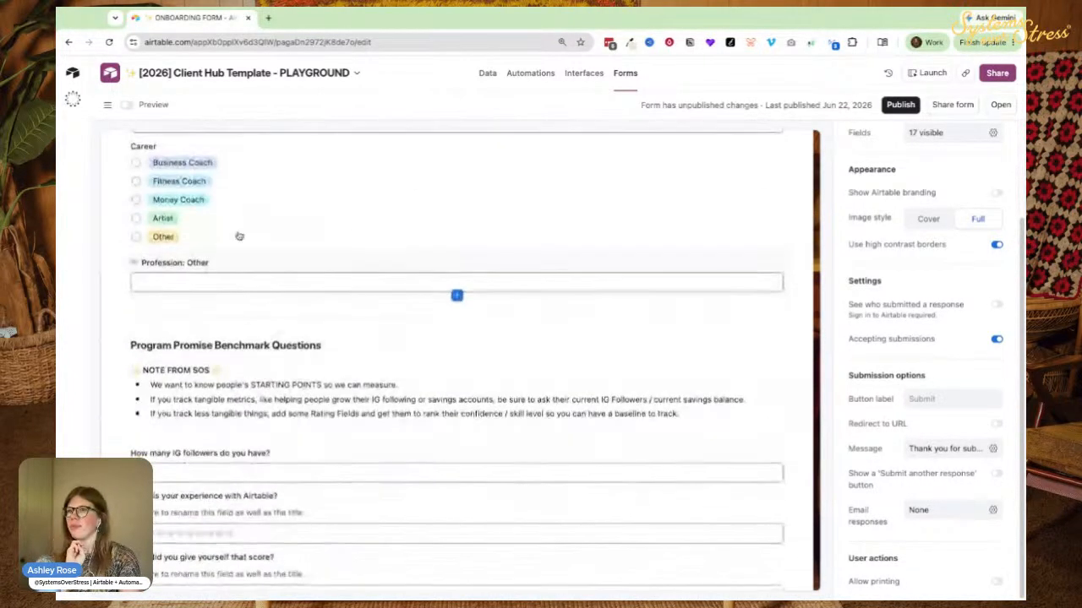
# Review the Career and Airtable experience rating question settings, then return to form settings.
pyautogui.click(254, 232)
pyautogui.scroll(-3, 386, 302)
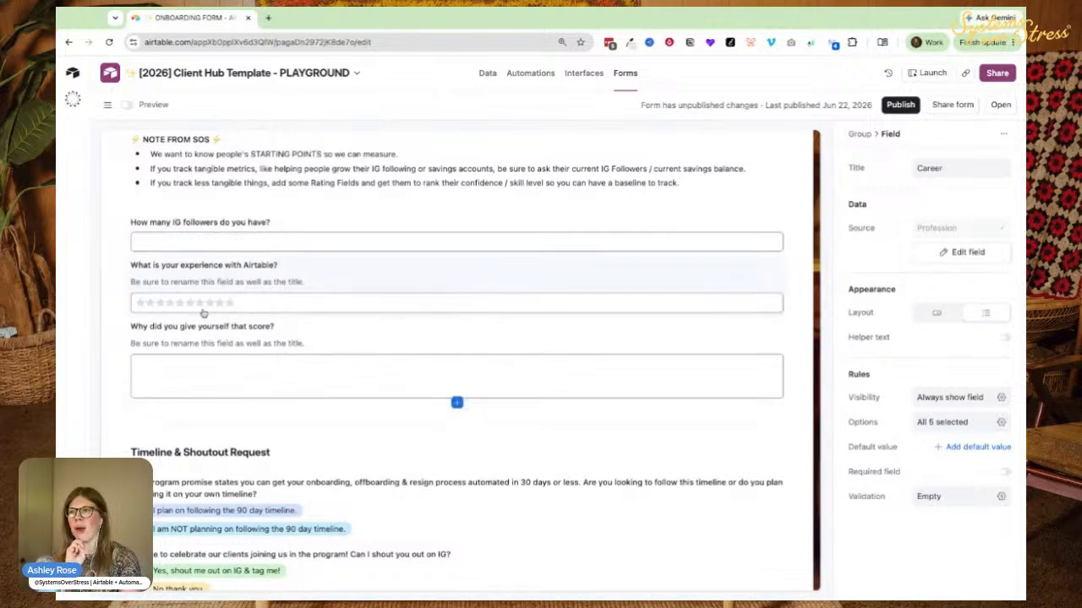
pyautogui.click(156, 295)
pyautogui.scroll(-5, 434, 434)
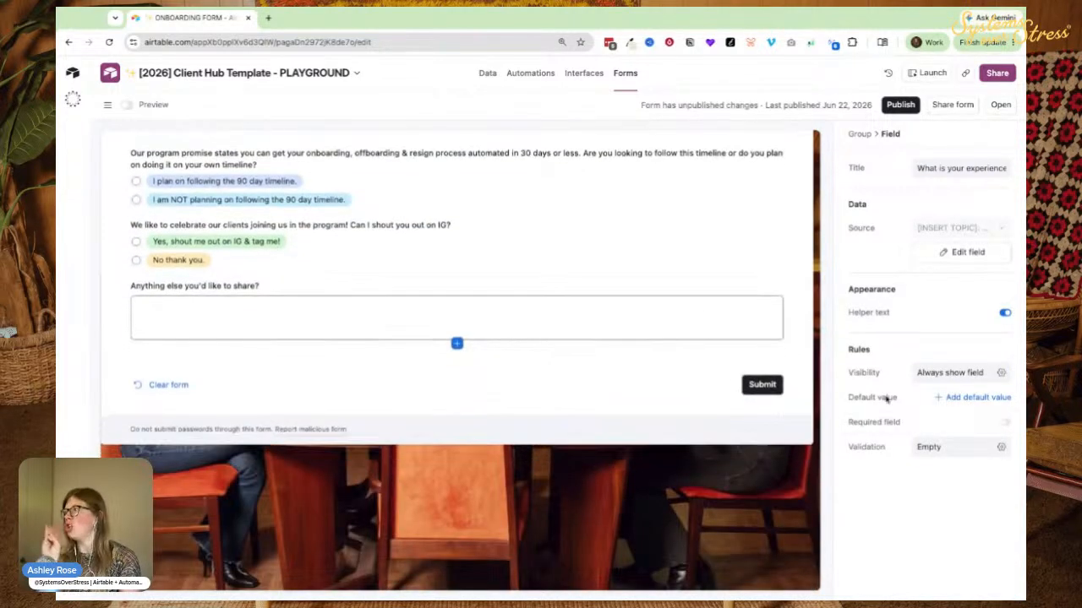
pyautogui.click(602, 397)
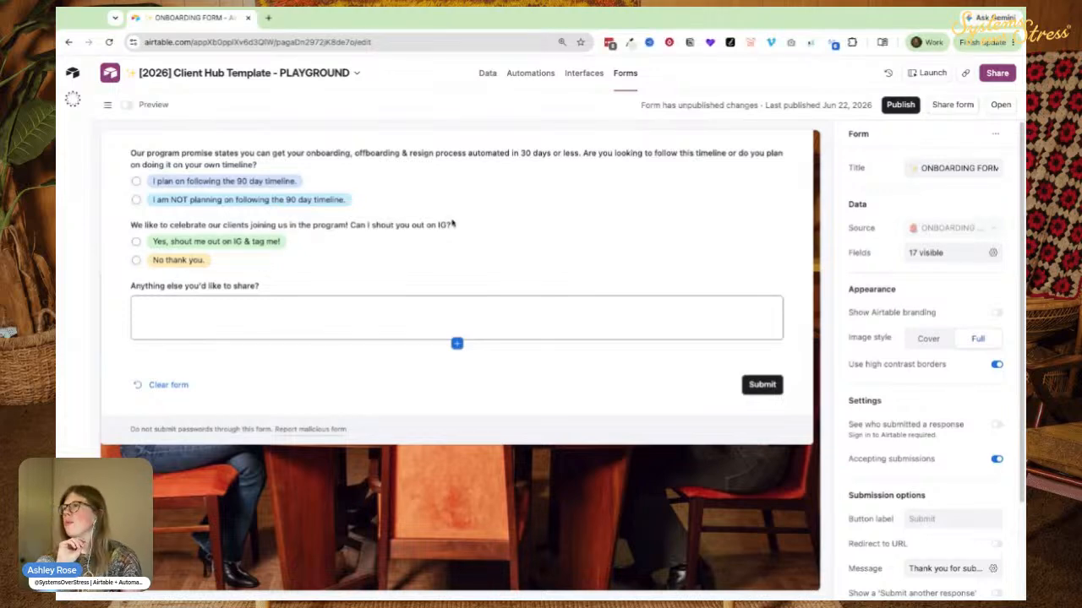
pyautogui.scroll(15, 456, 338)
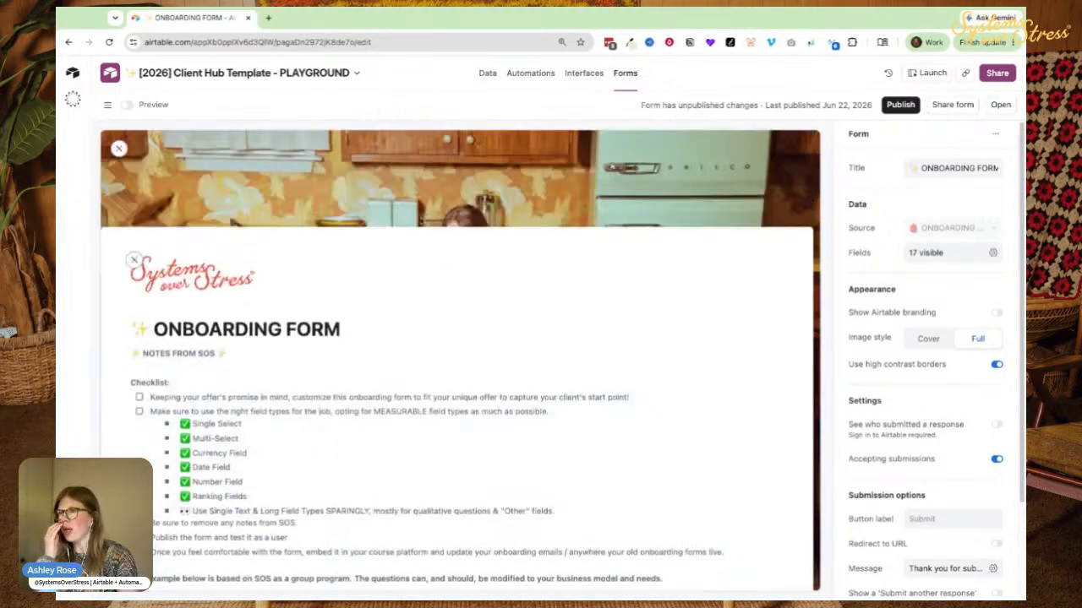
# Publish the updated form and choose Client 1 as the respondent's name.
pyautogui.click(897, 112)
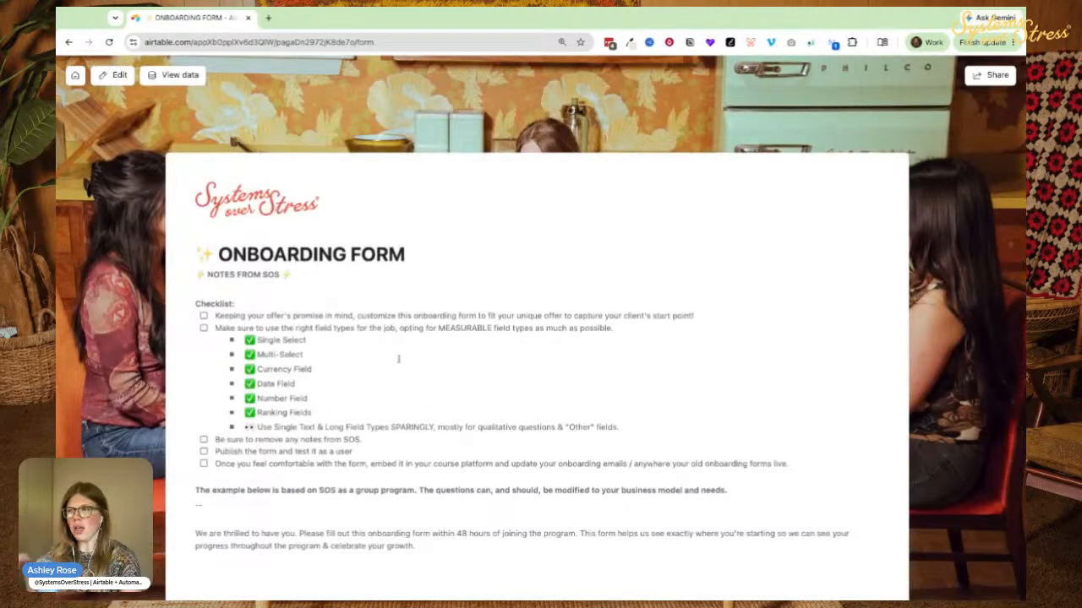
pyautogui.scroll(-10, 282, 392)
pyautogui.click(237, 180)
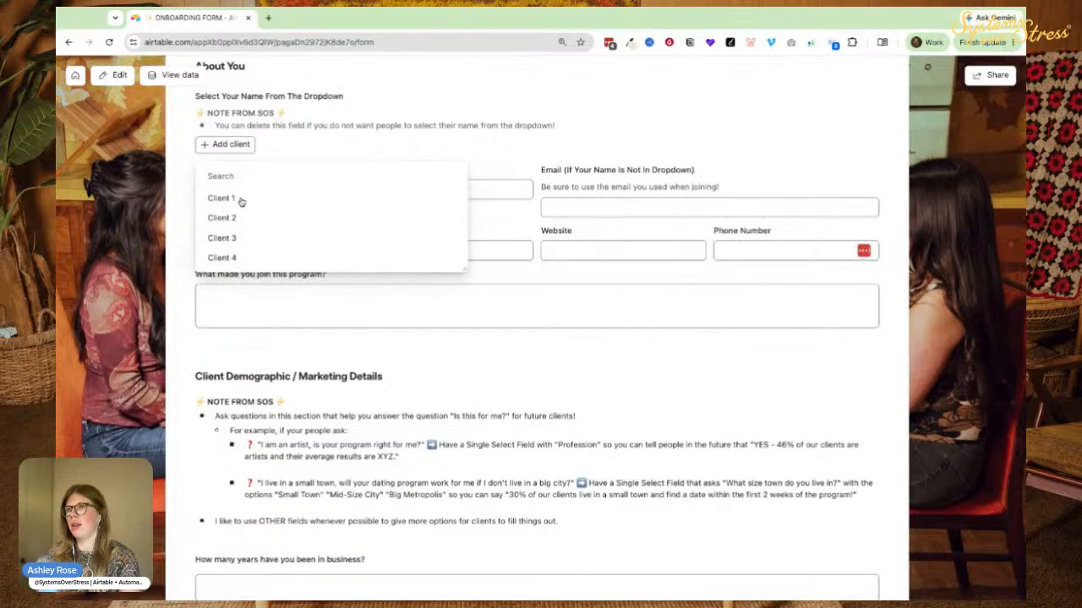
pyautogui.click(240, 200)
# Enter SOS as business name and Instagram handle, and 'sad' as the website.
pyautogui.click(211, 251)
pyautogui.write('SOS')
pyautogui.press('Tab')
pyautogui.write('SOS')
pyautogui.press('Tab')
pyautogui.write('sad')
# Fill in the reason for joining the program and enter 5 years in business.
pyautogui.scroll(-1, 237, 311)
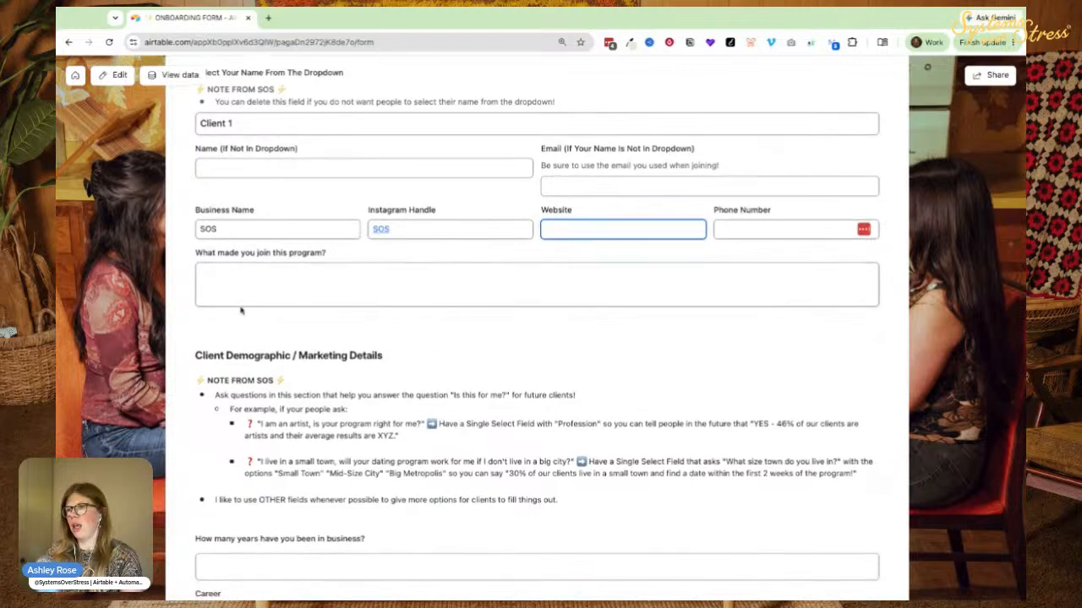
pyautogui.click(238, 296)
pyautogui.write('Ashley is amazing!')
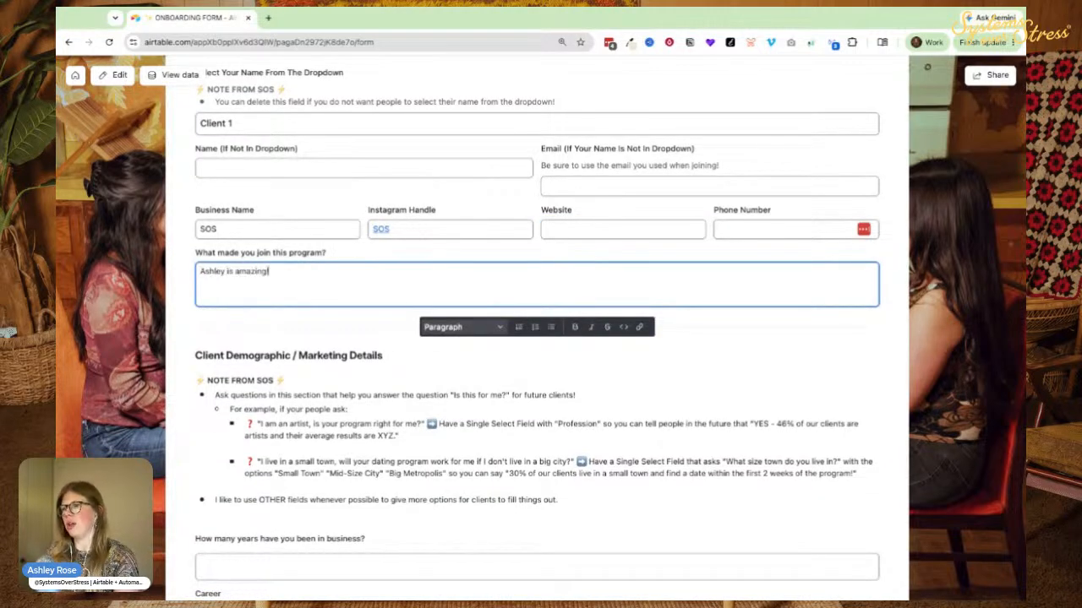
pyautogui.scroll(-3, 231, 341)
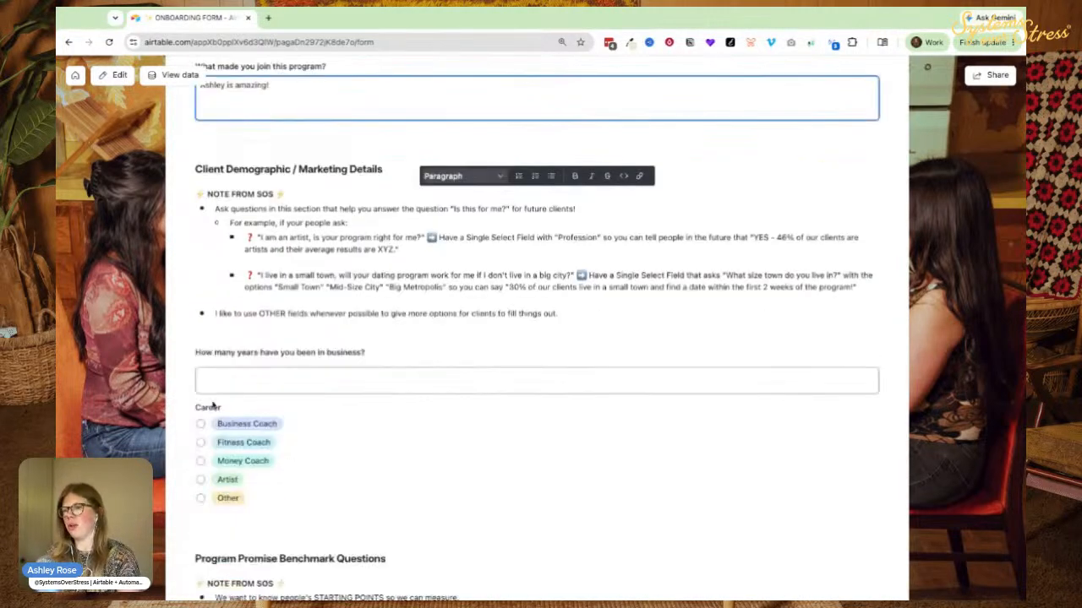
pyautogui.click(232, 342)
pyautogui.write('5')
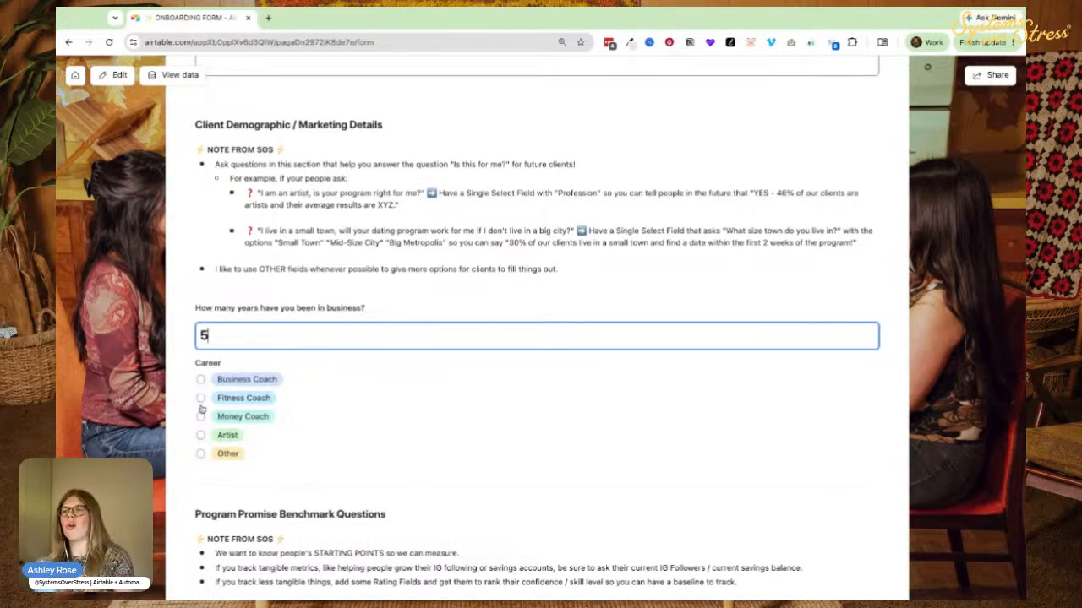
# Set the career to Fitness Coach and enter the IG follower count.
pyautogui.click(218, 382)
pyautogui.click(225, 399)
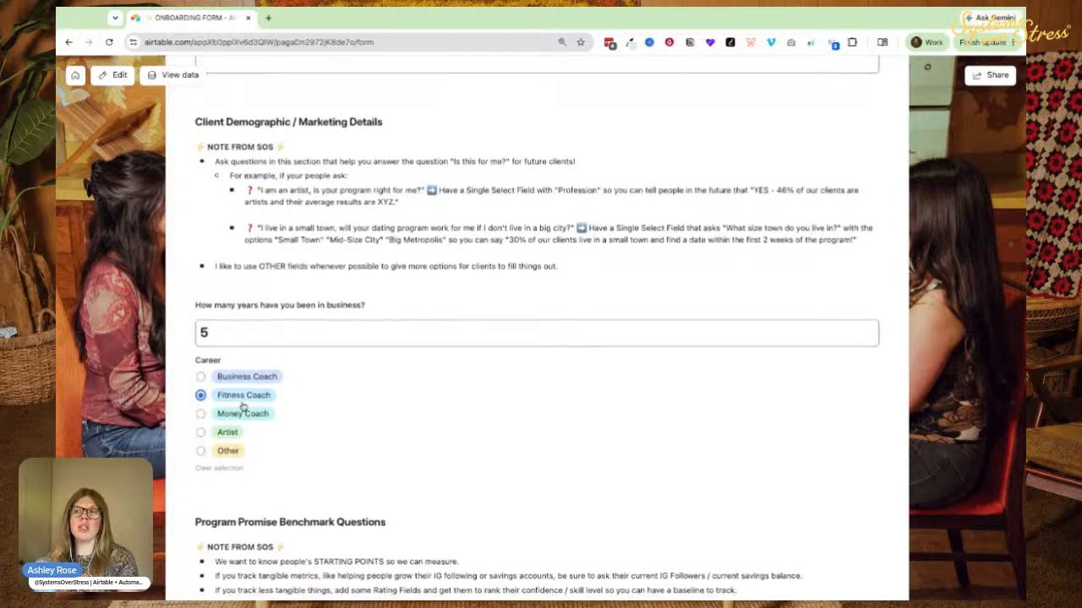
pyautogui.scroll(-2, 244, 408)
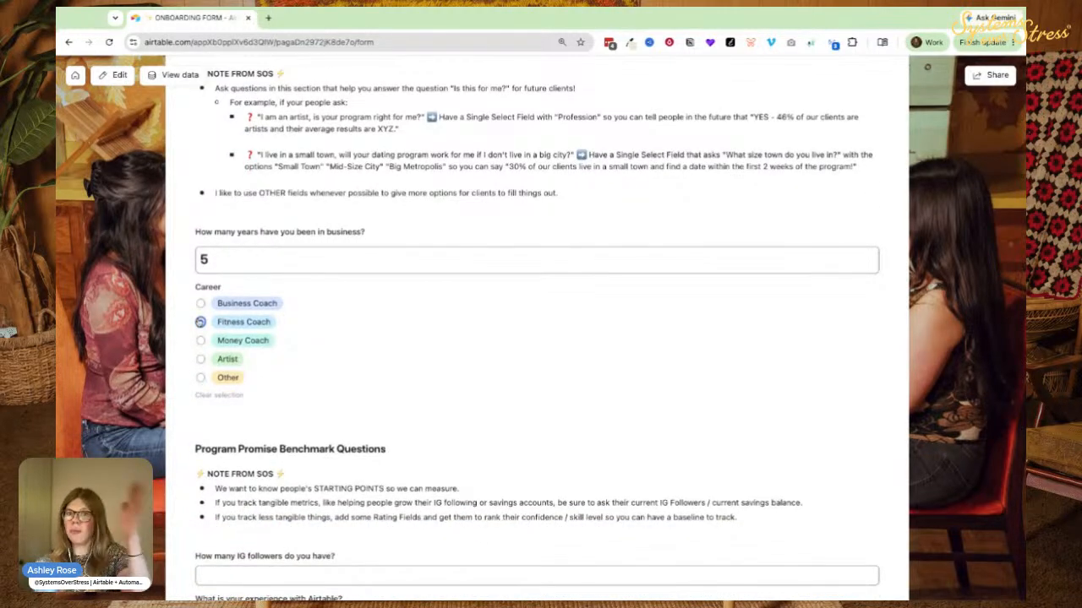
pyautogui.scroll(-5, 235, 305)
pyautogui.click(231, 318)
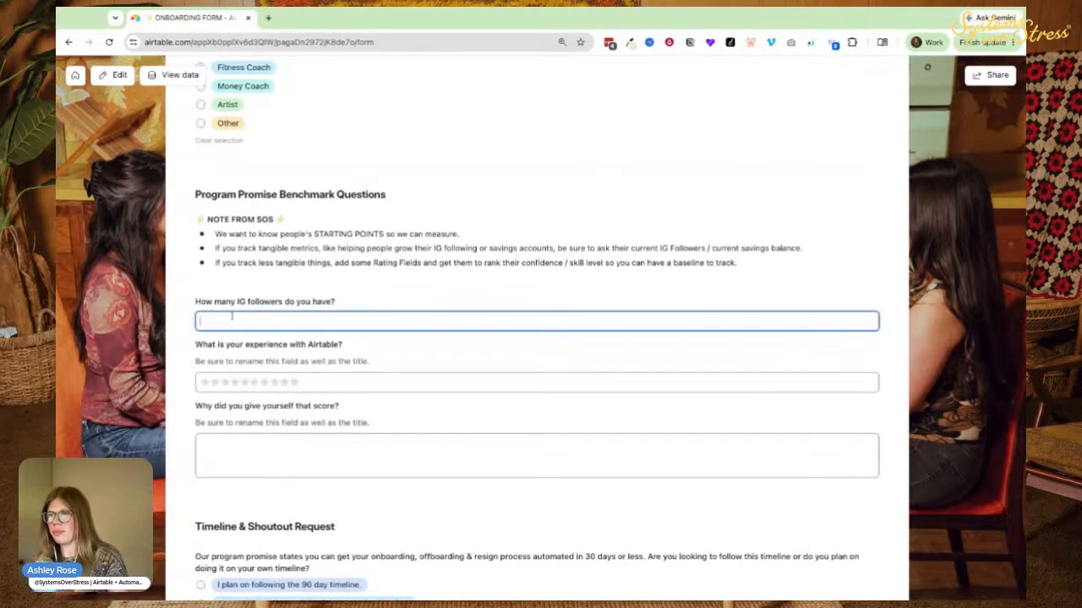
pyautogui.write('254')
# Try setting a five-star Airtable experience rating.
pyautogui.click(245, 381)
pyautogui.moveTo(209, 345); pyautogui.dragTo(253, 355)
pyautogui.click(233, 355)
pyautogui.moveTo(176, 349); pyautogui.dragTo(338, 349)
pyautogui.click(322, 355)
pyautogui.moveTo(233, 361); pyautogui.dragTo(253, 360)
pyautogui.click(308, 357)
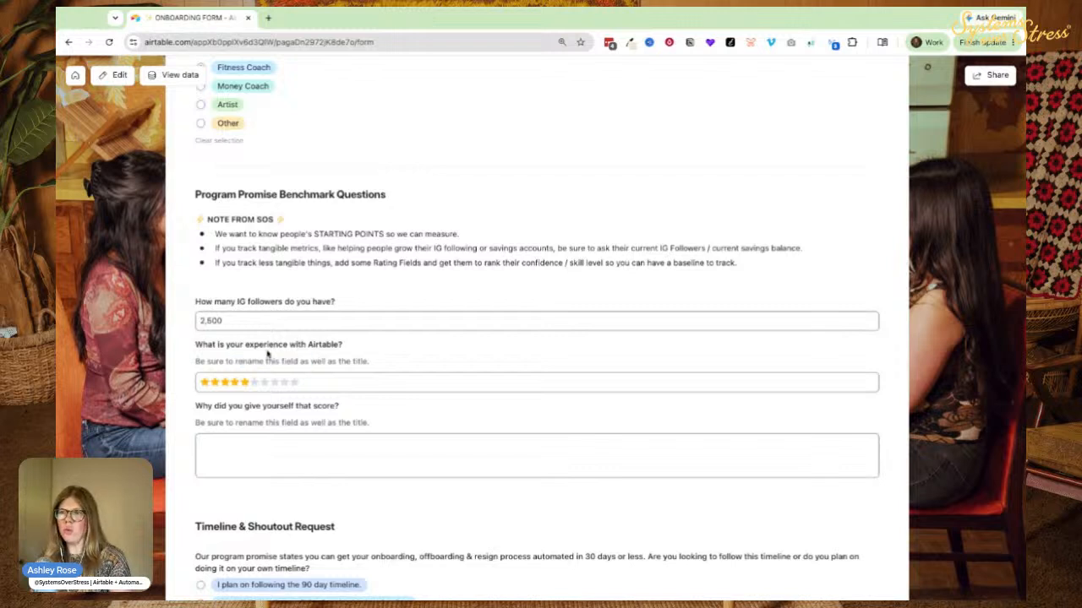
# Fill in the score explanation answer with test text.
pyautogui.click(236, 456)
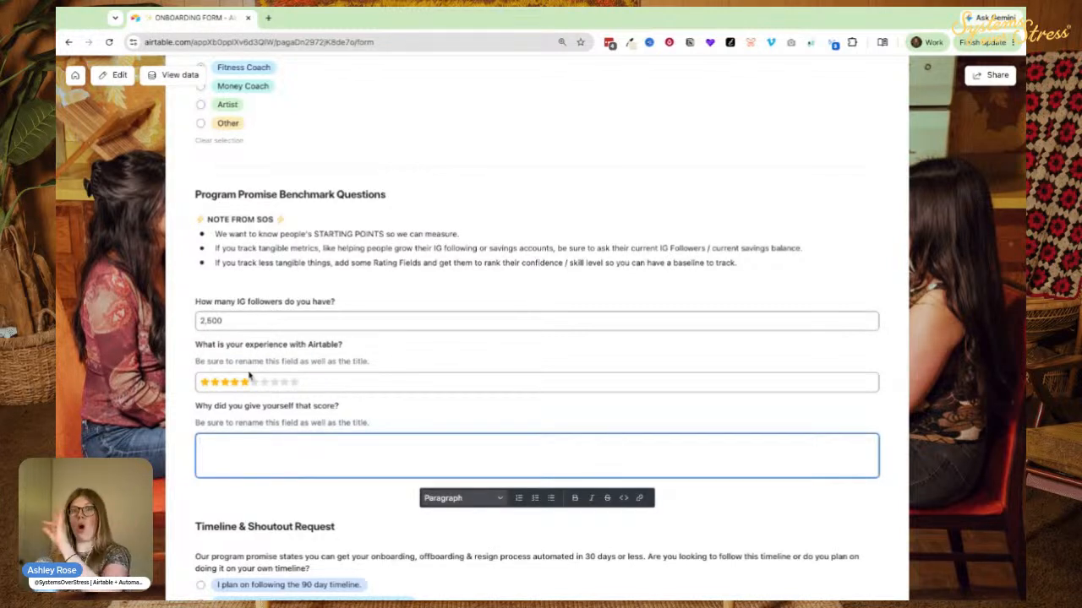
pyautogui.tripleClick(198, 407)
pyautogui.click(222, 448)
pyautogui.click(261, 468)
pyautogui.write('kjlh')
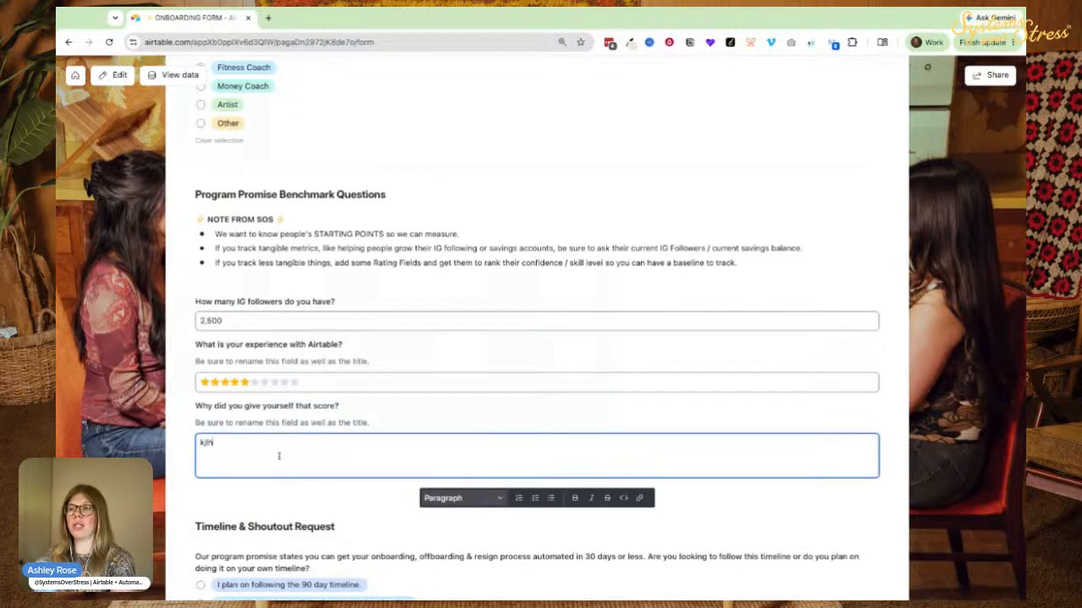
pyautogui.write('Because Im a pro')
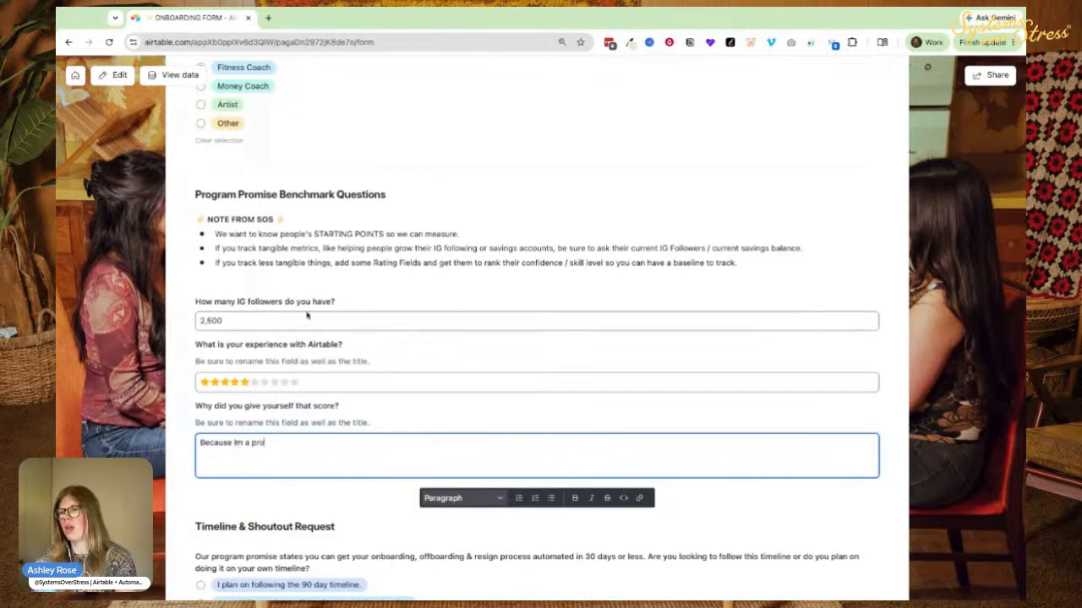
# Raise the rating to ten stars, choose the 90-day timeline, accept the shout-out, and submit.
pyautogui.click(294, 382)
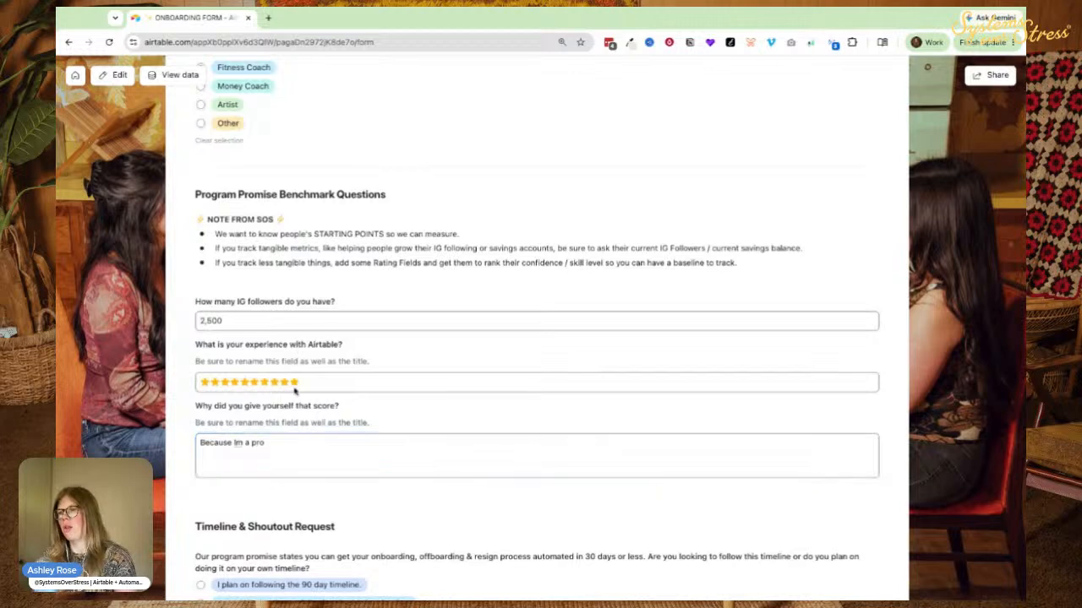
pyautogui.scroll(-3, 271, 381)
pyautogui.click(251, 364)
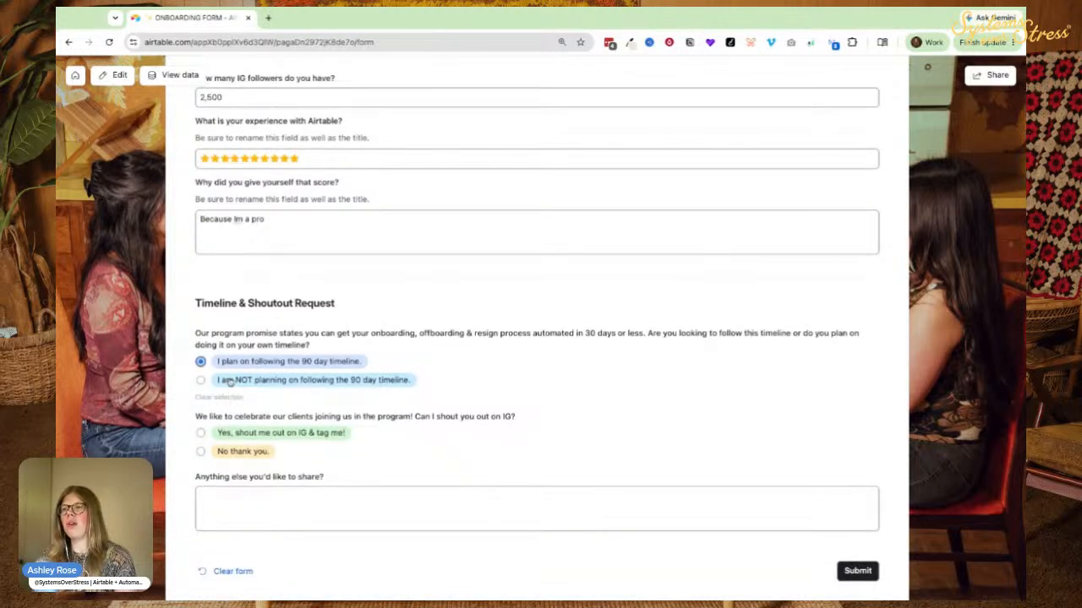
pyautogui.scroll(-2, 240, 347)
pyautogui.click(226, 318)
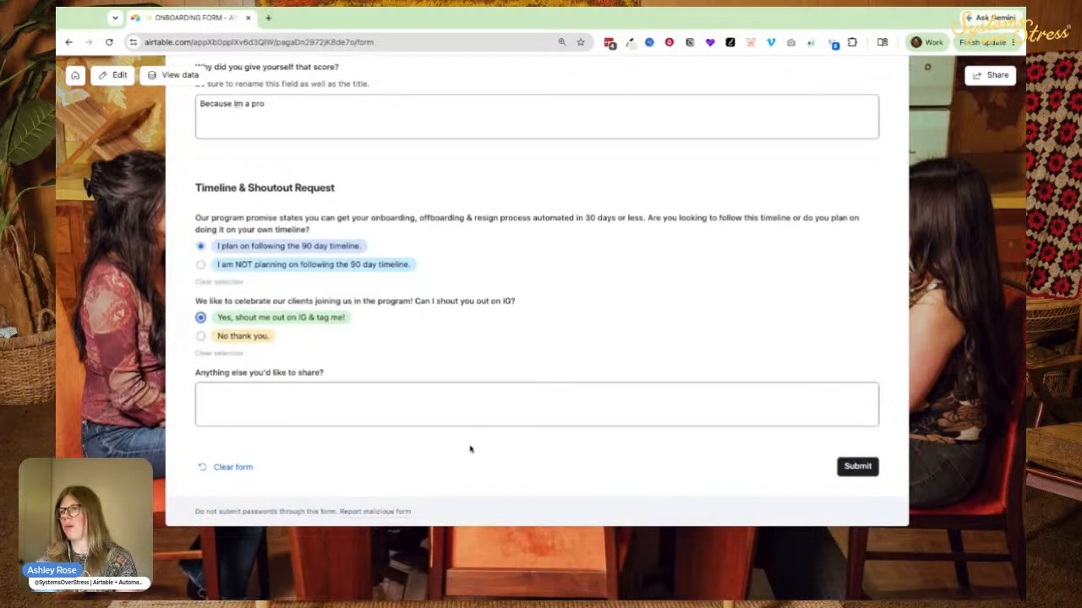
pyautogui.click(859, 472)
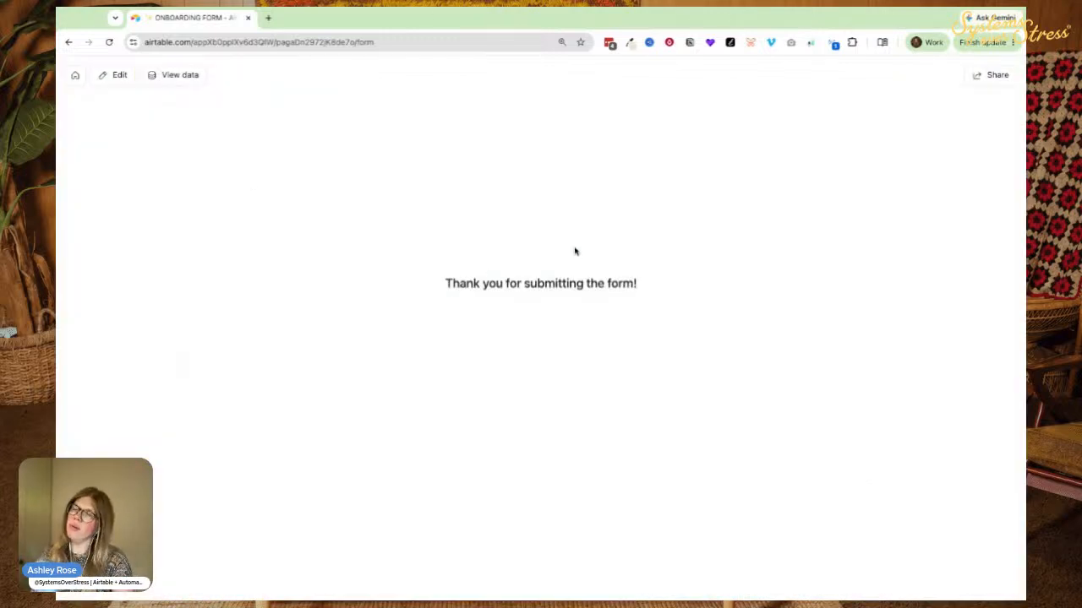
# Leave the thank-you page and reopen the ONBOARDING FORM editor.
pyautogui.click(57, 194)
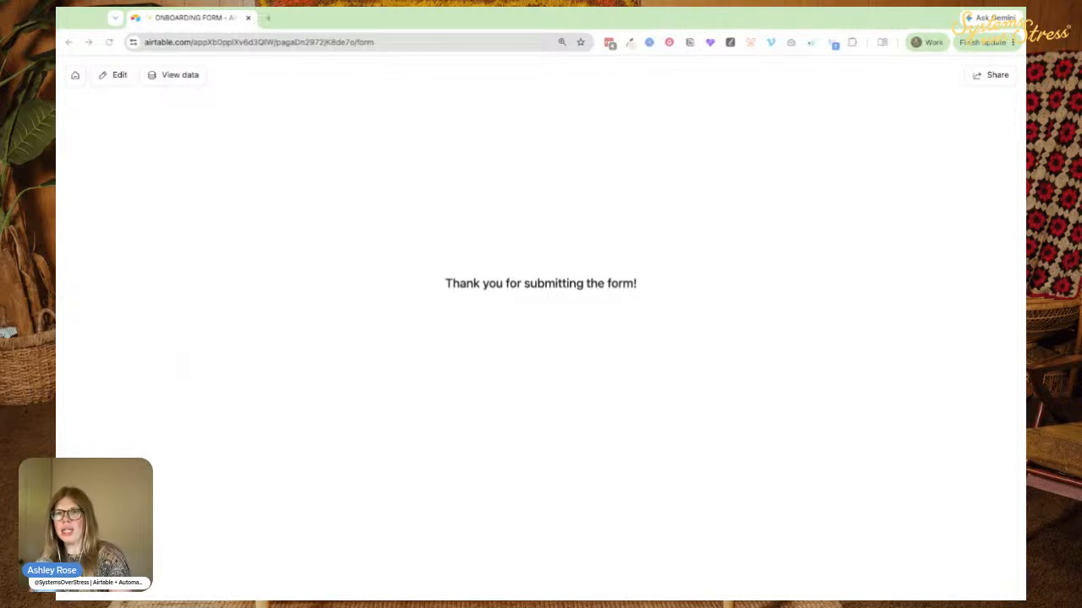
pyautogui.click(498, 142)
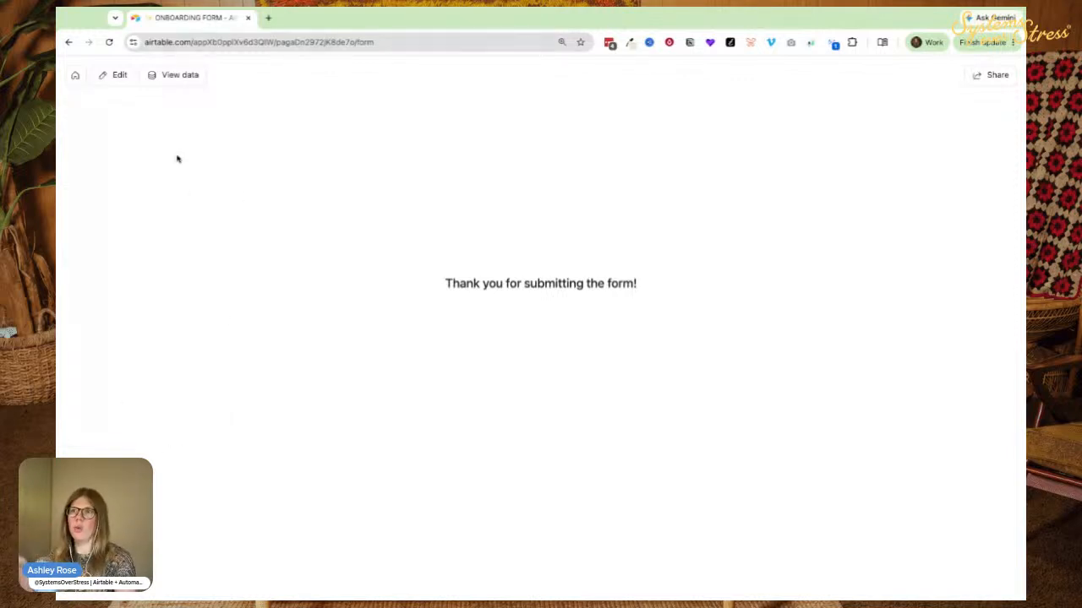
pyautogui.click(118, 77)
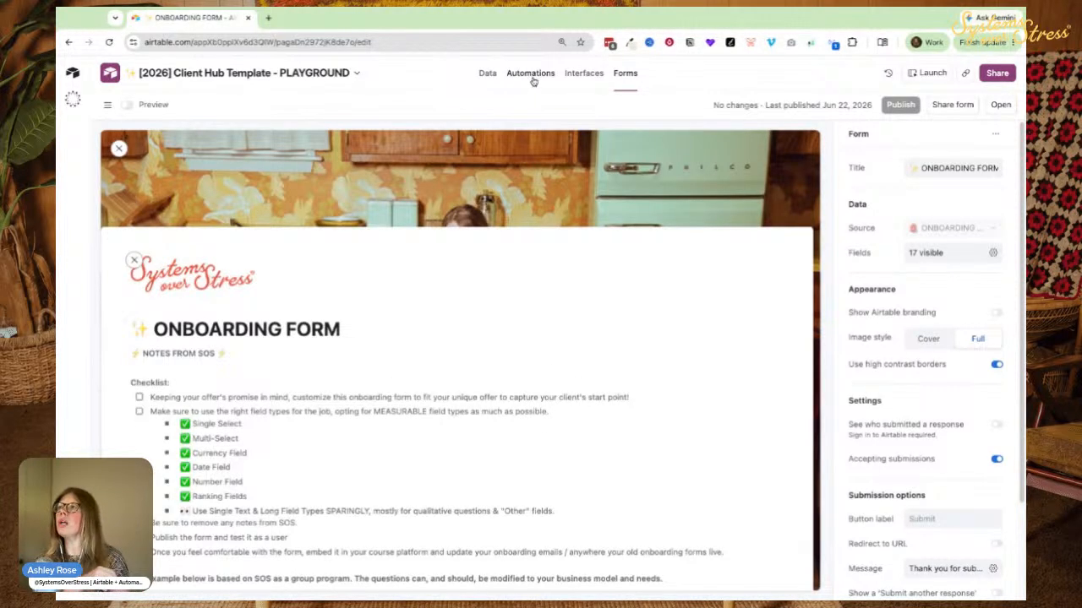
# Create a new automation triggered when a form is submitted.
pyautogui.click(532, 76)
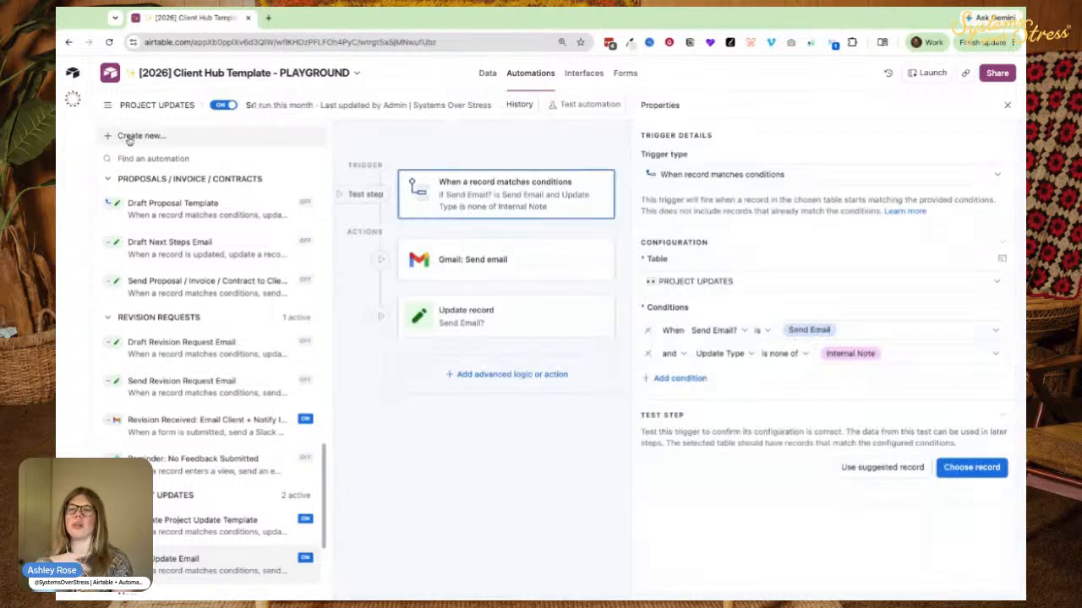
pyautogui.click(135, 138)
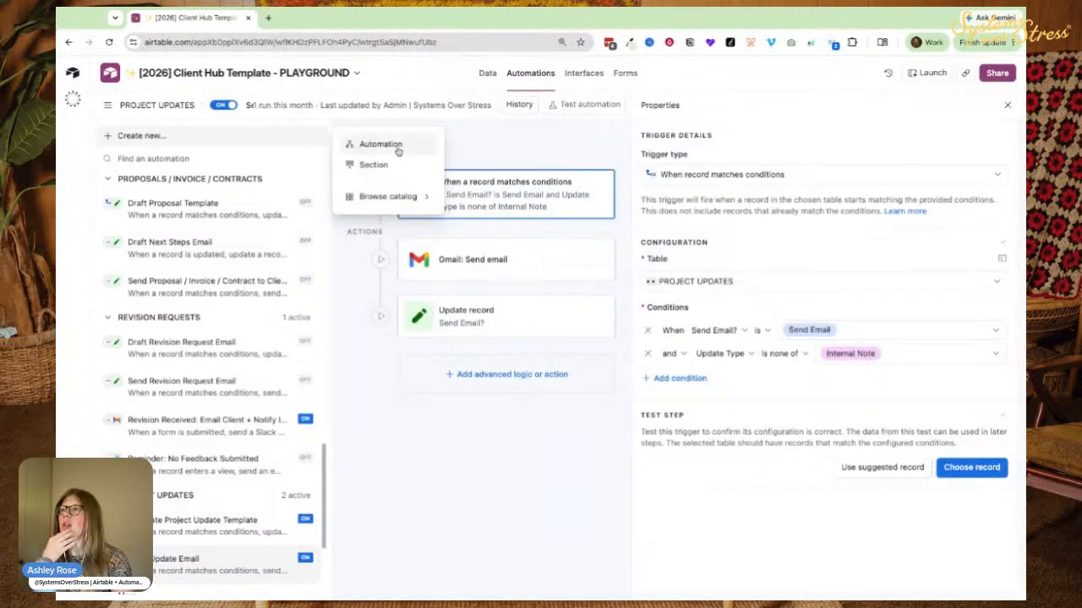
pyautogui.click(364, 147)
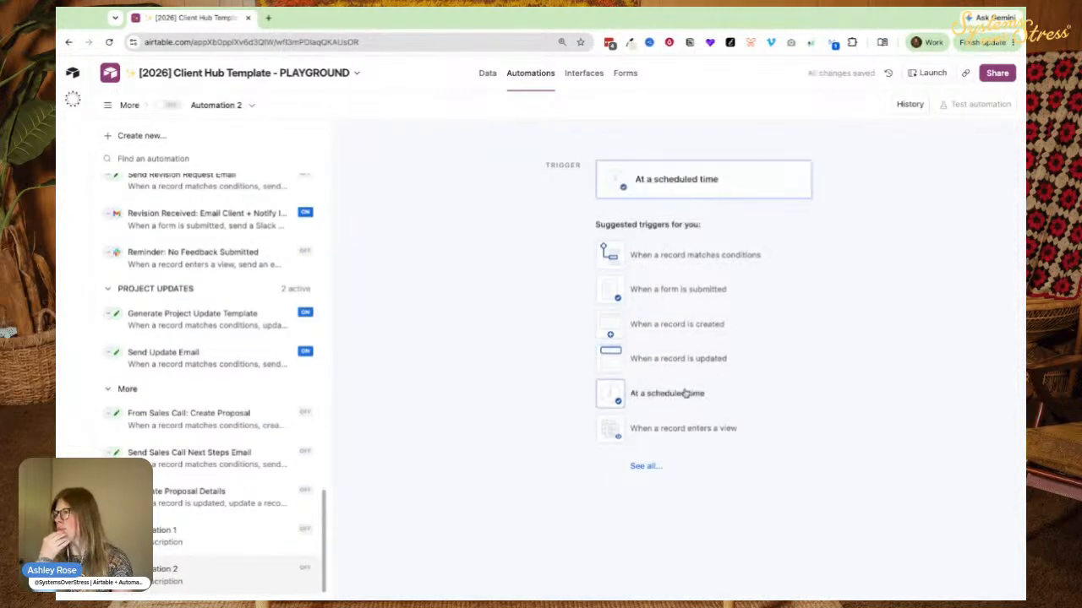
pyautogui.click(677, 289)
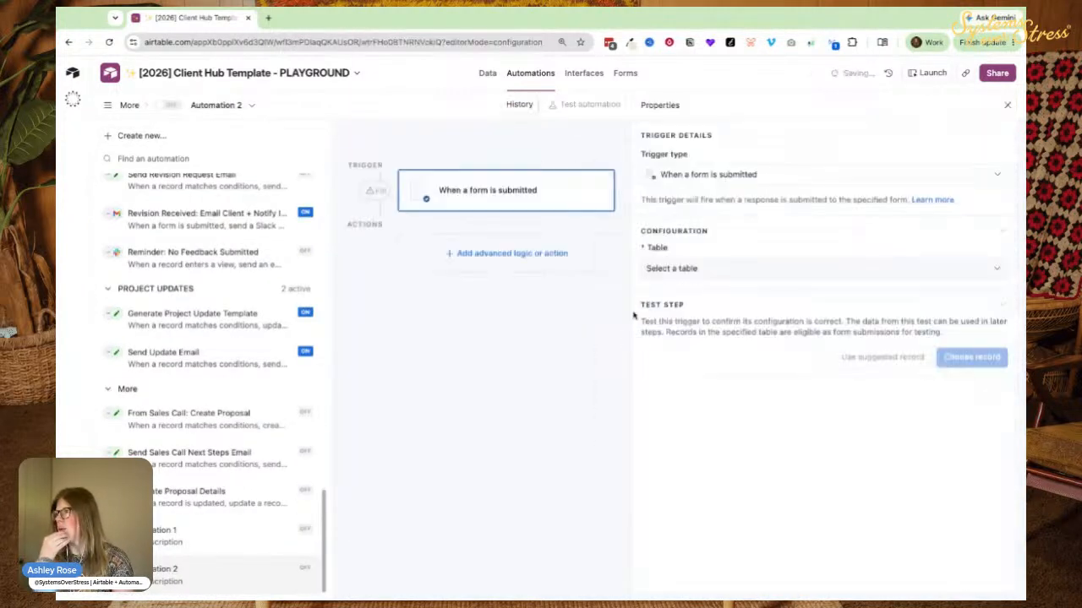
# Set the trigger to the ONBOARDING FORM table and form, and test it with Client 1.
pyautogui.click(658, 276)
pyautogui.scroll(-2, 688, 355)
pyautogui.scroll(1, 686, 338)
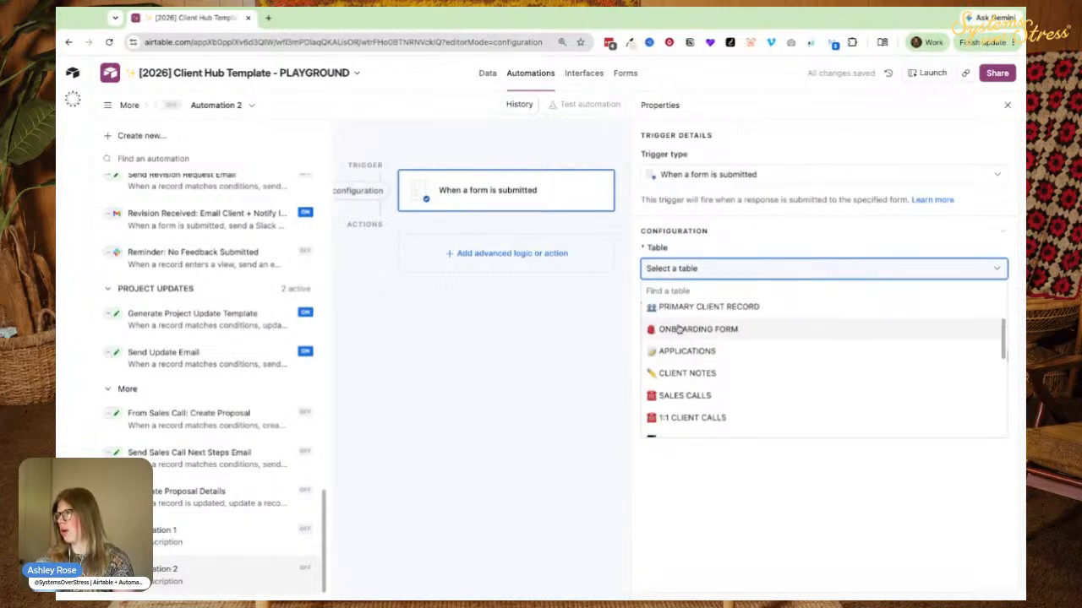
pyautogui.click(686, 329)
pyautogui.click(693, 318)
pyautogui.click(684, 408)
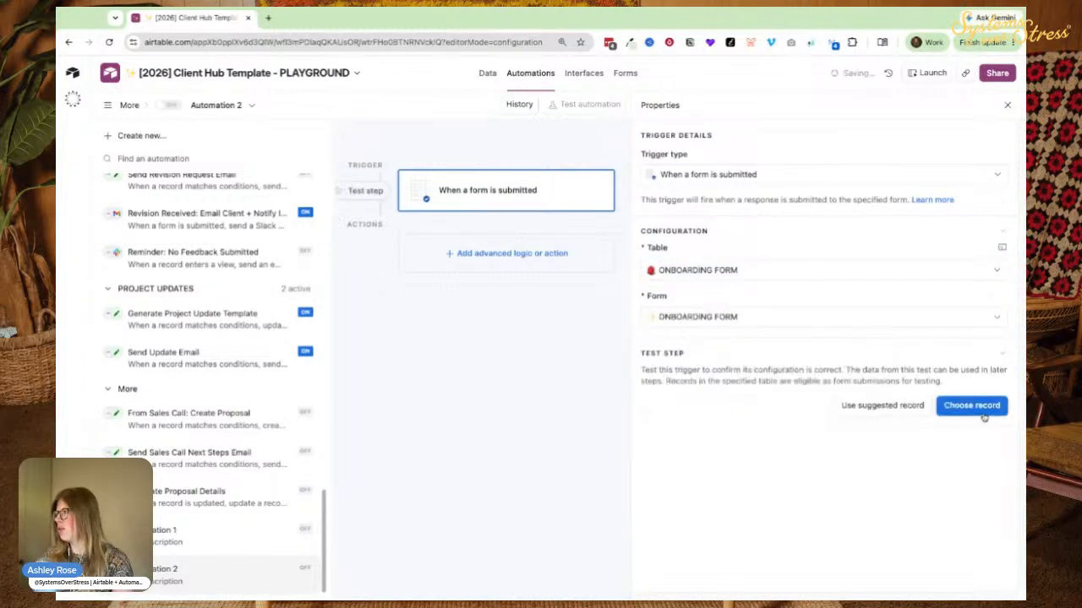
pyautogui.click(976, 408)
pyautogui.scroll(-1, 478, 363)
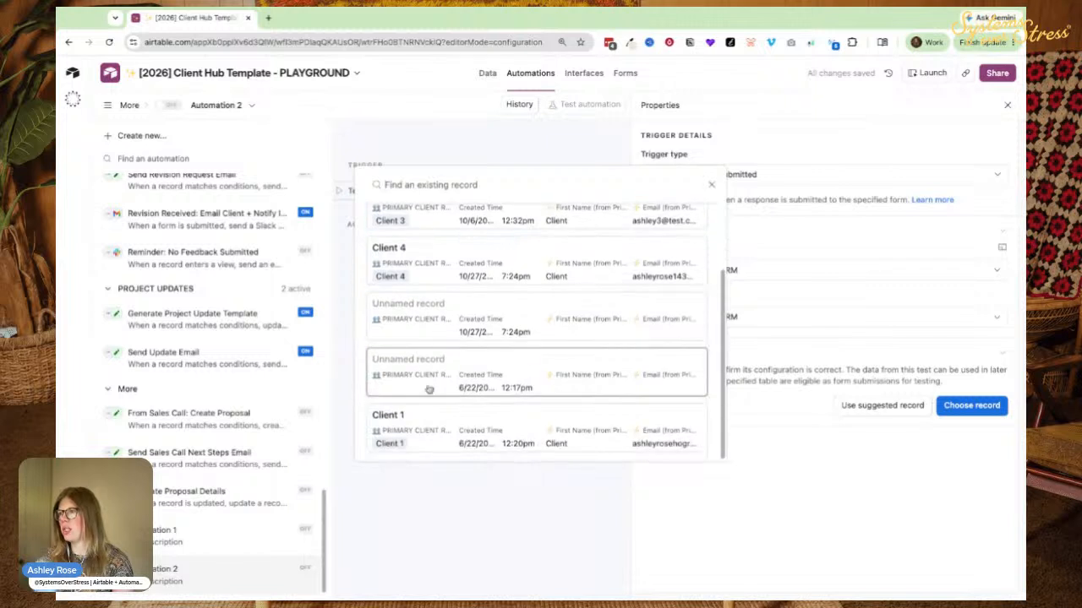
pyautogui.click(461, 433)
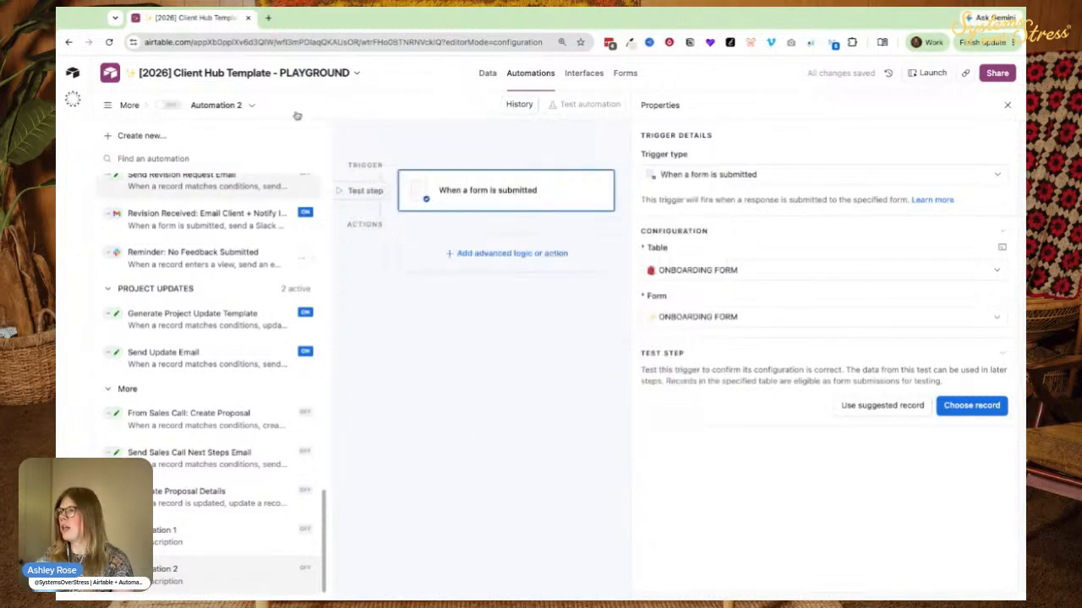
pyautogui.click(470, 253)
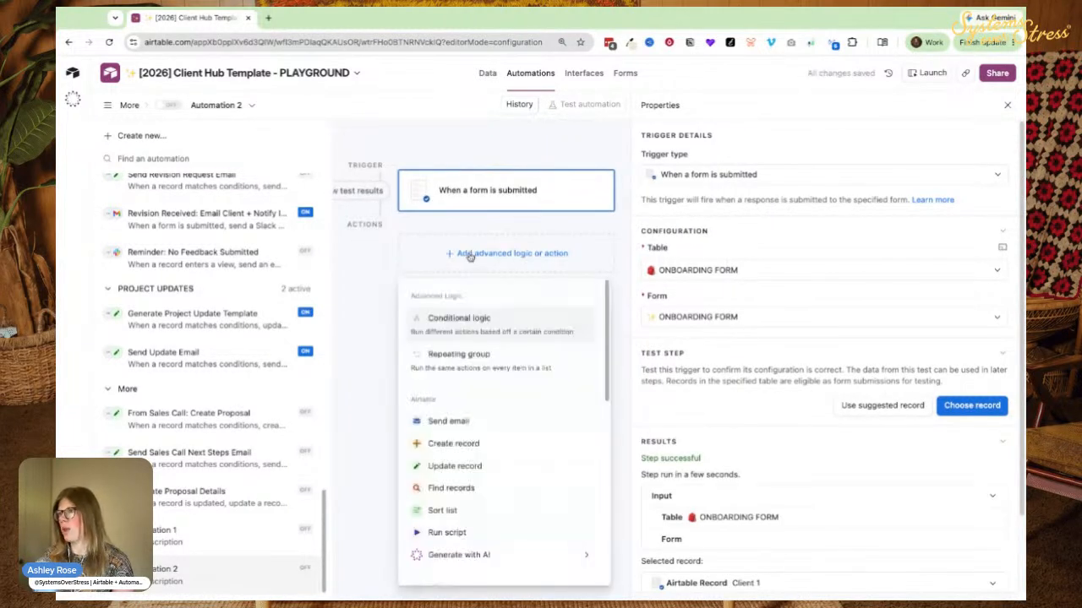
# Add a conditional branch requiring 'I plan on following the 90 day timeline' on the promise field.
pyautogui.click(380, 313)
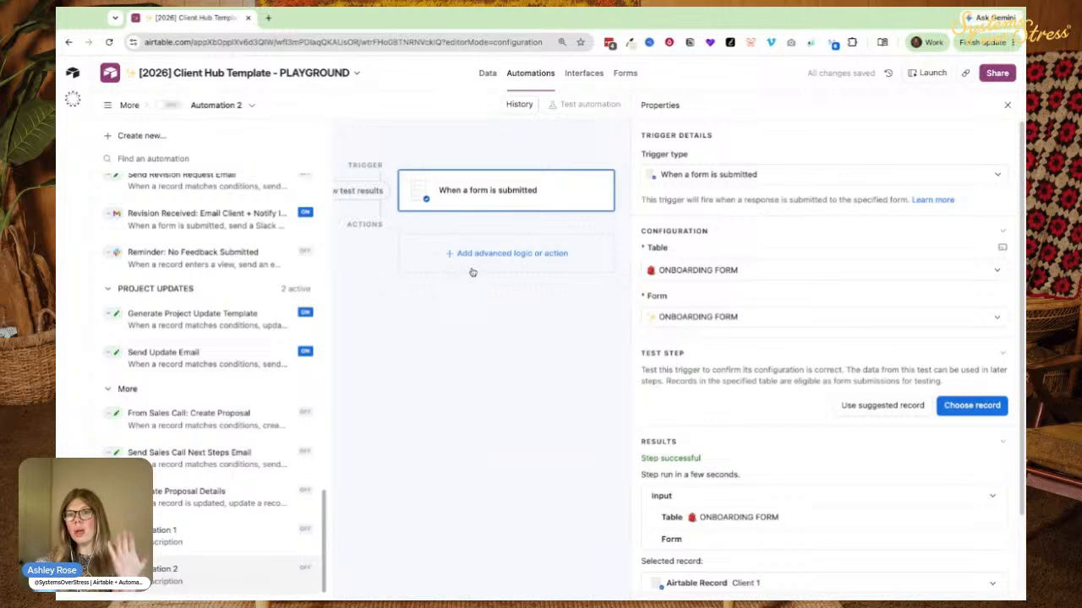
pyautogui.click(475, 269)
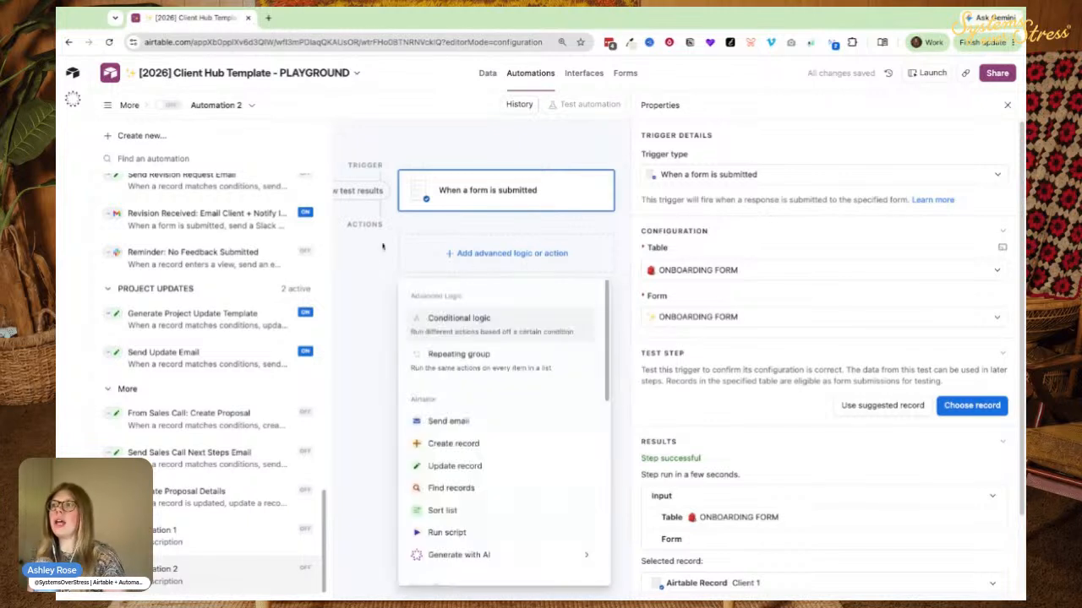
pyautogui.click(457, 334)
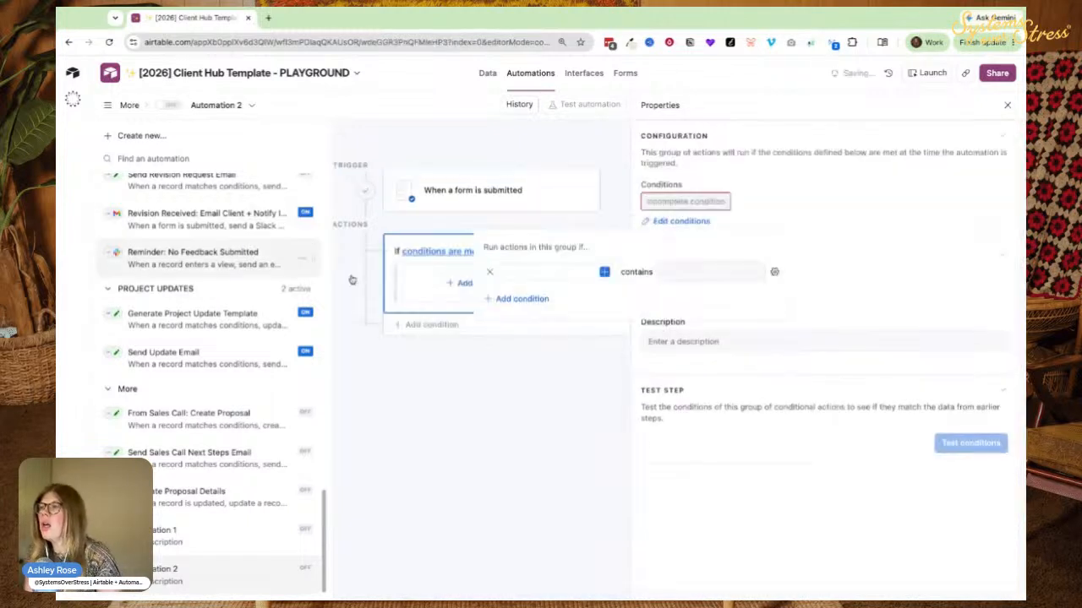
pyautogui.click(603, 271)
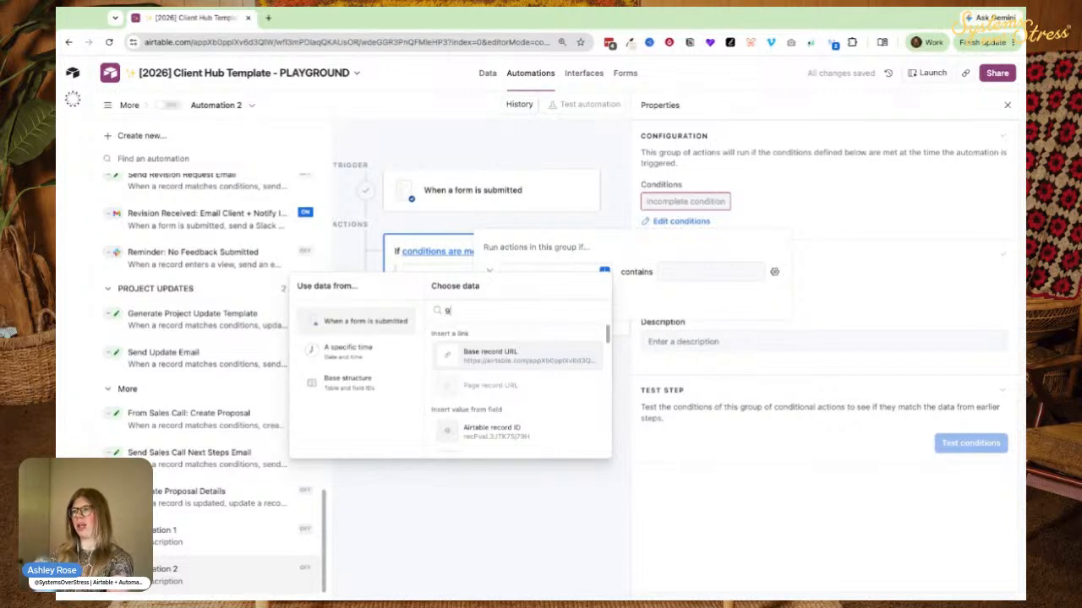
pyautogui.write('90')
pyautogui.press('BackSpace')
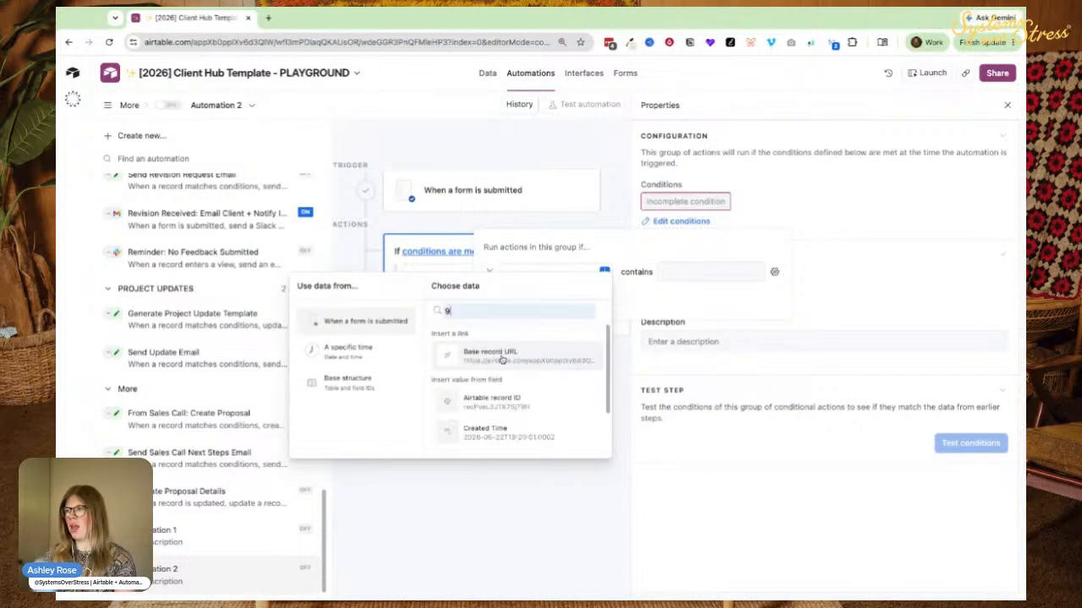
pyautogui.write('0')
pyautogui.click(463, 354)
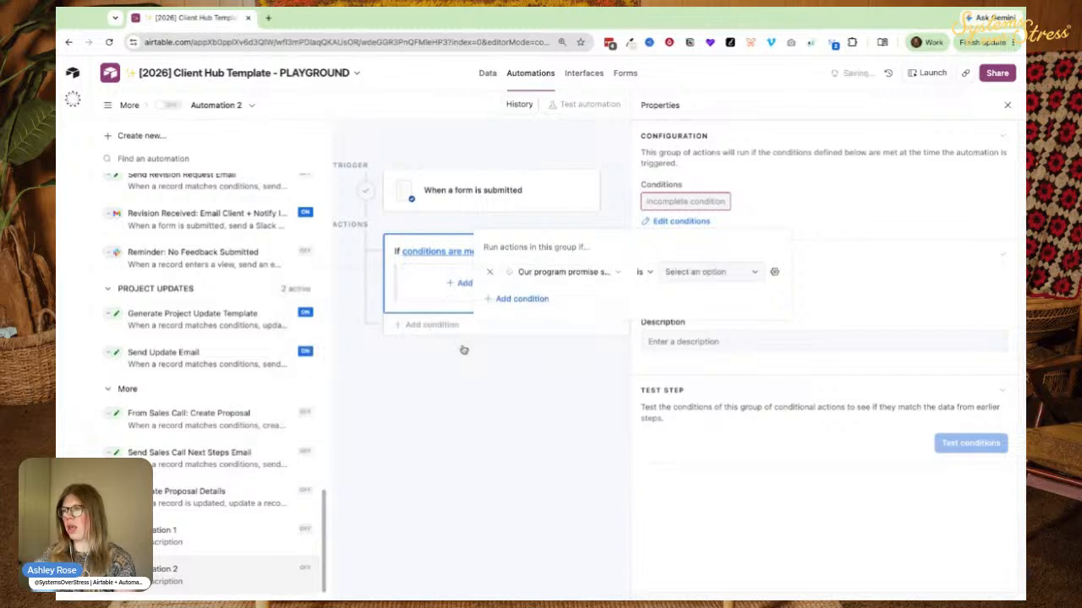
pyautogui.click(701, 272)
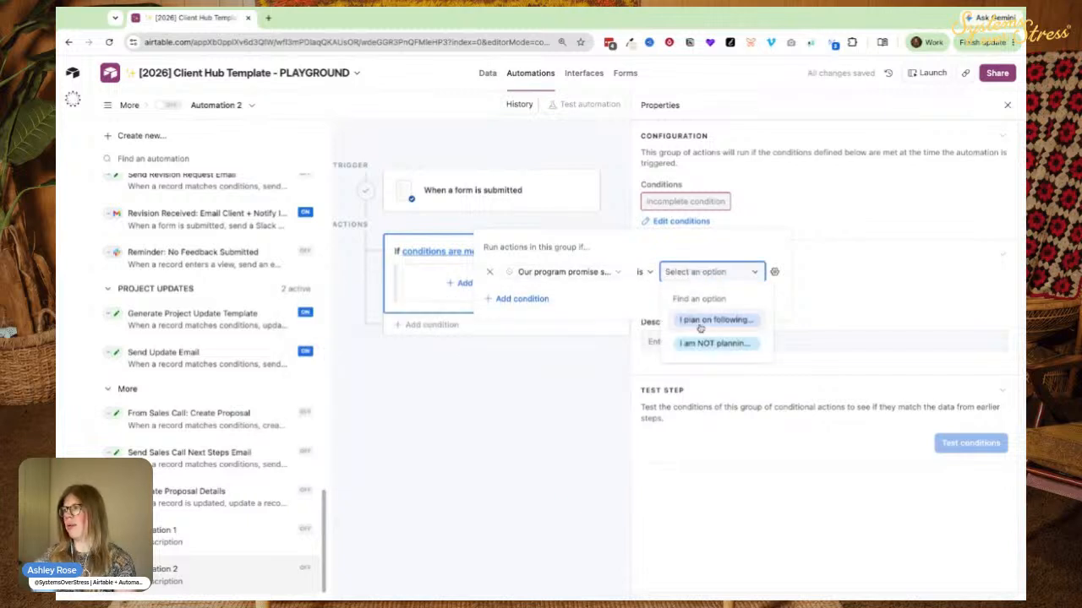
pyautogui.click(701, 321)
# Add a Gmail send-email action inside that branch.
pyautogui.click(452, 366)
pyautogui.scroll(-4, 465, 473)
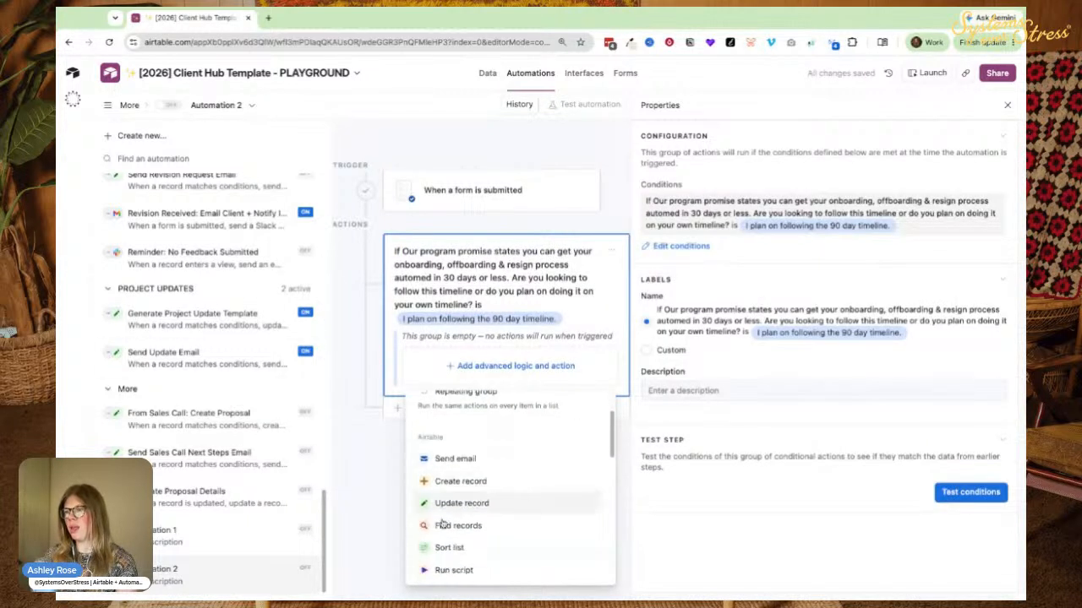
pyautogui.moveTo(473, 518)
pyautogui.scroll(-2, 470, 546)
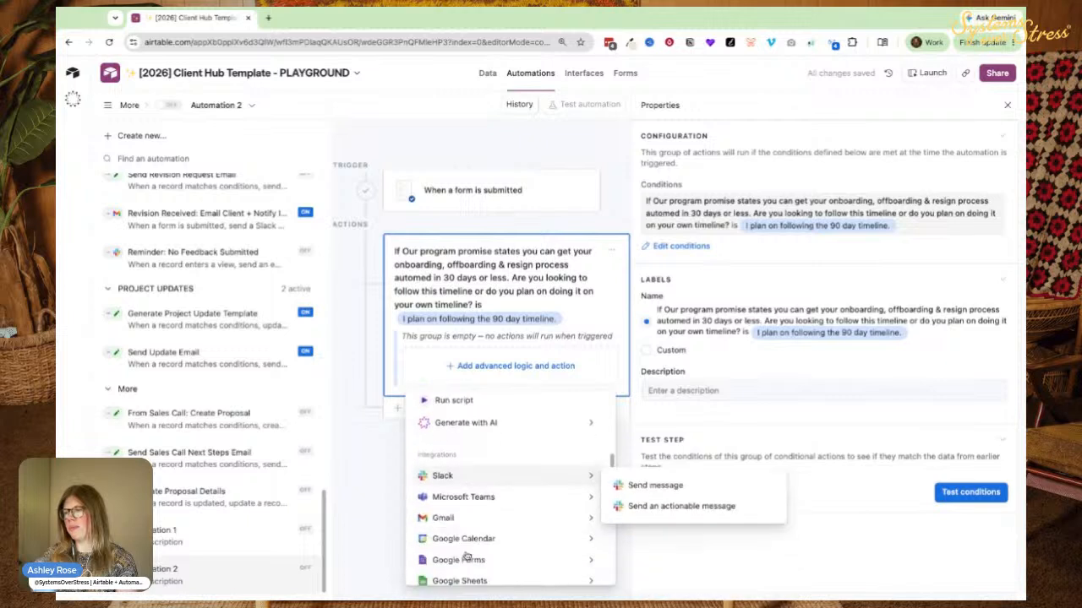
pyautogui.click(644, 515)
# Set the subject to 'We got your onboarding form!' and choose the Gmail sending account.
pyautogui.scroll(-3, 638, 507)
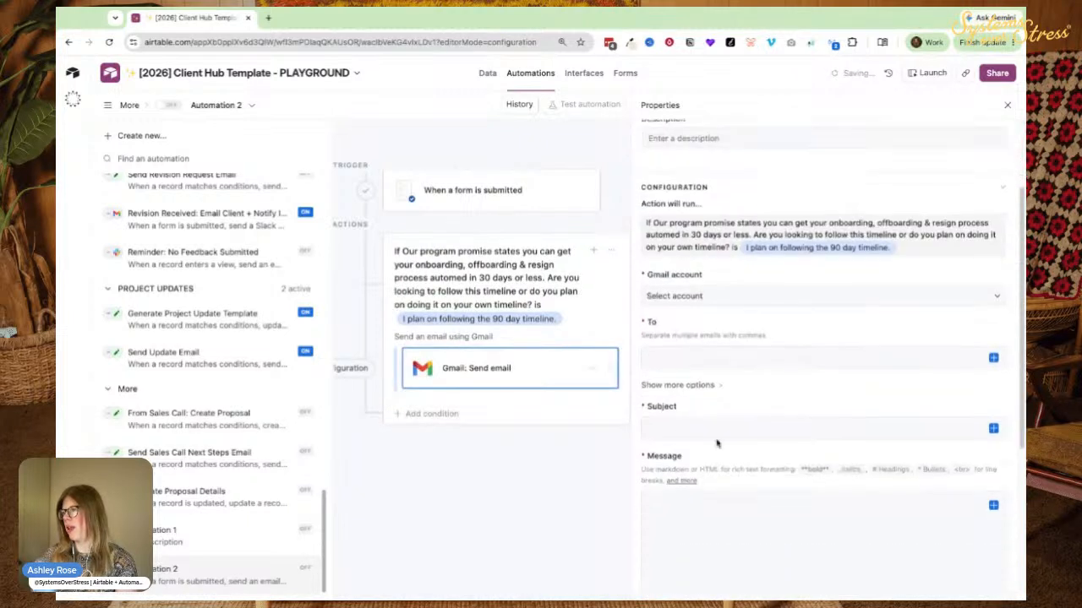
pyautogui.click(659, 436)
pyautogui.write('We got your onboarding form!')
pyautogui.click(665, 295)
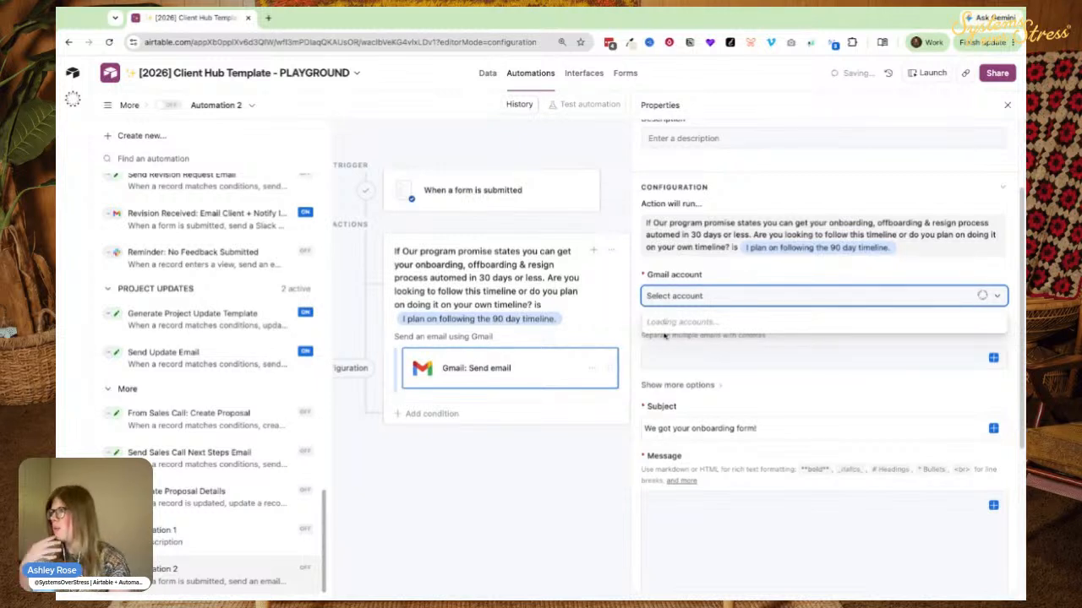
pyautogui.click(666, 342)
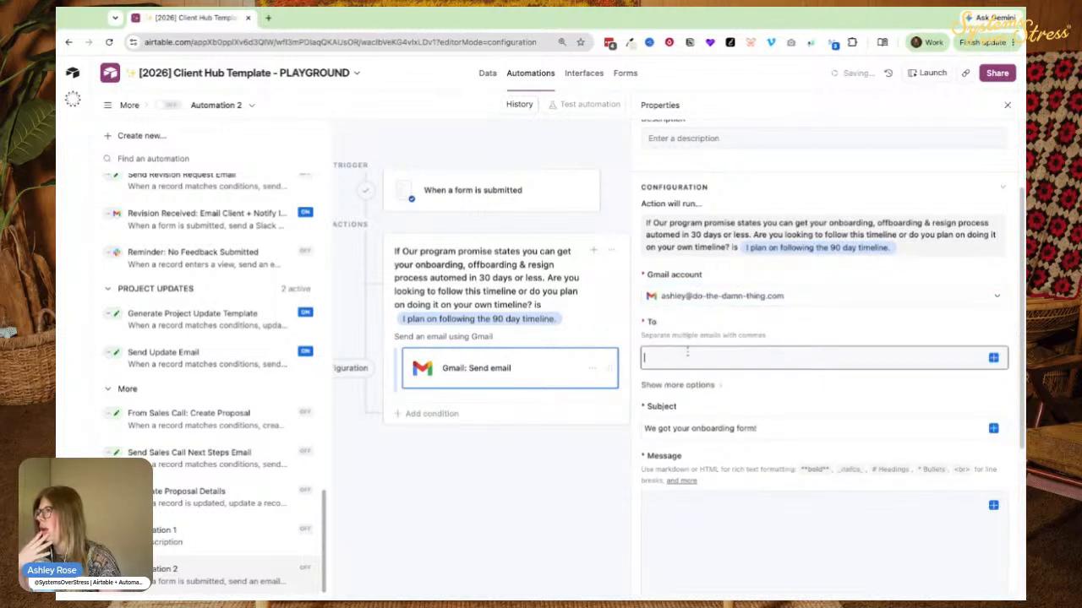
# Add Email (from Primary Student Record) as the email's recipient.
pyautogui.click(993, 357)
pyautogui.write('EMAIL')
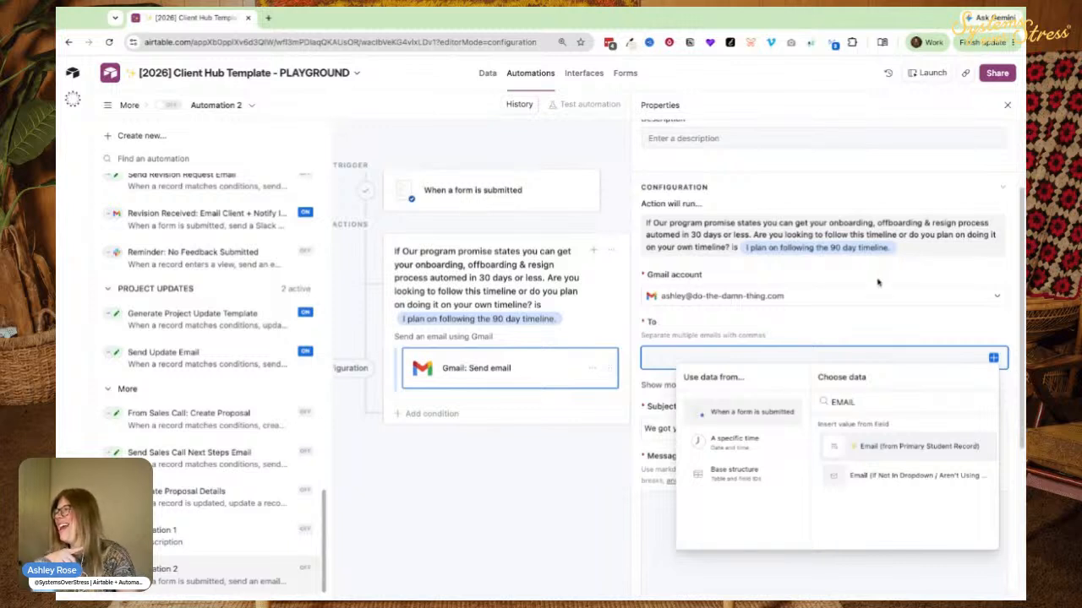
pyautogui.click(866, 452)
pyautogui.scroll(-2, 866, 482)
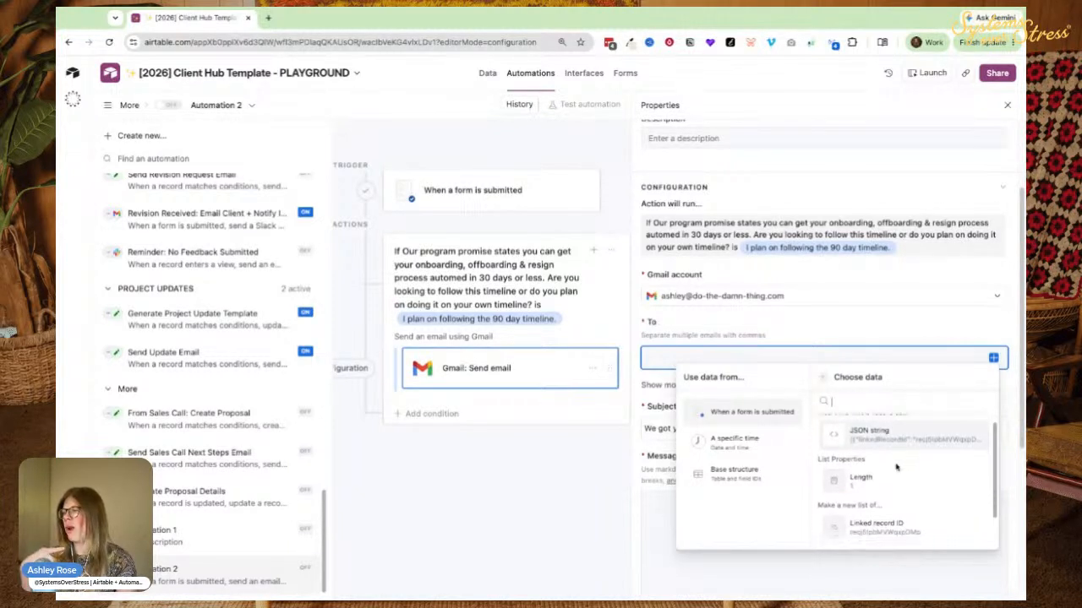
pyautogui.click(858, 528)
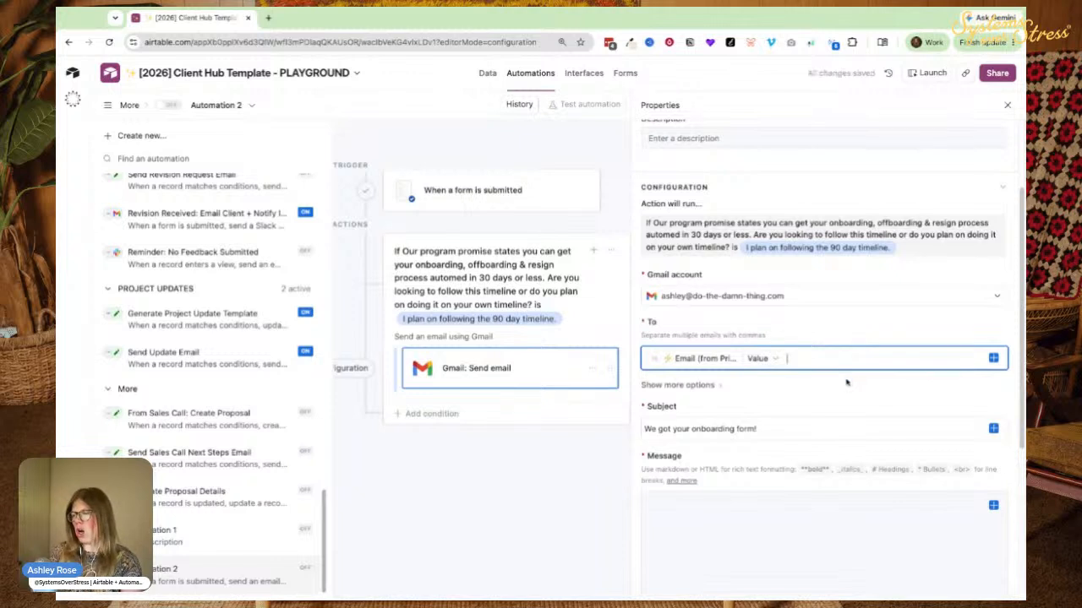
# Add Email (If Not In Dropdown) as a second recipient.
pyautogui.click(993, 358)
pyautogui.scroll(-2, 870, 491)
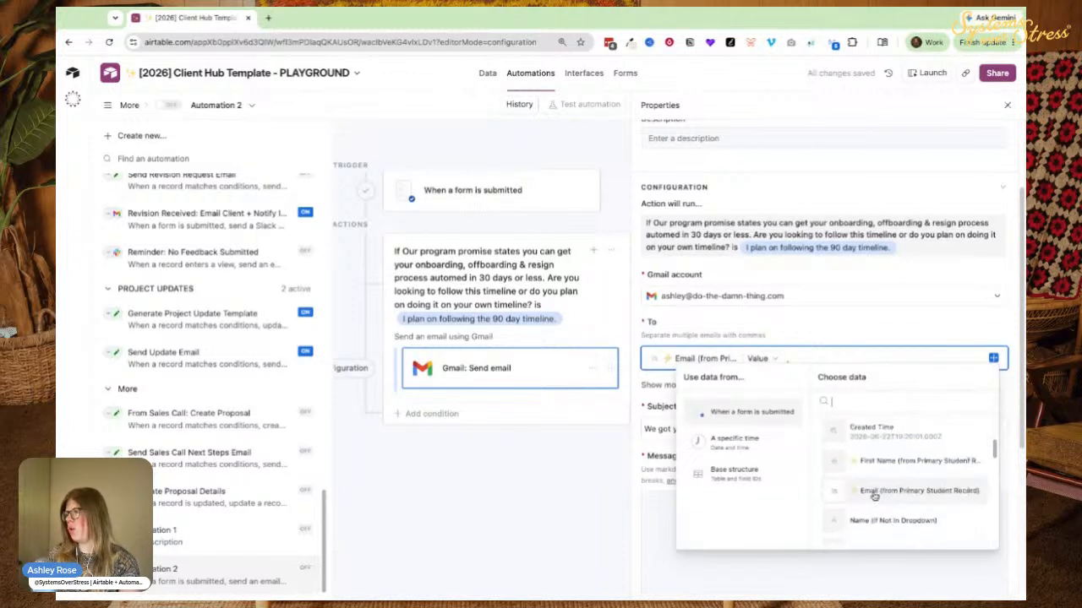
pyautogui.scroll(-1, 862, 524)
pyautogui.click(862, 524)
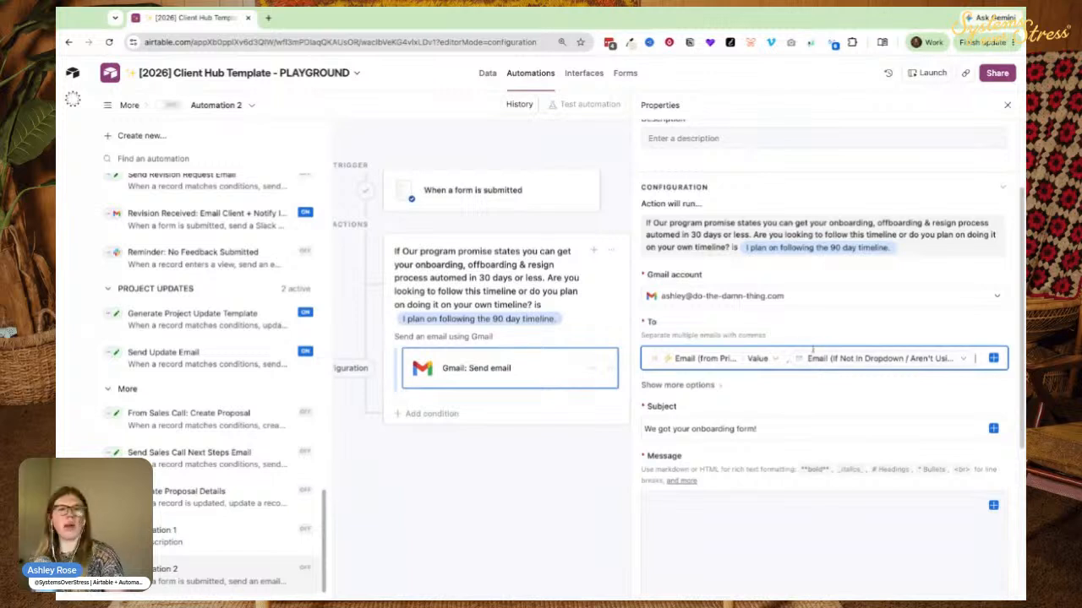
pyautogui.scroll(-1, 816, 333)
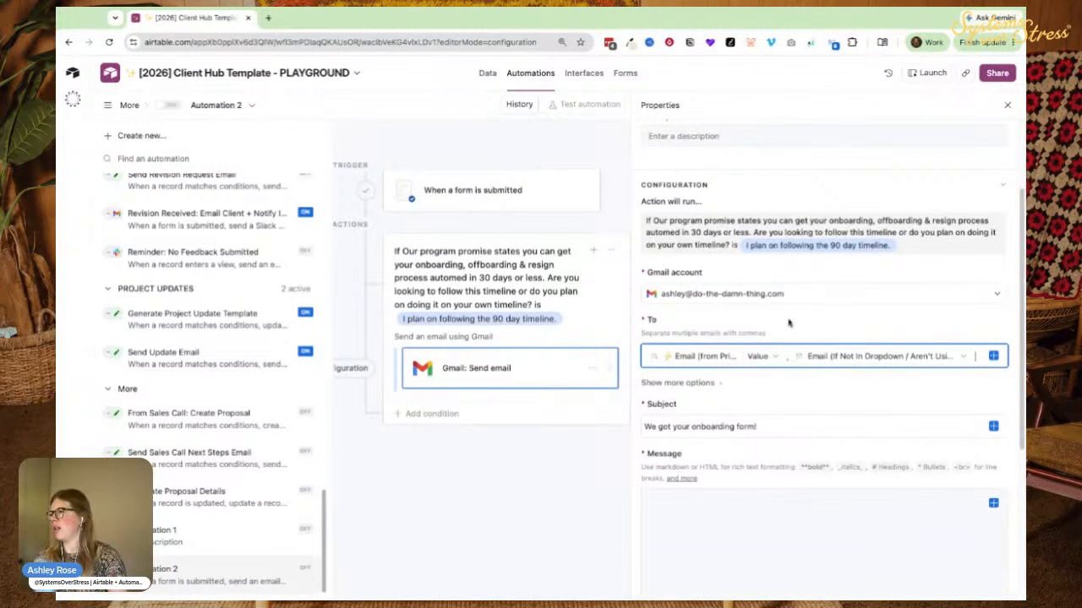
pyautogui.scroll(-2, 760, 346)
# Write 'Hey there!' in the message and insert the form record as a list.
pyautogui.click(722, 368)
pyautogui.write('HEY TH')
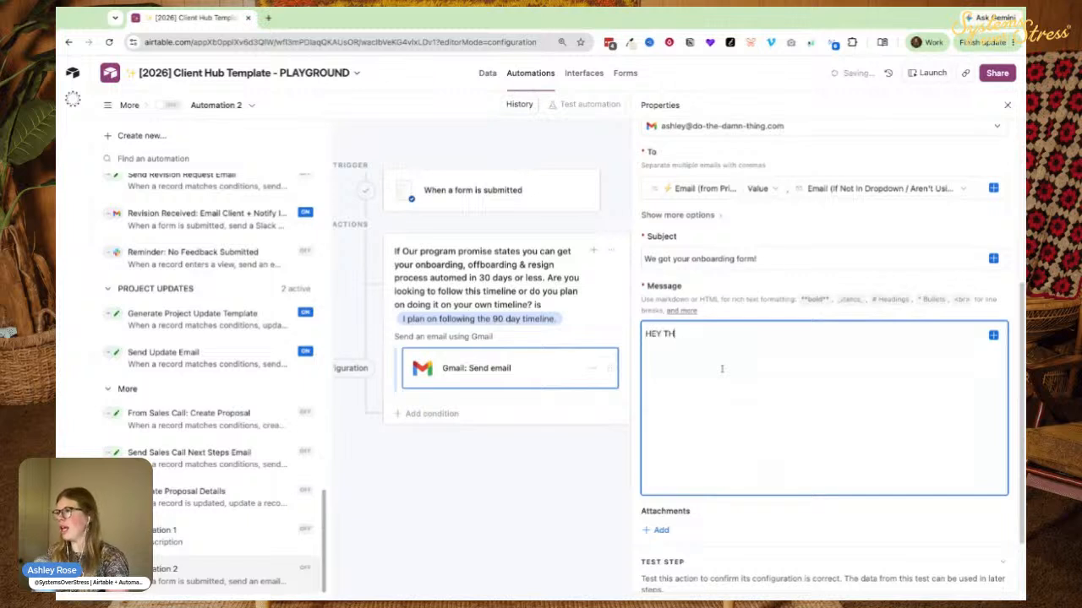
pyautogui.write('there!')
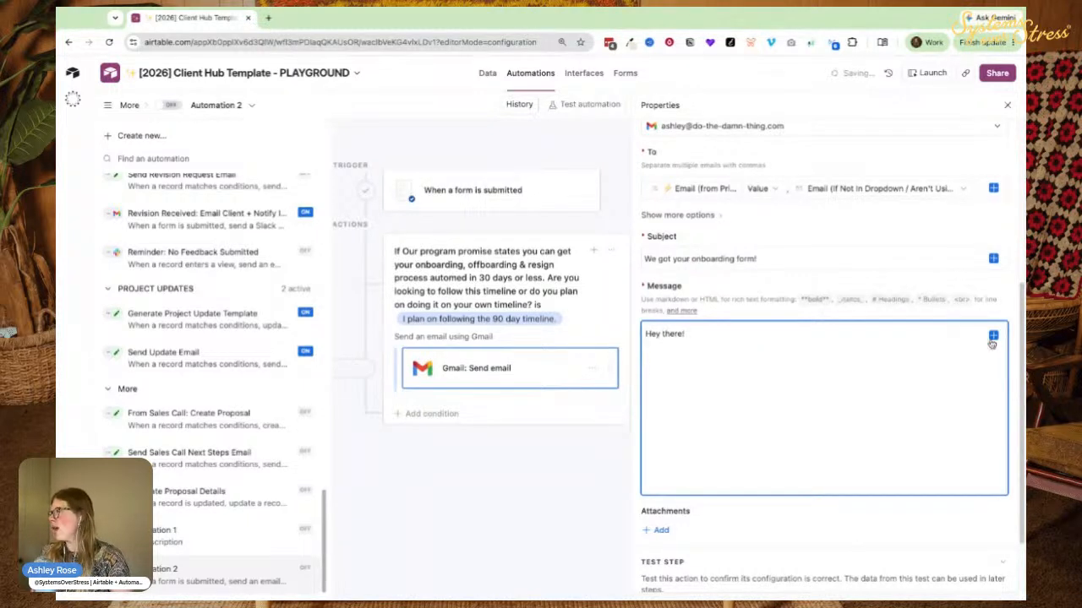
pyautogui.click(993, 336)
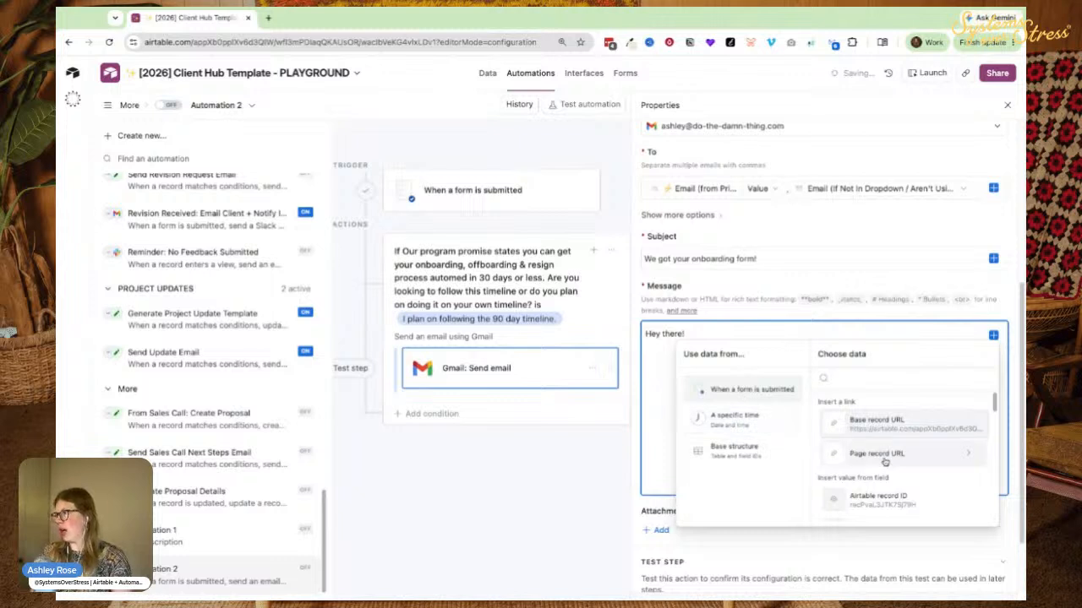
pyautogui.scroll(-3, 856, 448)
pyautogui.scroll(-5, 856, 477)
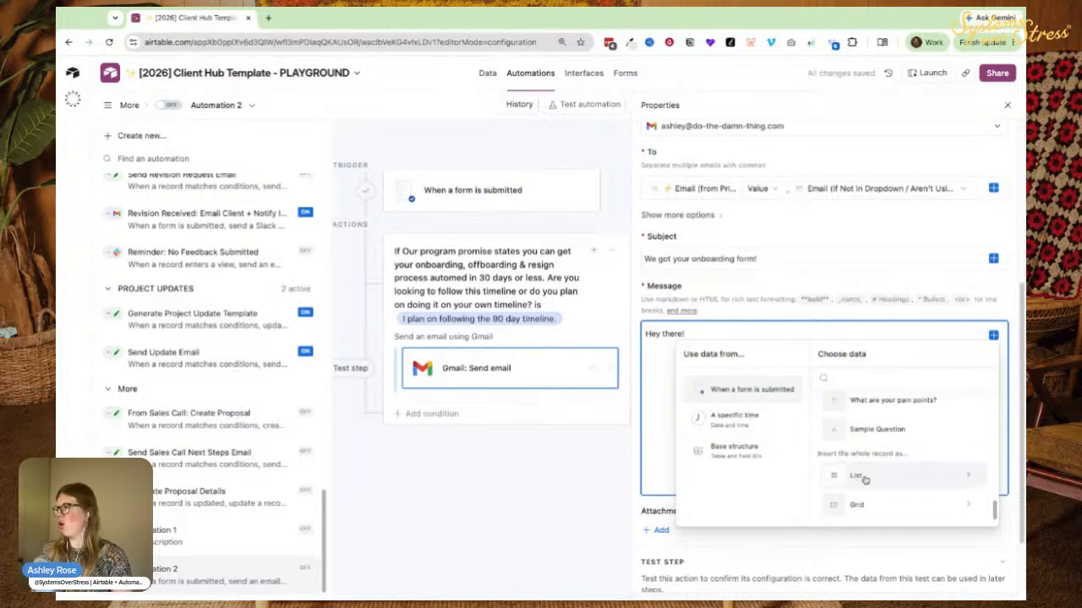
pyautogui.click(879, 480)
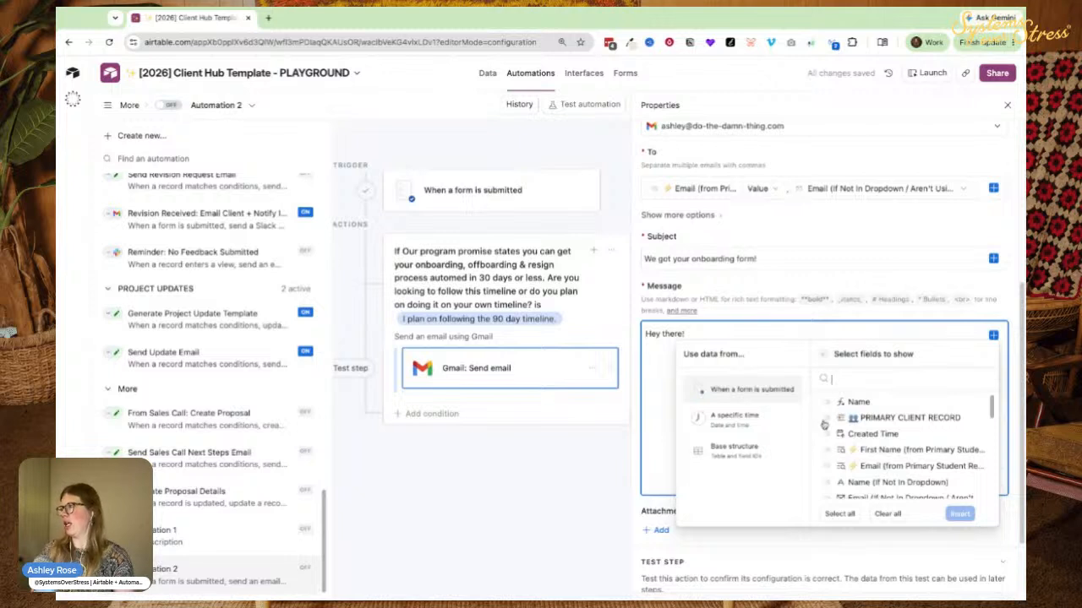
# List the 90-day promise, celebration, Anything else, What made you join, and Profession answers.
pyautogui.scroll(-1, 838, 457)
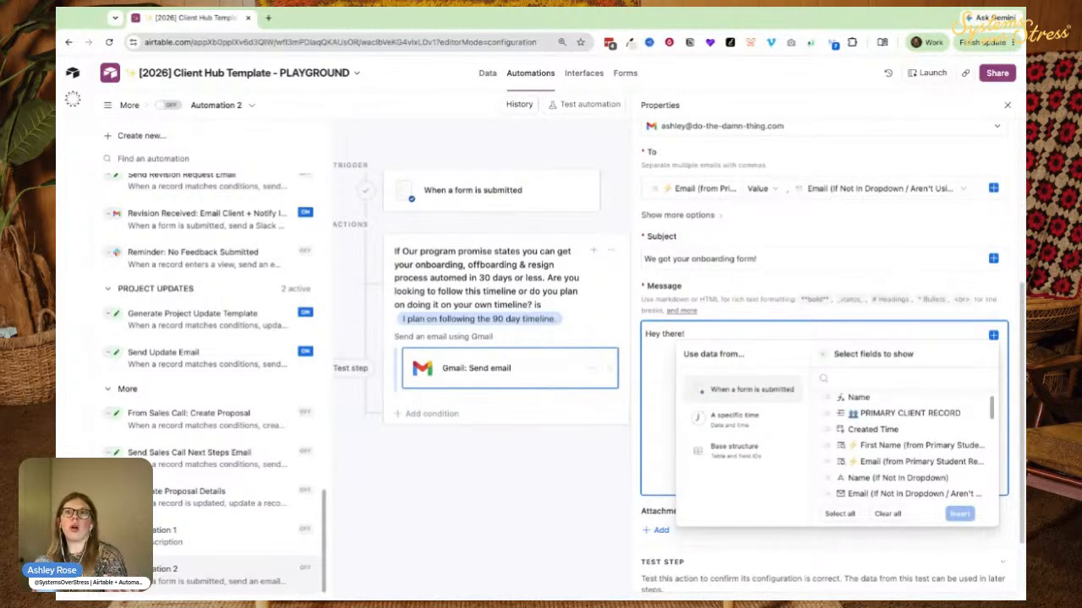
pyautogui.scroll(-3, 845, 422)
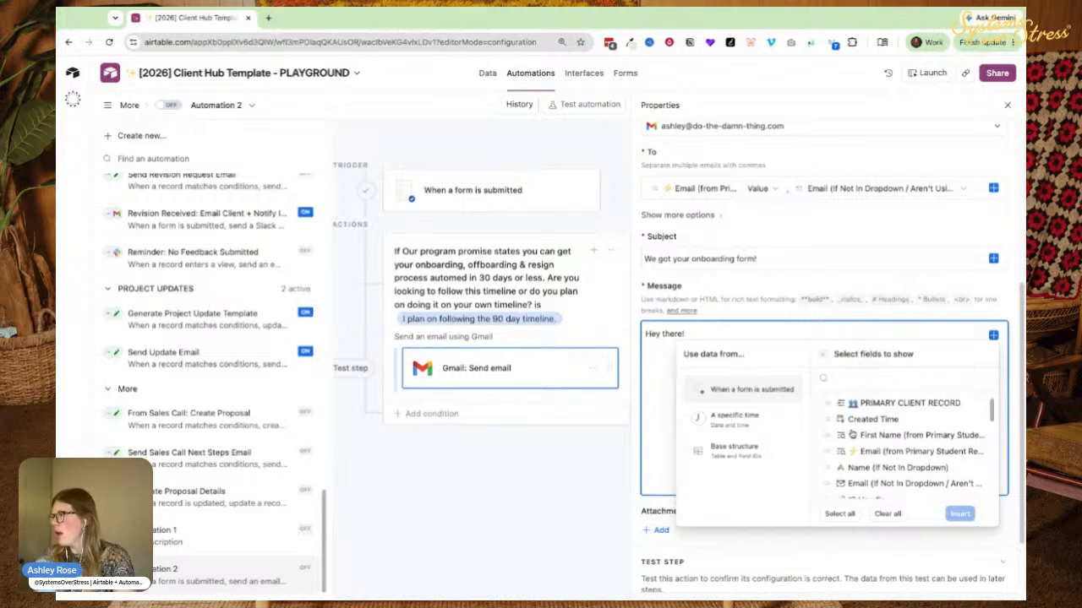
pyautogui.scroll(-2, 850, 455)
pyautogui.click(855, 420)
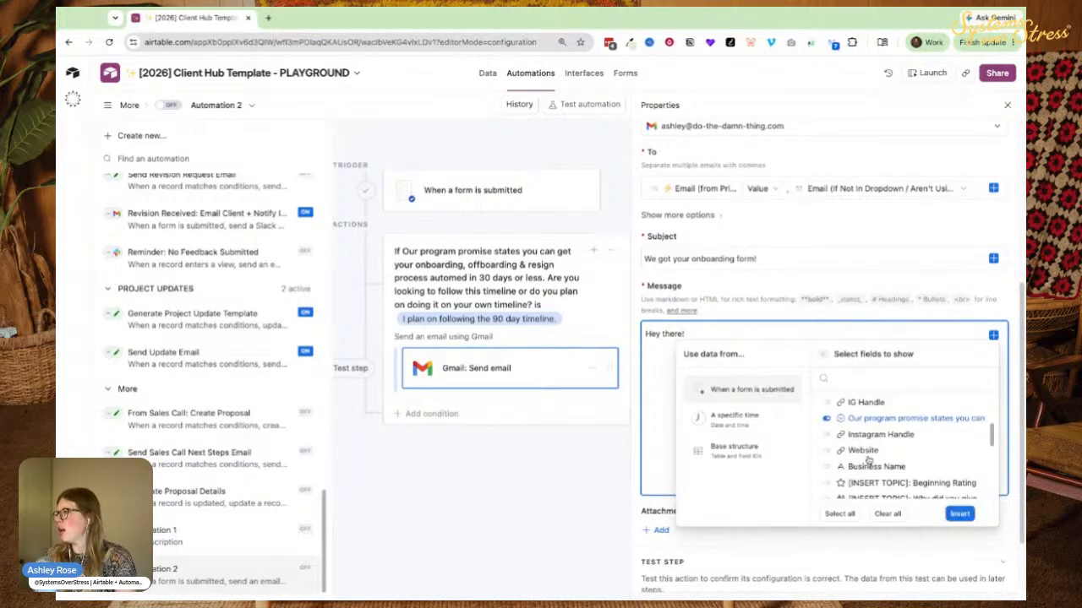
pyautogui.scroll(-1, 846, 448)
pyautogui.scroll(-2, 849, 482)
pyautogui.click(850, 437)
pyautogui.click(862, 455)
pyautogui.click(865, 468)
pyautogui.scroll(-1, 868, 485)
pyautogui.click(855, 463)
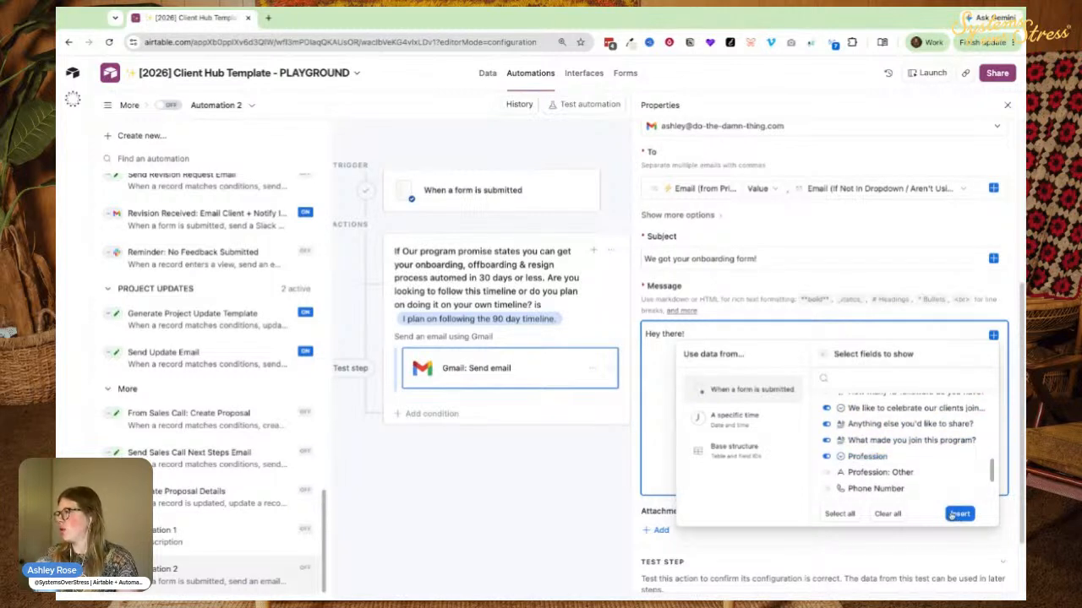
pyautogui.click(951, 517)
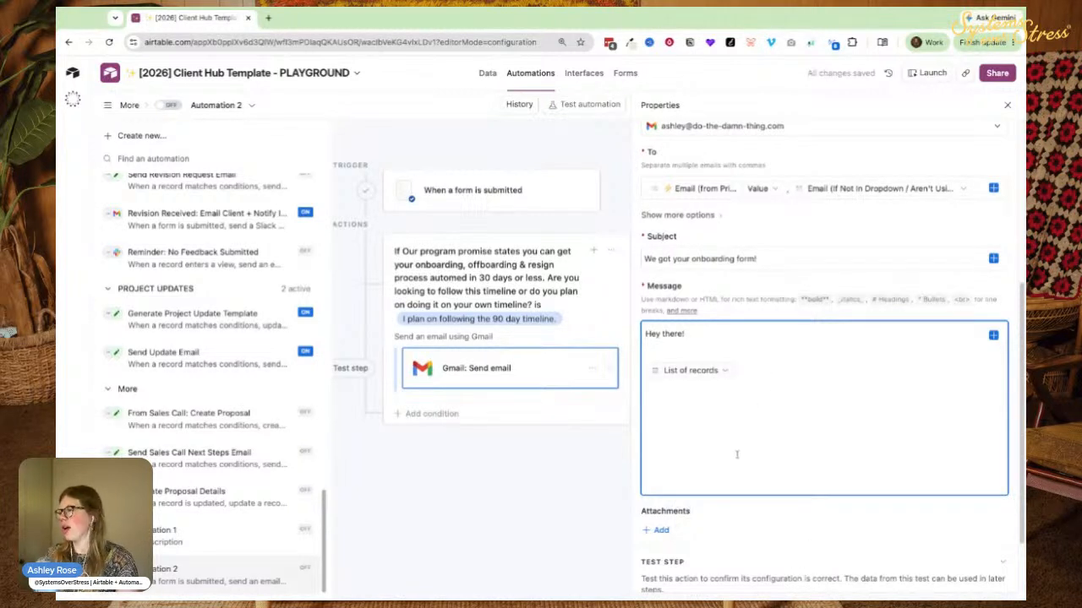
pyautogui.scroll(-1, 720, 507)
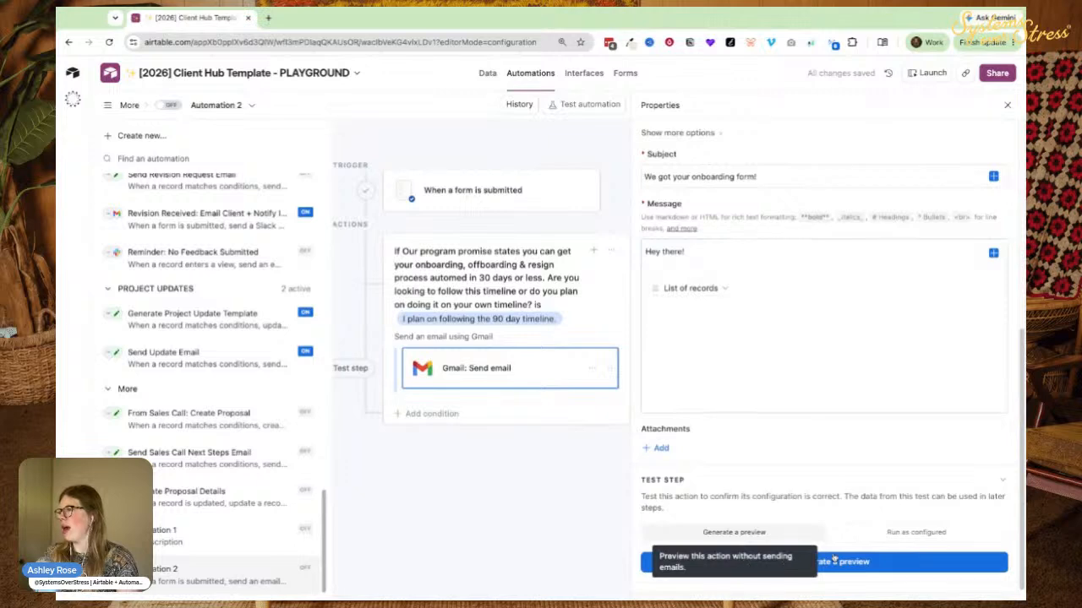
# Generate a preview of the test email and review its subject, greeting and listed answers.
pyautogui.click(747, 561)
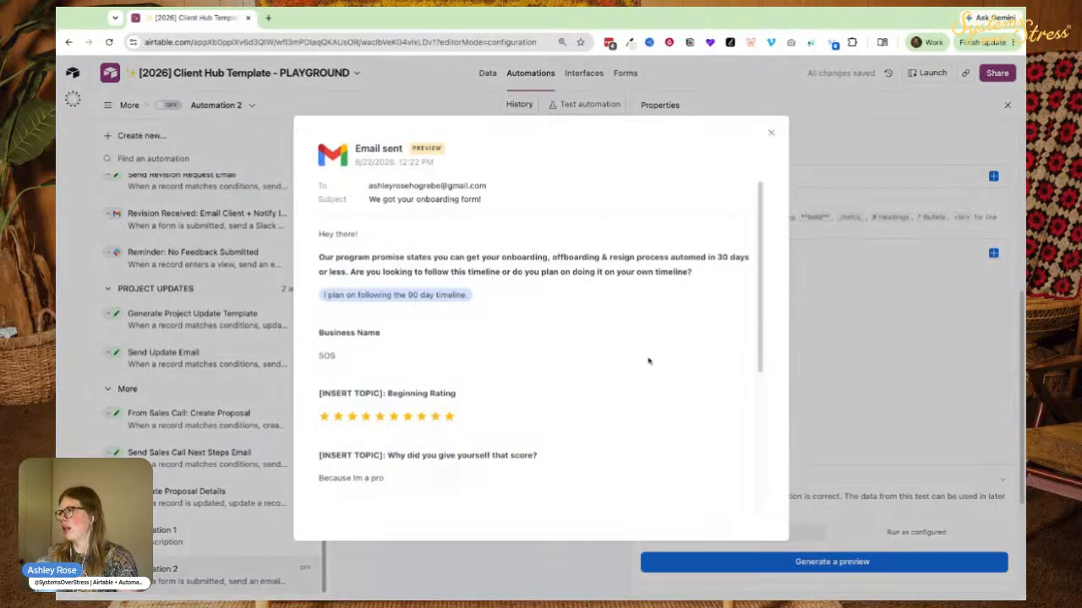
pyautogui.scroll(-3, 647, 370)
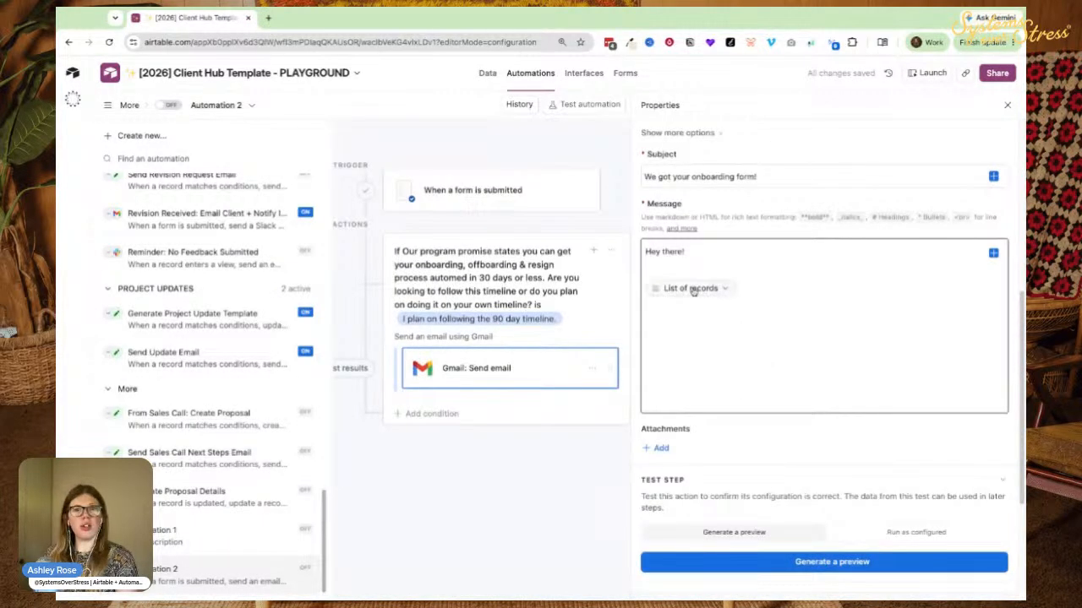
pyautogui.click(852, 562)
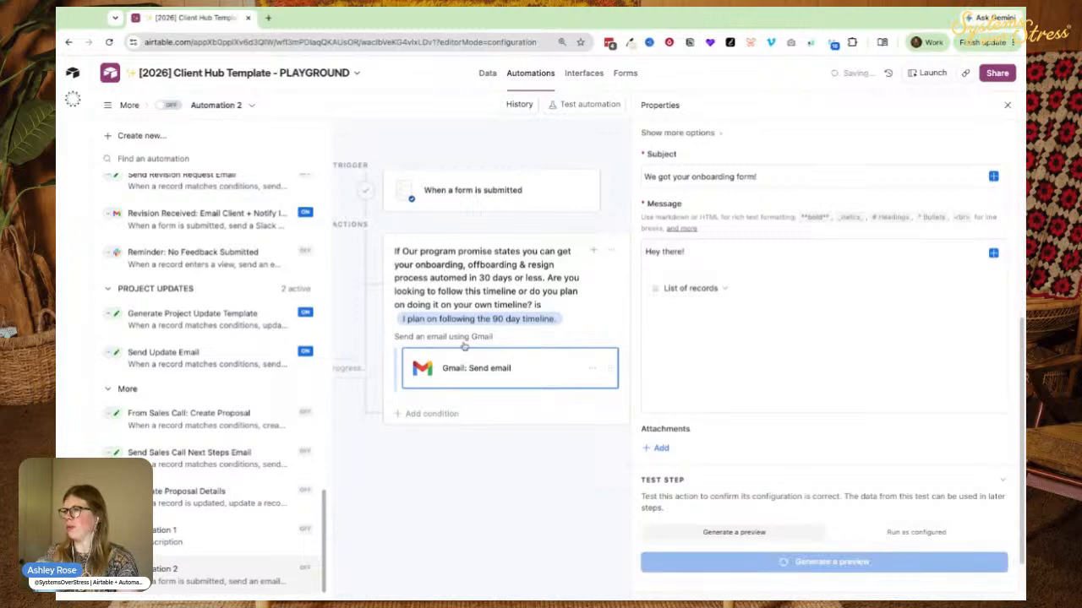
pyautogui.scroll(-1, 383, 315)
pyautogui.scroll(-3, 384, 314)
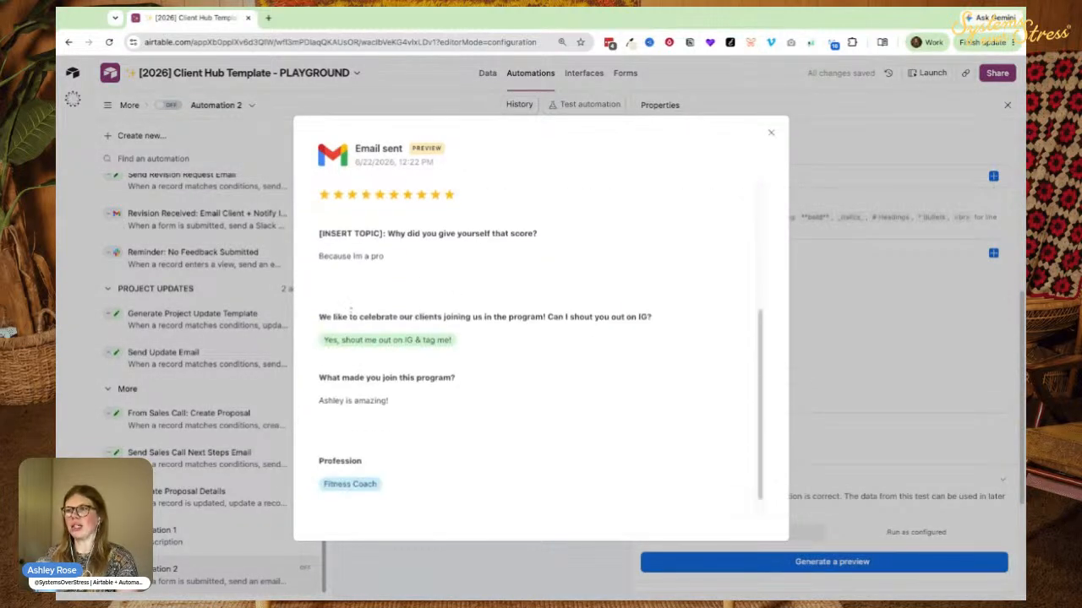
pyautogui.scroll(4, 369, 408)
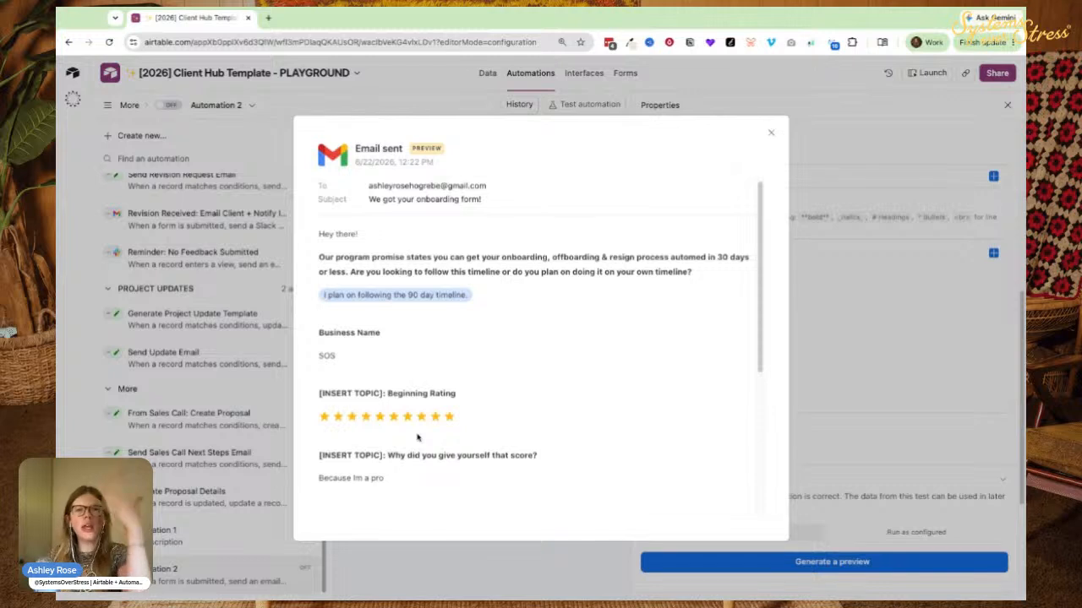
# Add a thank-you line and 'Because you are planning on following the timeline, here's what's next:'.
pyautogui.click(770, 133)
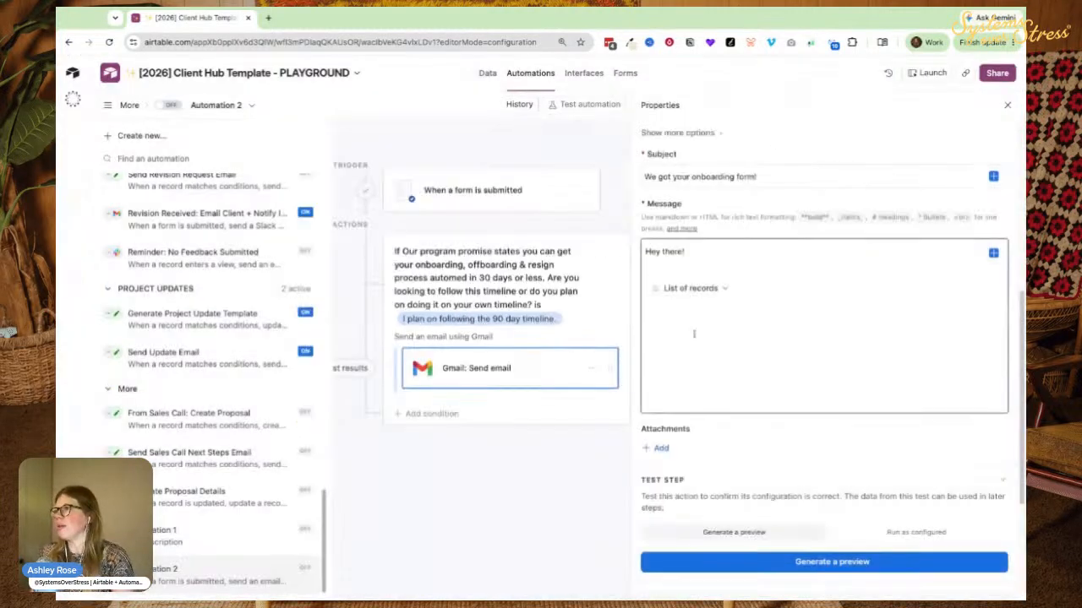
pyautogui.click(699, 256)
pyautogui.press('Return')
pyautogui.press('Return')
pyautogui.write('Thanks for submitted')
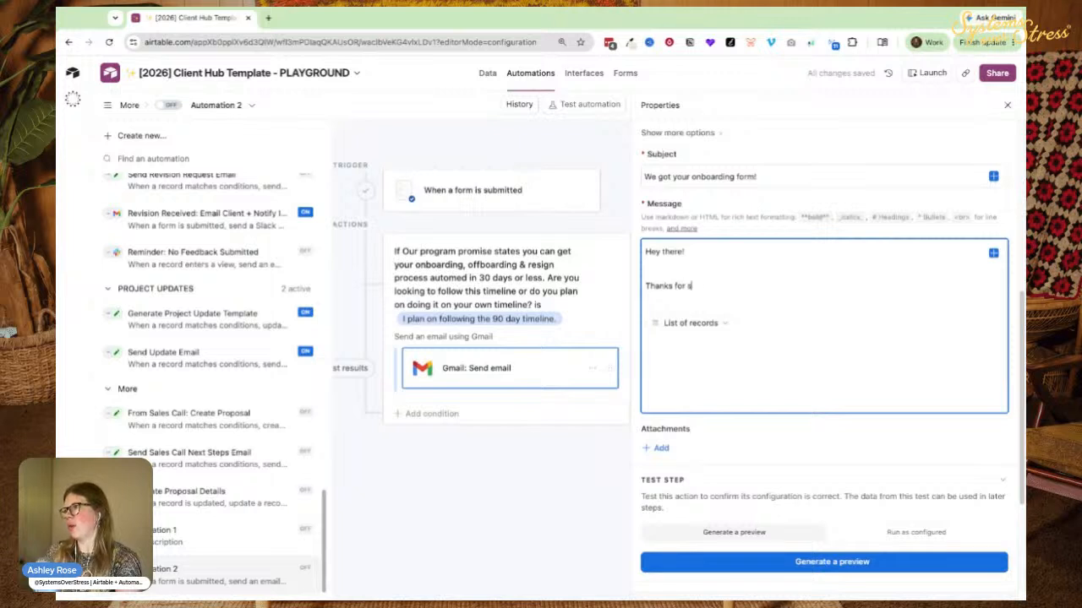
pyautogui.press('BackSpace')
pyautogui.press('BackSpace')
pyautogui.write('ing your onboarding you!')
pyautogui.press('Return')
pyautogui.press('Return')
pyautogui.write('Bef')
pyautogui.press('BackSpace')
pyautogui.write('cause you are planning on followingf th')
pyautogui.press('BackSpace')
pyautogui.write('the time')
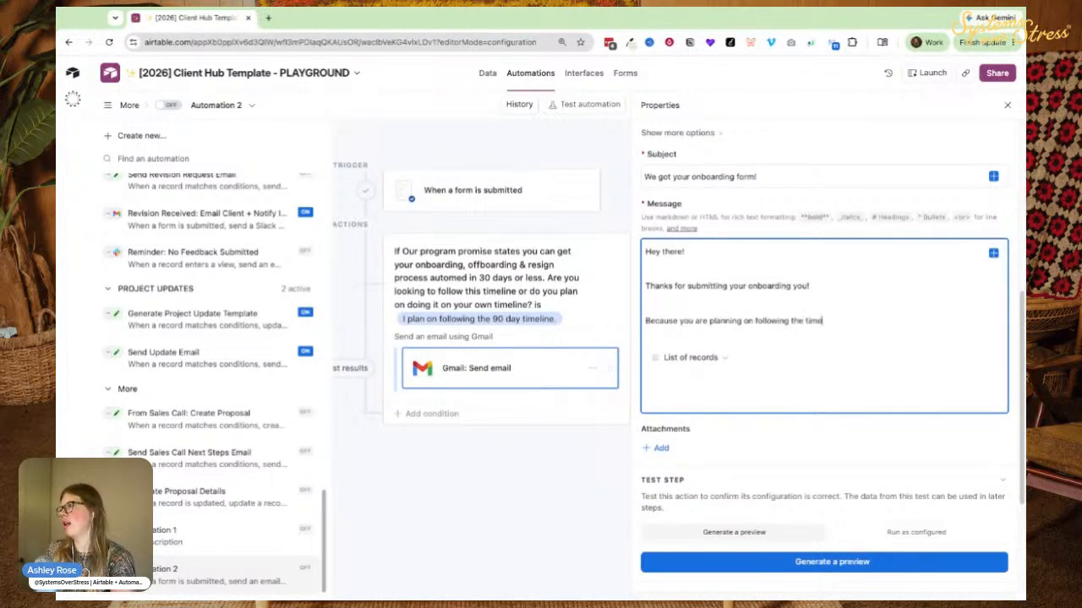
pyautogui.write("line, hele's what's next:")
# Add the bullet points One, Two and Three beneath the next-steps sentence.
pyautogui.press('Return')
pyautogui.write('*')
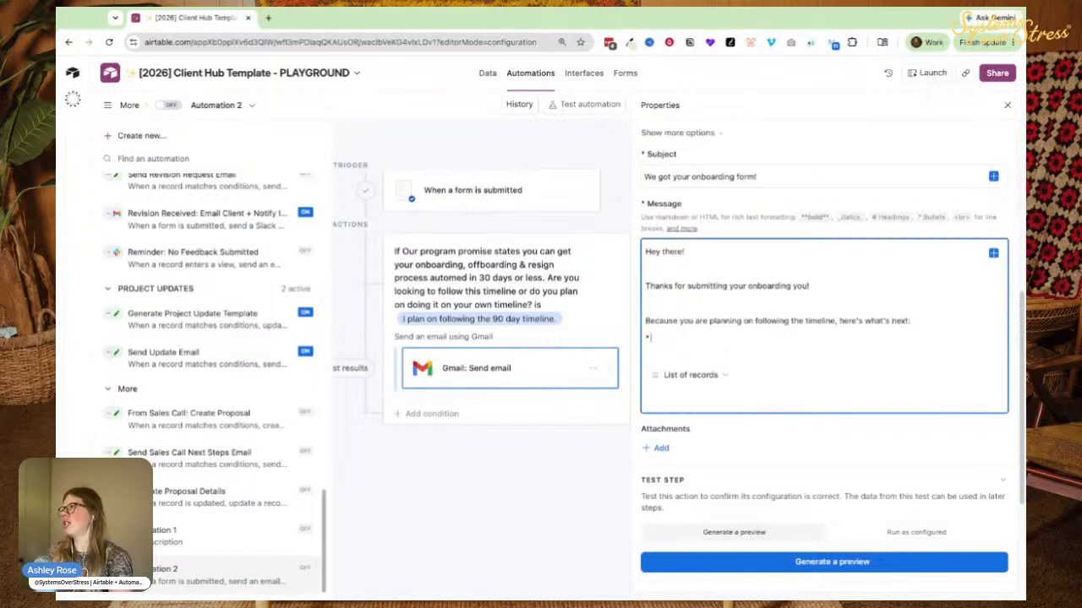
pyautogui.write(' One')
pyautogui.press('Return')
pyautogui.write('* T')
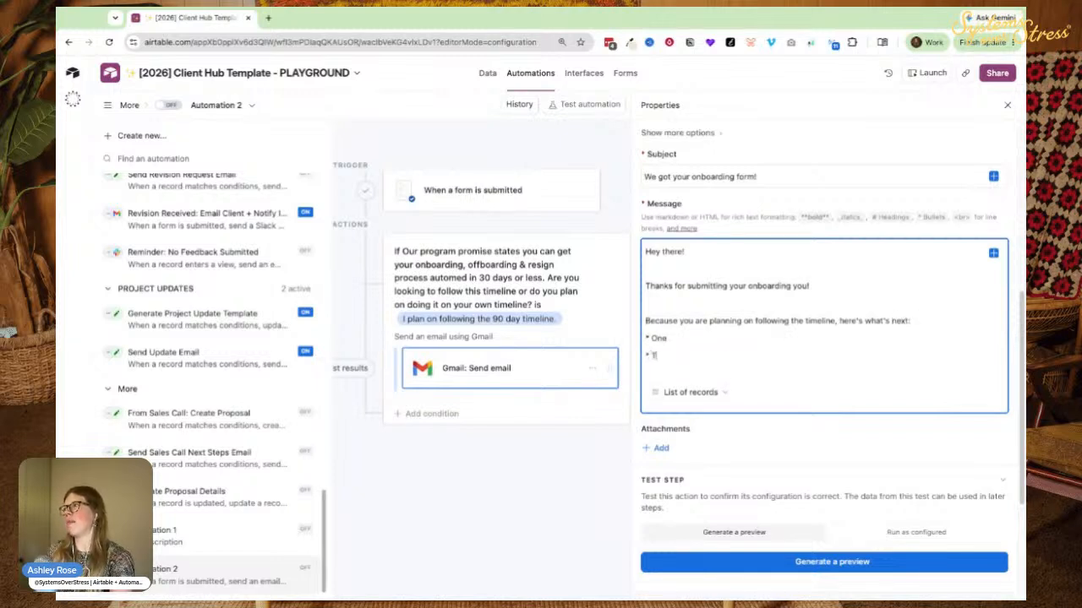
pyautogui.write('wo')
pyautogui.press('Return')
pyautogui.write('* No')
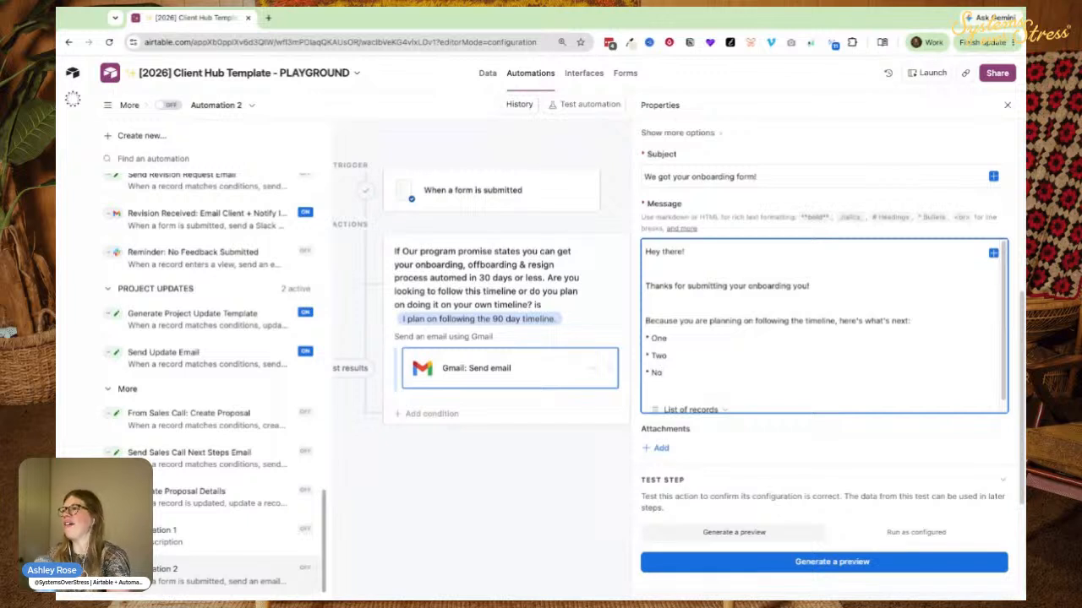
pyautogui.write('Three')
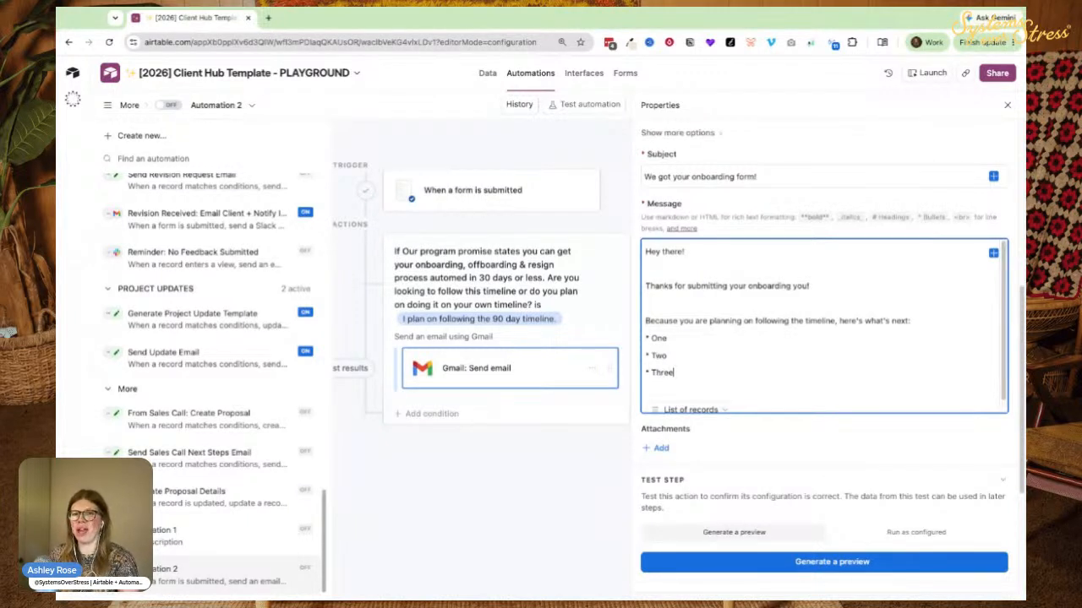
pyautogui.moveTo(652, 205); pyautogui.dragTo(770, 217)
pyautogui.click(689, 215)
pyautogui.click(728, 216)
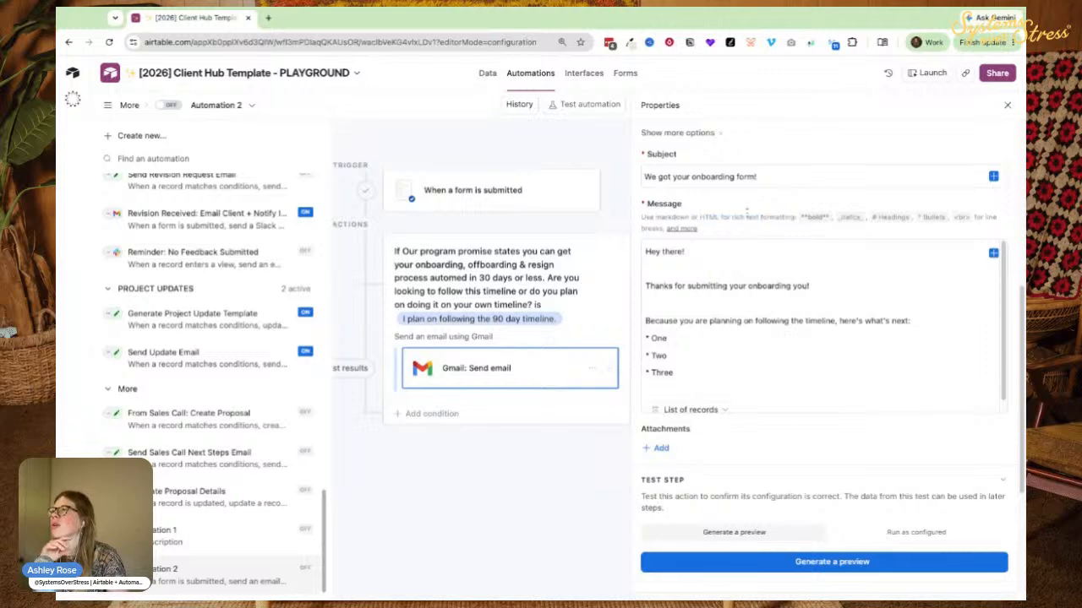
# Review the 'Using Markdown in Airtable' syntax table, including hyperlink syntax, then return to the automation.
pyautogui.click(676, 229)
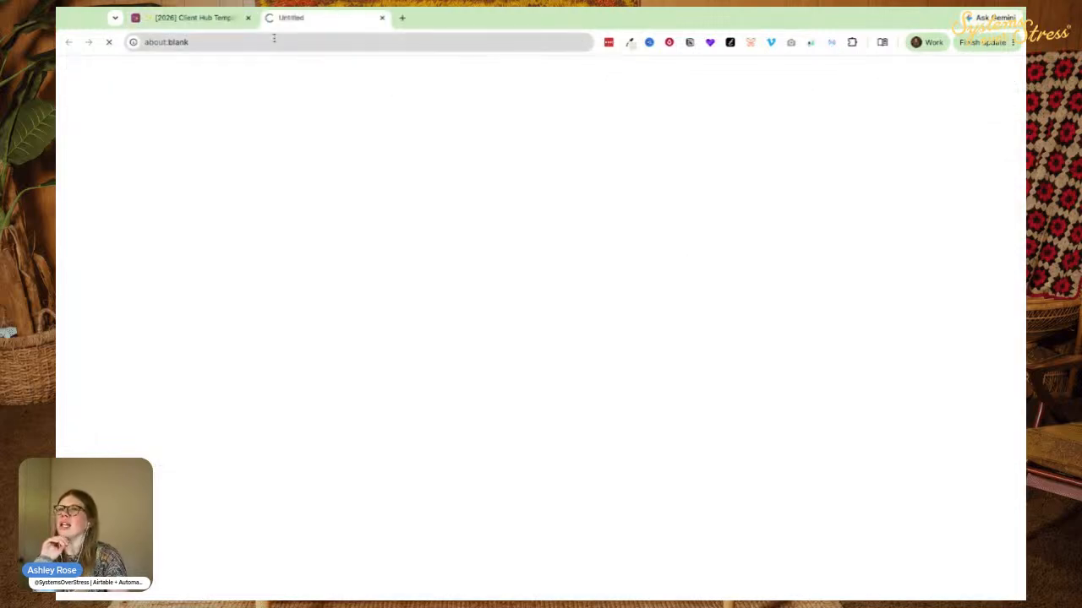
pyautogui.scroll(-5, 395, 286)
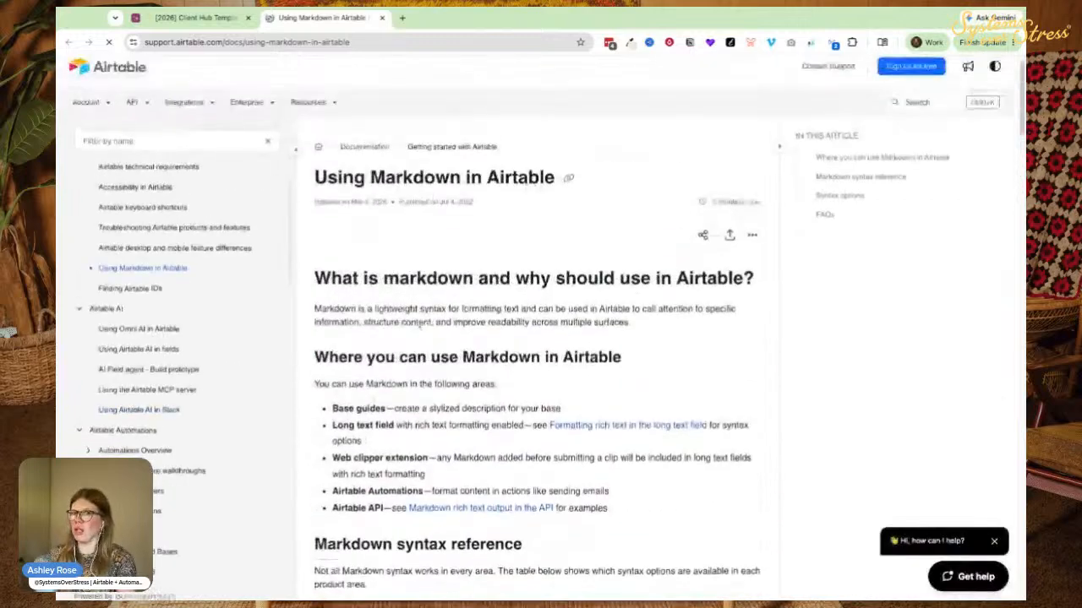
pyautogui.scroll(-5, 423, 359)
pyautogui.scroll(-3, 418, 363)
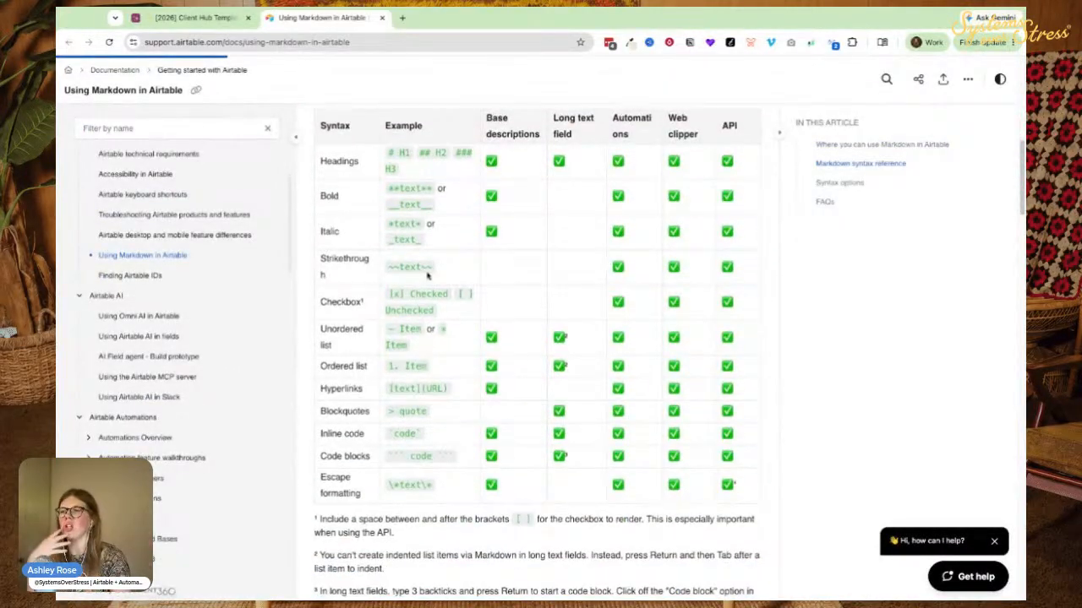
pyautogui.scroll(1, 375, 364)
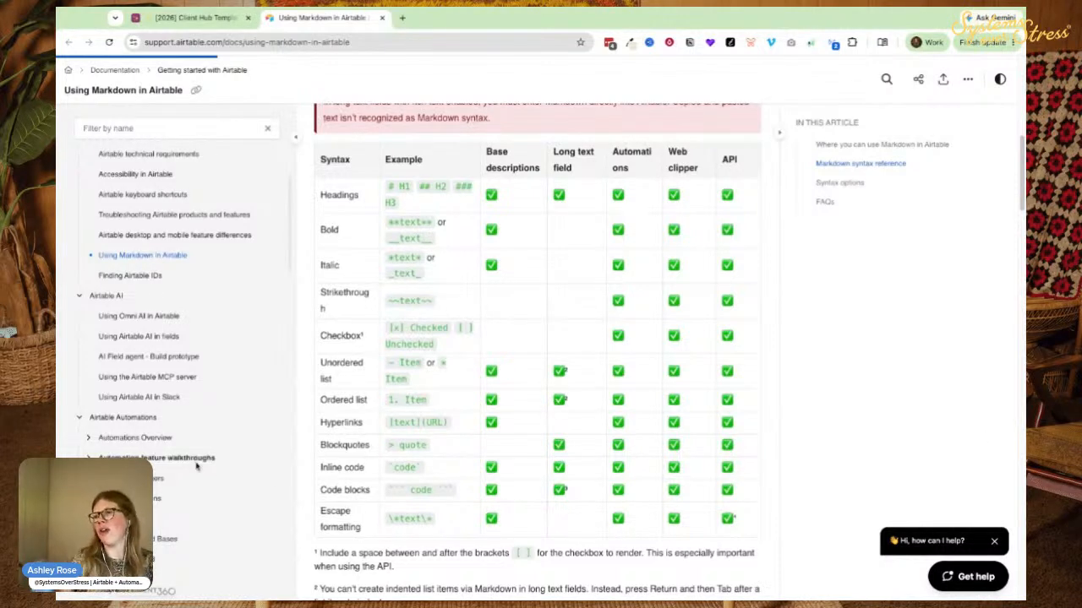
pyautogui.moveTo(394, 421); pyautogui.dragTo(446, 422)
pyautogui.click(414, 422)
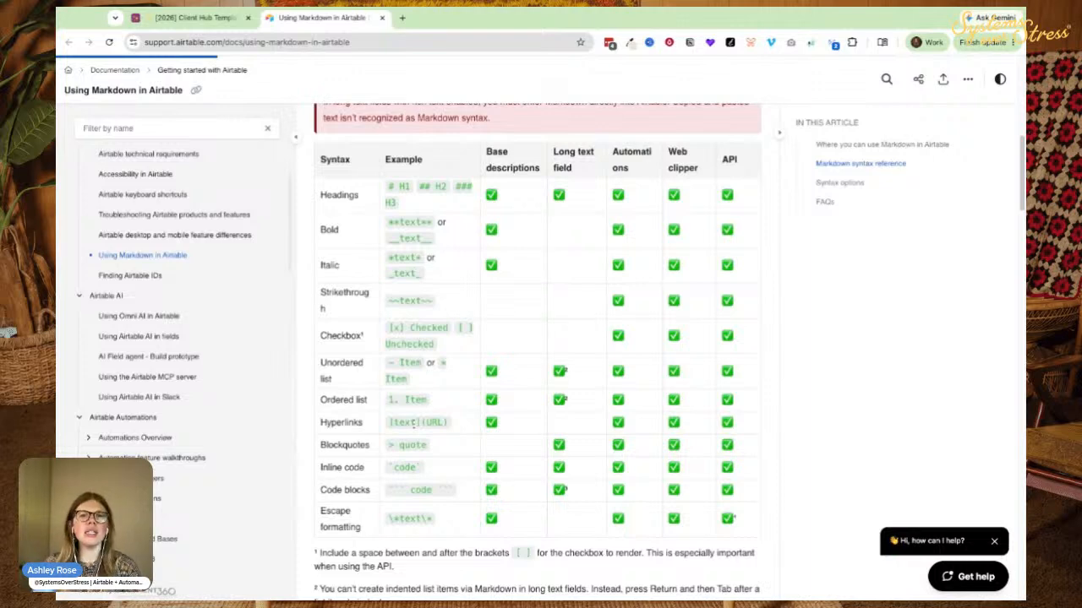
pyautogui.click(191, 17)
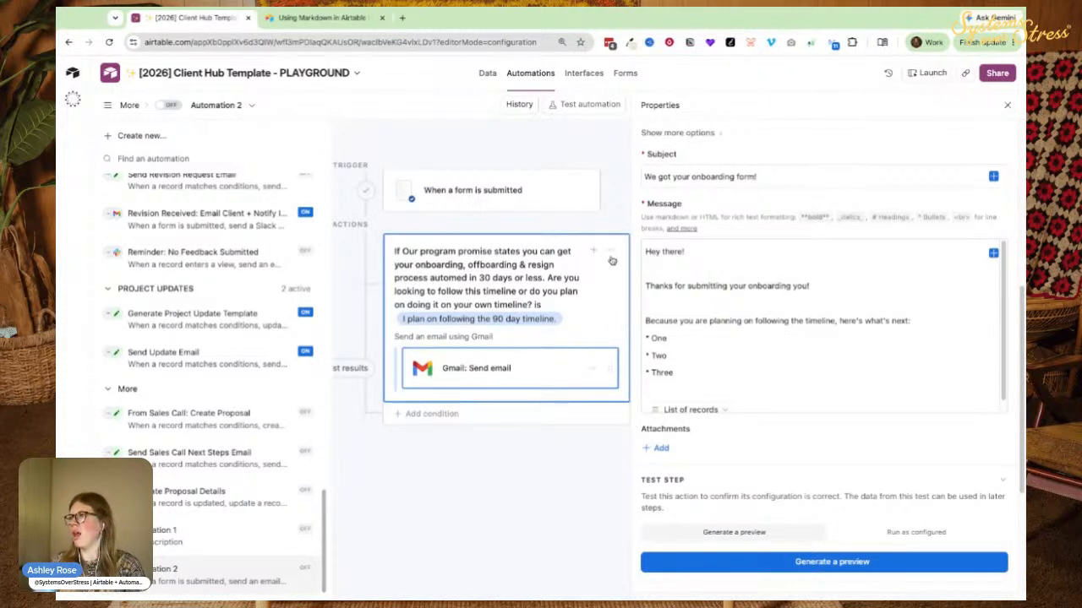
# Duplicate the condition group and set it to 'I am NOT planning on following the 90 day timeline.'.
pyautogui.click(611, 251)
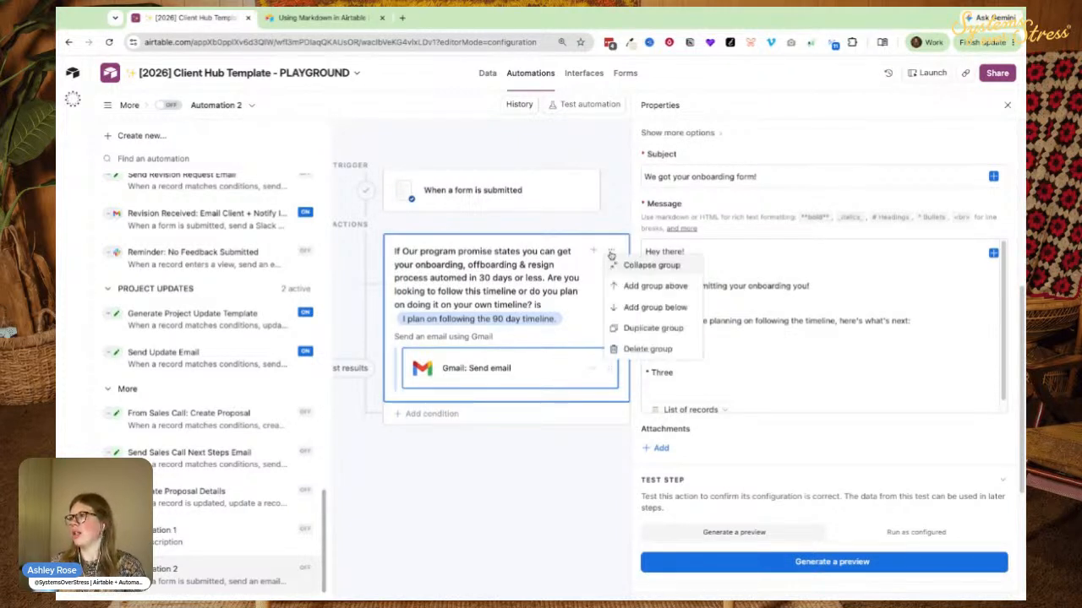
pyautogui.click(624, 331)
pyautogui.click(448, 427)
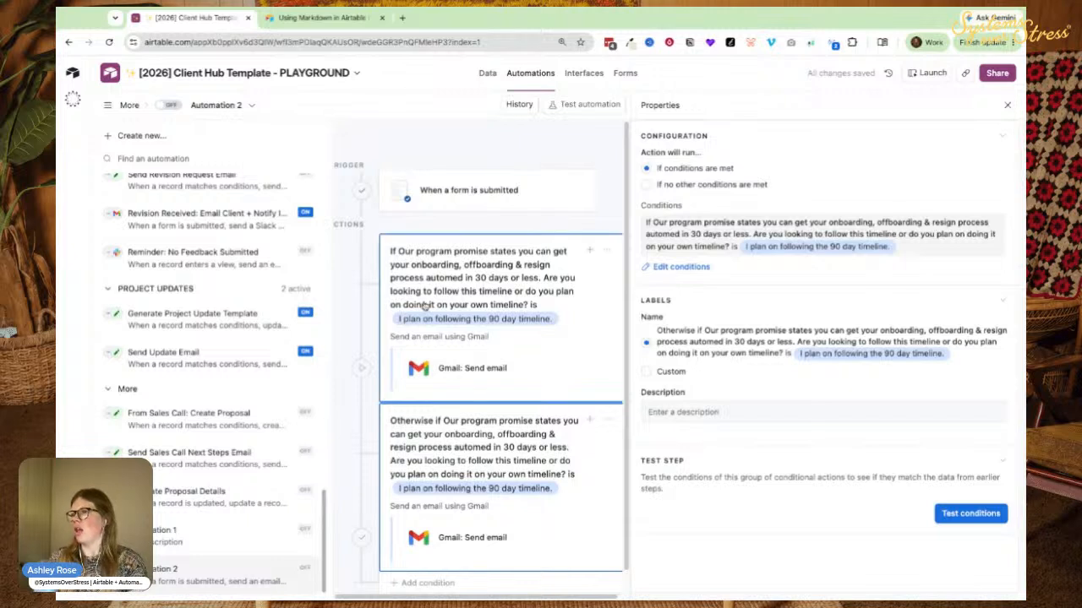
pyautogui.click(680, 266)
pyautogui.click(761, 317)
pyautogui.click(710, 389)
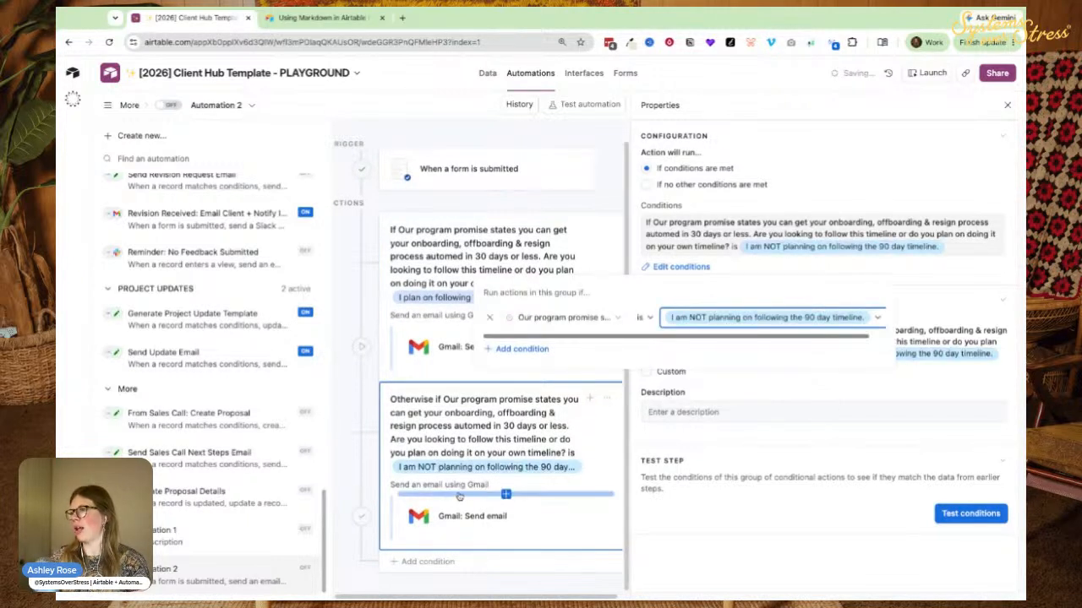
# Insert NOT into the second branch's email message and hide the automation list.
pyautogui.click(448, 515)
pyautogui.scroll(-2, 675, 422)
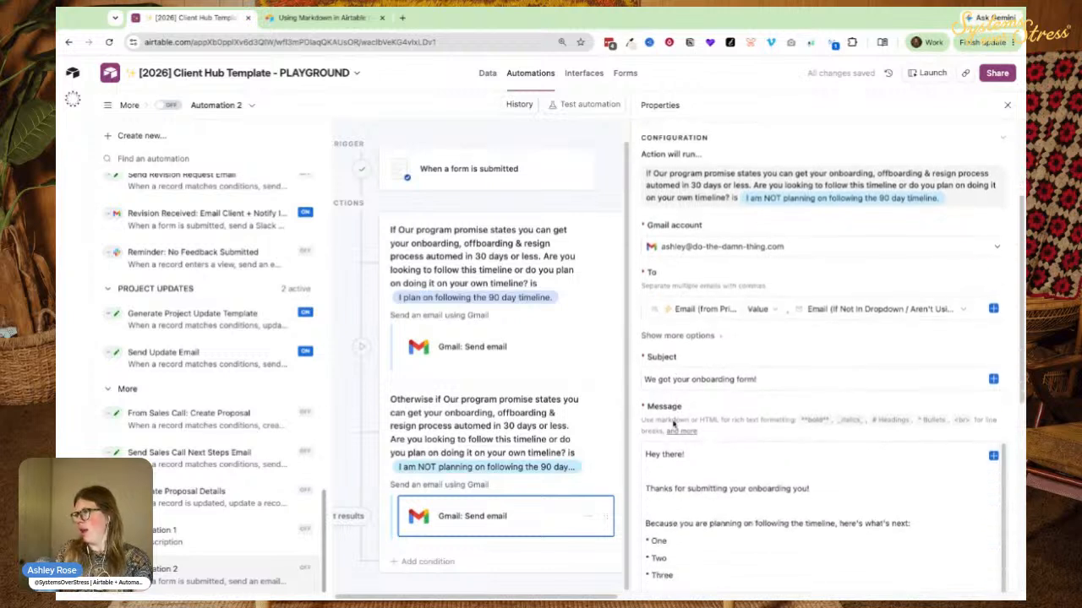
pyautogui.scroll(-1, 674, 424)
pyautogui.click(758, 466)
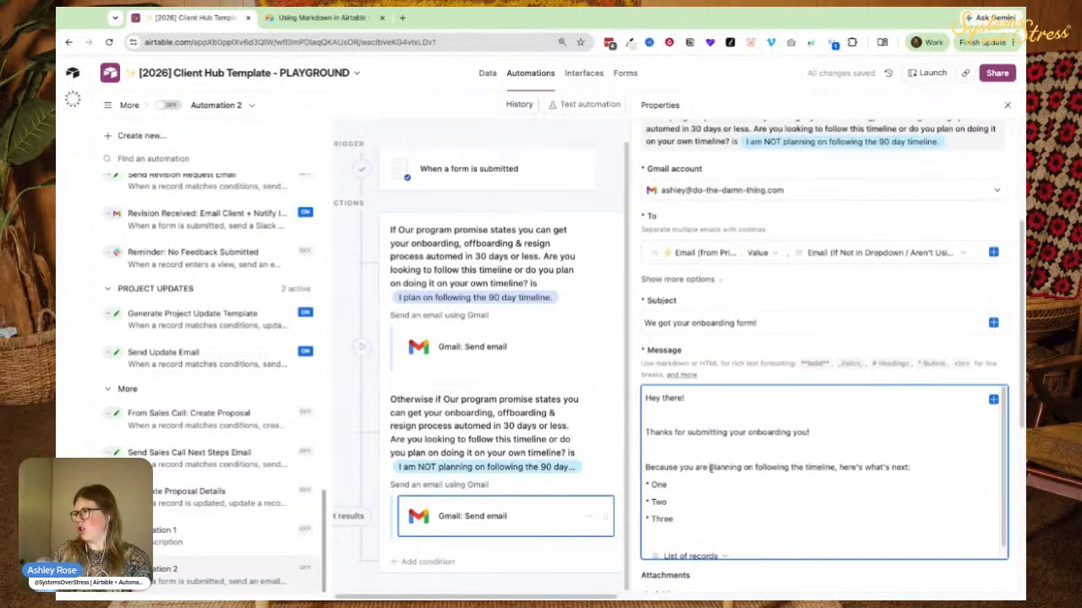
pyautogui.write('NOT')
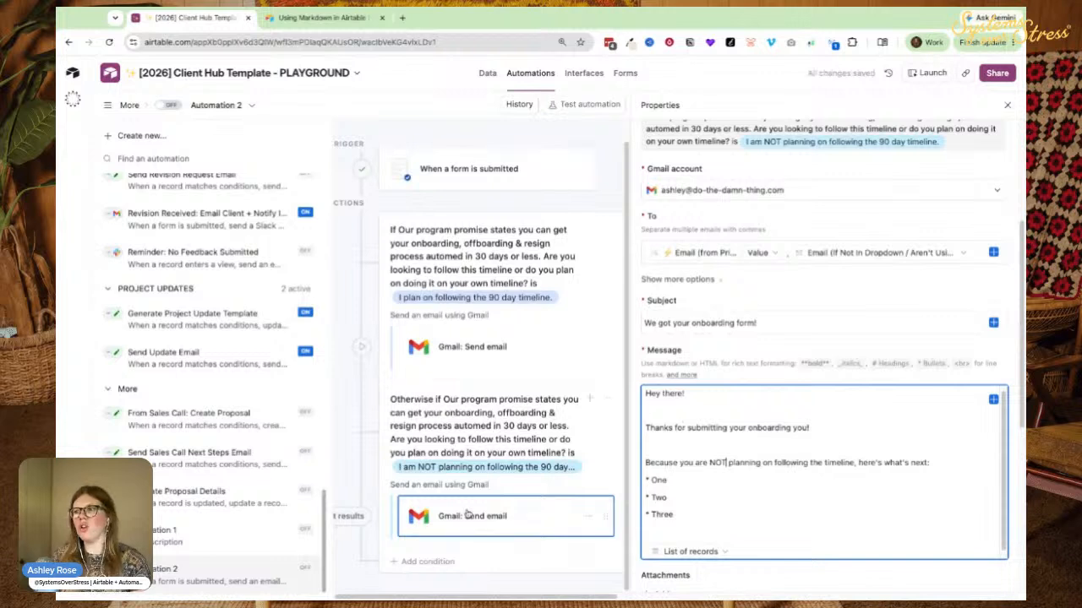
pyautogui.moveTo(451, 325)
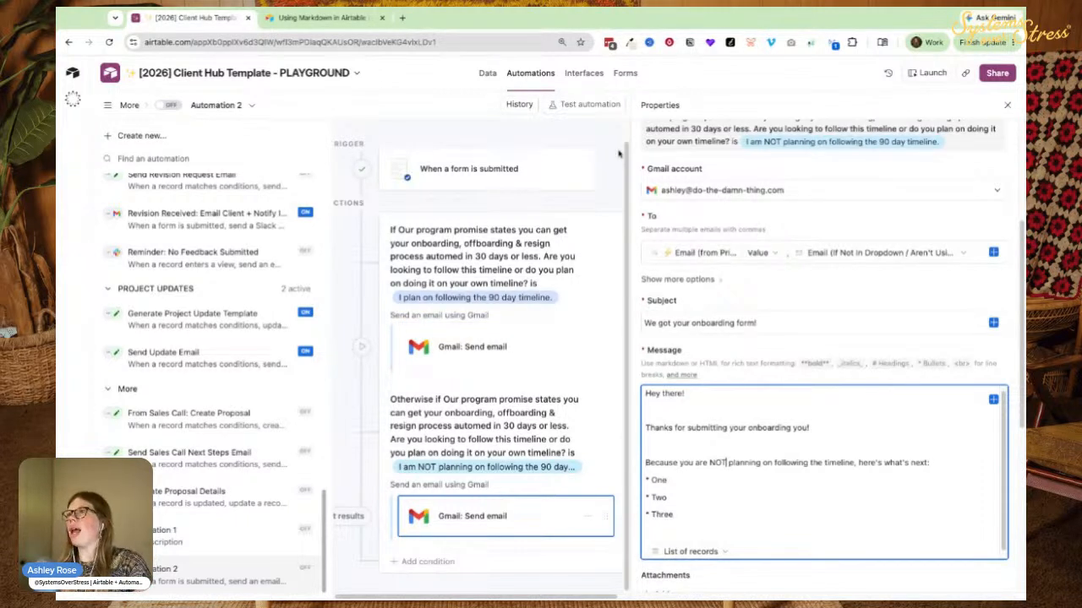
pyautogui.click(115, 105)
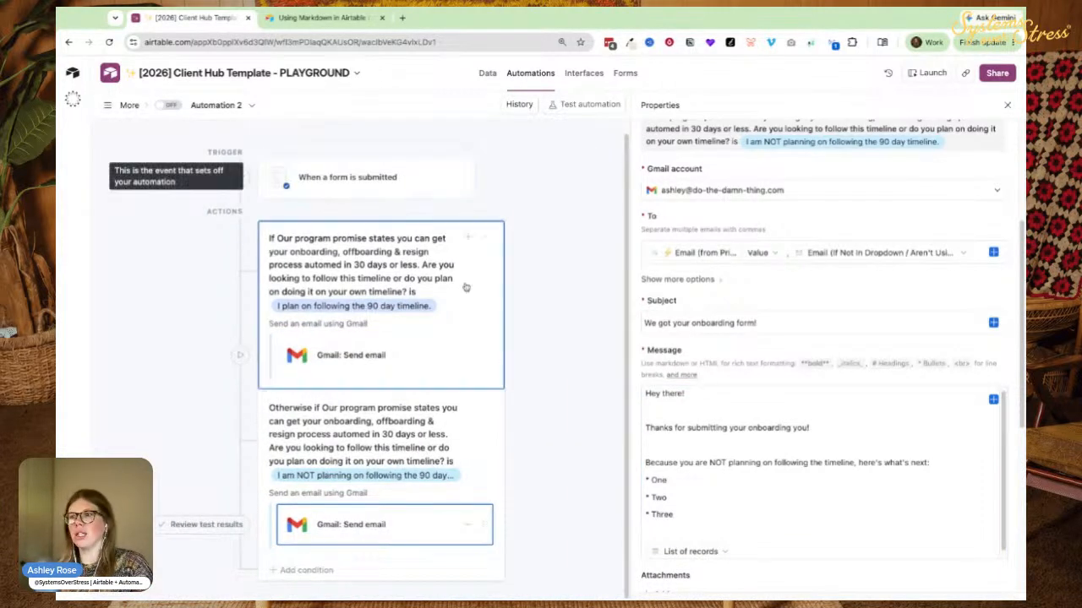
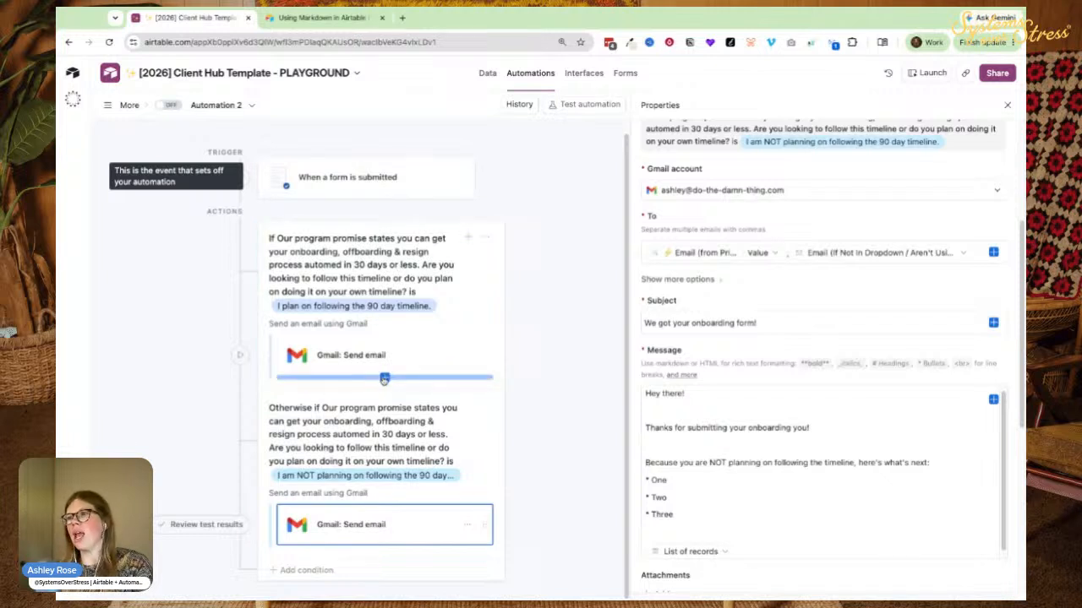
# Open the add-step menu below the first Gmail email action and browse the available step types.
pyautogui.click(385, 380)
pyautogui.scroll(-3, 326, 477)
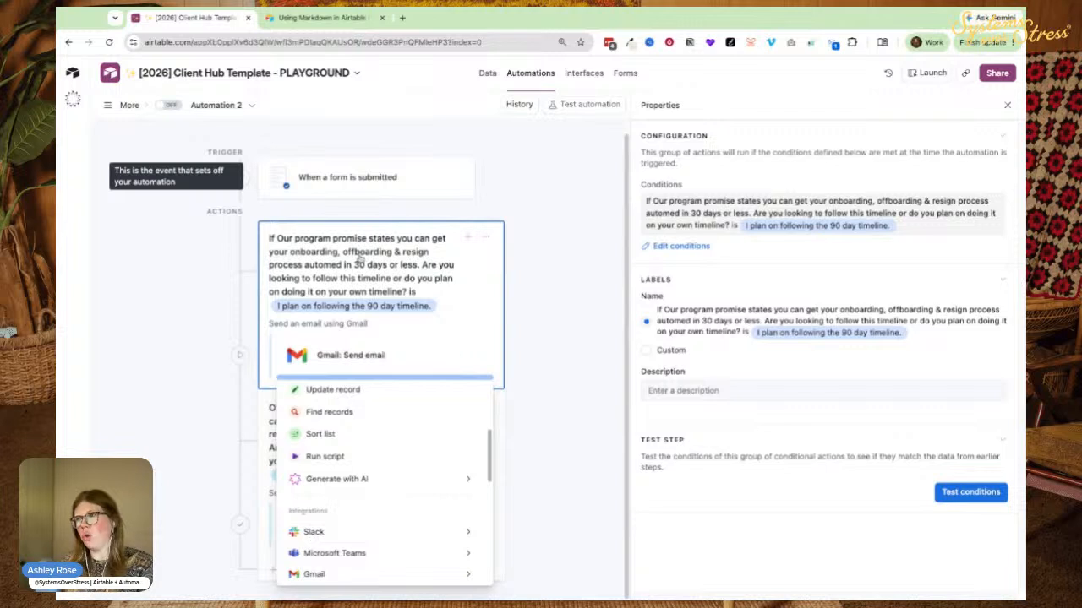
# Add a Slack send-message step after the form trigger, posting from SOS Team Slack to #admin-chat.
pyautogui.click(376, 202)
pyautogui.click(381, 214)
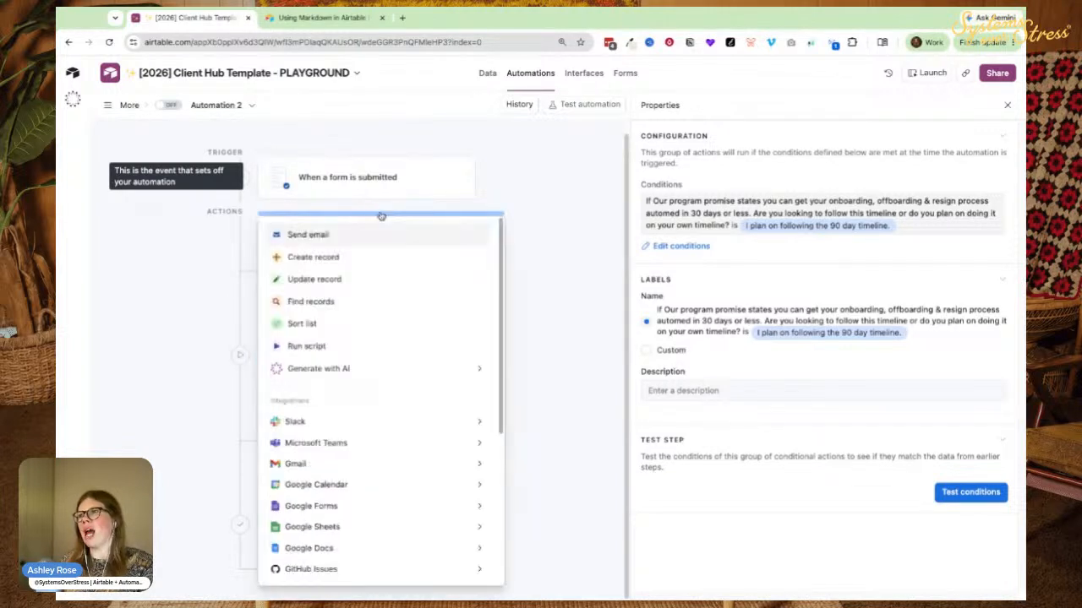
pyautogui.moveTo(473, 423)
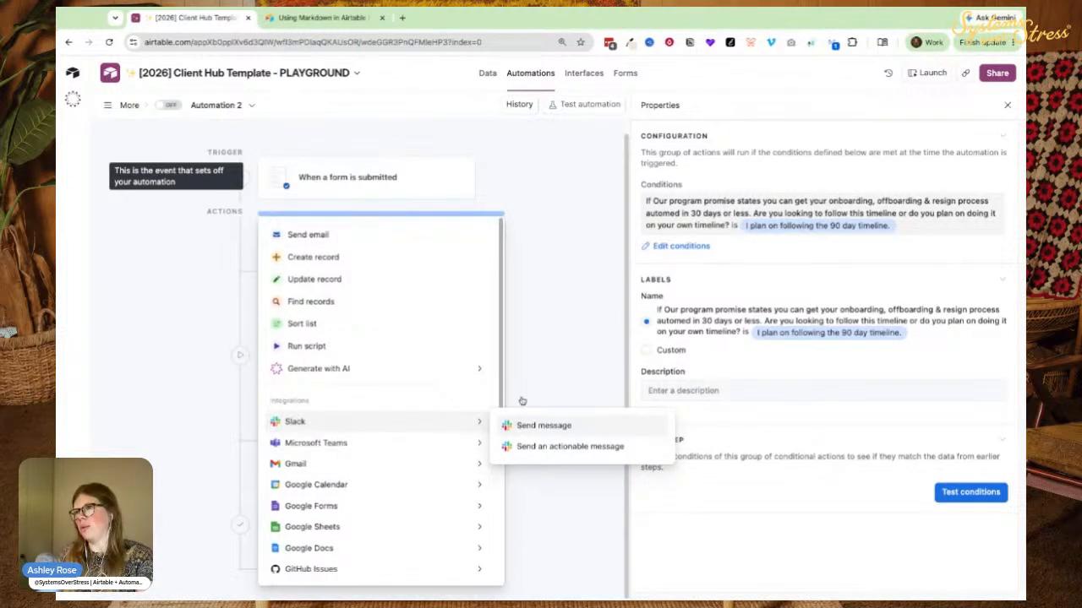
pyautogui.click(520, 427)
pyautogui.click(686, 381)
pyautogui.click(675, 429)
pyautogui.click(664, 428)
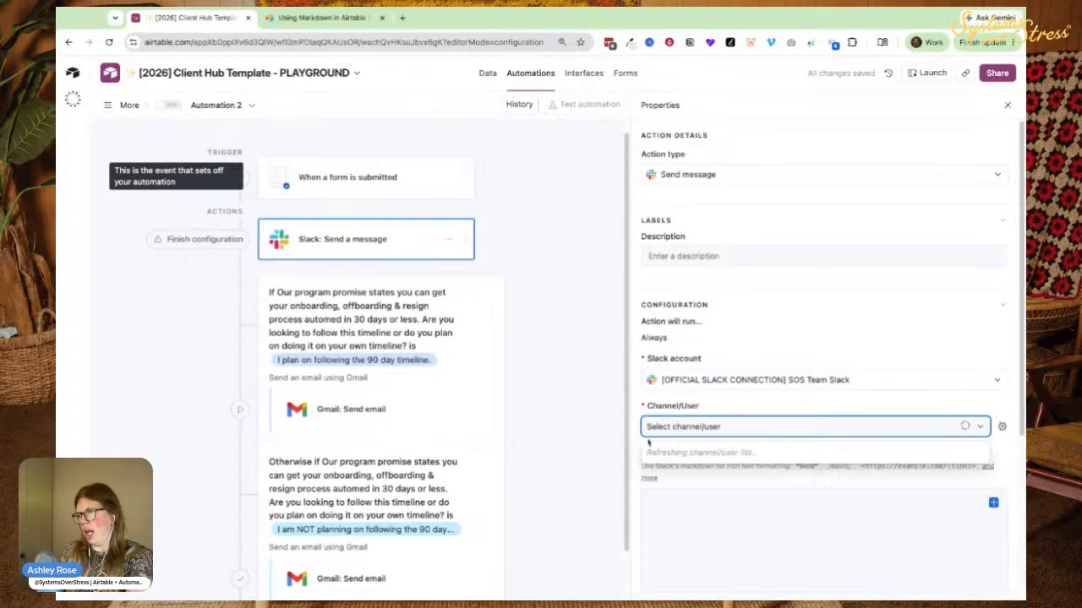
pyautogui.write('admin')
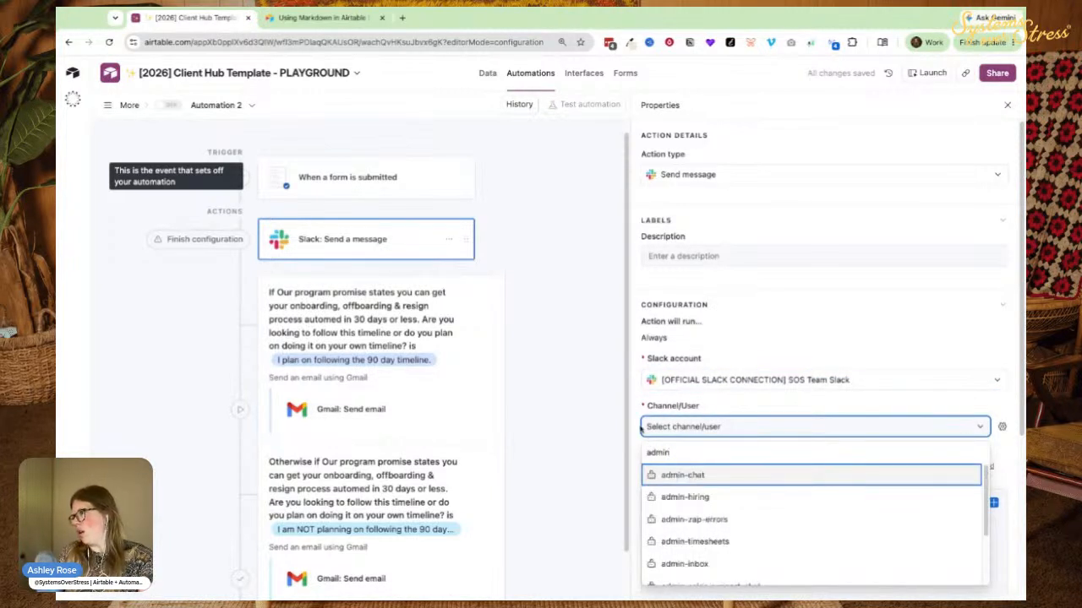
pyautogui.click(682, 475)
# Write the message '*NEW ONBOARDING FORM SUBMITTED!*' followed by the PRIMARY CLIENT RECORD field.
pyautogui.click(681, 504)
pyautogui.write('*')
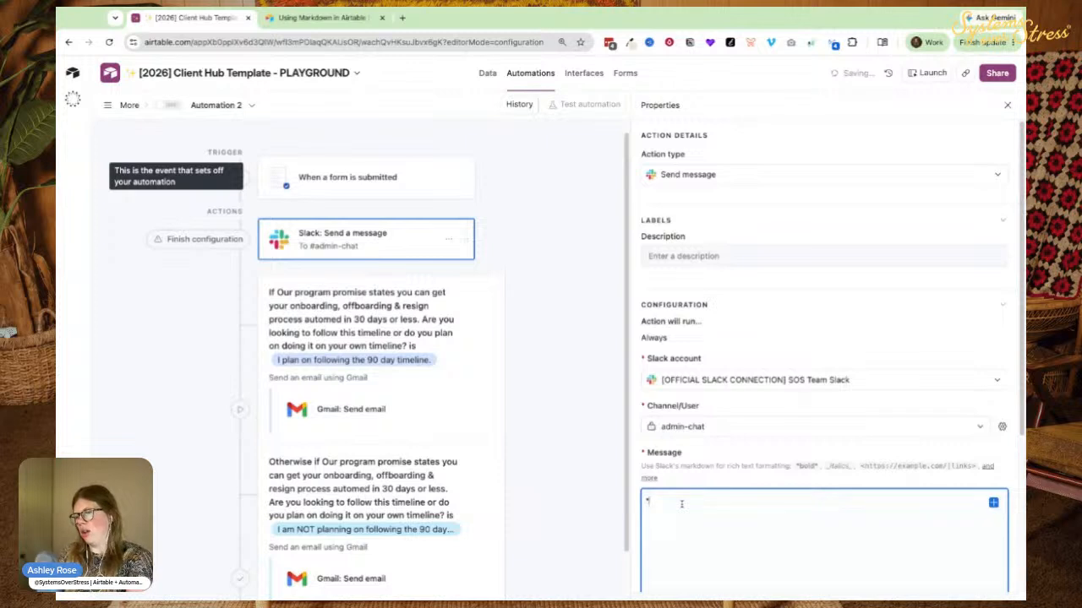
pyautogui.write('NEW ONBOARDING FORM SUBMITTED!*')
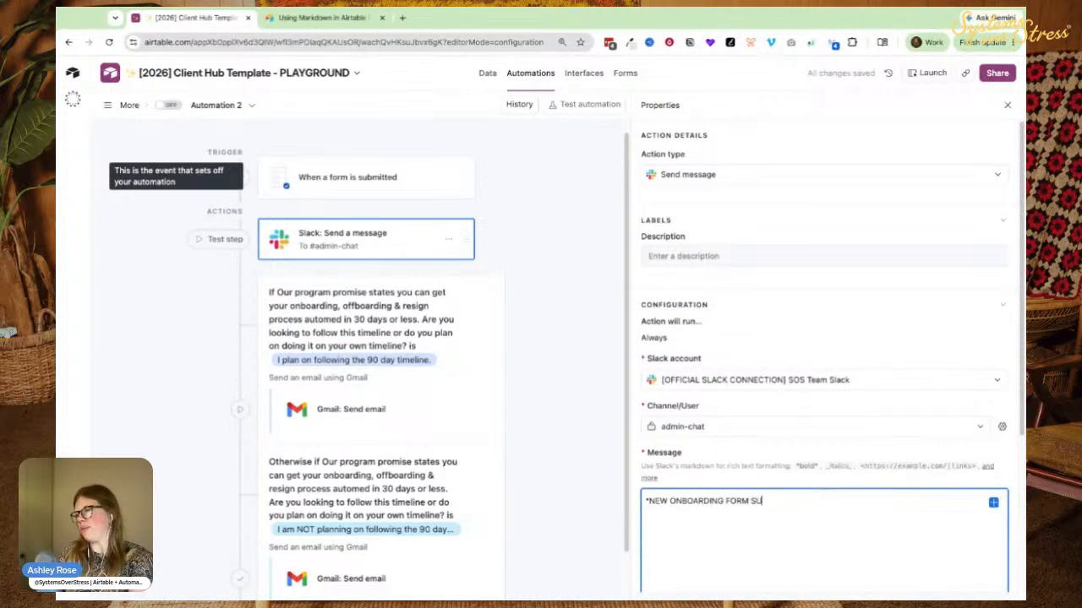
pyautogui.press('Return')
pyautogui.press('Return')
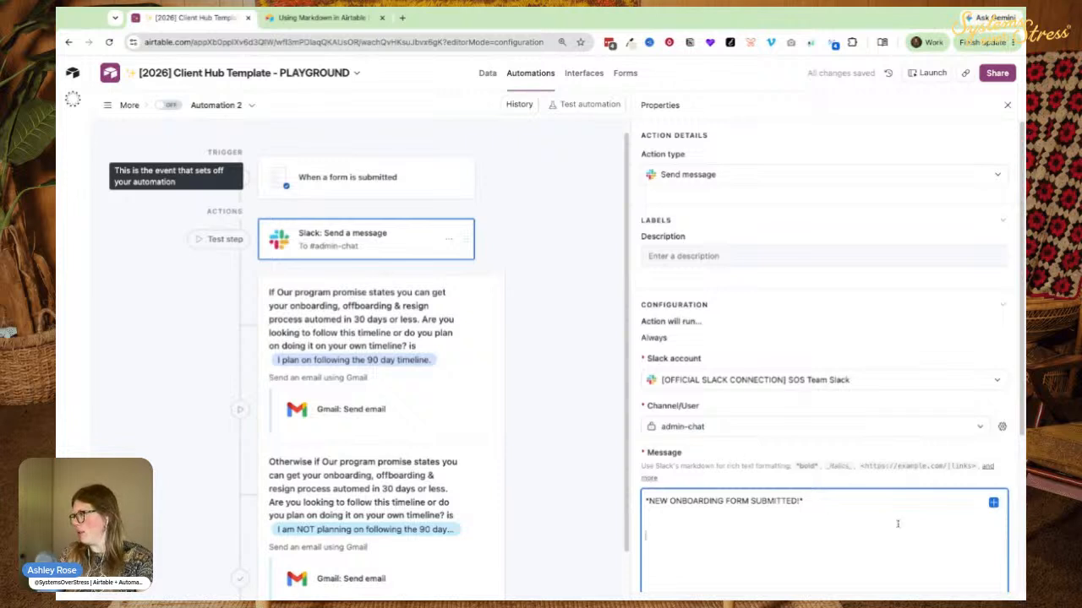
pyautogui.click(993, 502)
pyautogui.scroll(-5, 946, 405)
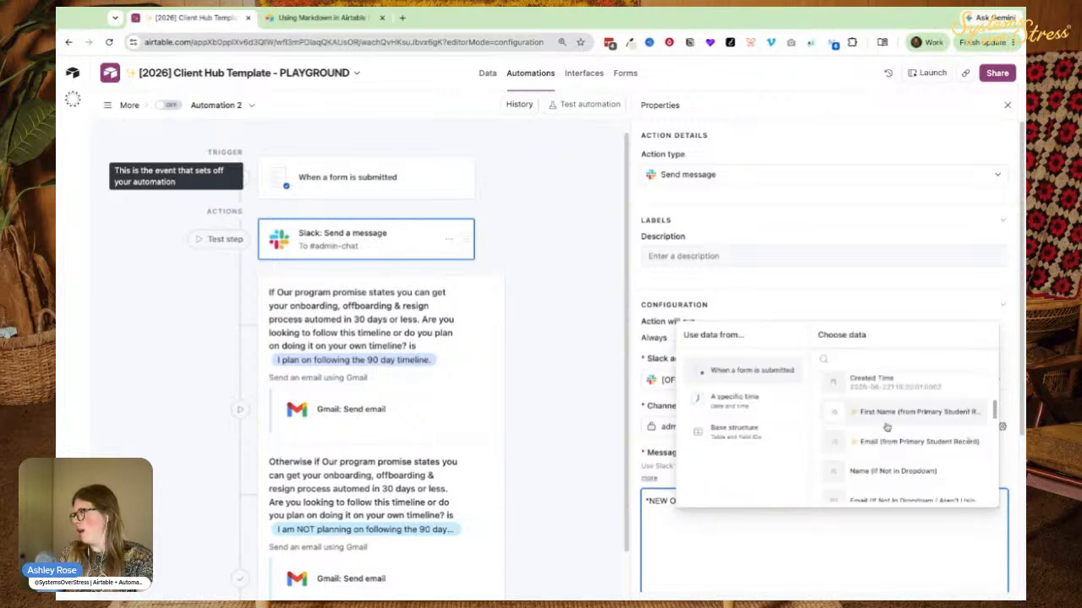
pyautogui.scroll(3, 877, 414)
pyautogui.click(867, 445)
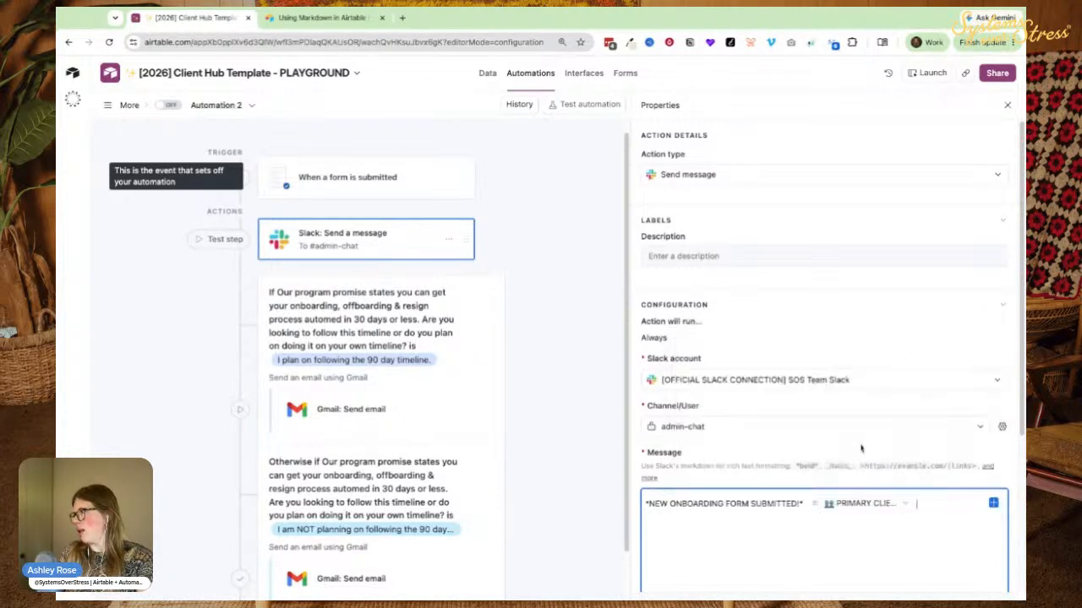
pyautogui.scroll(-1, 743, 528)
pyautogui.press('Return')
pyautogui.press('Return')
pyautogui.press('Return')
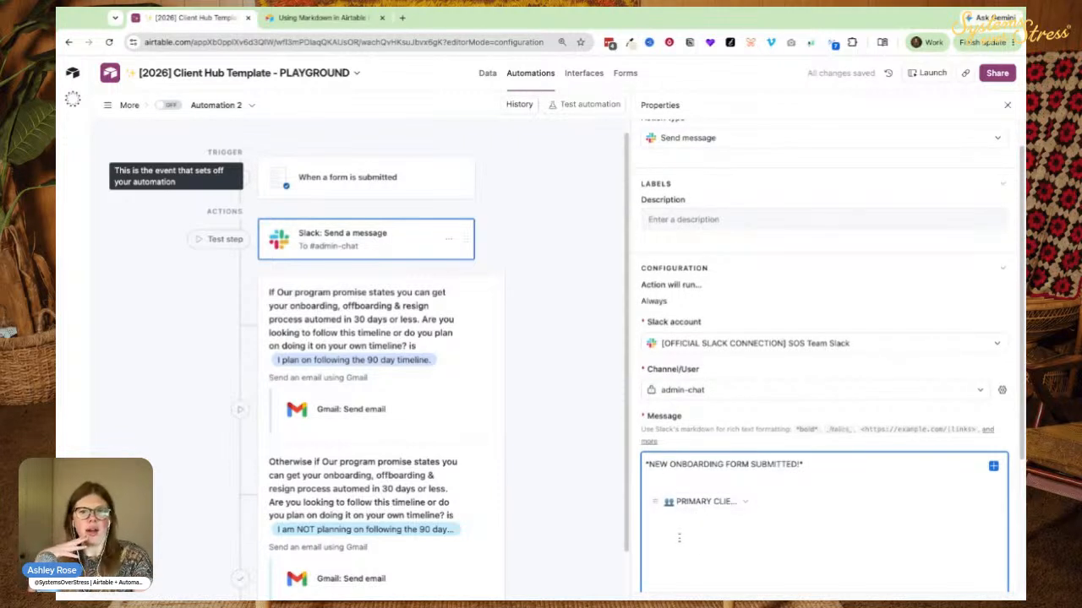
pyautogui.scroll(-1, 195, 338)
pyautogui.scroll(1, 237, 305)
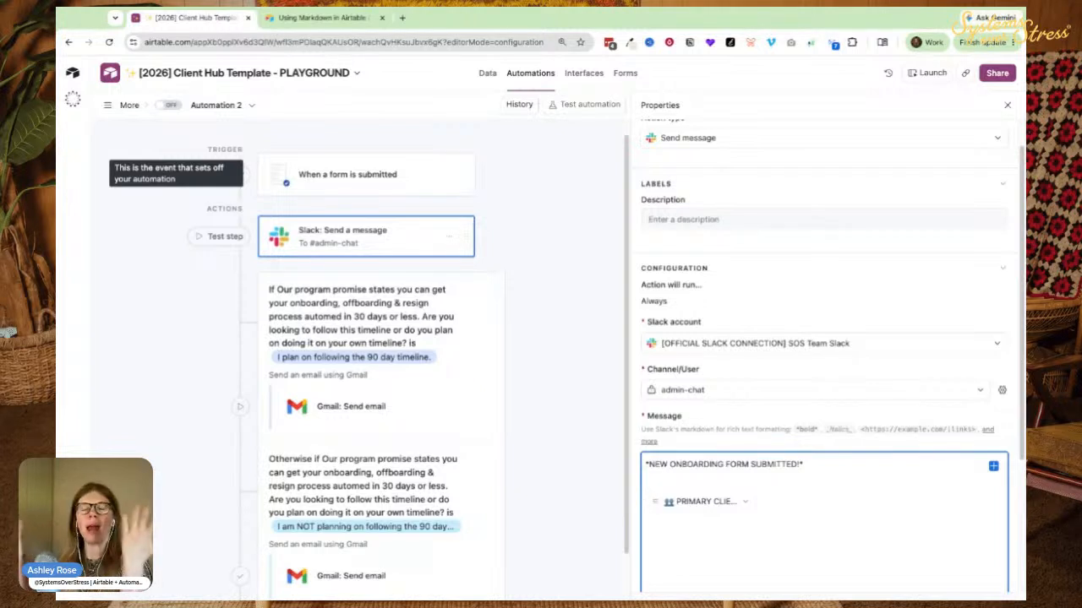
pyautogui.scroll(-2, 510, 191)
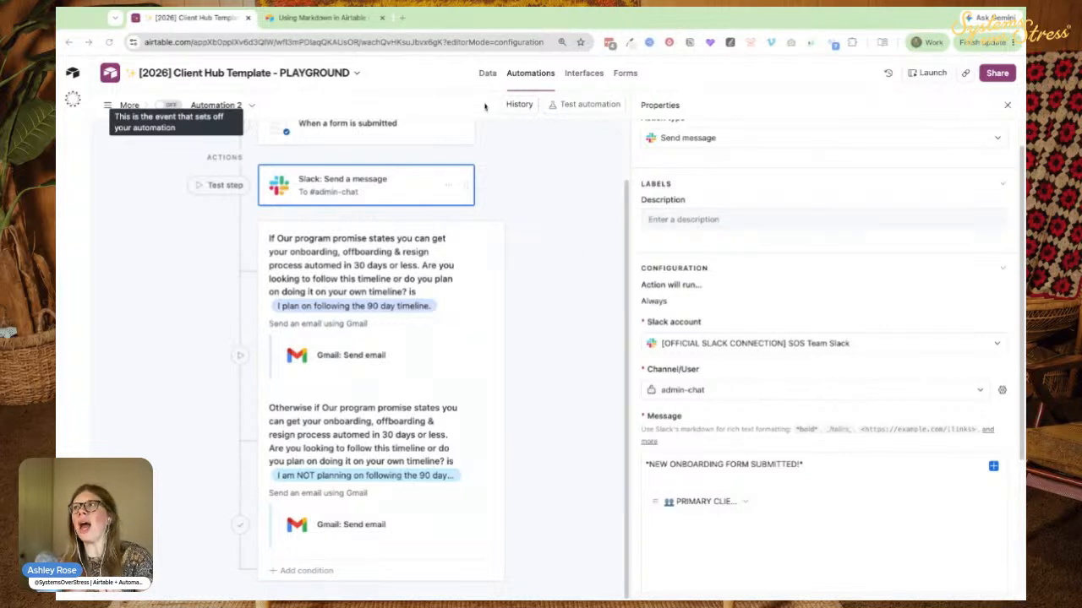
# Open the hidden ONBOARDING FORM table and review Client 4's record fields.
pyautogui.click(488, 72)
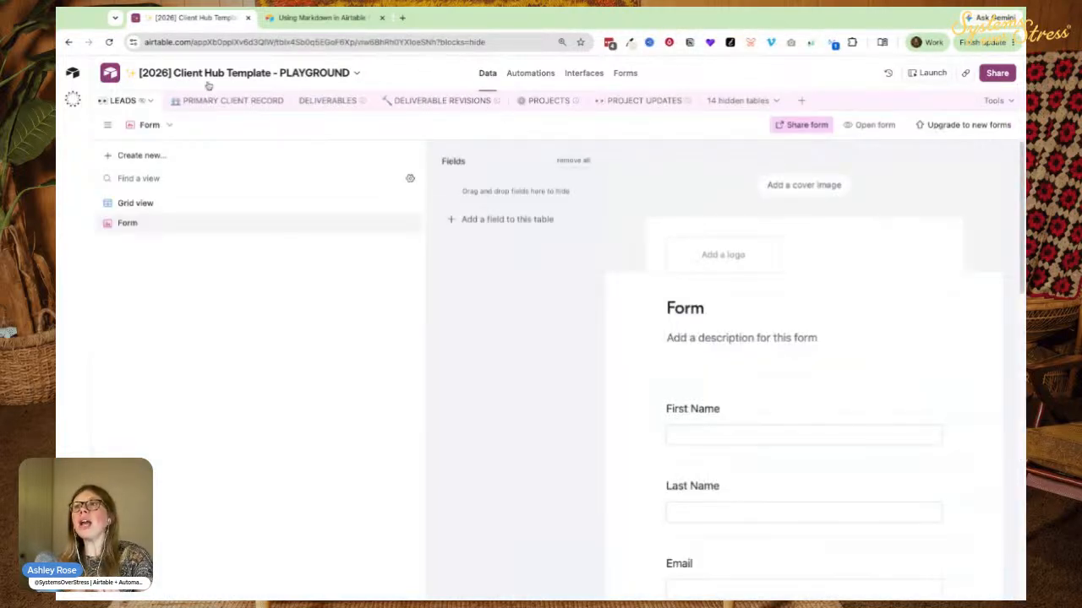
pyautogui.click(736, 101)
pyautogui.click(549, 245)
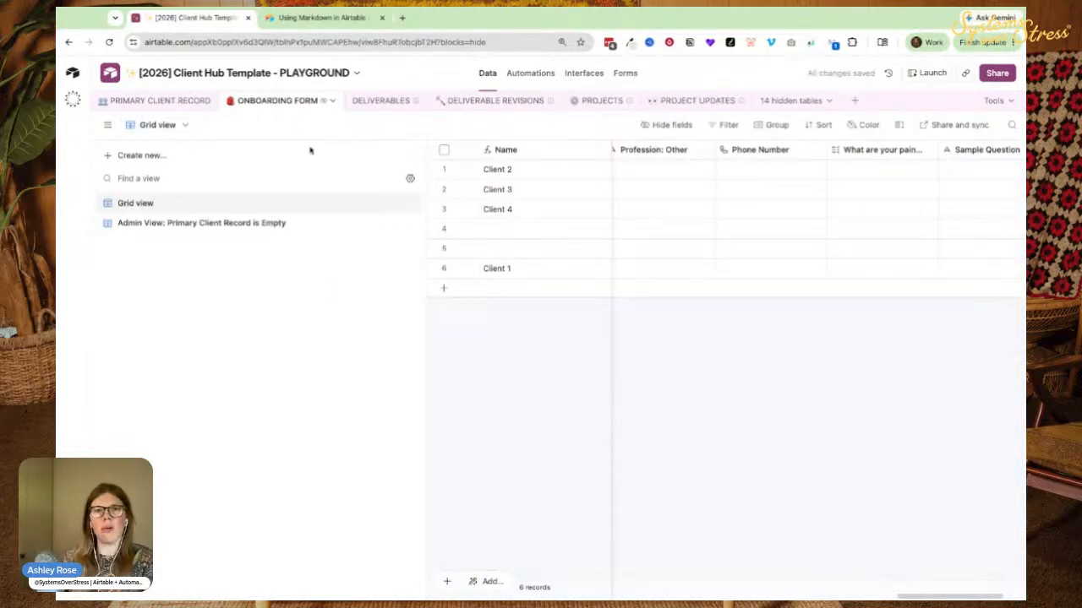
pyautogui.click(107, 125)
pyautogui.click(447, 210)
pyautogui.press('Left')
pyautogui.press('Left')
pyautogui.press('Left')
pyautogui.press('Left')
pyautogui.press('Left')
pyautogui.press('Left')
pyautogui.press('Left')
pyautogui.press('Right')
pyautogui.press('Right')
pyautogui.press('Right')
pyautogui.press('Right')
pyautogui.press('Right')
pyautogui.press('Right')
pyautogui.press('Right')
pyautogui.press('Right')
pyautogui.press('Right')
pyautogui.press('Right')
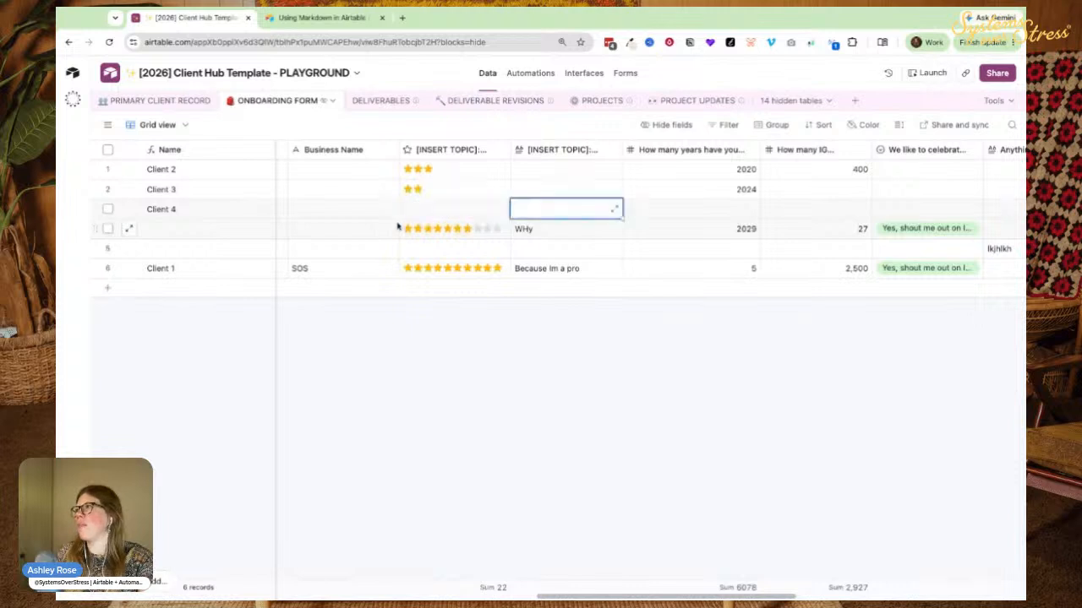
# Group the ONBOARDING FORM records by Profession.
pyautogui.click(772, 127)
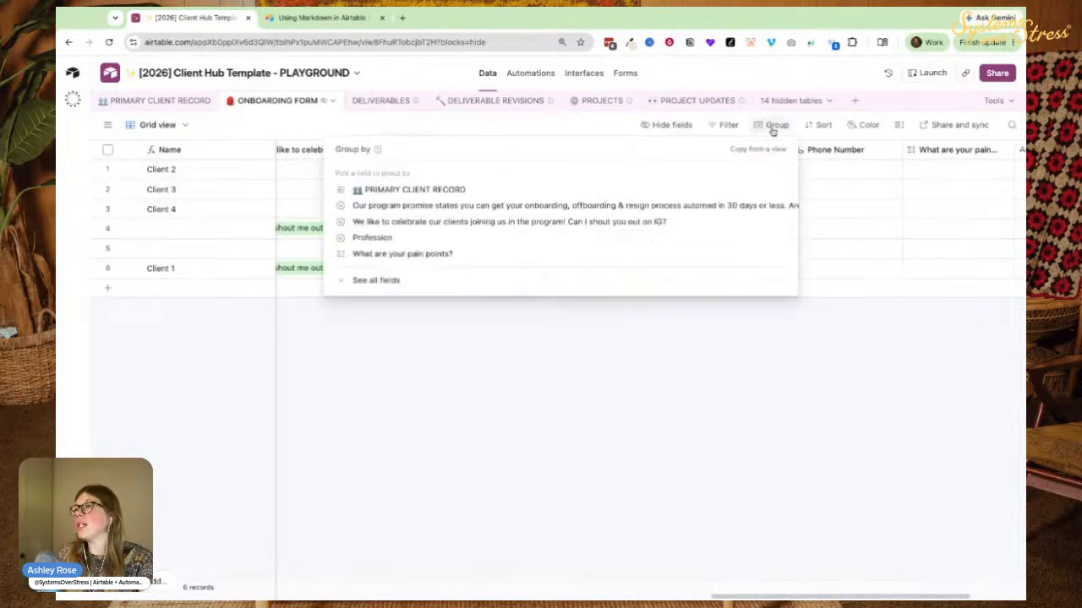
pyautogui.click(364, 280)
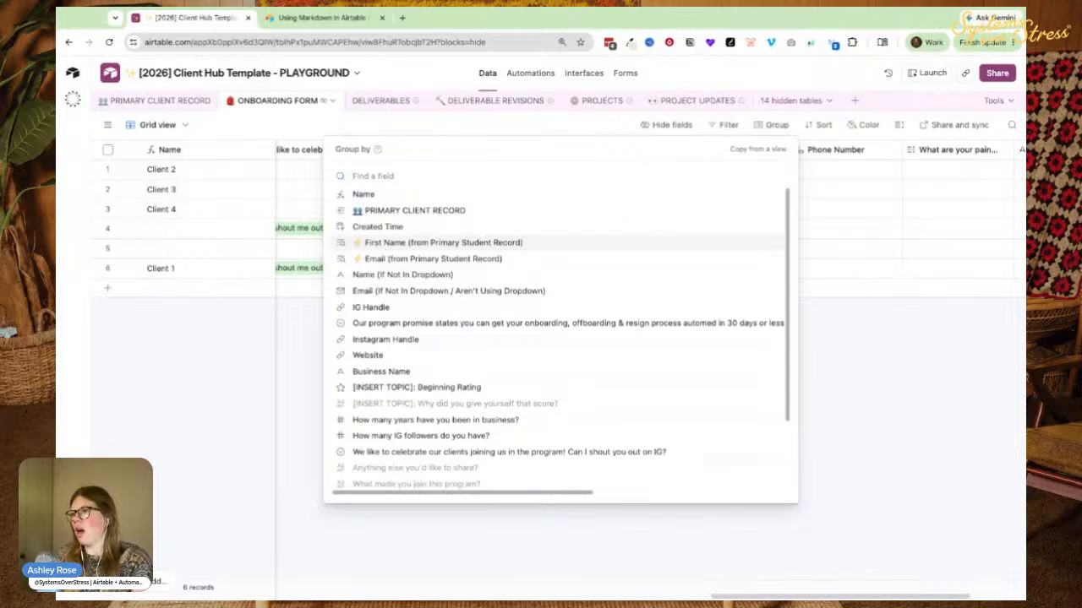
pyautogui.click(638, 123)
pyautogui.click(670, 151)
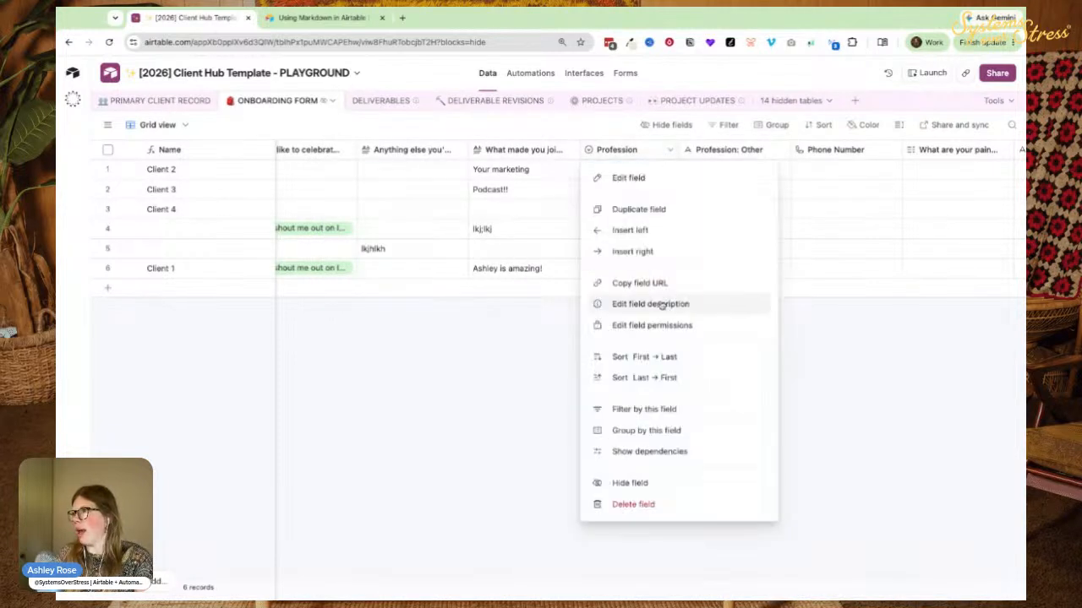
pyautogui.click(646, 430)
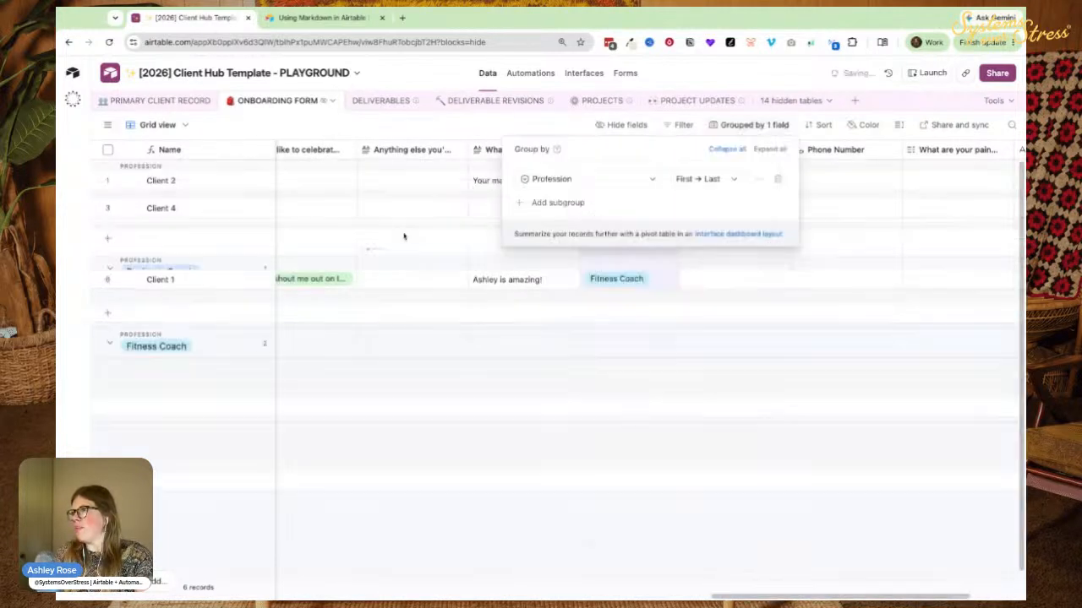
# Set Client 4's profession to Money Coach and the unnamed record's to Business Coach.
pyautogui.click(617, 200)
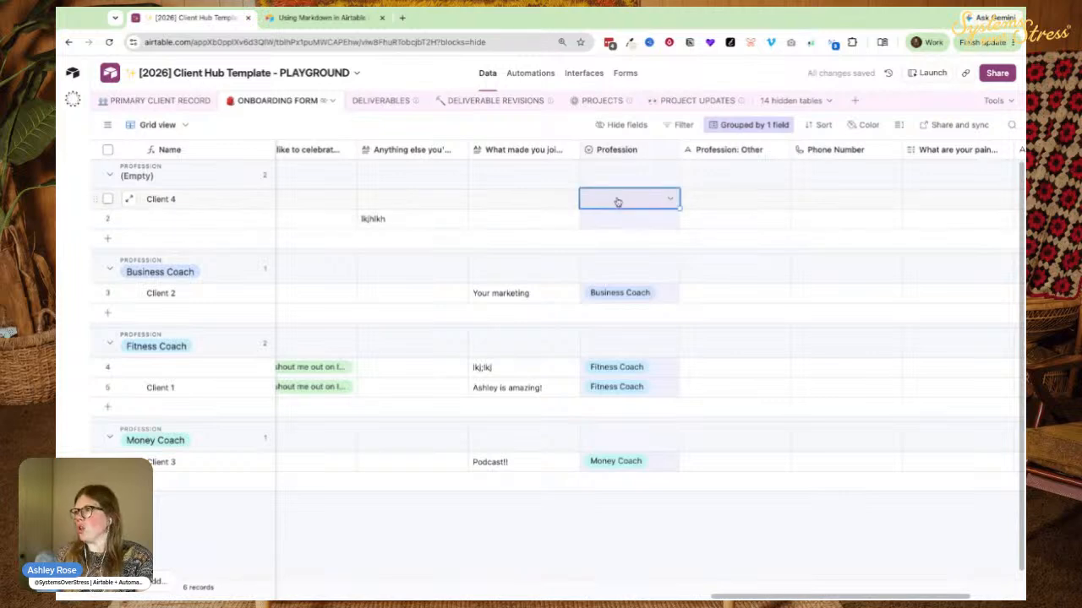
pyautogui.click(617, 200)
pyautogui.click(606, 311)
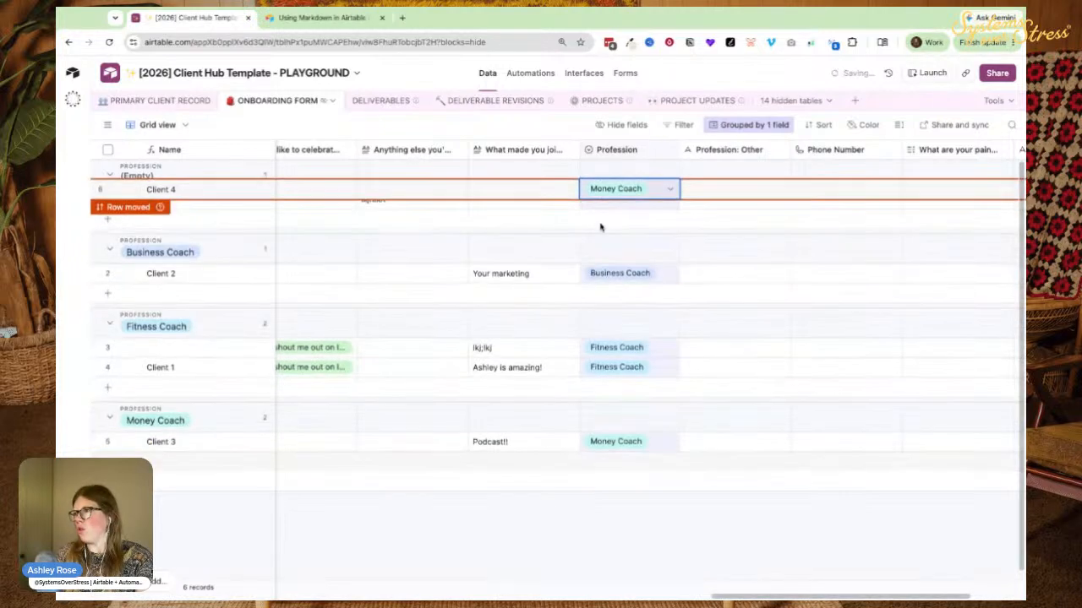
pyautogui.click(599, 201)
pyautogui.click(599, 201)
pyautogui.click(621, 261)
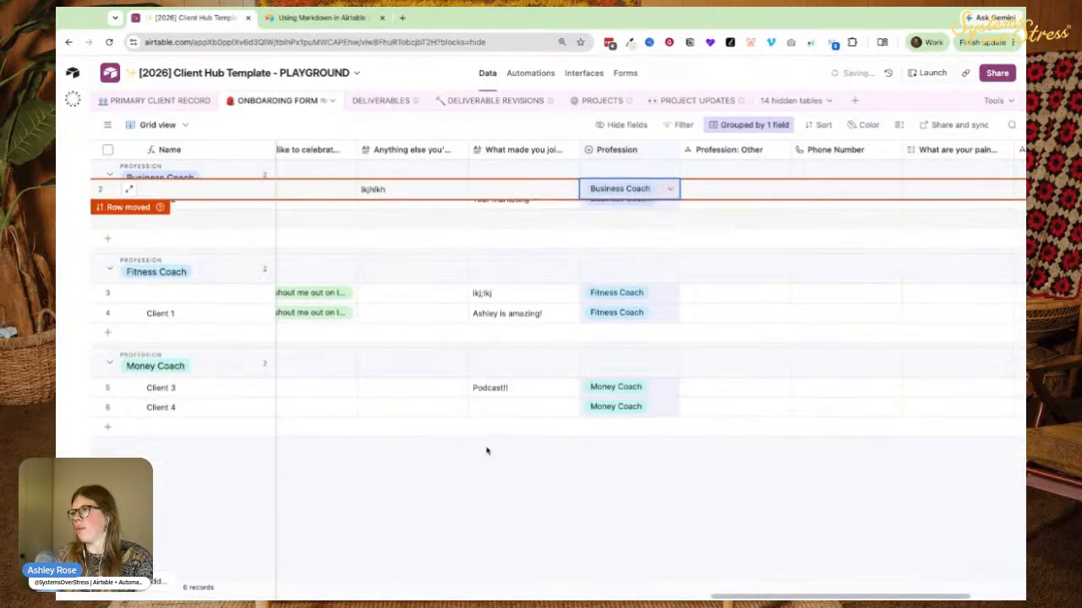
pyautogui.click(469, 442)
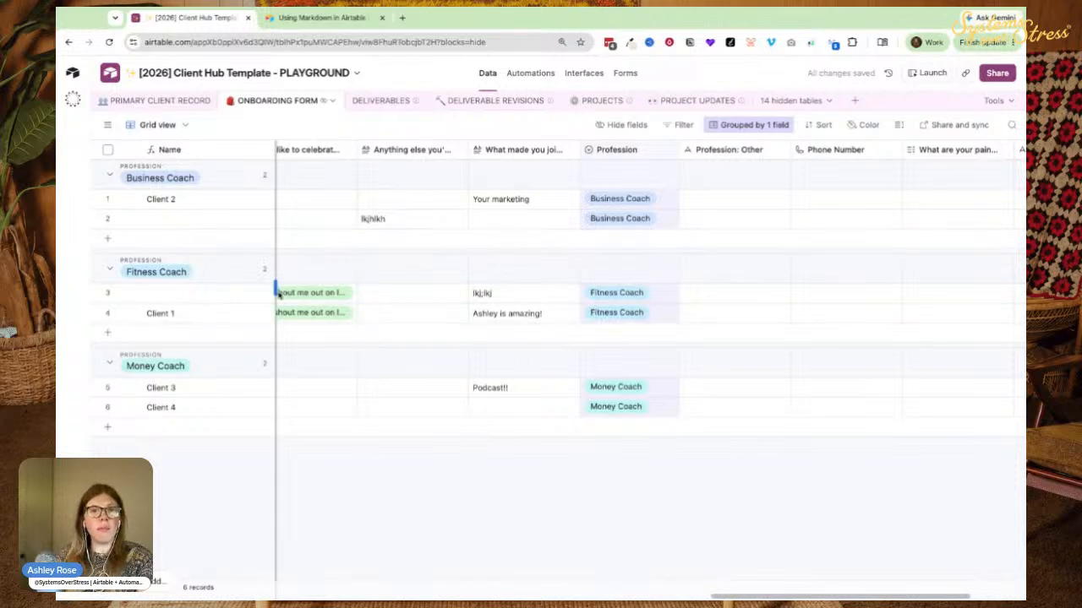
# Review Client 2's record fields, then move to the interface designer.
pyautogui.click(435, 198)
pyautogui.press('Left')
pyautogui.press('Left')
pyautogui.press('Left')
pyautogui.press('Left')
pyautogui.press('Left')
pyautogui.press('Left')
pyautogui.press('Left')
pyautogui.press('Left')
pyautogui.press('Left')
pyautogui.press('Left')
pyautogui.press('Left')
pyautogui.press('Left')
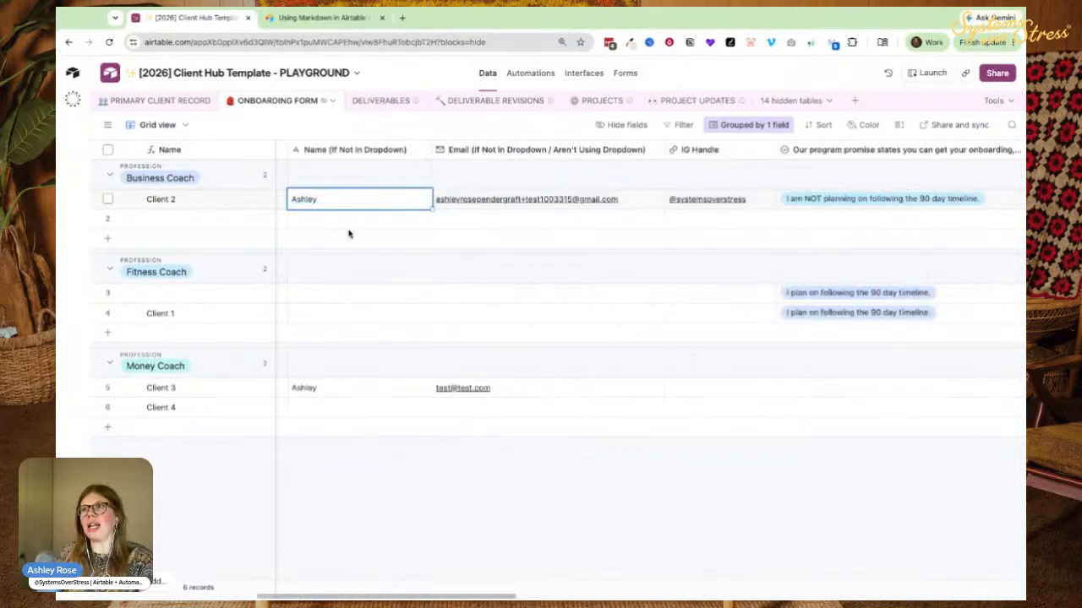
pyautogui.press('Right')
pyautogui.press('Right')
pyautogui.press('Right')
pyautogui.press('Right')
pyautogui.press('Right')
pyautogui.press('Right')
pyautogui.press('Right')
pyautogui.press('Right')
pyautogui.press('Right')
pyautogui.press('Right')
pyautogui.press('Right')
pyautogui.press('Right')
pyautogui.press('Right')
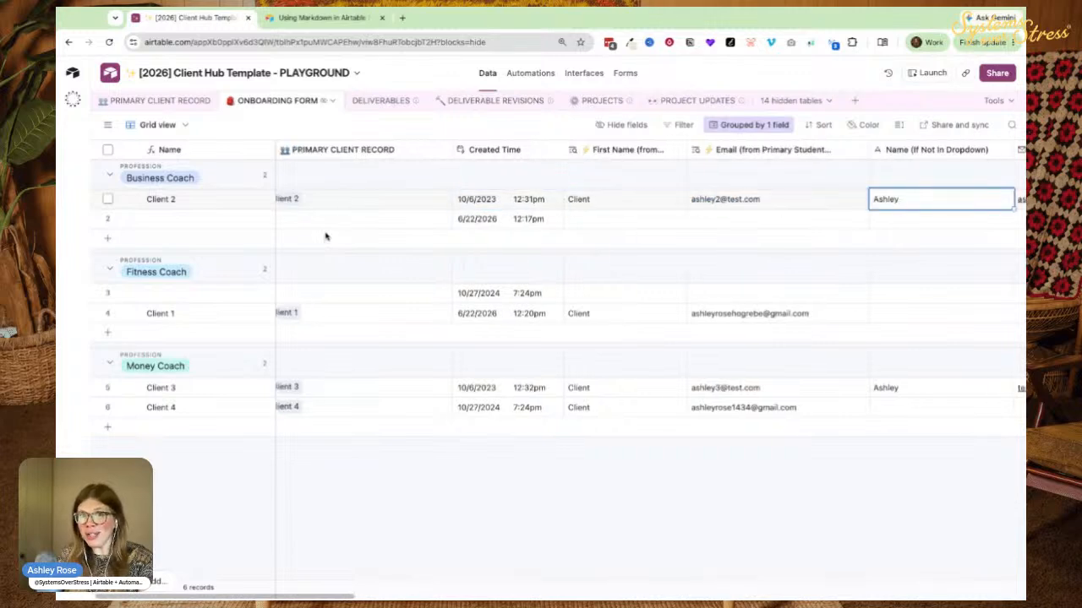
pyautogui.press('Right')
pyautogui.press('Right')
pyautogui.press('Right')
pyautogui.press('Right')
pyautogui.press('Right')
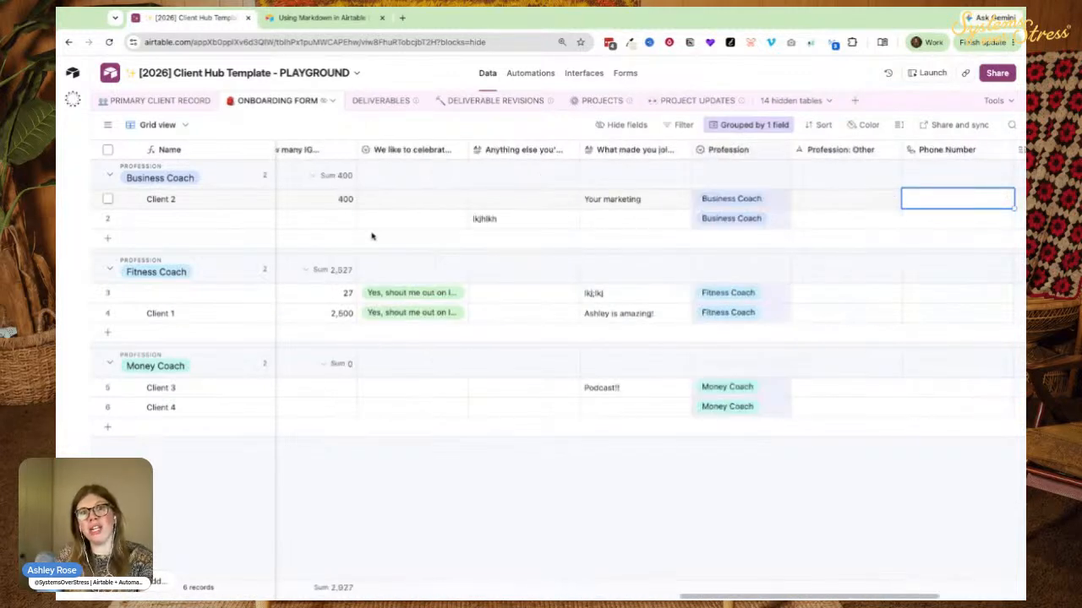
pyautogui.press('Left')
pyautogui.press('Left')
pyautogui.press('Left')
pyautogui.press('Left')
pyautogui.press('Left')
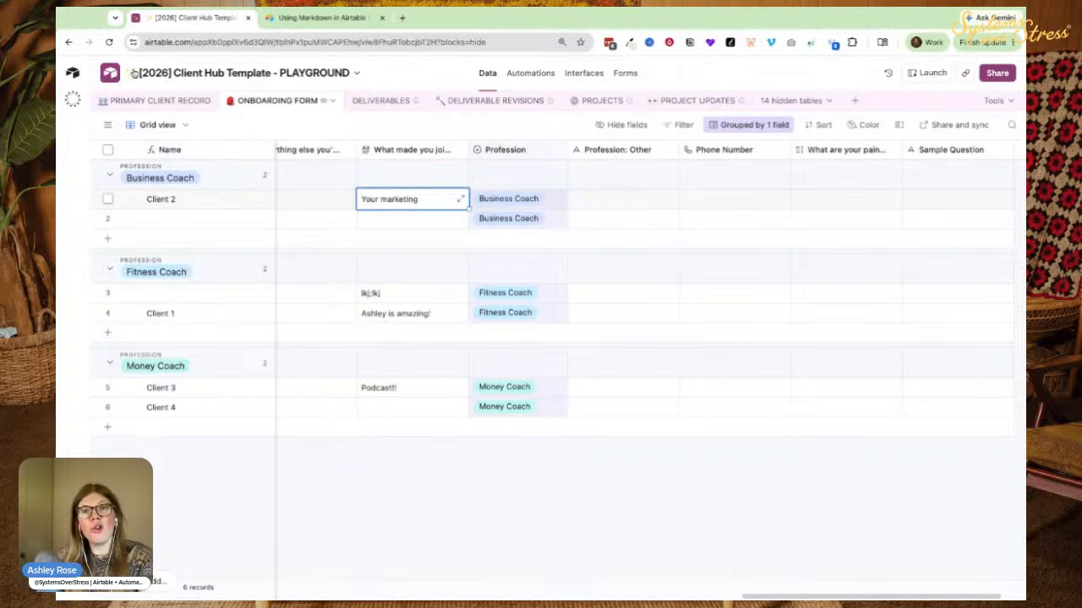
pyautogui.click(575, 73)
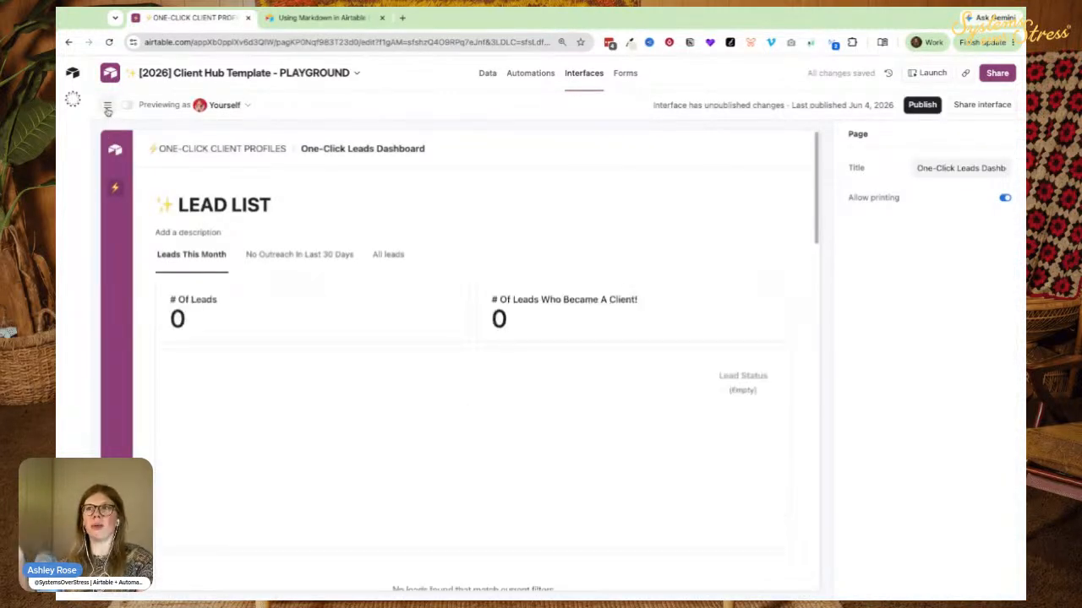
# Create a new Onboarding Form Data interface with a Dashboard layout connected to ONBOARDING FORM.
pyautogui.click(108, 106)
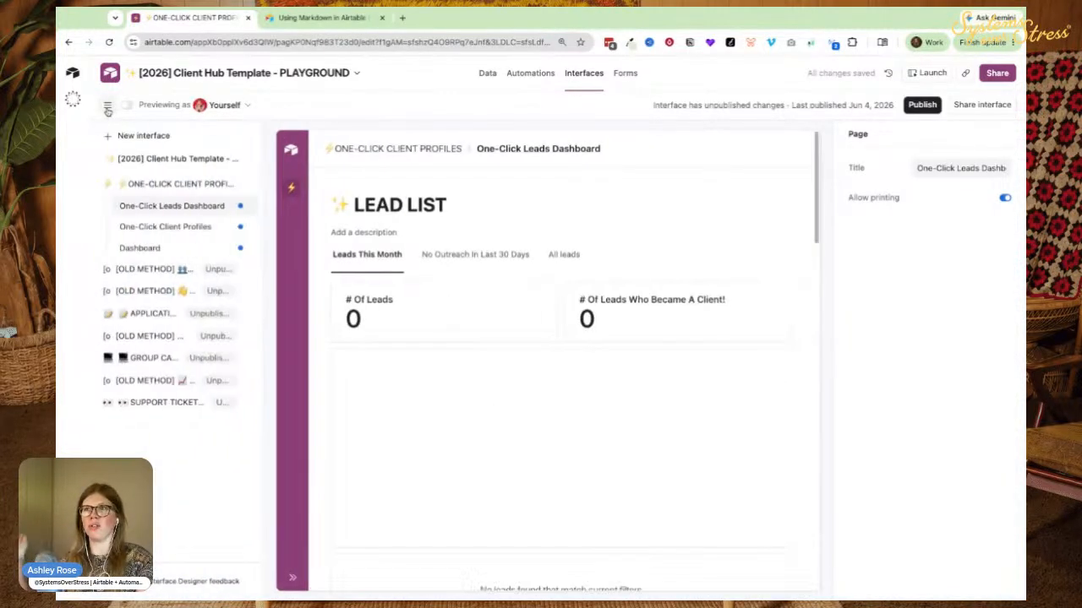
pyautogui.click(139, 136)
pyautogui.click(445, 277)
pyautogui.write('oarding Form Data')
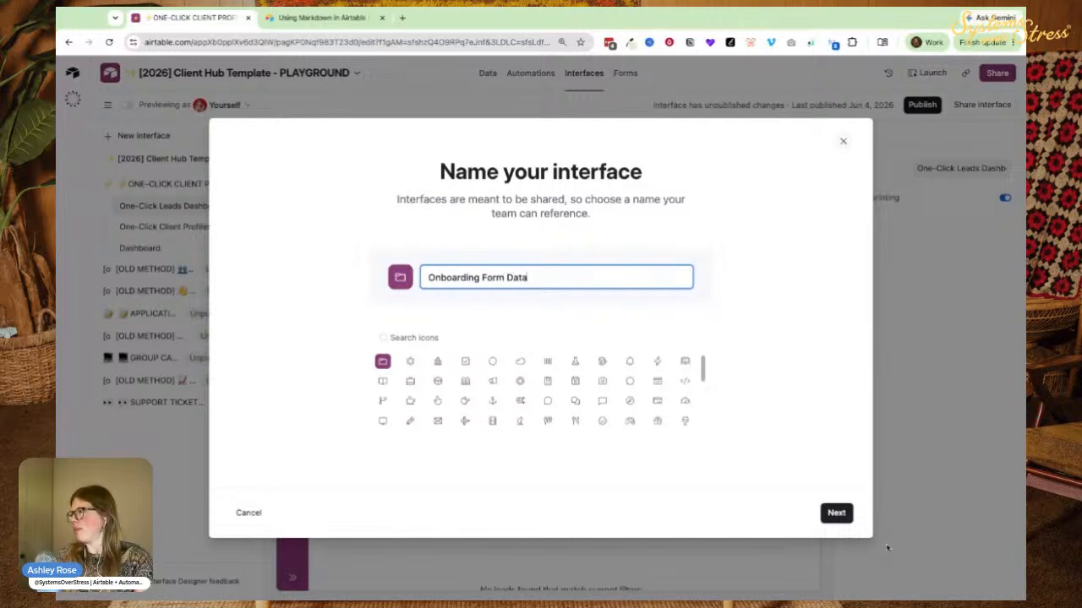
pyautogui.click(836, 513)
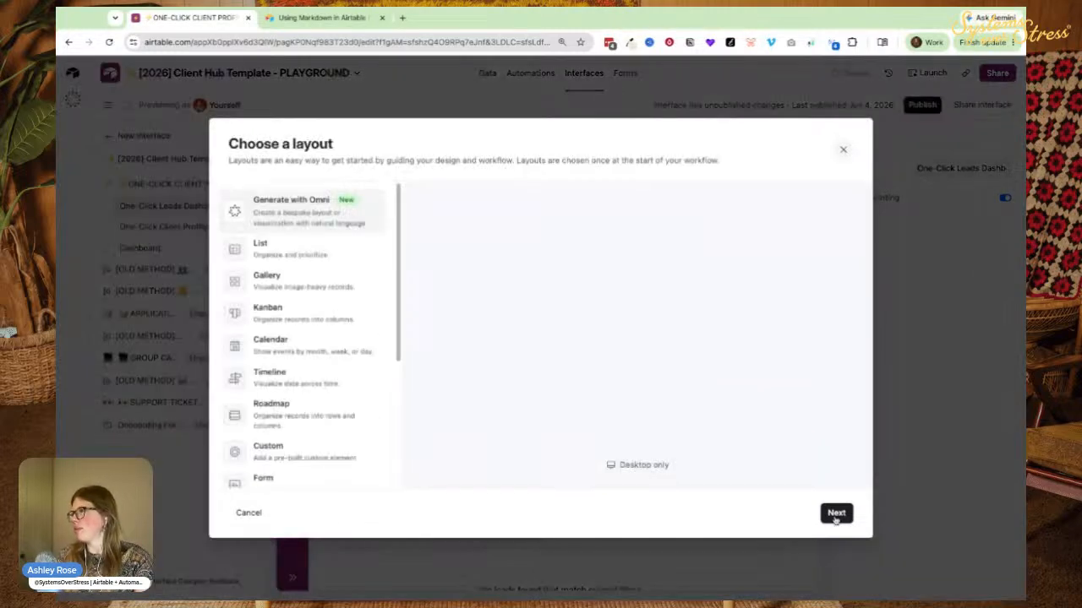
pyautogui.scroll(-3, 272, 338)
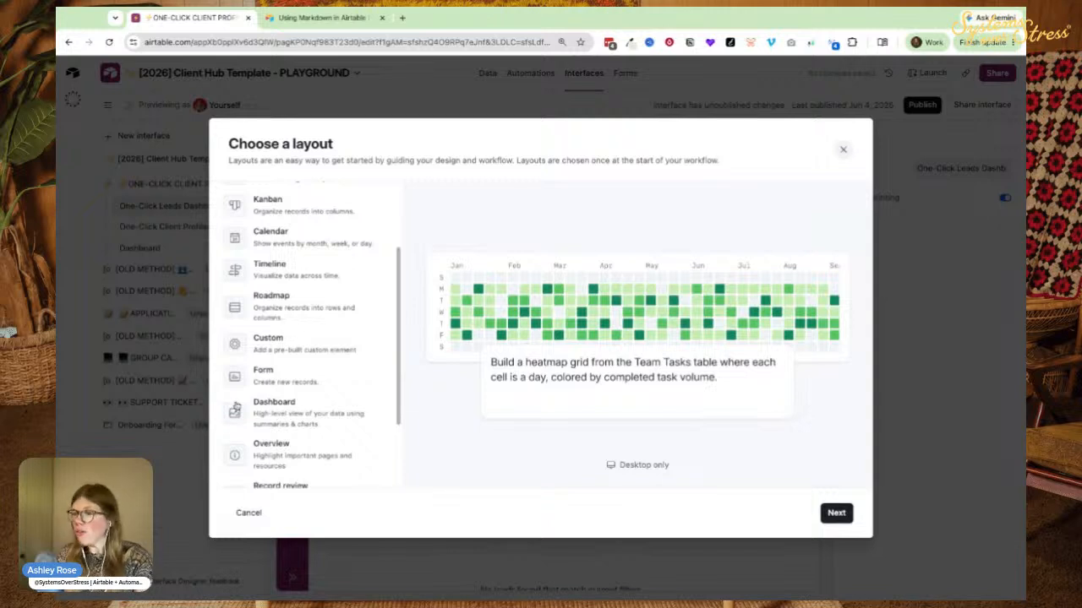
pyautogui.click(287, 414)
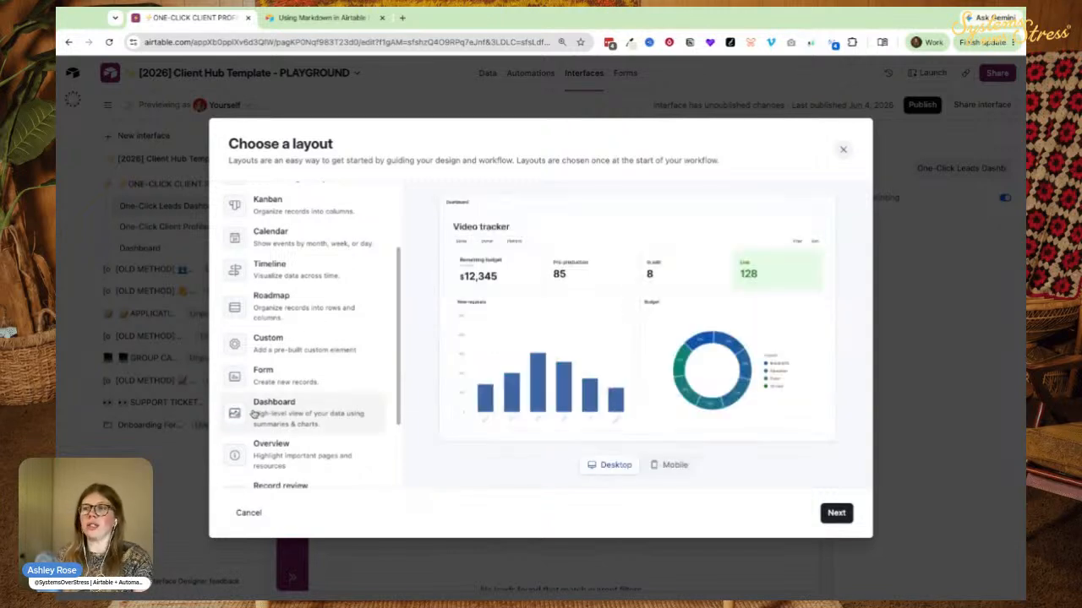
pyautogui.click(837, 514)
pyautogui.click(274, 225)
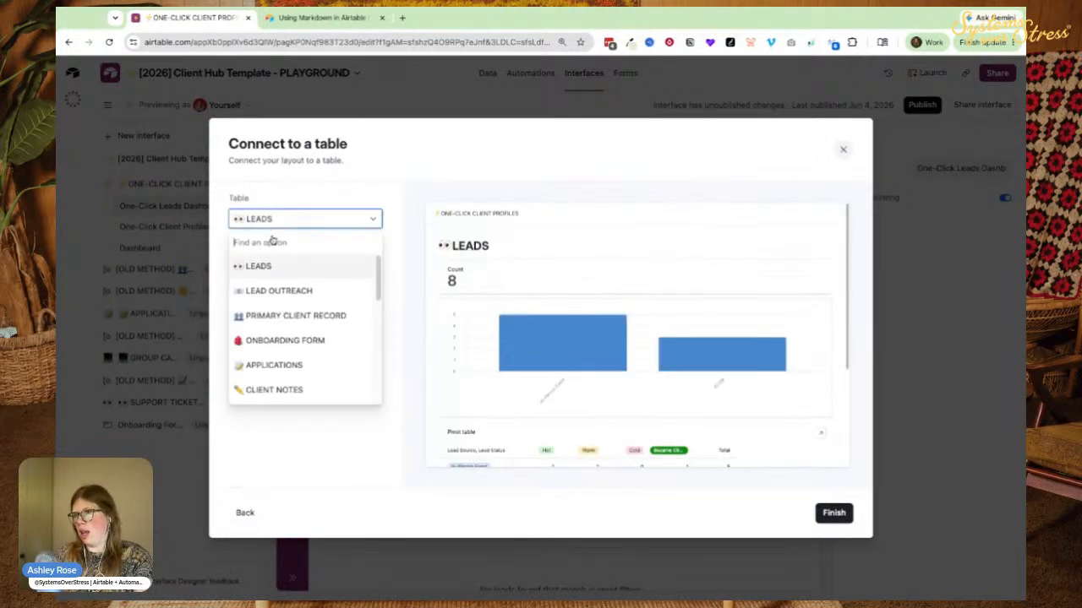
pyautogui.click(279, 338)
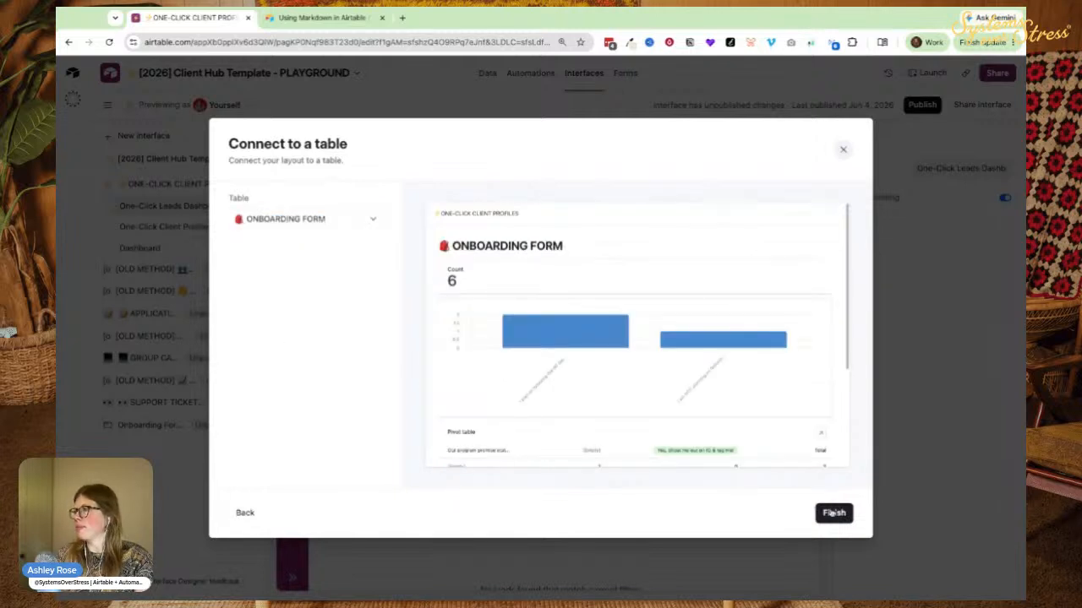
pyautogui.click(833, 513)
# Delete the default Count, bar chart and pivot table elements from the dashboard.
pyautogui.scroll(-1, 440, 296)
pyautogui.click(406, 276)
pyautogui.press('Delete')
pyautogui.click(412, 315)
pyautogui.press('Delete')
pyautogui.click(404, 356)
pyautogui.press('Delete')
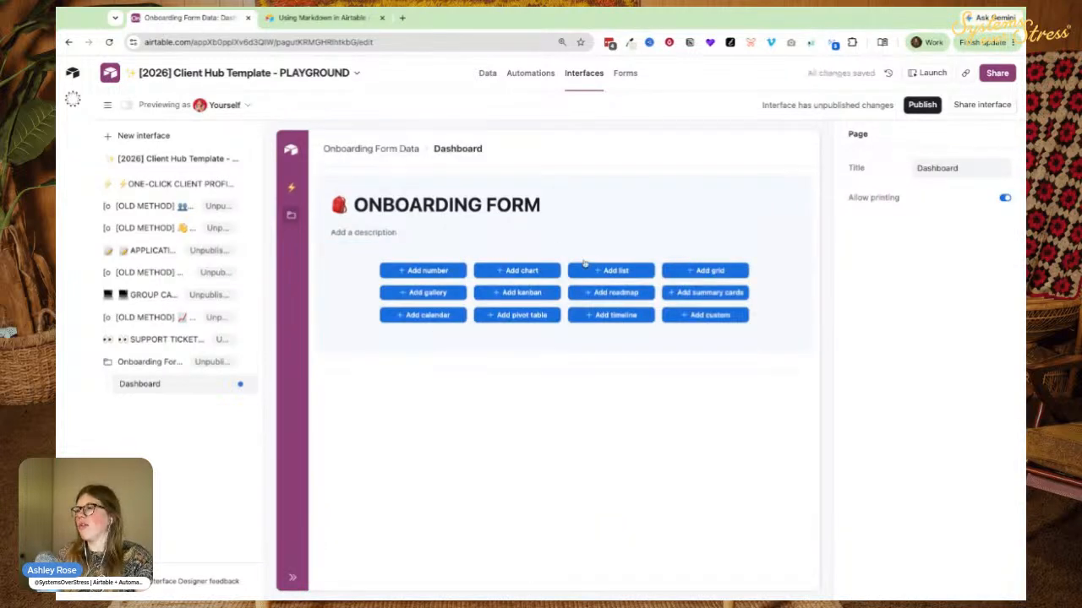
# Add a record list to the dashboard and hide its Name column.
pyautogui.click(589, 270)
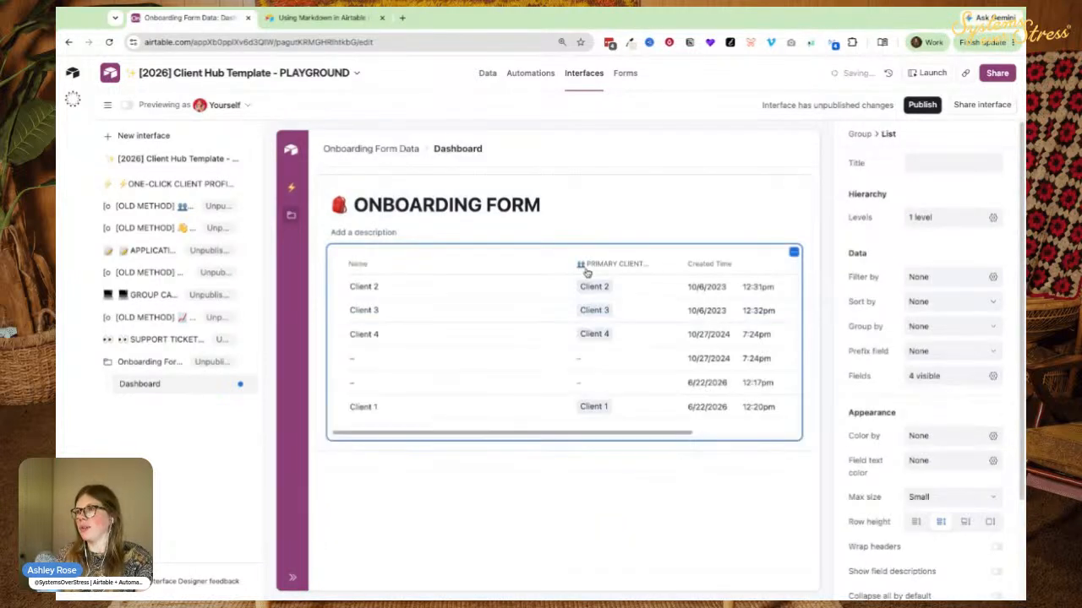
pyautogui.click(109, 106)
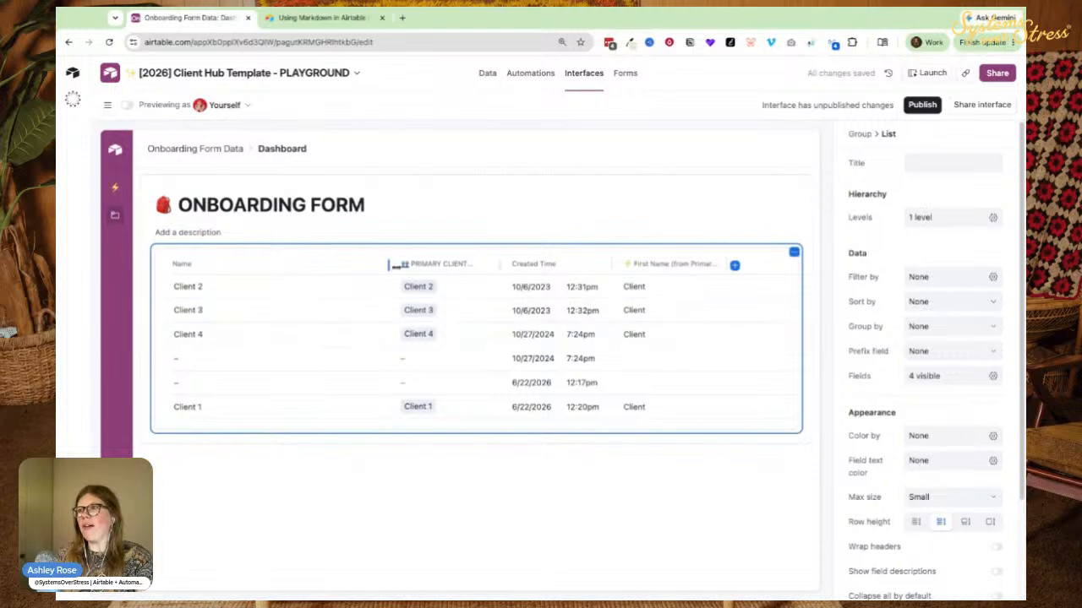
pyautogui.moveTo(388, 265); pyautogui.dragTo(272, 265)
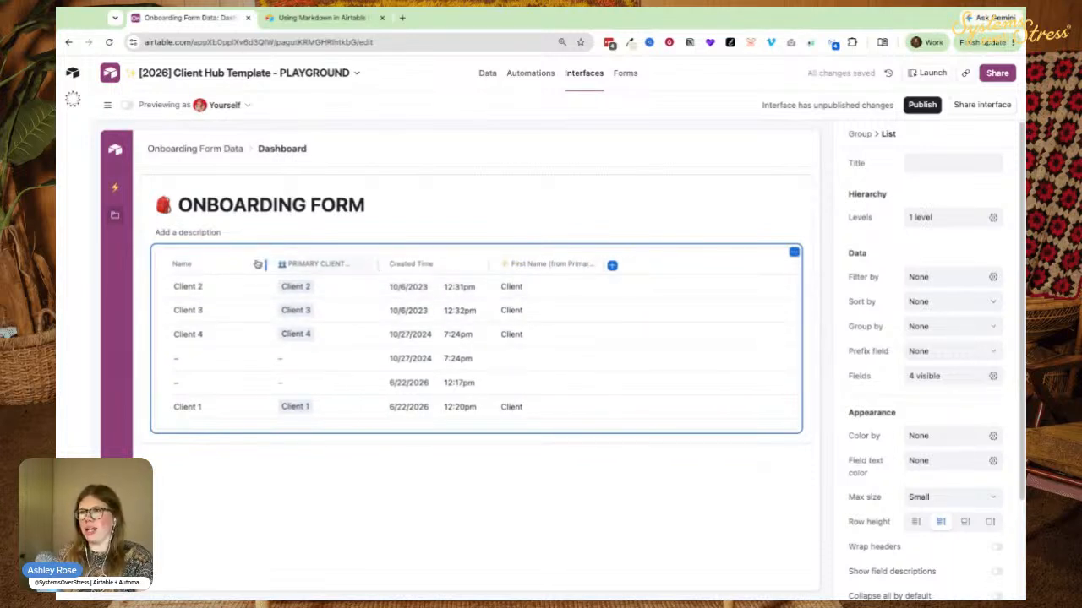
pyautogui.click(252, 267)
pyautogui.click(252, 264)
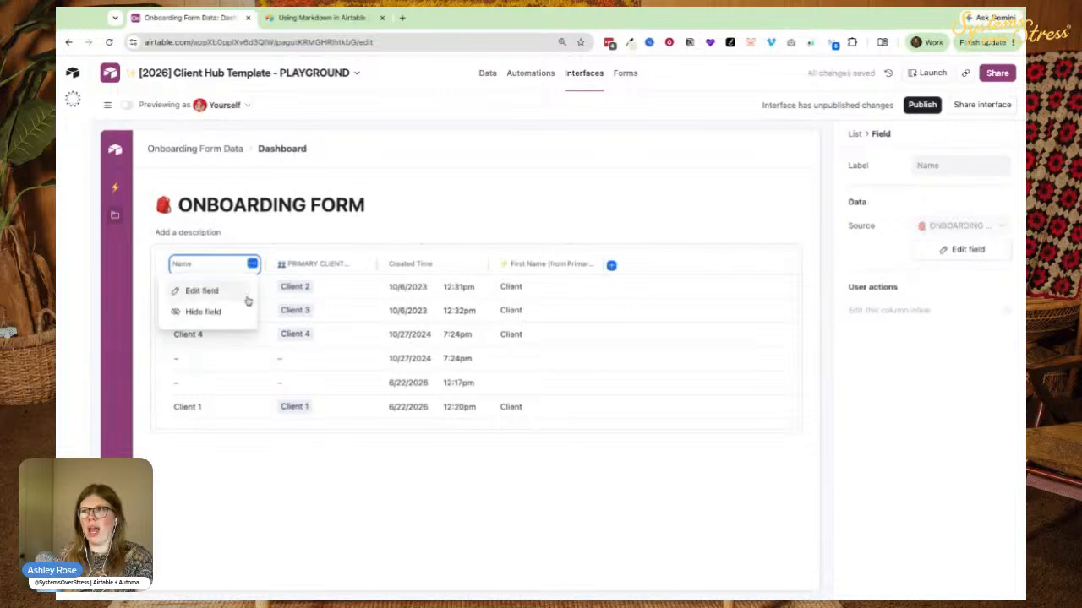
pyautogui.click(212, 312)
# Hide the First Name column and add Profession as a list column.
pyautogui.moveTo(398, 265); pyautogui.dragTo(289, 265)
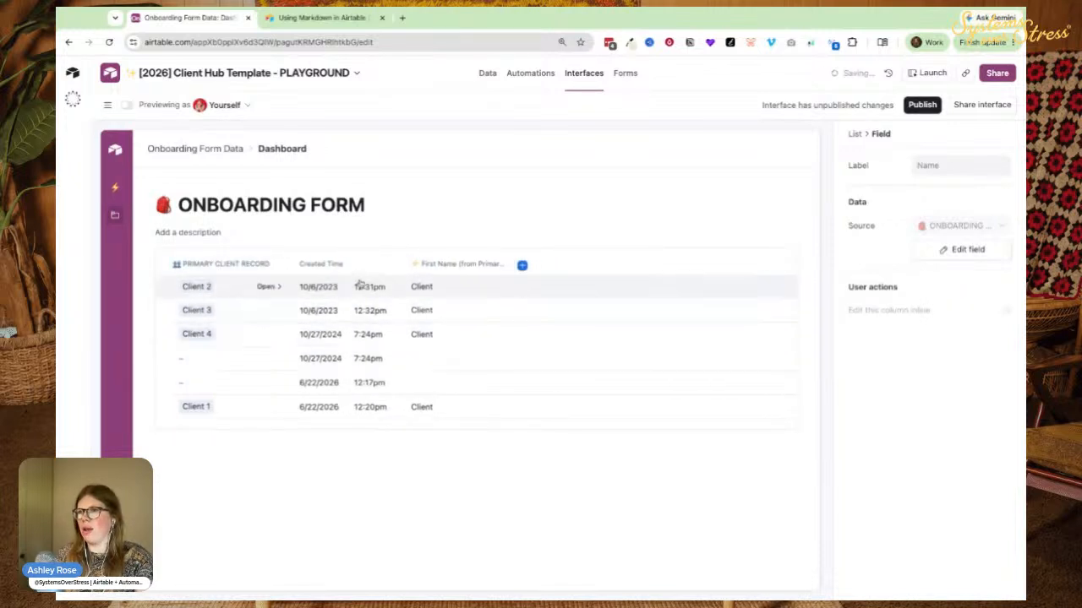
pyautogui.click(473, 266)
pyautogui.click(496, 264)
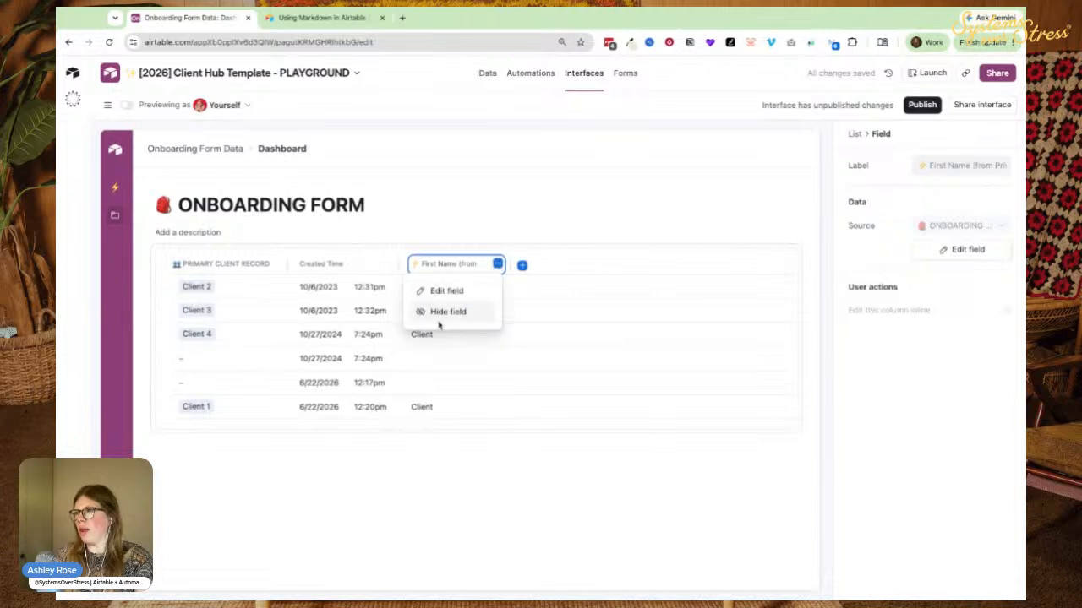
pyautogui.click(441, 310)
pyautogui.click(411, 266)
pyautogui.write('prof')
pyautogui.press('Return')
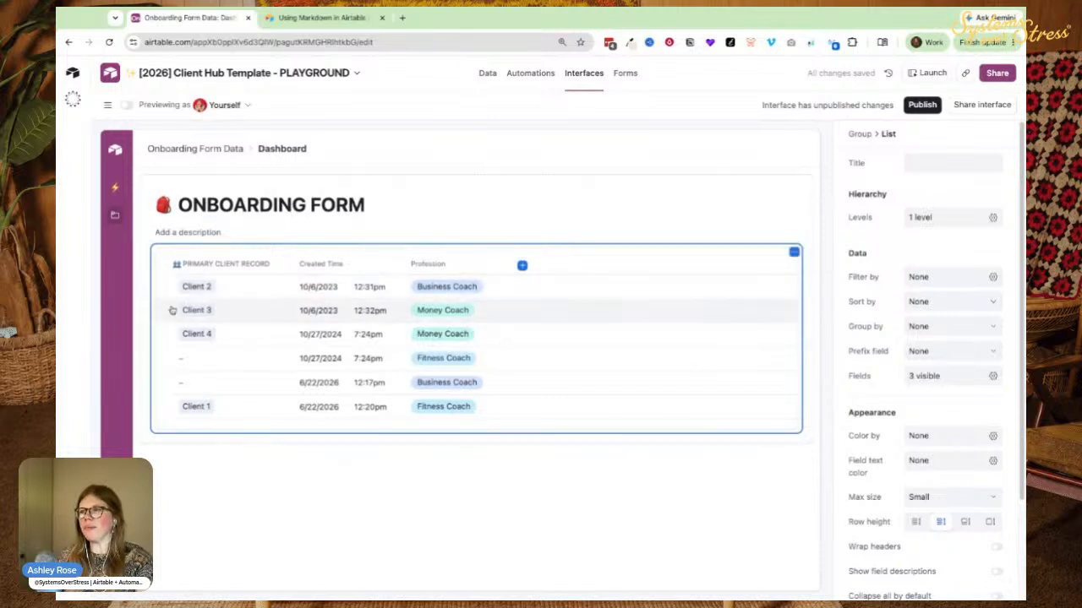
# Insert a number block above the list titled '# Of Forms Submitted', showing 6.
pyautogui.click(475, 245)
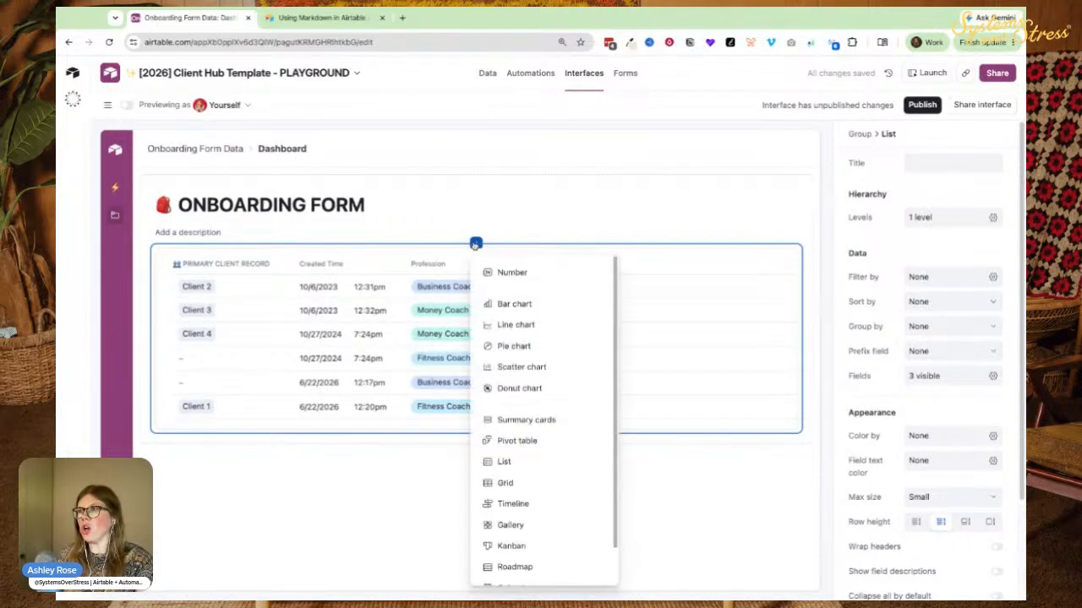
pyautogui.click(504, 275)
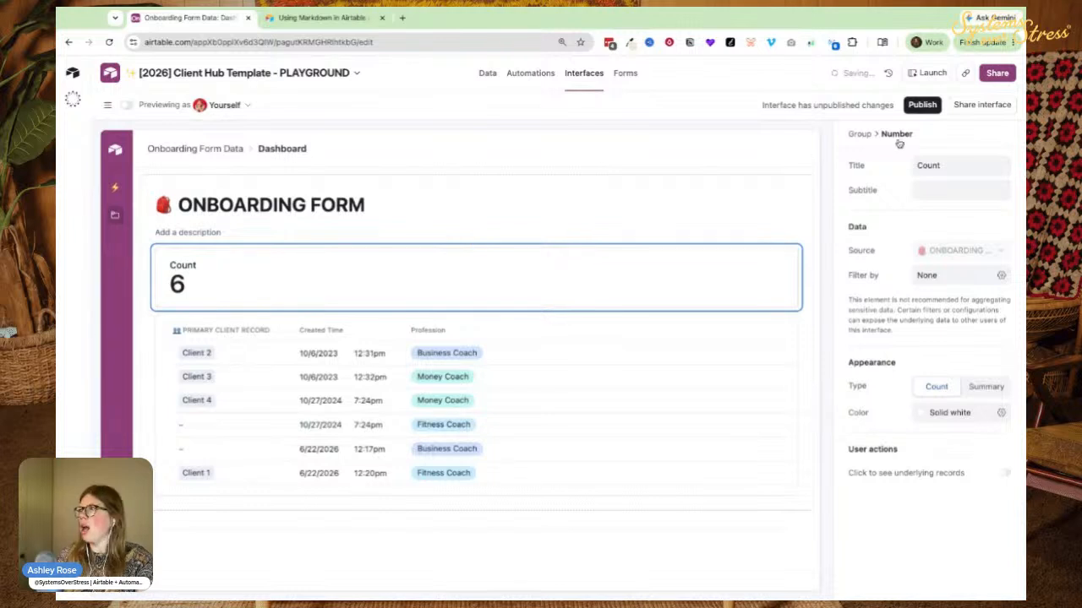
pyautogui.click(922, 165)
pyautogui.write('# Of Forms Submitted')
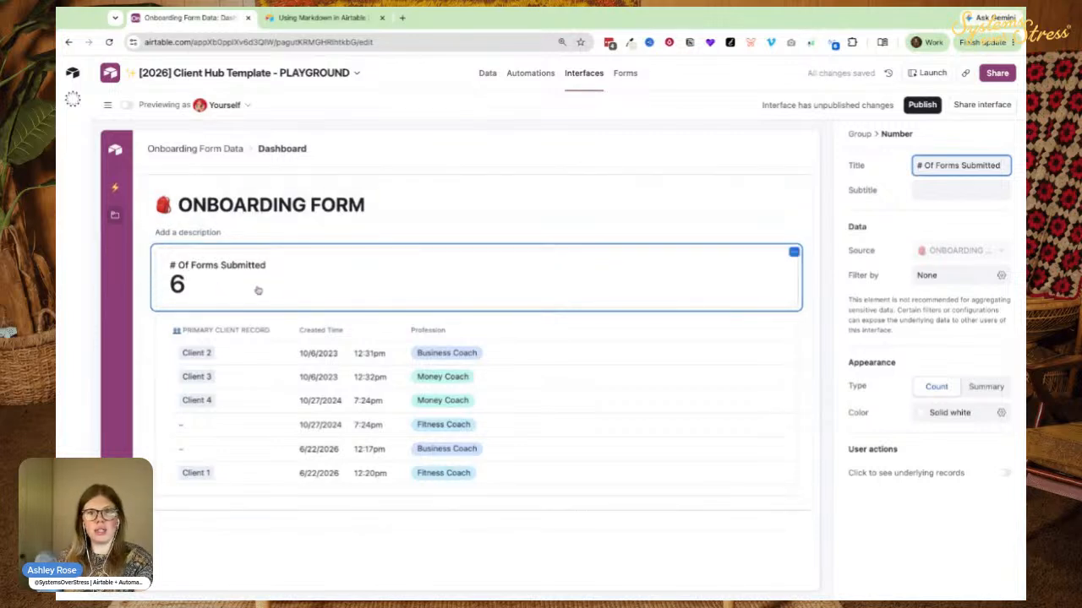
pyautogui.click(476, 311)
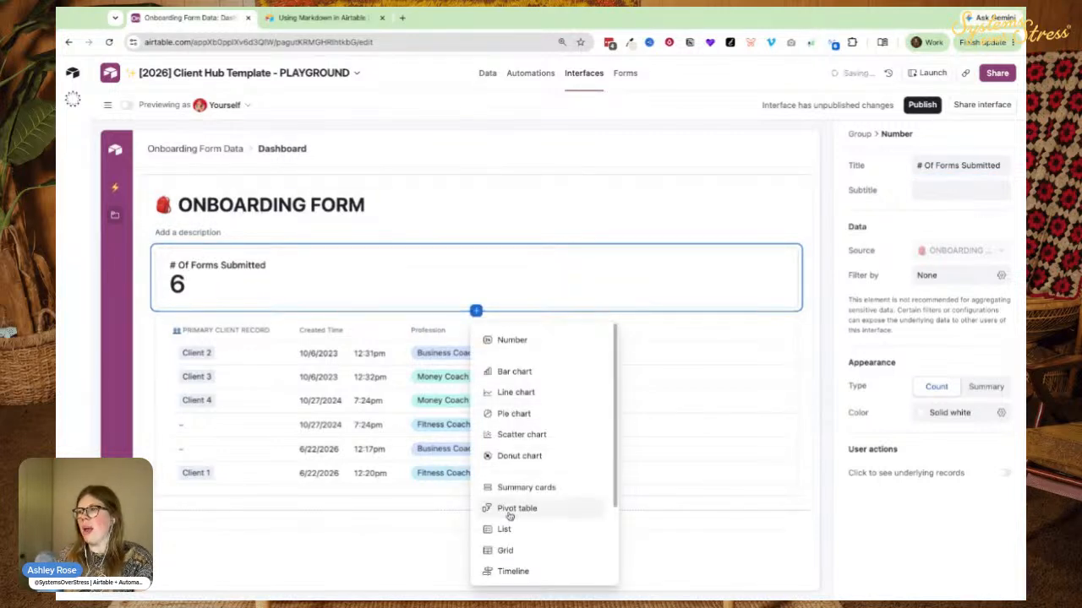
# Insert a pie chart below the count block and title it 'Following Timeline?'.
pyautogui.click(492, 414)
pyautogui.scroll(-2, 537, 418)
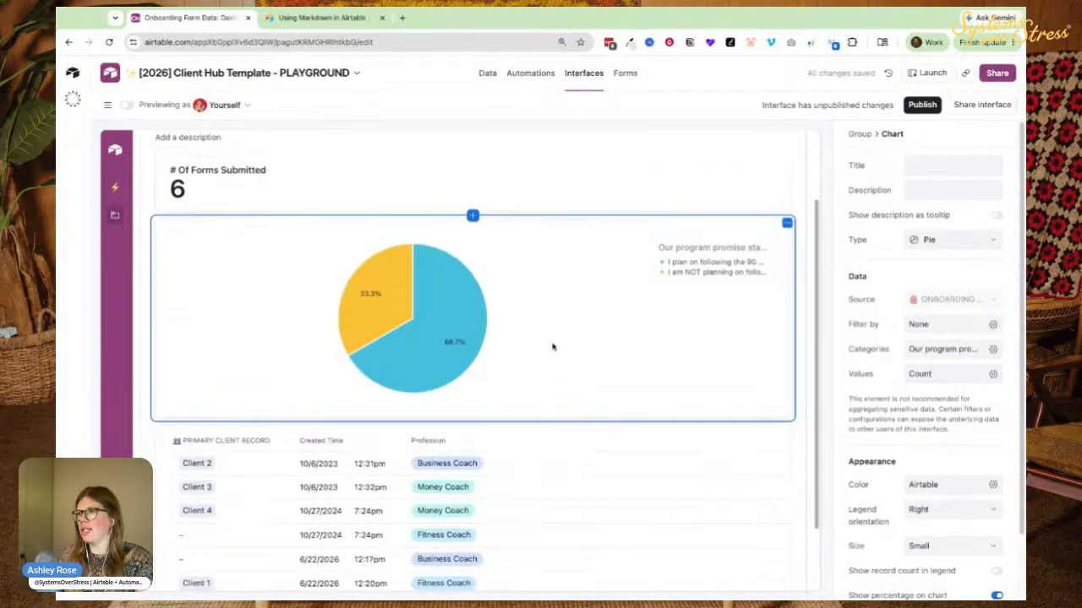
pyautogui.click(953, 165)
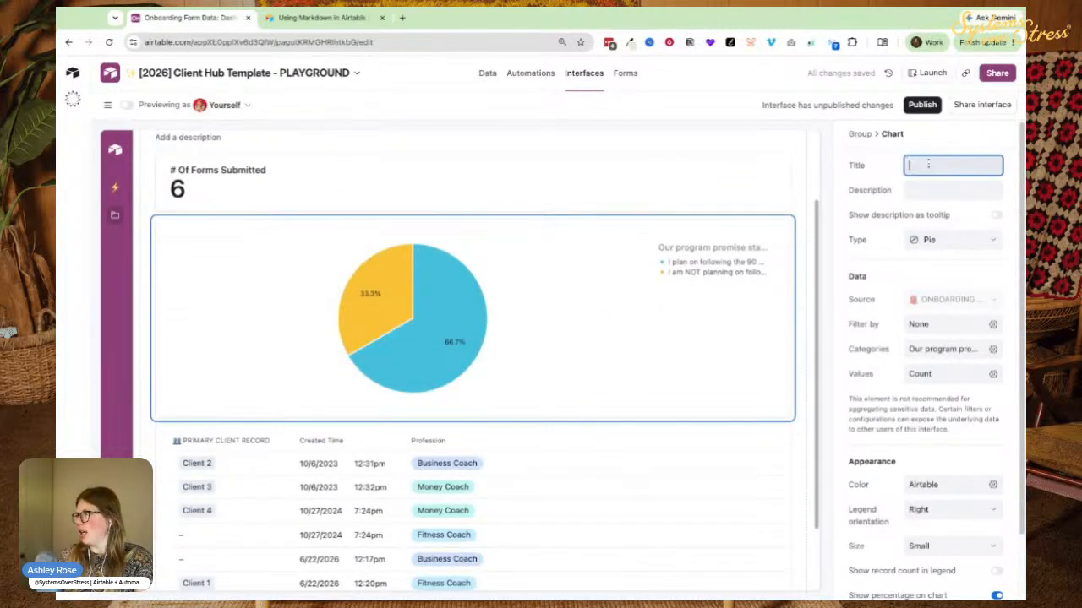
pyautogui.write('Following Timeline?')
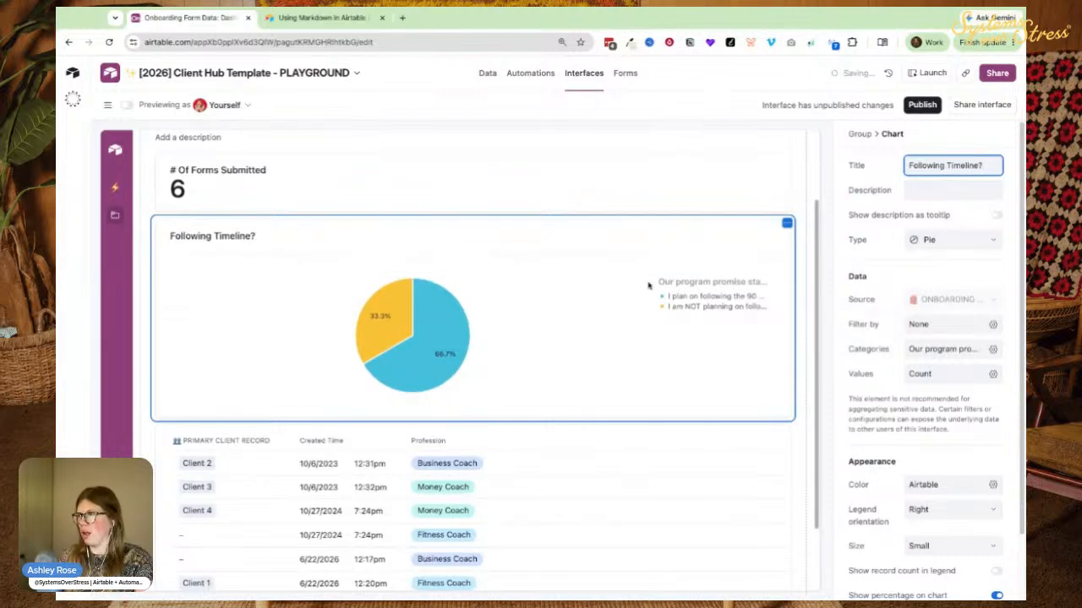
pyautogui.moveTo(464, 337)
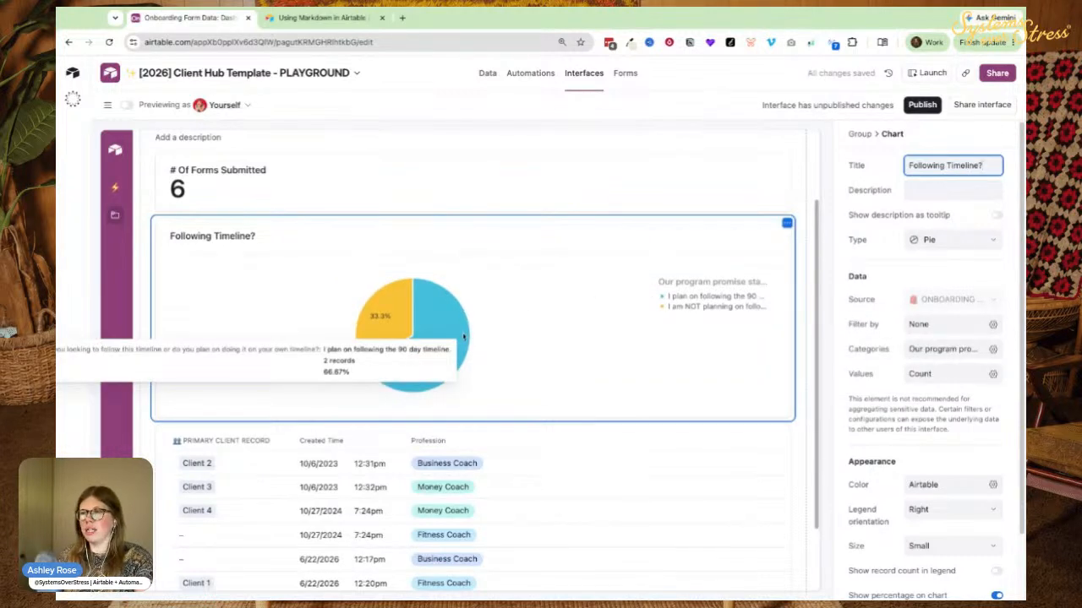
pyautogui.moveTo(393, 329)
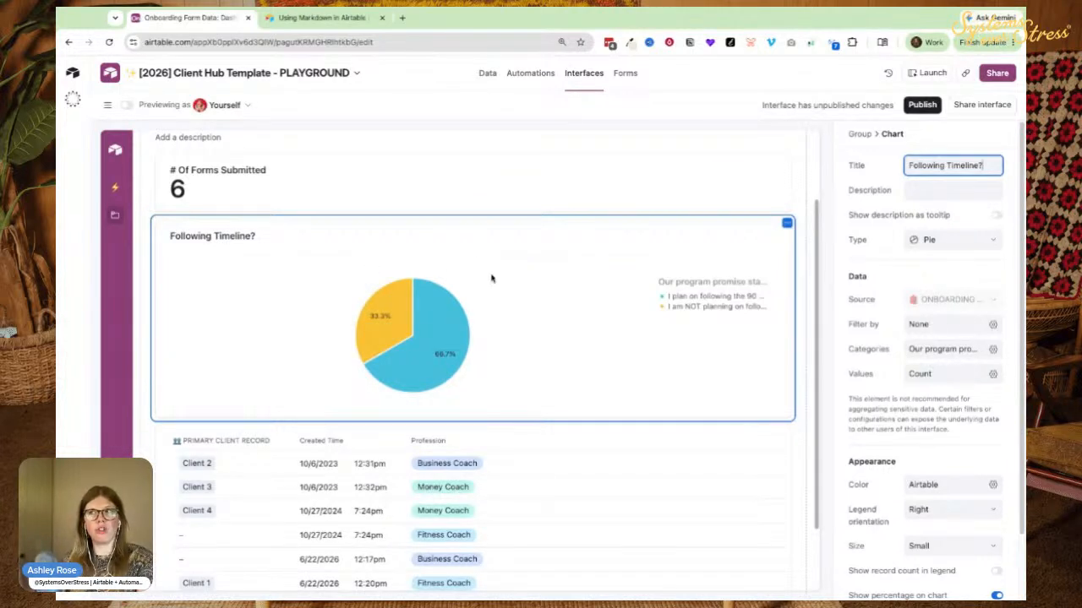
pyautogui.click(472, 216)
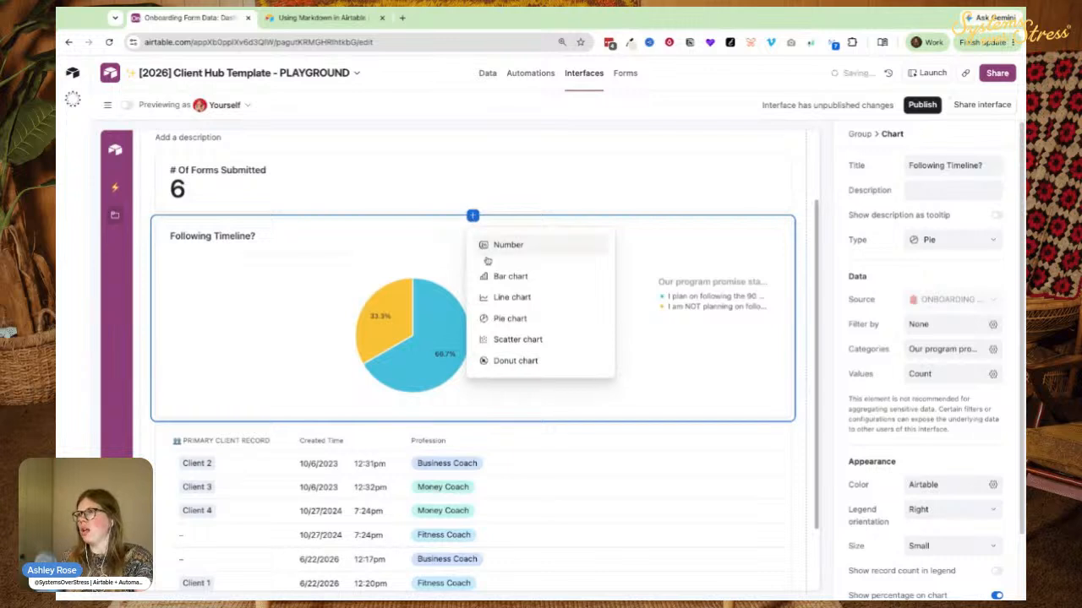
# Add a second pie chart categorized by Profession and titled 'Profession'.
pyautogui.click(492, 318)
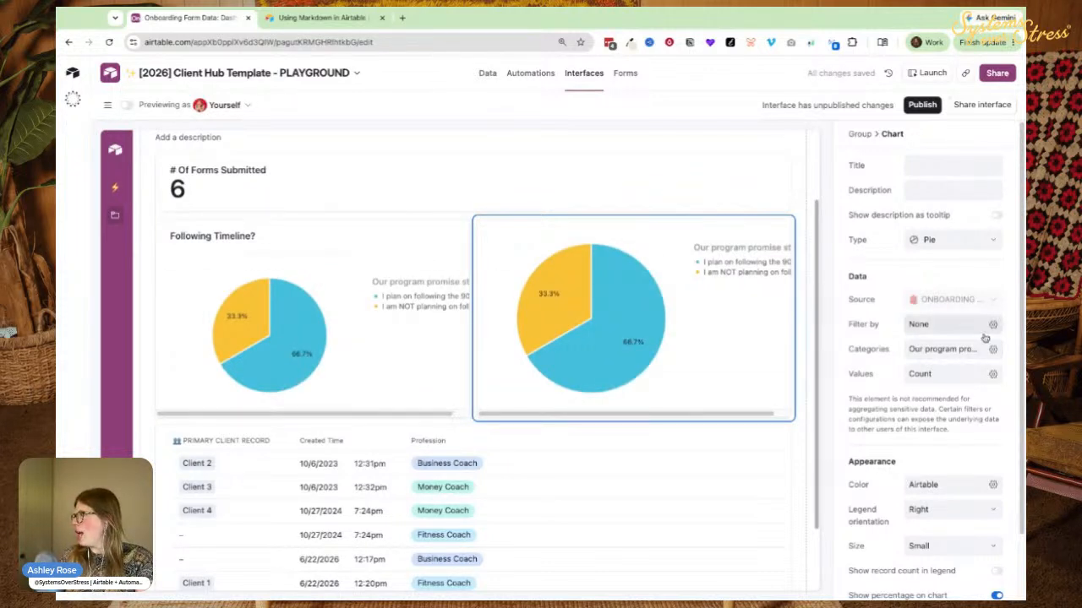
pyautogui.click(911, 349)
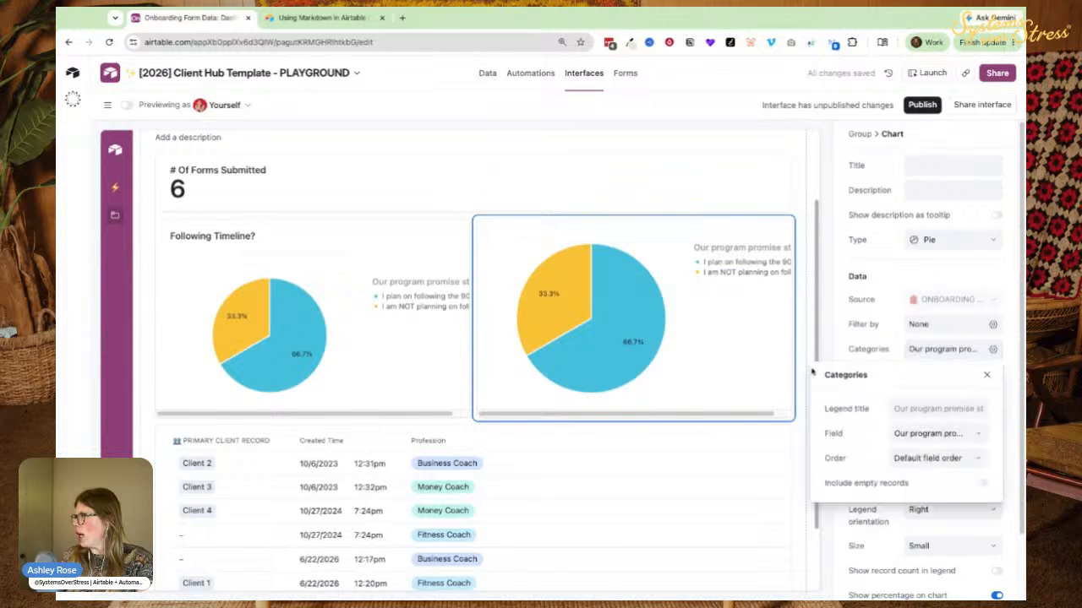
pyautogui.click(914, 441)
pyautogui.click(918, 351)
pyautogui.click(913, 437)
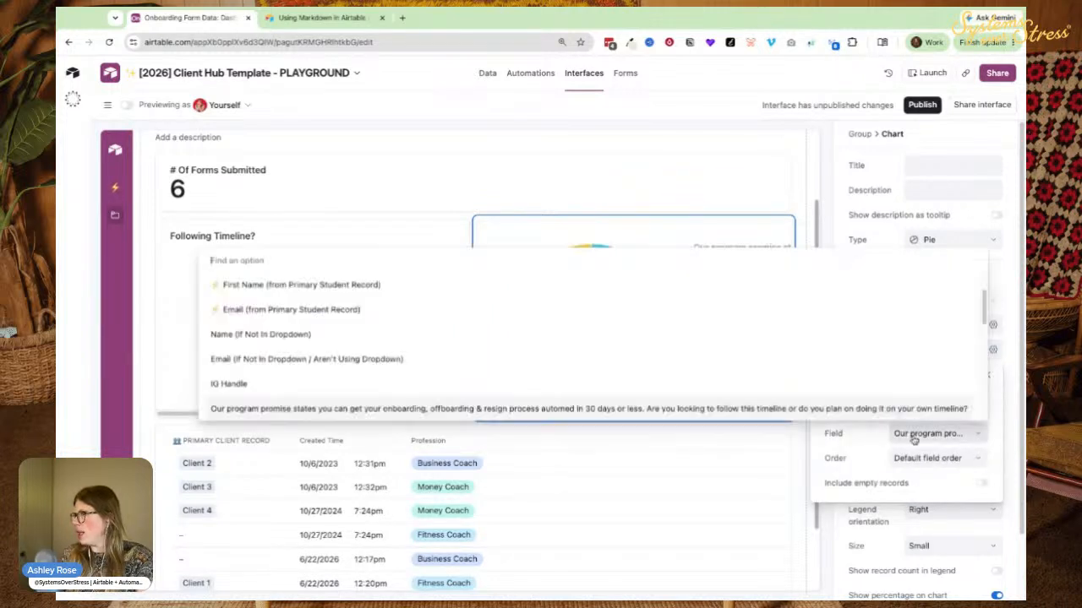
pyautogui.write('prof')
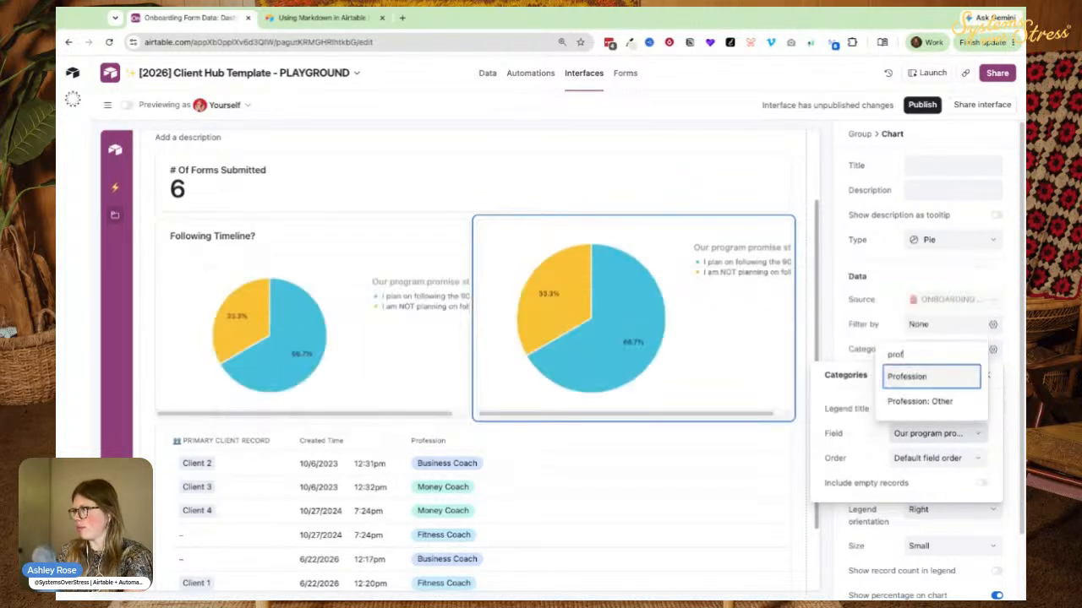
pyautogui.press('Return')
pyautogui.click(926, 161)
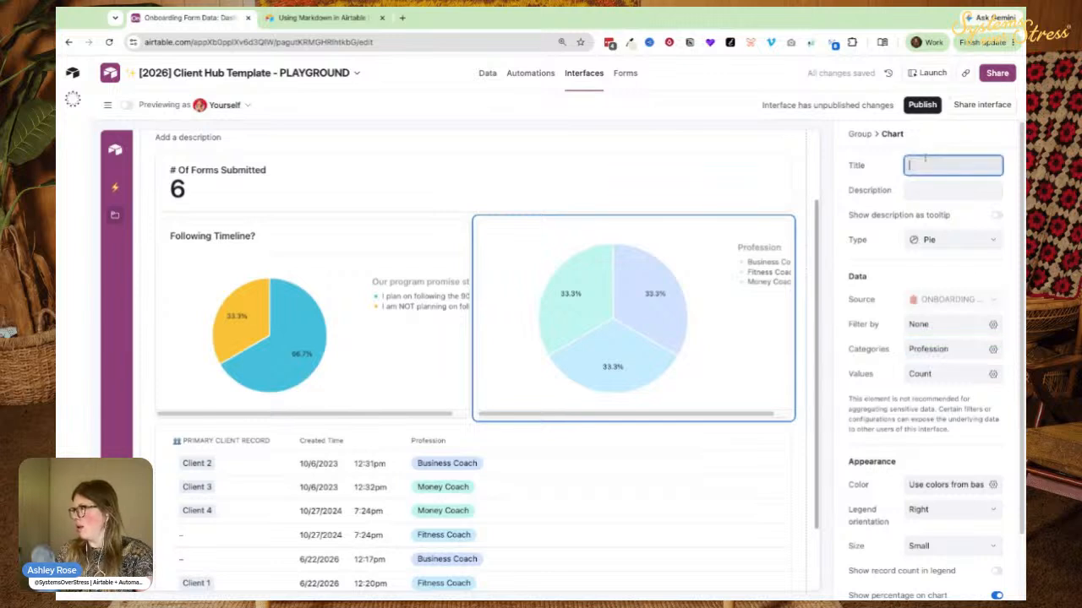
pyautogui.write('Profession')
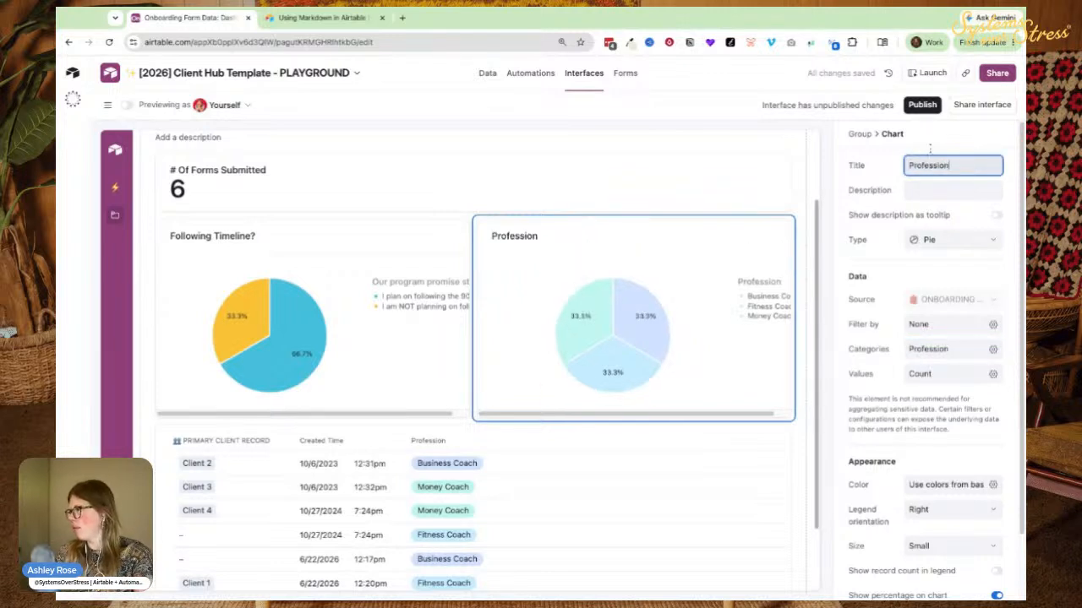
# Set the legend orientation to Bottom on both the Profession and Following Timeline? charts.
pyautogui.click(939, 510)
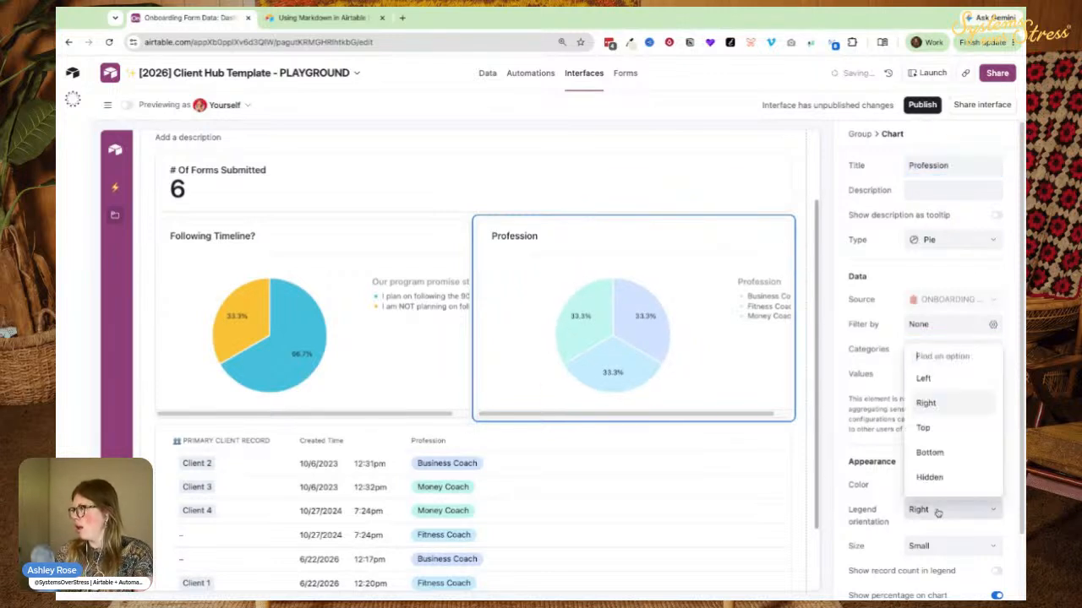
pyautogui.click(932, 454)
pyautogui.click(338, 381)
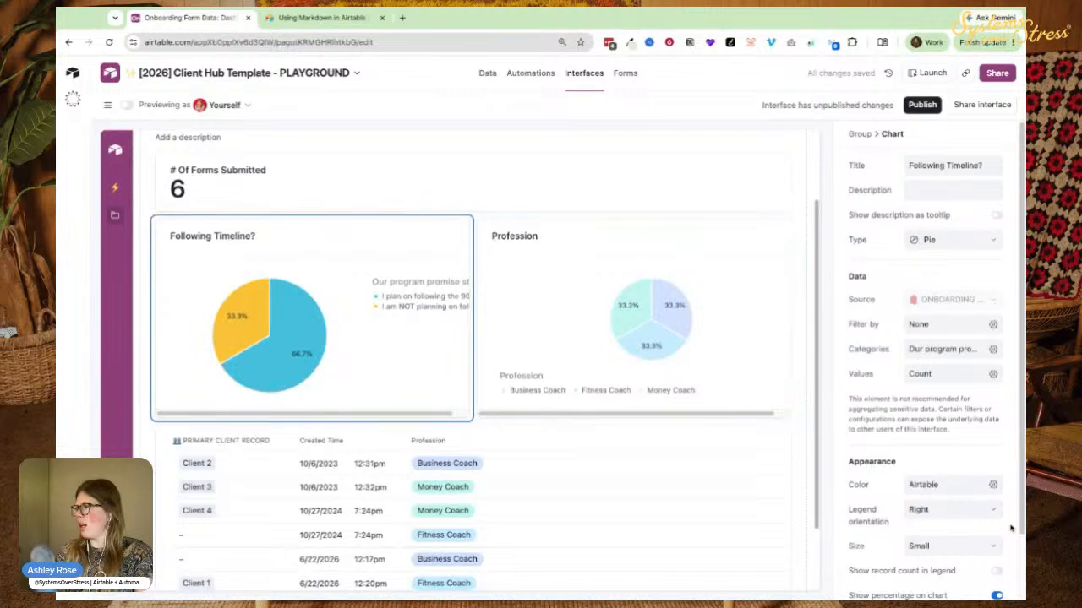
pyautogui.click(938, 510)
pyautogui.click(922, 457)
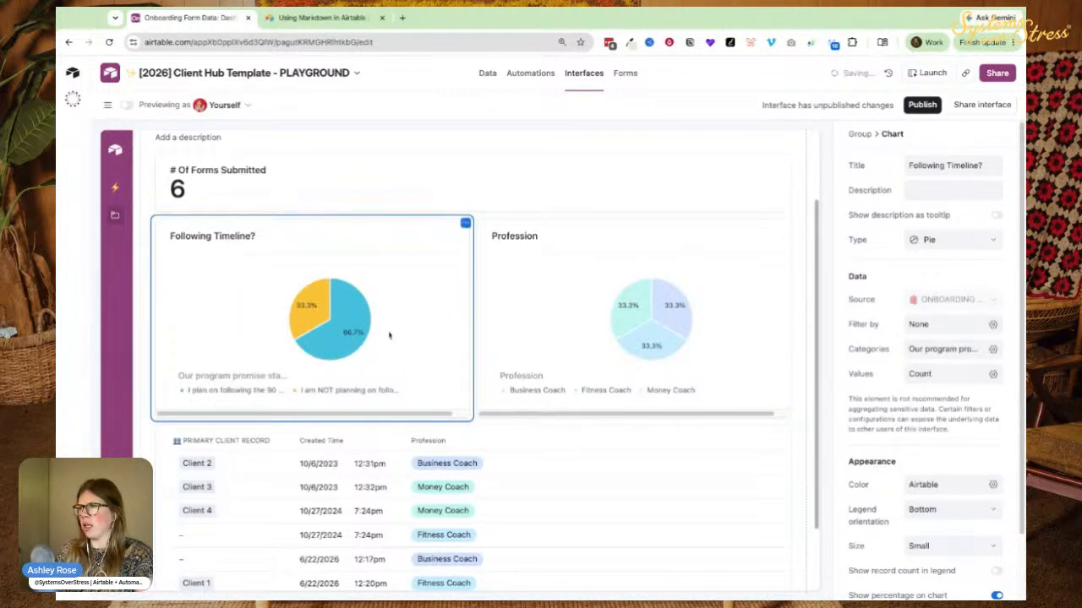
pyautogui.click(556, 313)
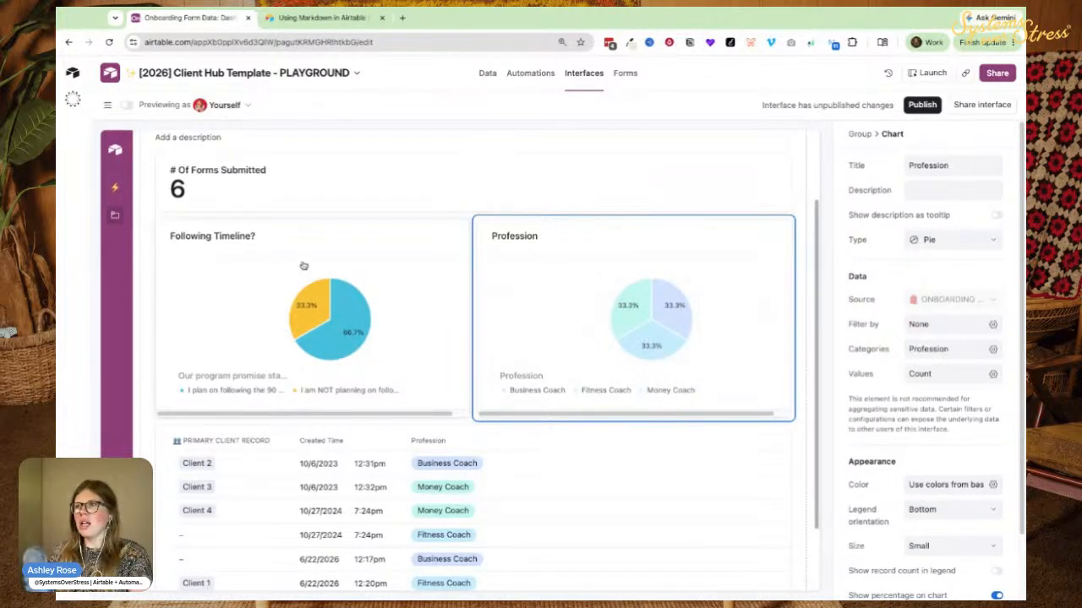
# Select the Group container holding the count, pie charts and client list to show its properties.
pyautogui.scroll(2, 305, 271)
pyautogui.scroll(-3, 307, 278)
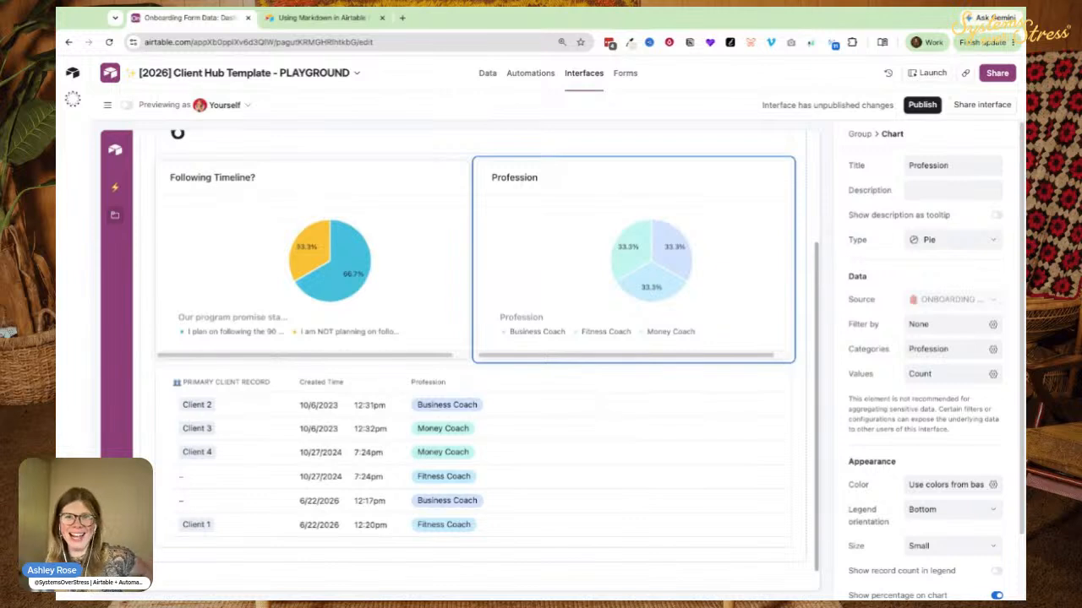
pyautogui.scroll(1, 620, 273)
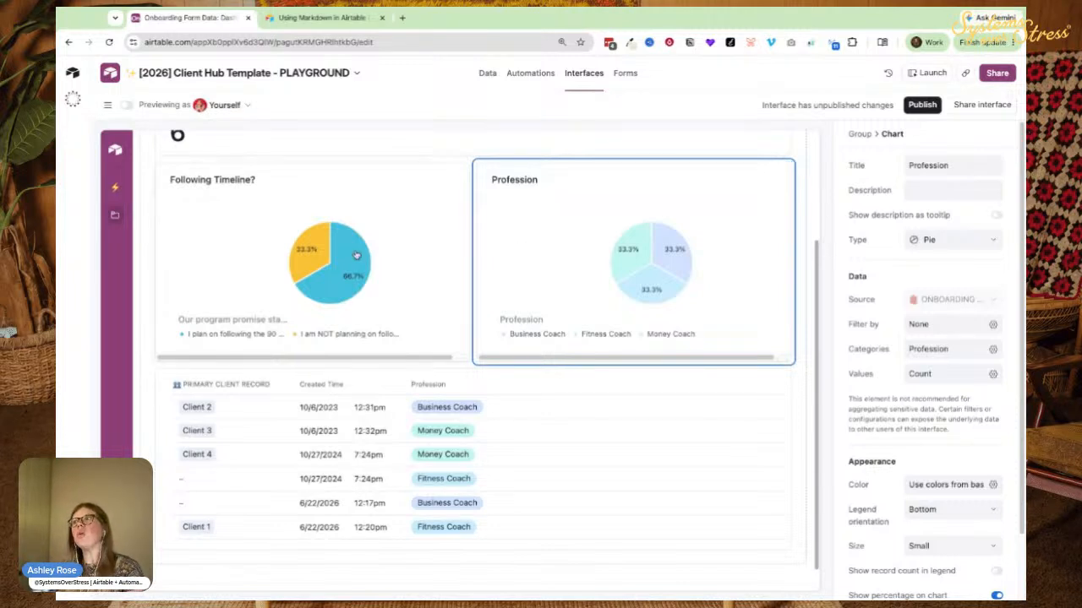
pyautogui.scroll(3, 357, 256)
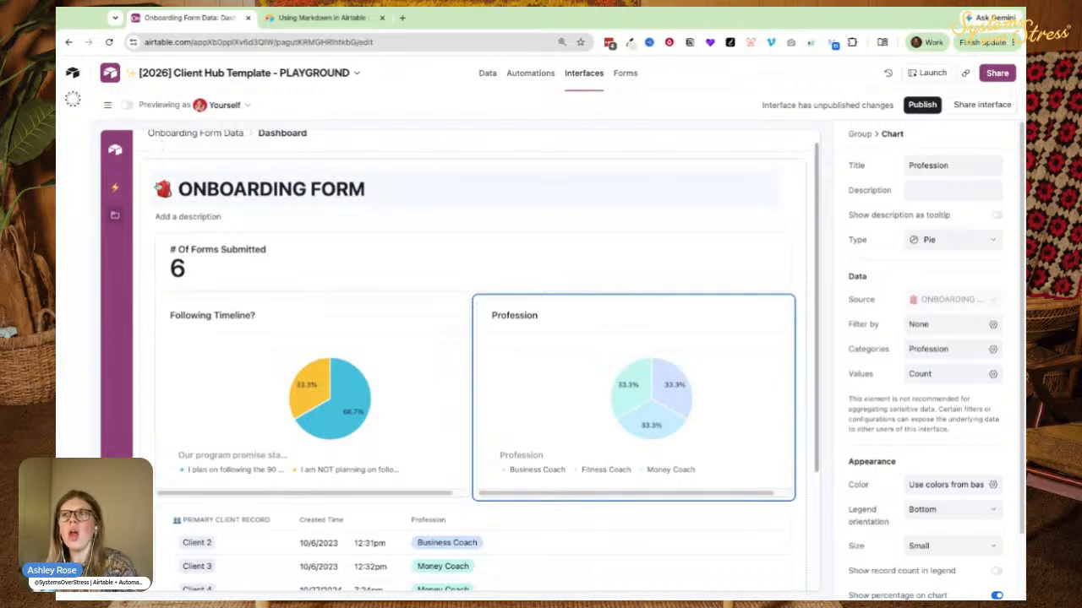
pyautogui.click(151, 173)
pyautogui.scroll(-2, 415, 229)
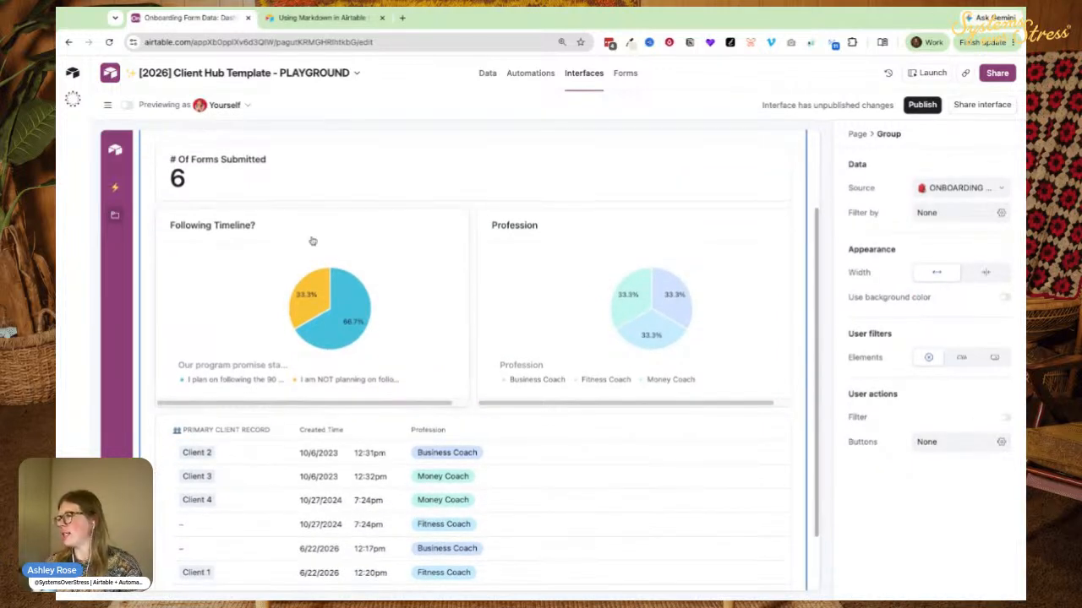
# Add a tab bar to the dashboard group and rename the first tab 'Submitted within the last 30 days'.
pyautogui.click(963, 358)
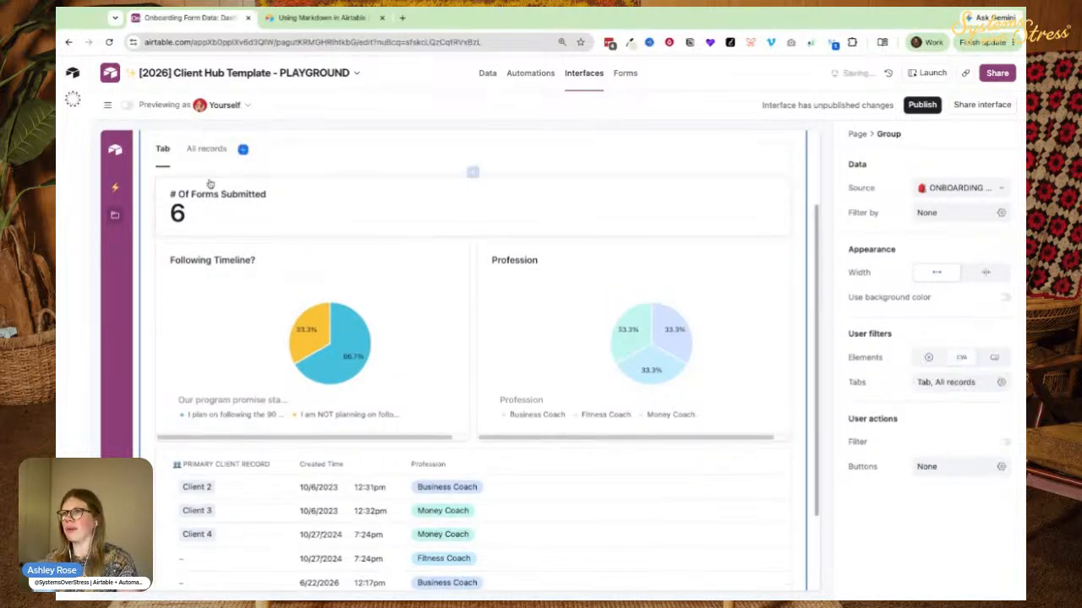
pyautogui.click(164, 157)
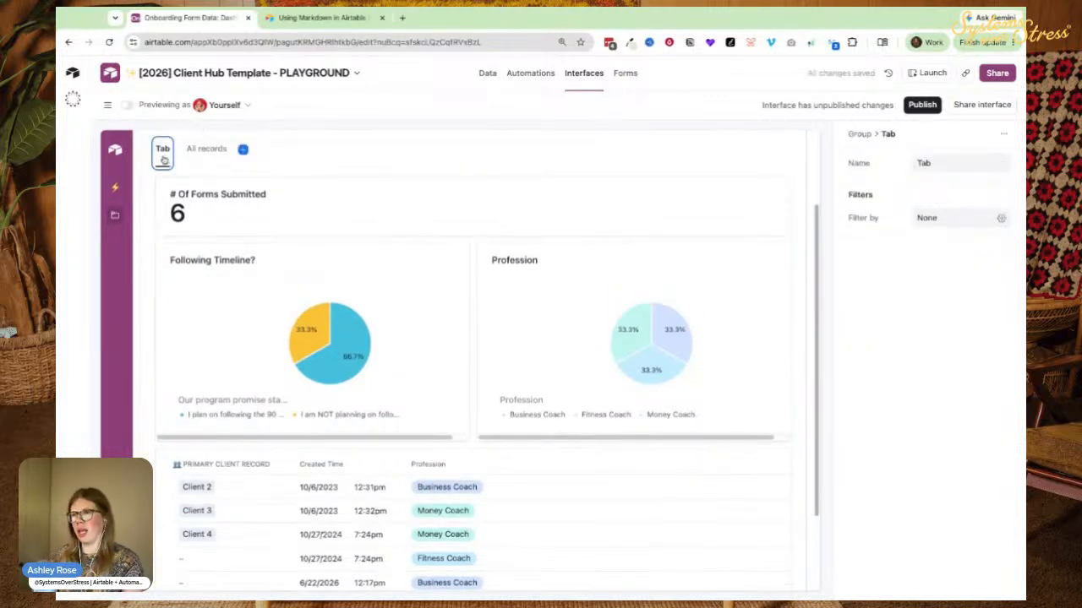
pyautogui.click(937, 162)
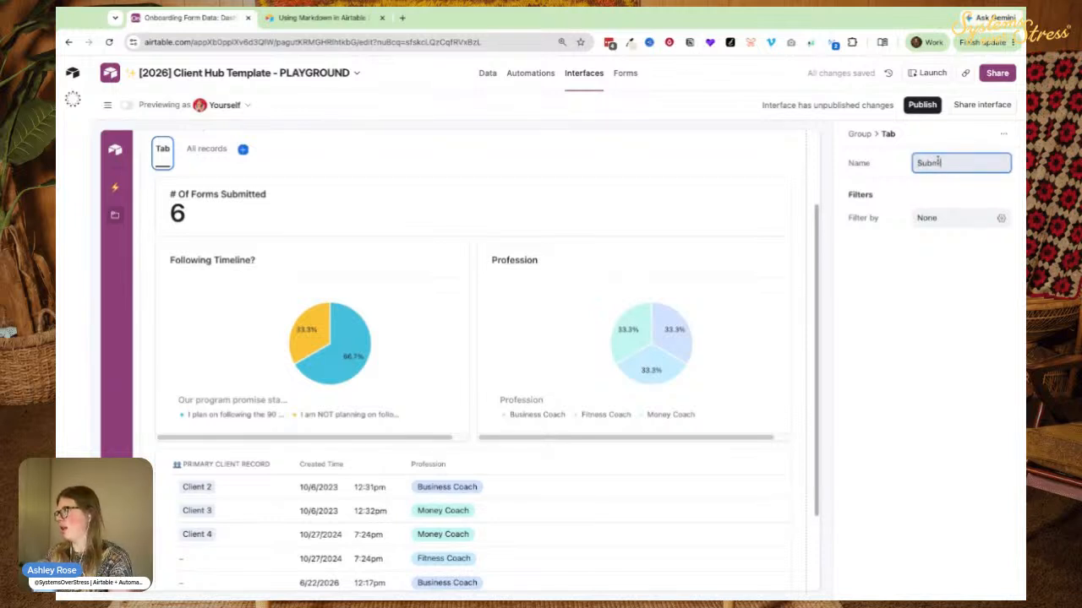
pyautogui.write('Submitted with')
pyautogui.press('BackSpace')
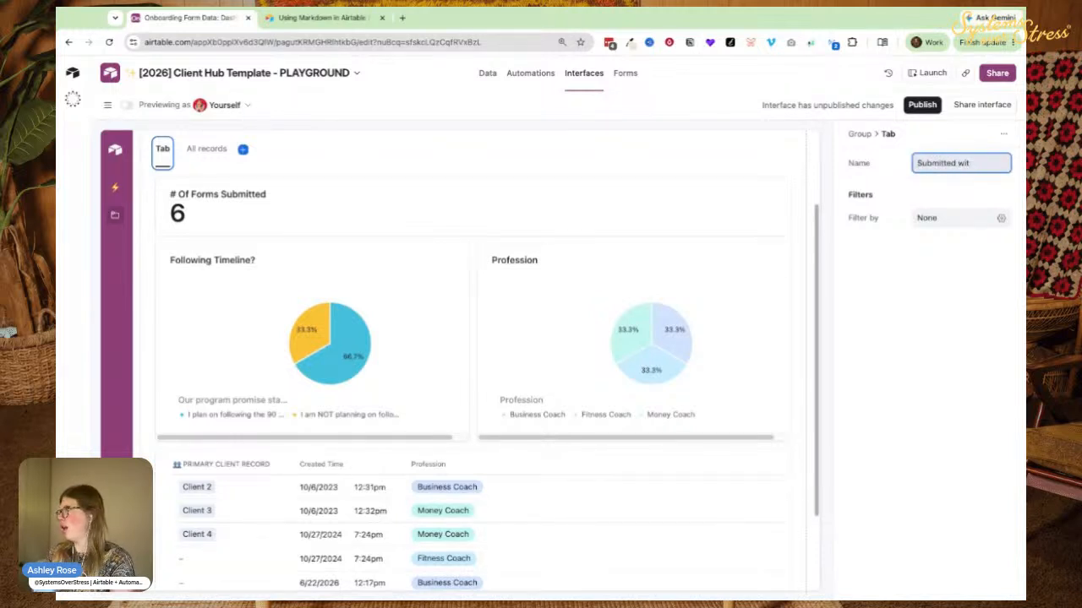
pyautogui.write('hin the last 30 days')
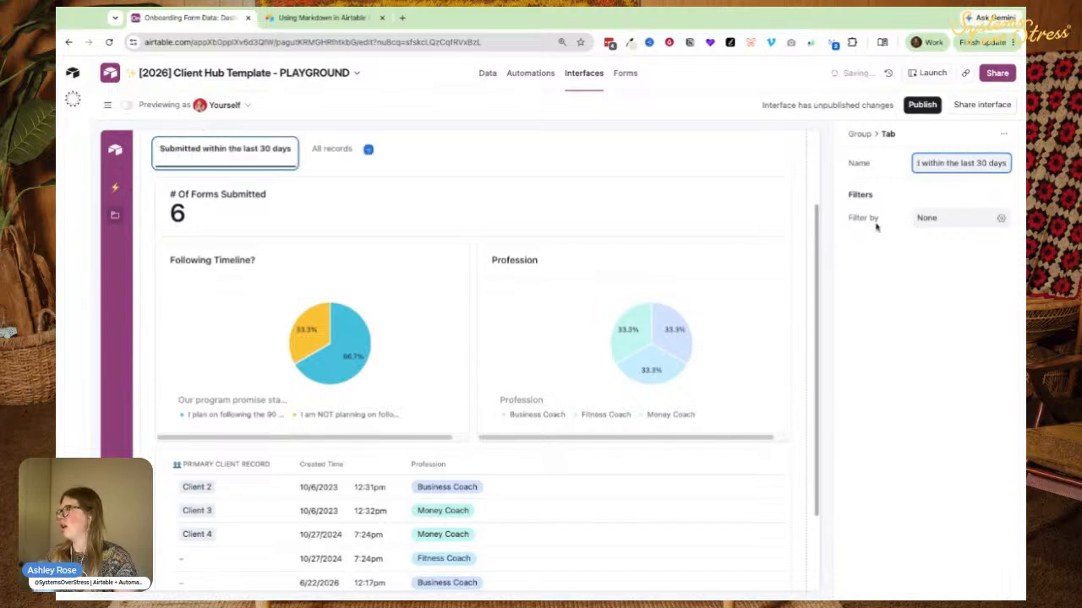
# Add a tab filter on the Created Time field with the 'is within' operator.
pyautogui.click(929, 217)
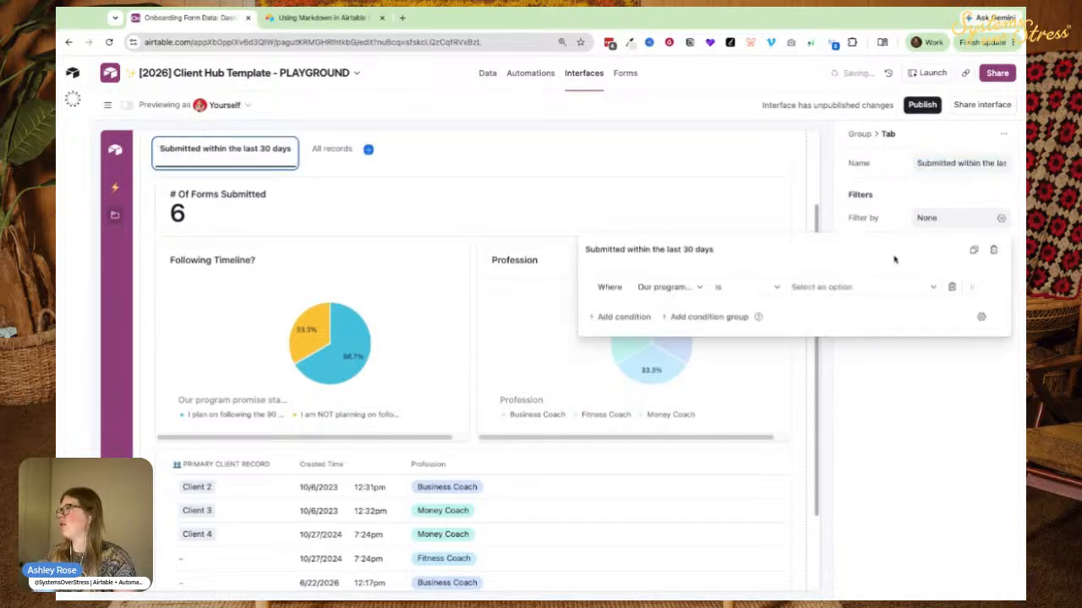
pyautogui.click(666, 287)
pyautogui.write('cre')
pyautogui.click(668, 335)
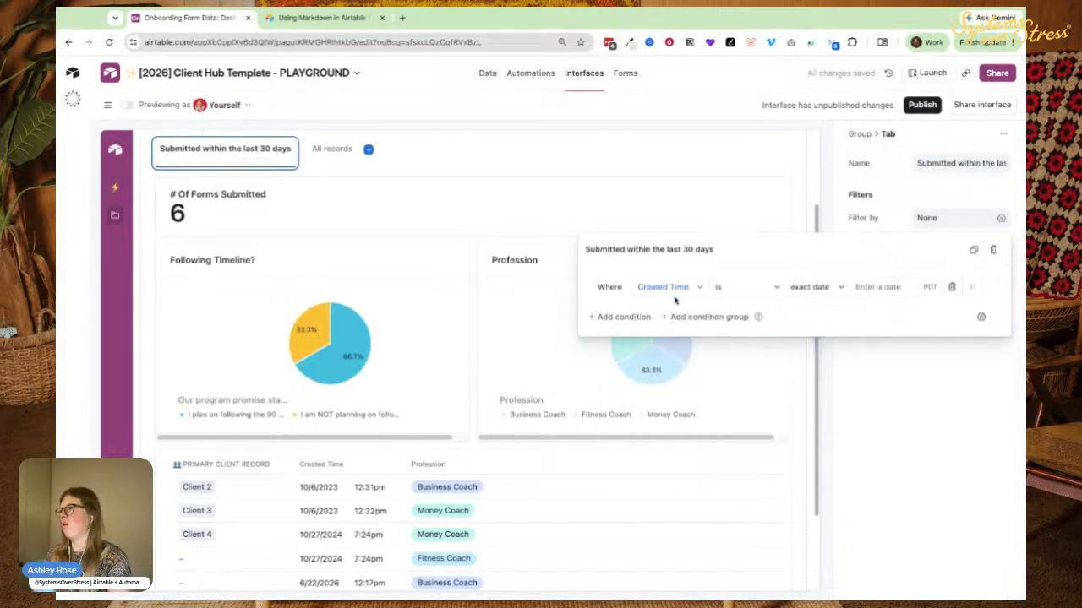
pyautogui.click(766, 292)
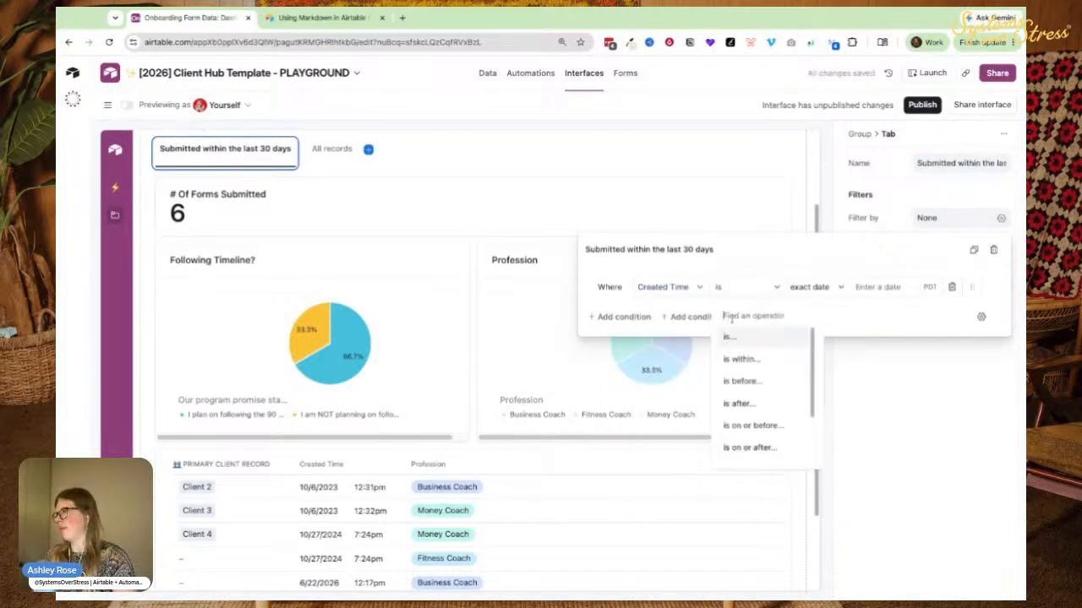
pyautogui.click(727, 362)
# Set the filter range to the past number of days, 30.
pyautogui.click(803, 289)
pyautogui.scroll(5, 818, 323)
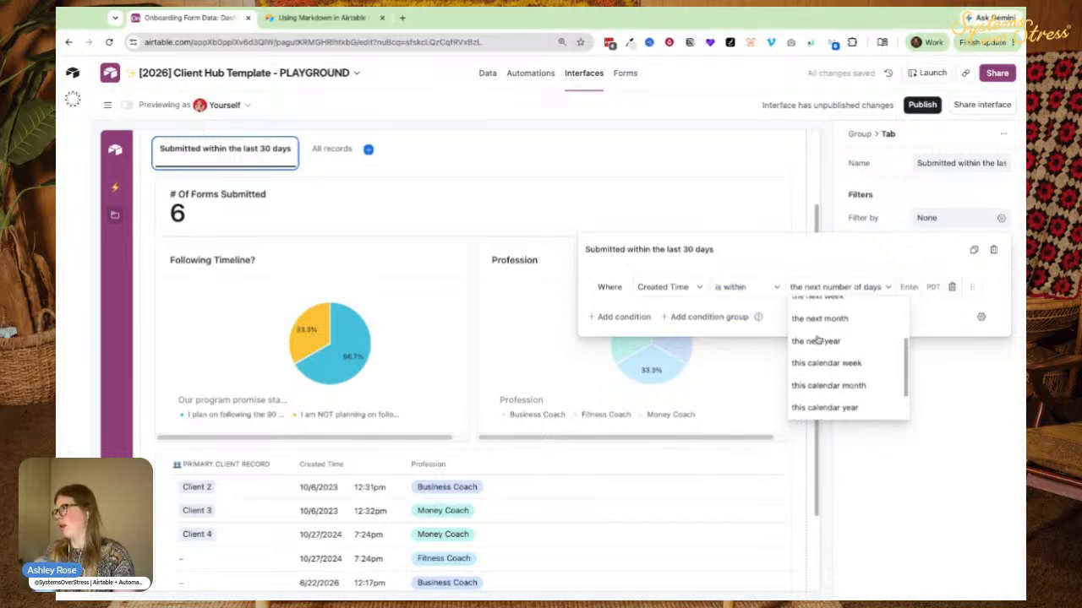
pyautogui.scroll(-5, 818, 355)
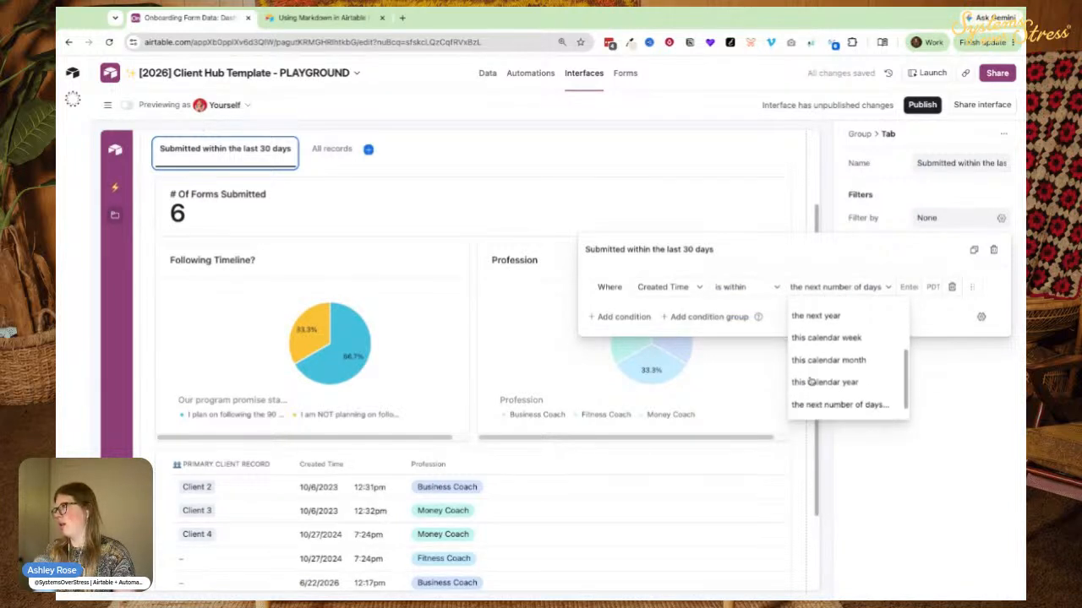
pyautogui.click(818, 410)
pyautogui.click(903, 289)
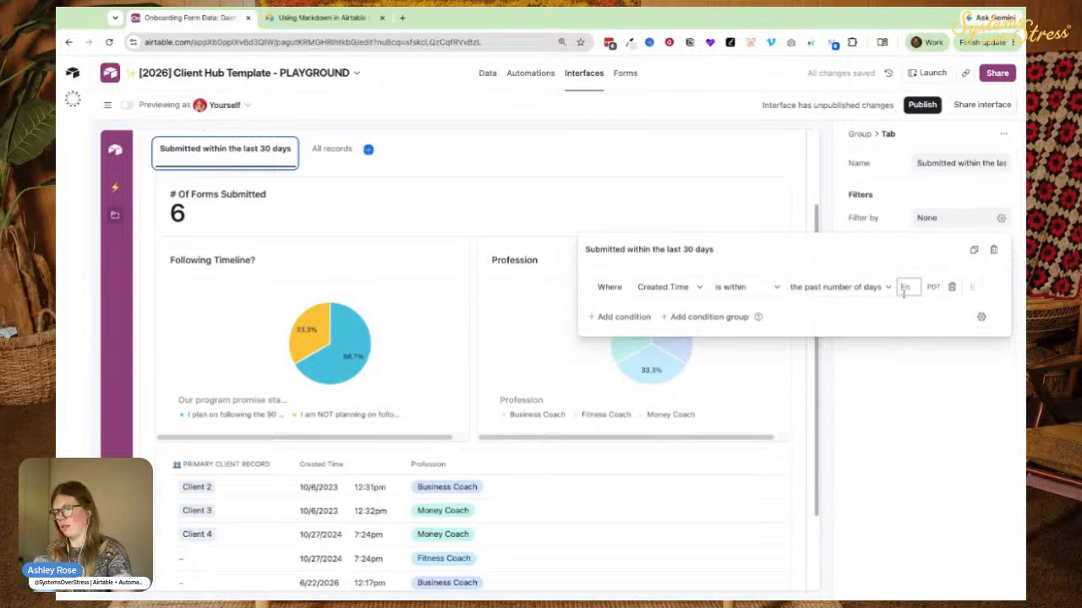
pyautogui.write('30')
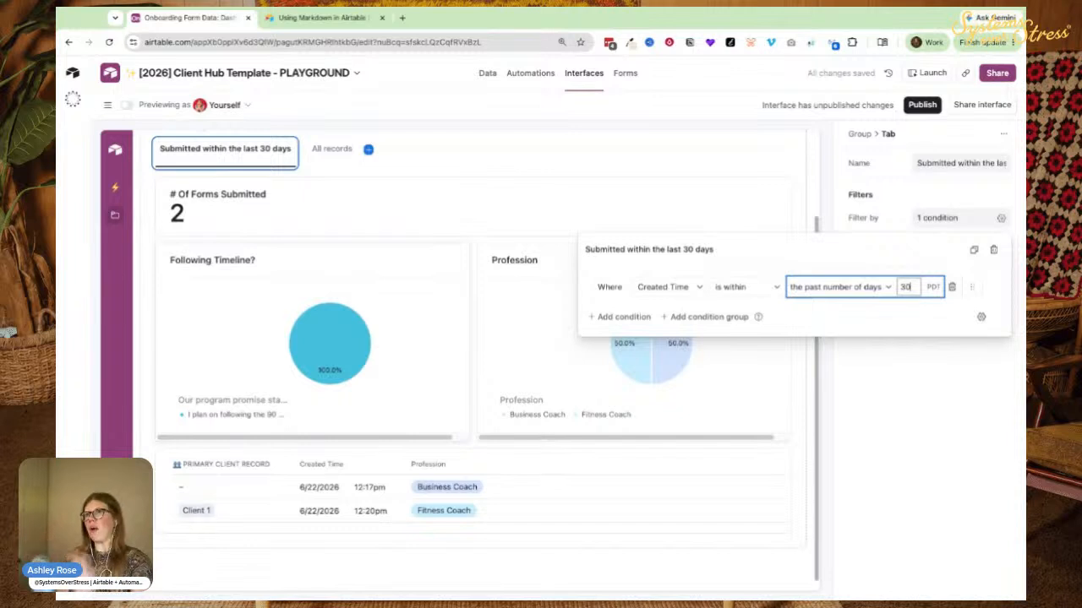
pyautogui.scroll(2, 288, 203)
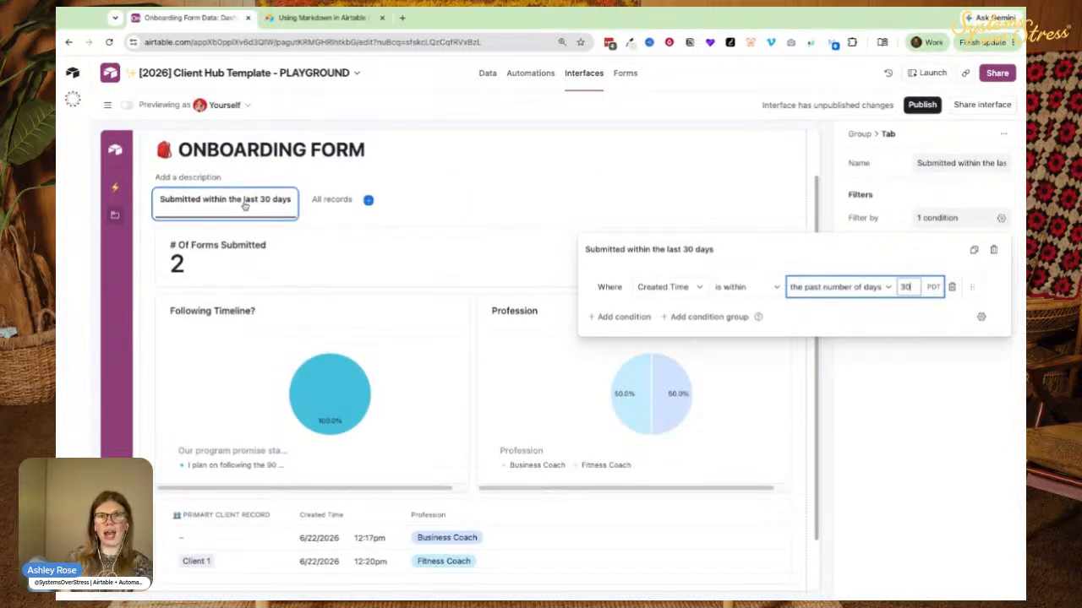
pyautogui.scroll(-2, 131, 271)
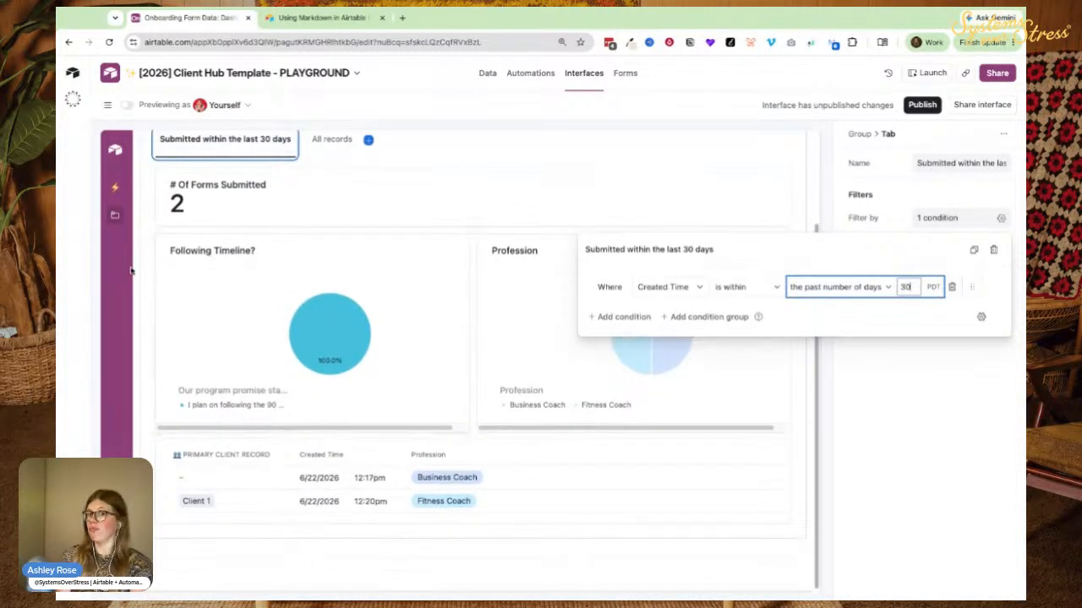
pyautogui.scroll(1, 290, 414)
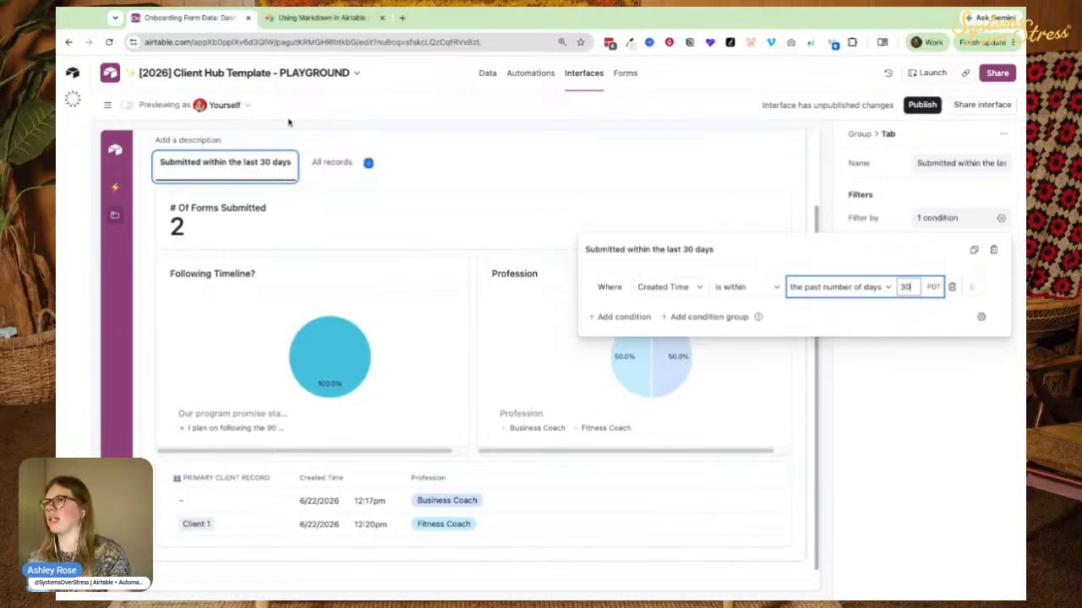
# Return to All records and open the client table's hidden-fields list.
pyautogui.click(331, 162)
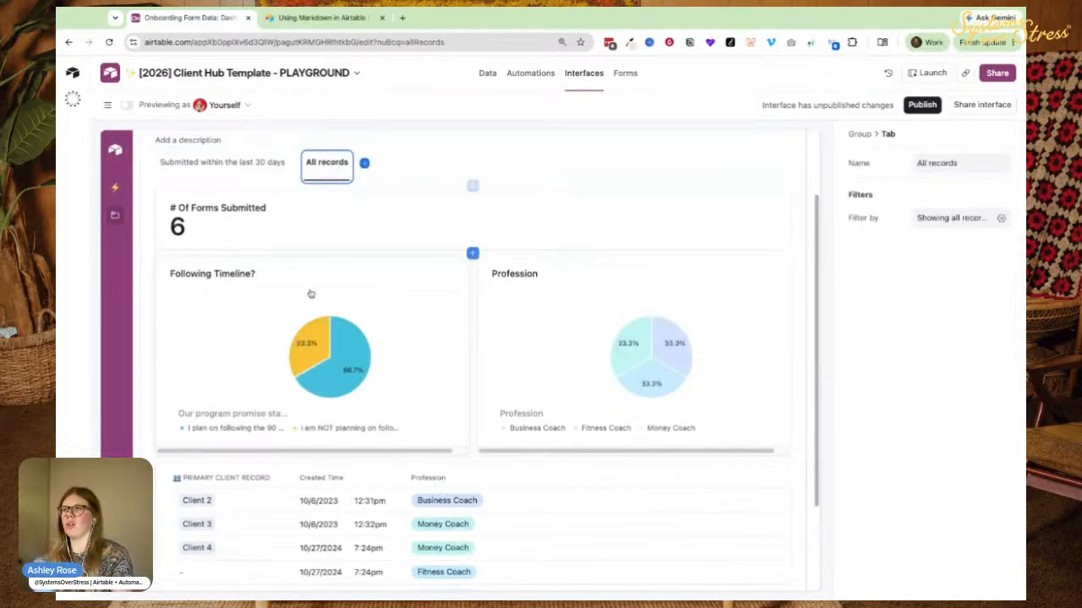
pyautogui.scroll(-2, 285, 295)
pyautogui.scroll(-1, 277, 452)
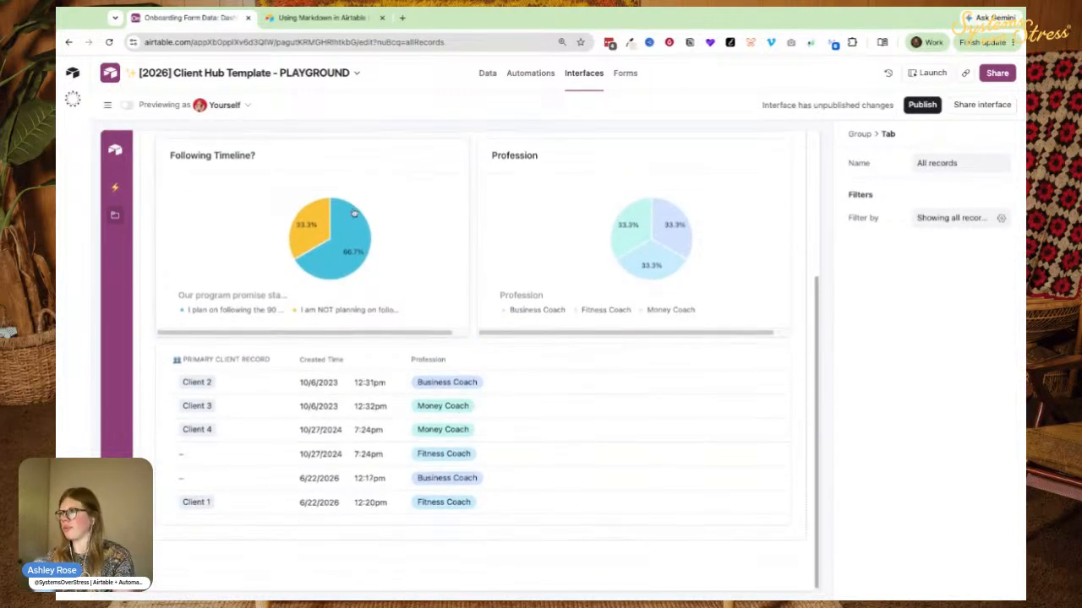
pyautogui.scroll(3, 290, 203)
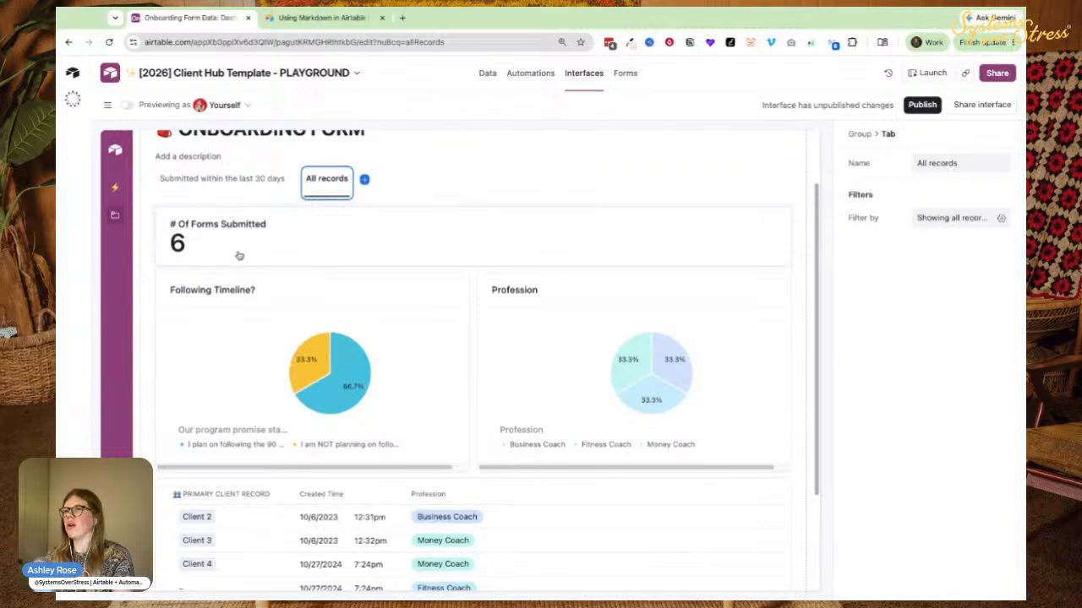
pyautogui.scroll(-2, 420, 403)
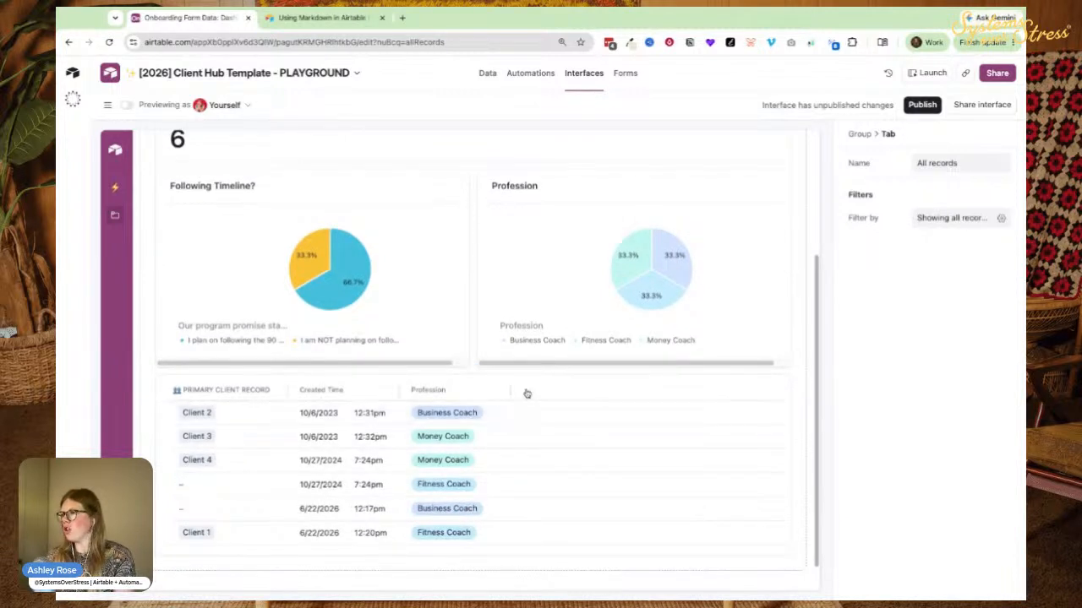
pyautogui.click(524, 393)
pyautogui.click(523, 392)
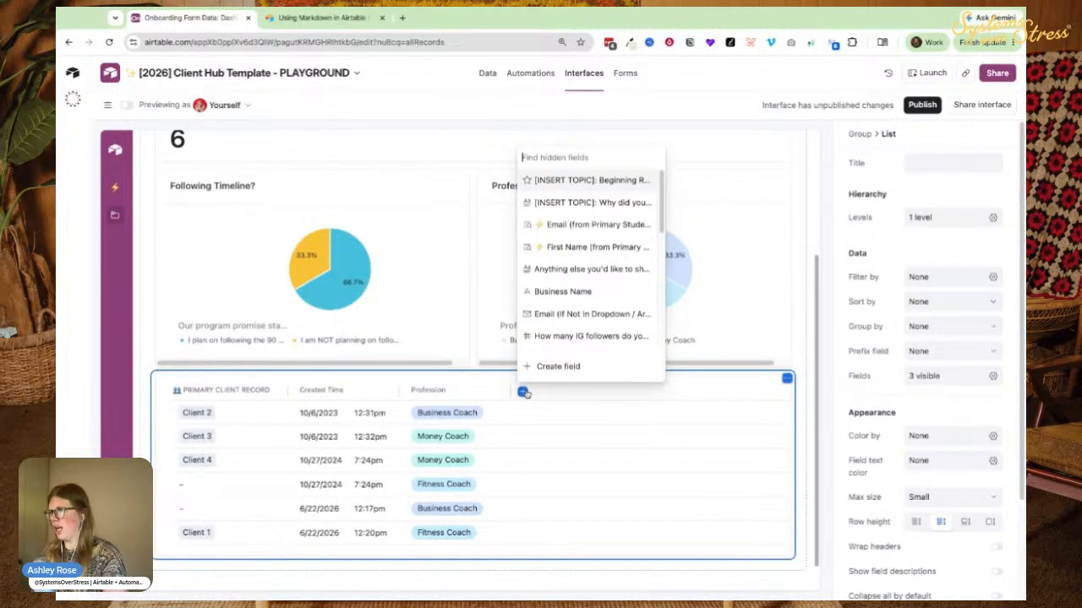
# Add the IG Handle and How many IG followers columns to the client table.
pyautogui.click(551, 340)
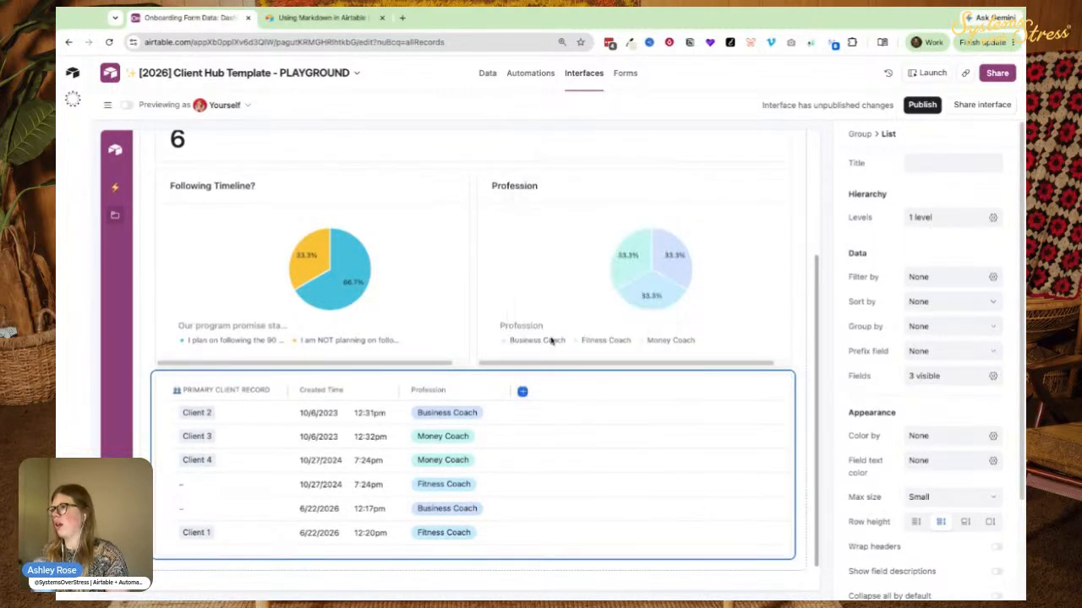
pyautogui.click(522, 392)
pyautogui.write('IG')
pyautogui.press('Return')
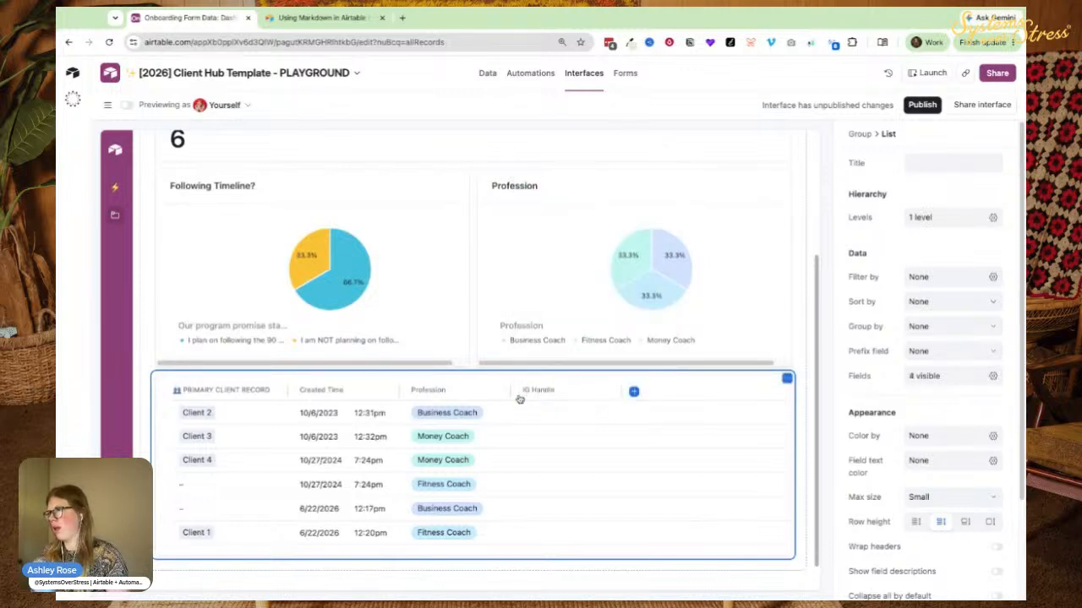
pyautogui.click(634, 392)
pyautogui.write('ig f')
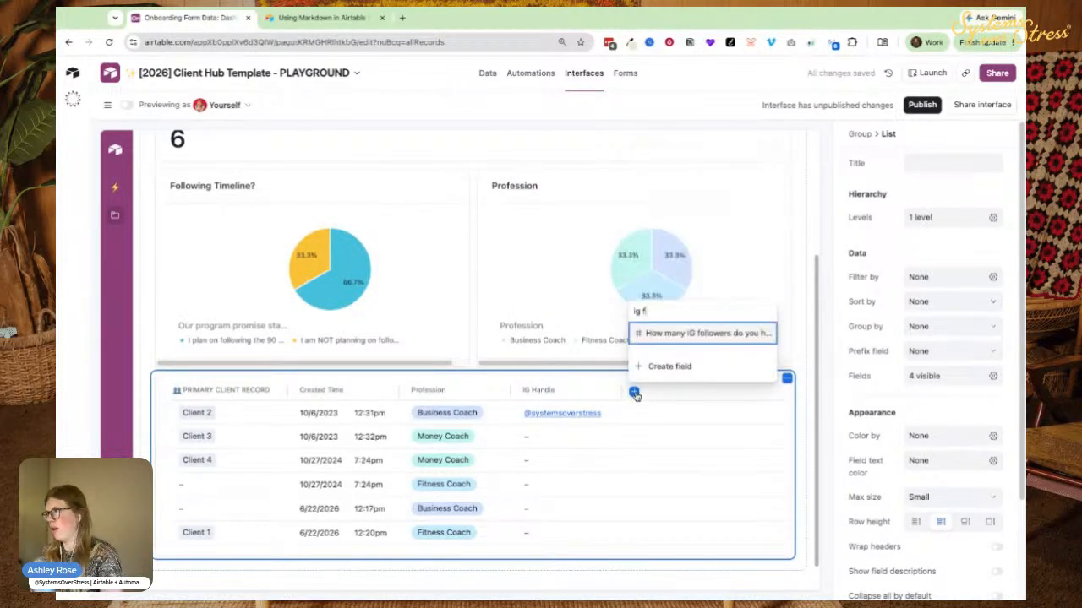
pyautogui.press('Return')
# Turn on Edit records inline for the client table.
pyautogui.scroll(-1, 744, 453)
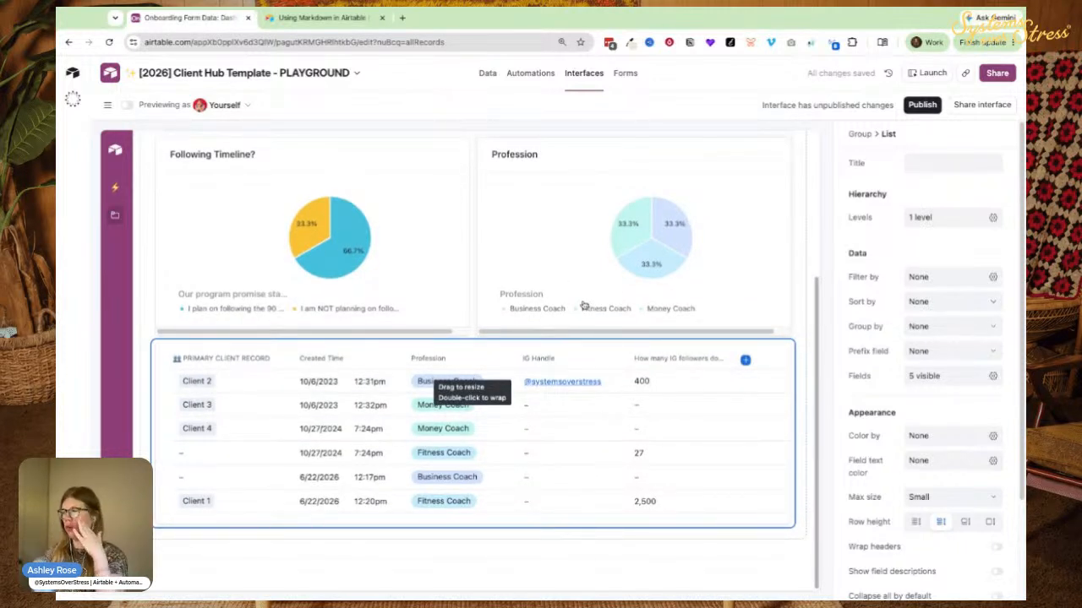
pyautogui.scroll(-2, 951, 462)
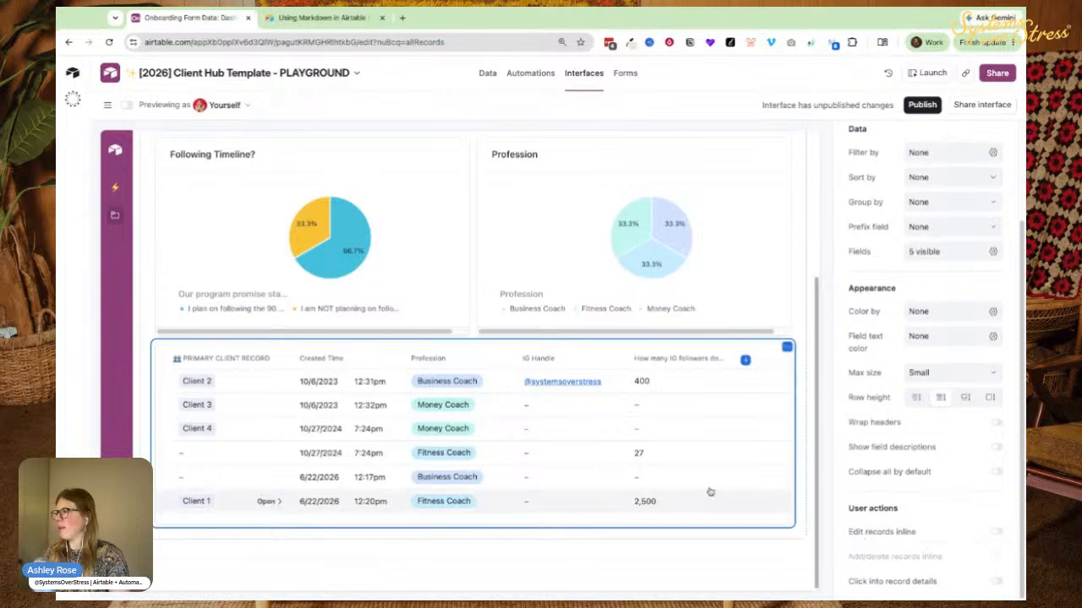
pyautogui.click(948, 534)
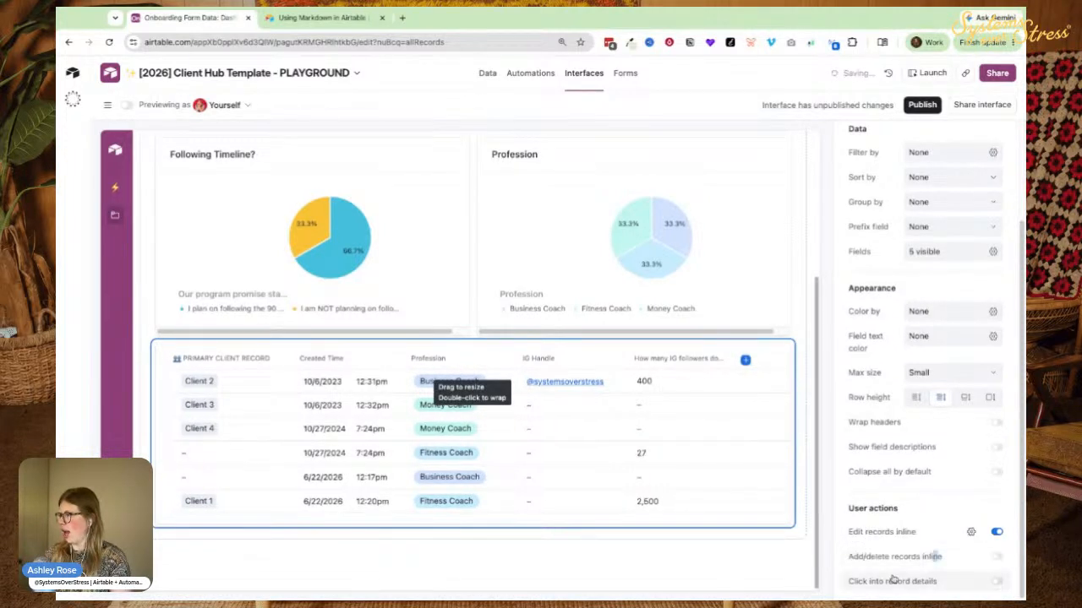
# Allow adding and deleting records inline and opening detail pages on click.
pyautogui.click(987, 560)
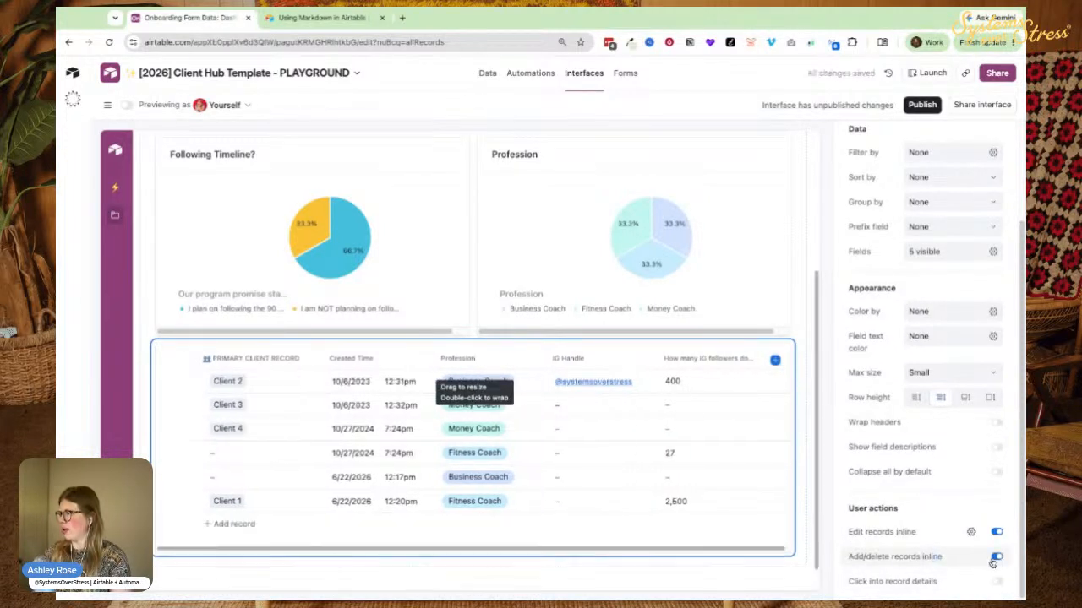
pyautogui.click(901, 583)
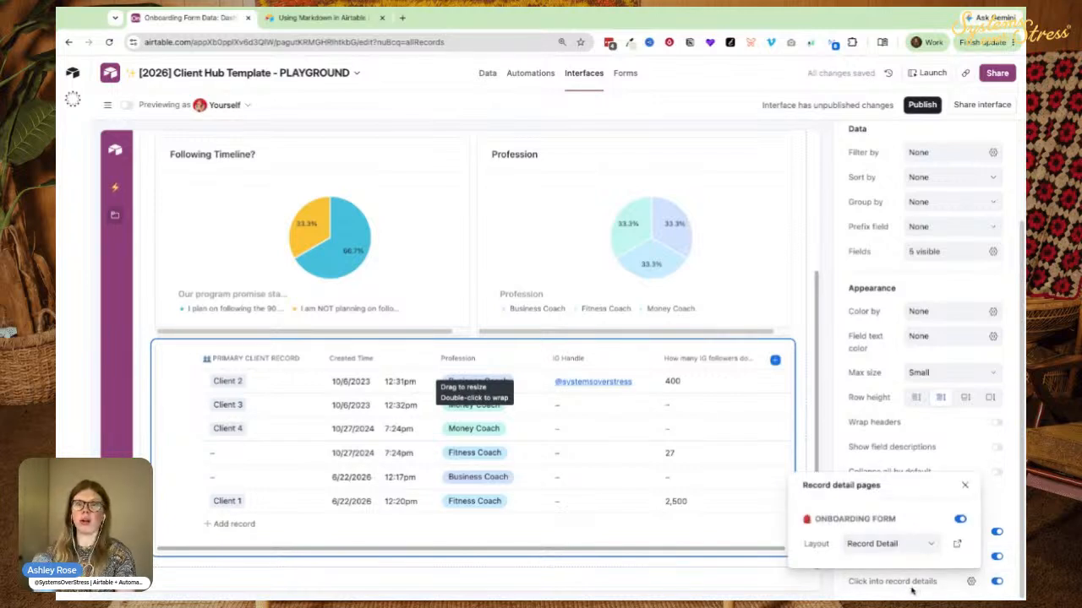
pyautogui.click(667, 422)
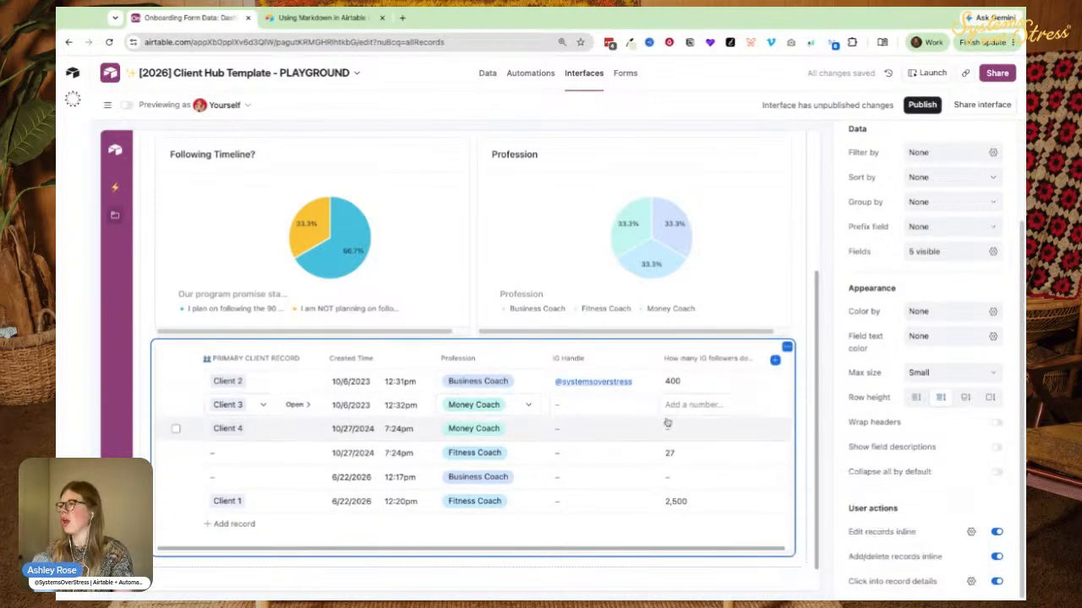
# Enter follower counts 800 for Client 3, 550 for Client 4, 99 for the 6/22/2026 row.
pyautogui.click(677, 405)
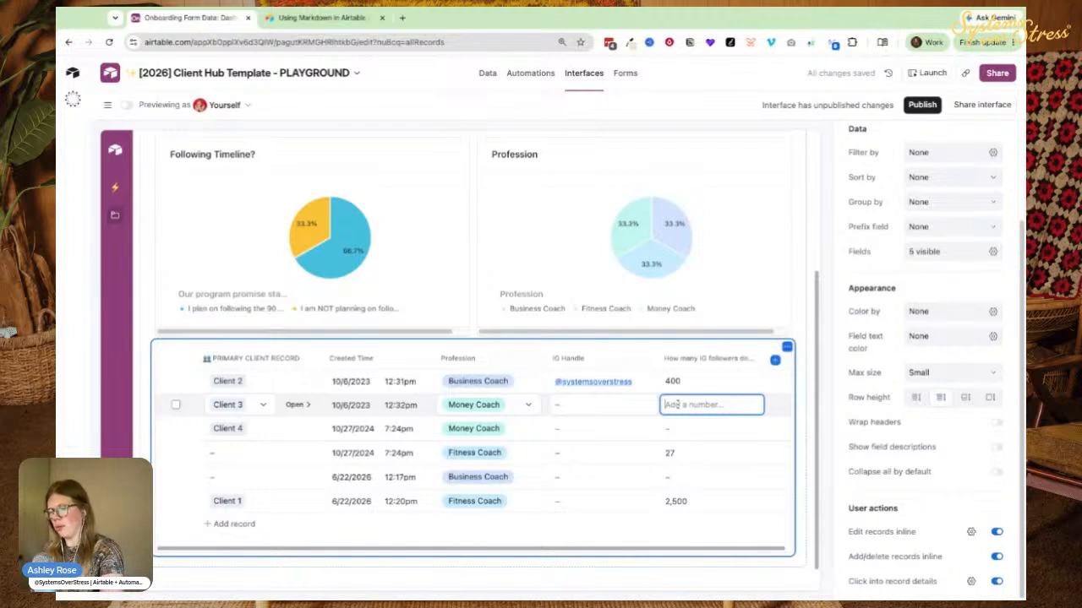
pyautogui.write('800')
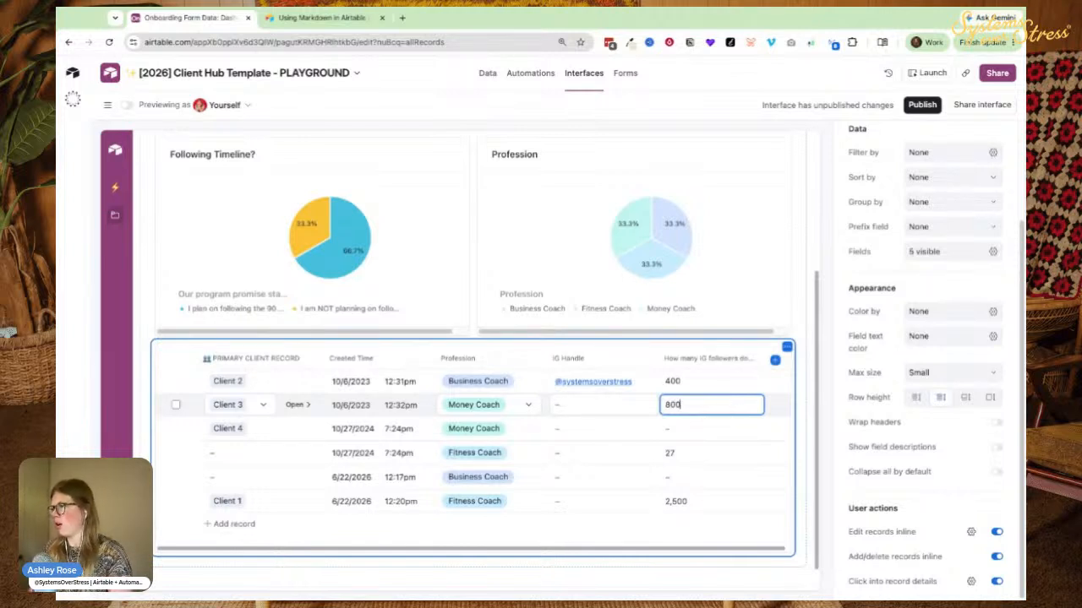
pyautogui.click(673, 429)
pyautogui.write('5')
pyautogui.write('50')
pyautogui.click(668, 477)
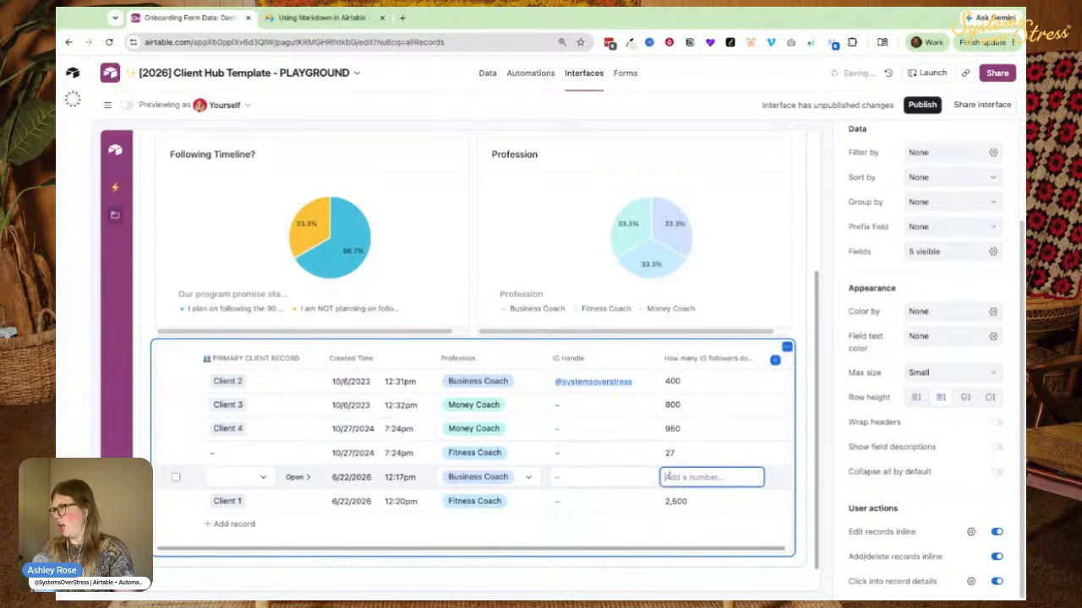
pyautogui.write('99')
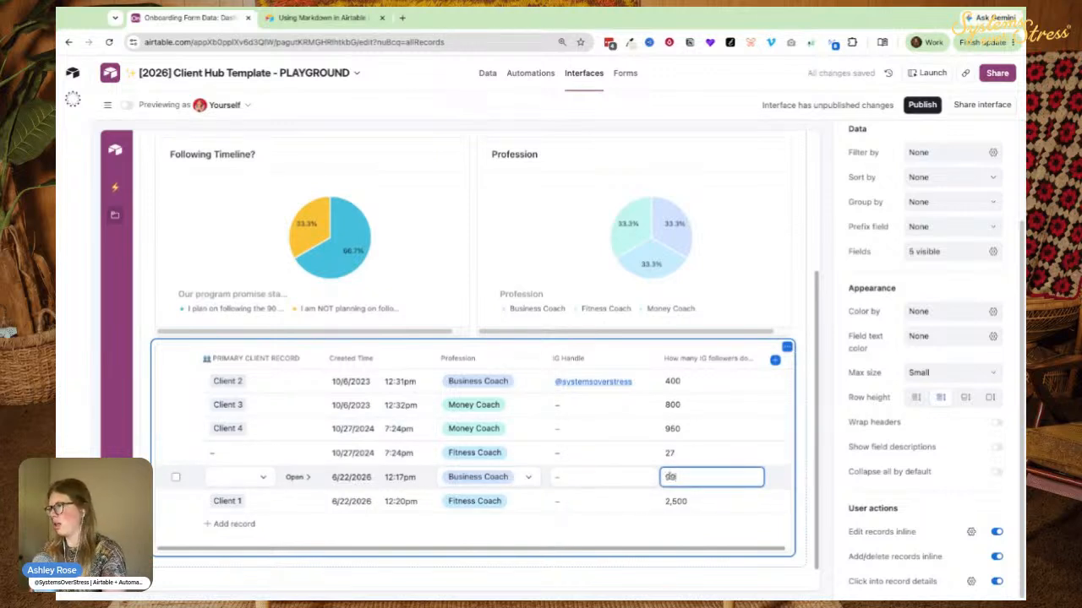
# Open the client picker for the unnamed 10/27/2024 row and close it without choosing.
pyautogui.click(232, 453)
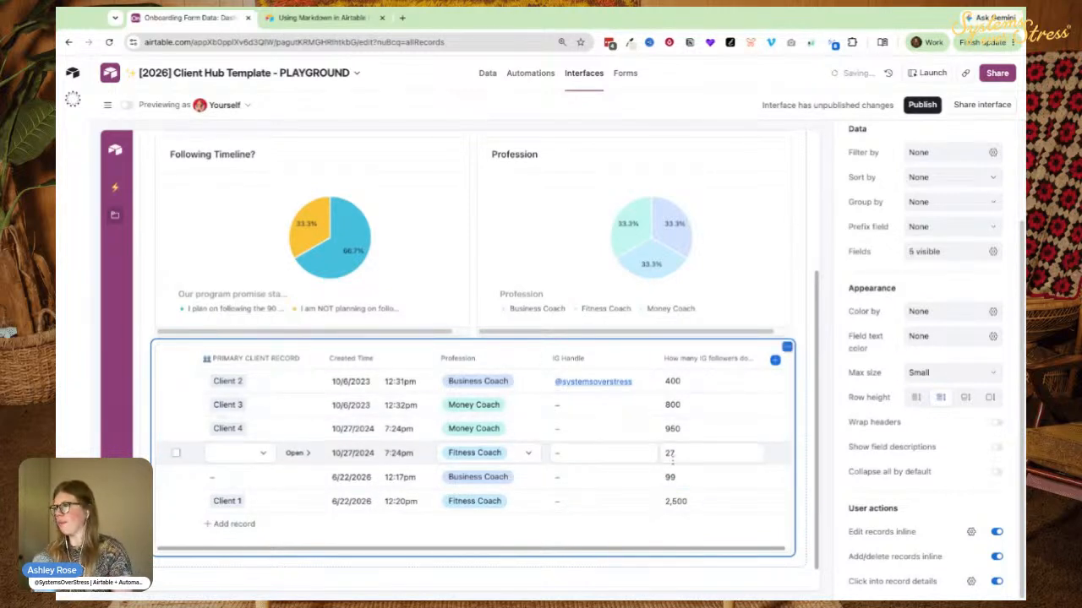
pyautogui.click(244, 453)
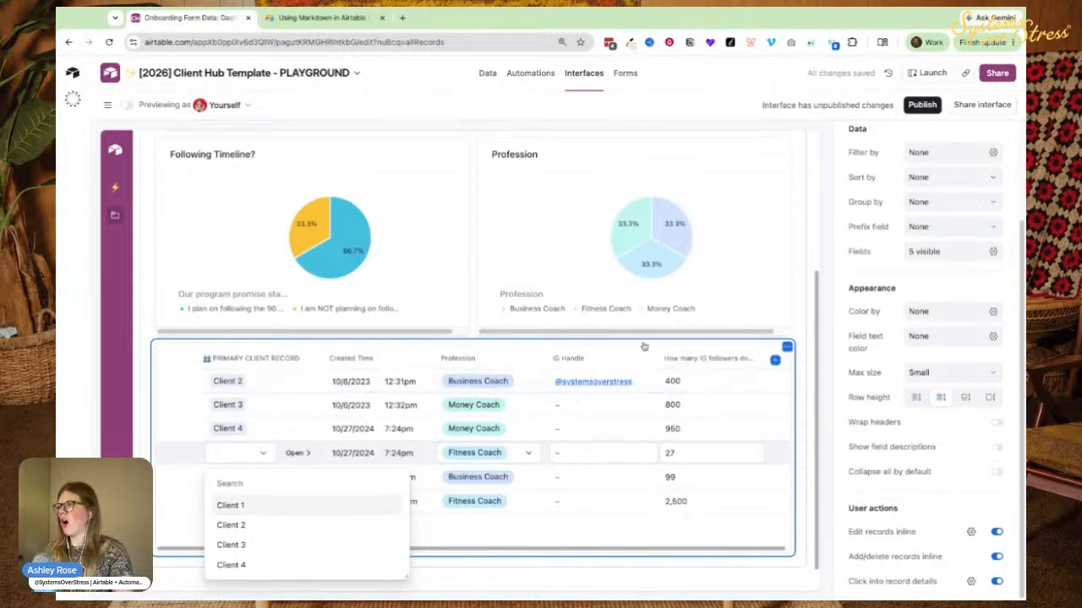
pyautogui.press('Escape')
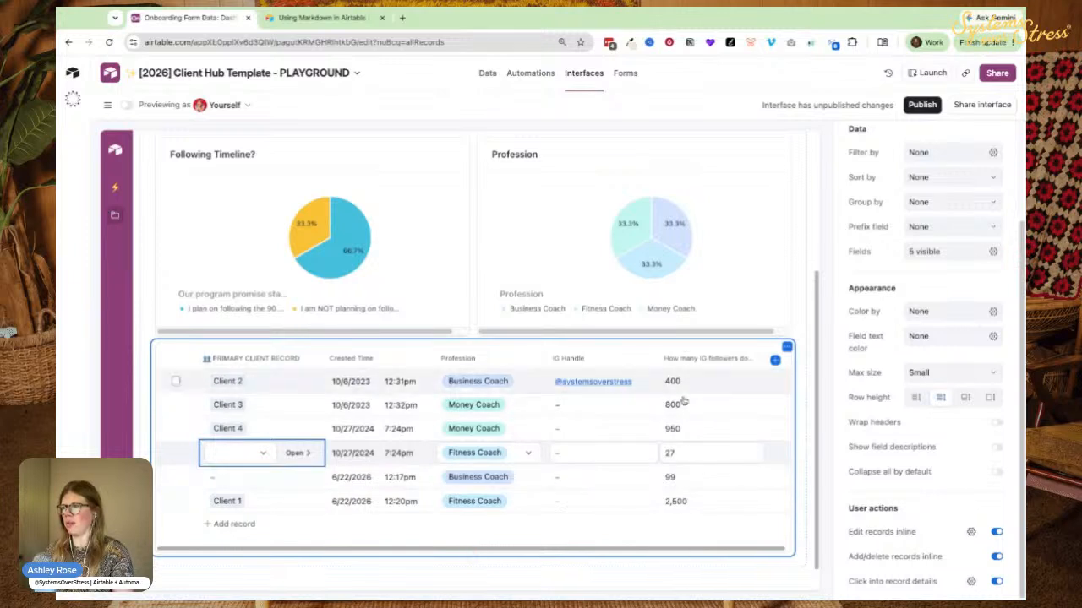
pyautogui.scroll(1, 476, 226)
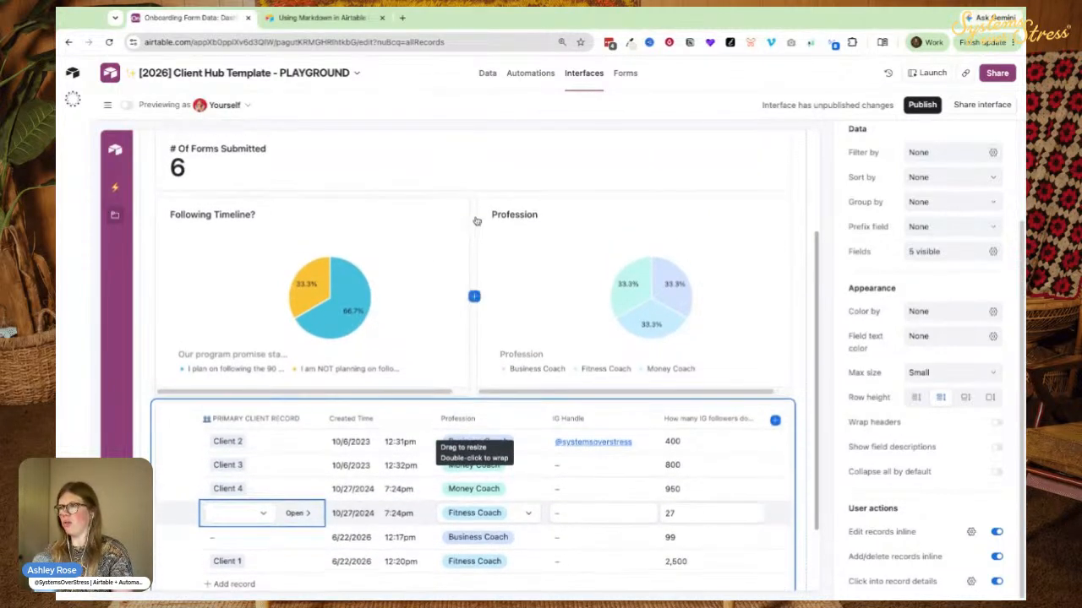
# Add a Number element titled 'Minimum # Of IG Followers'.
pyautogui.click(472, 193)
pyautogui.click(488, 228)
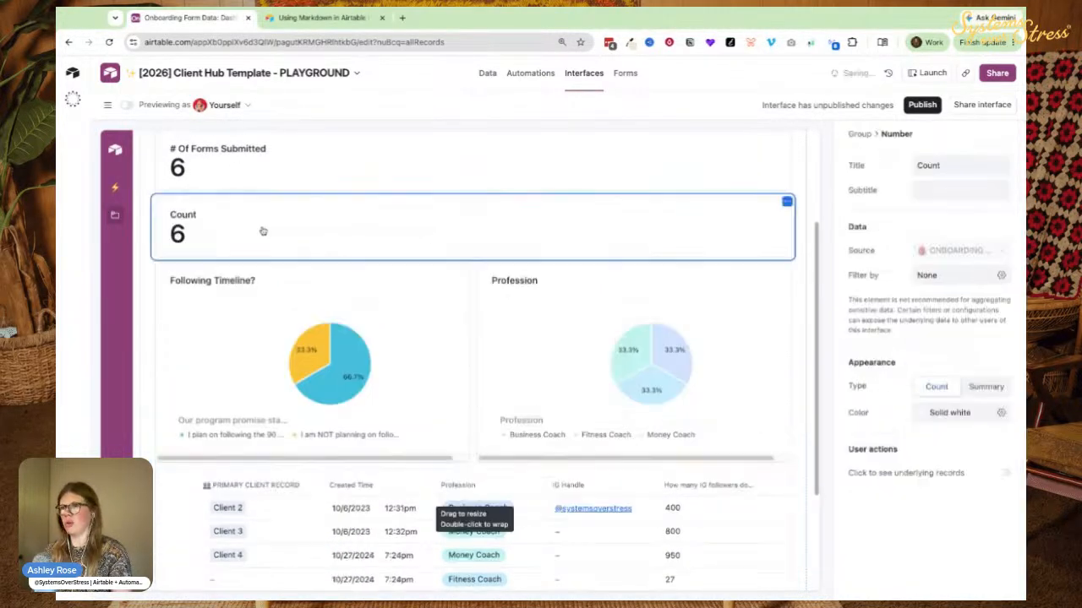
pyautogui.doubleClick(929, 164)
pyautogui.write('Min')
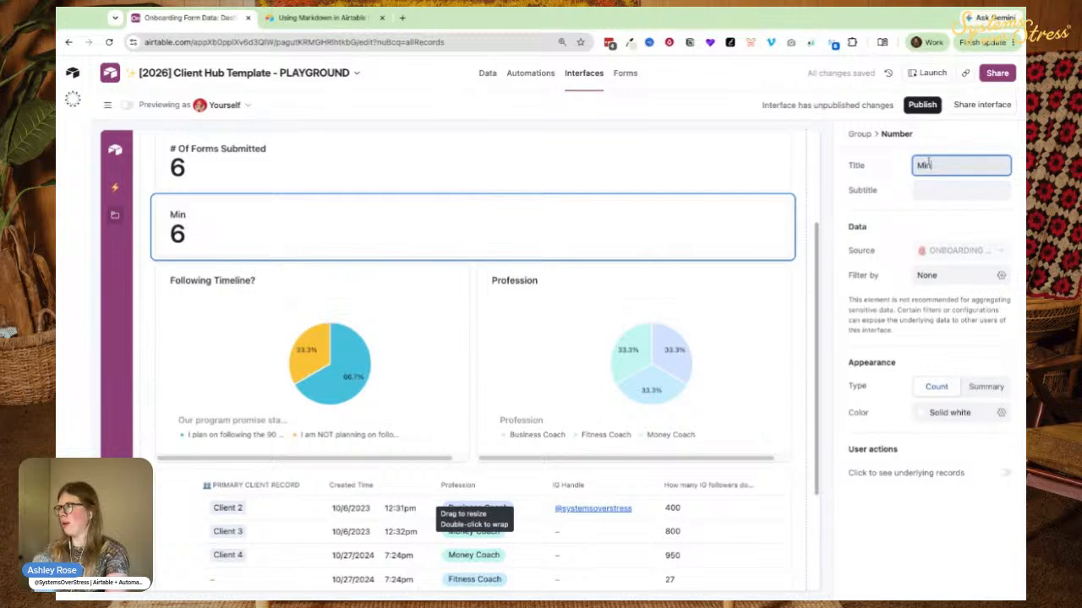
pyautogui.write('imum # Of IG Foll')
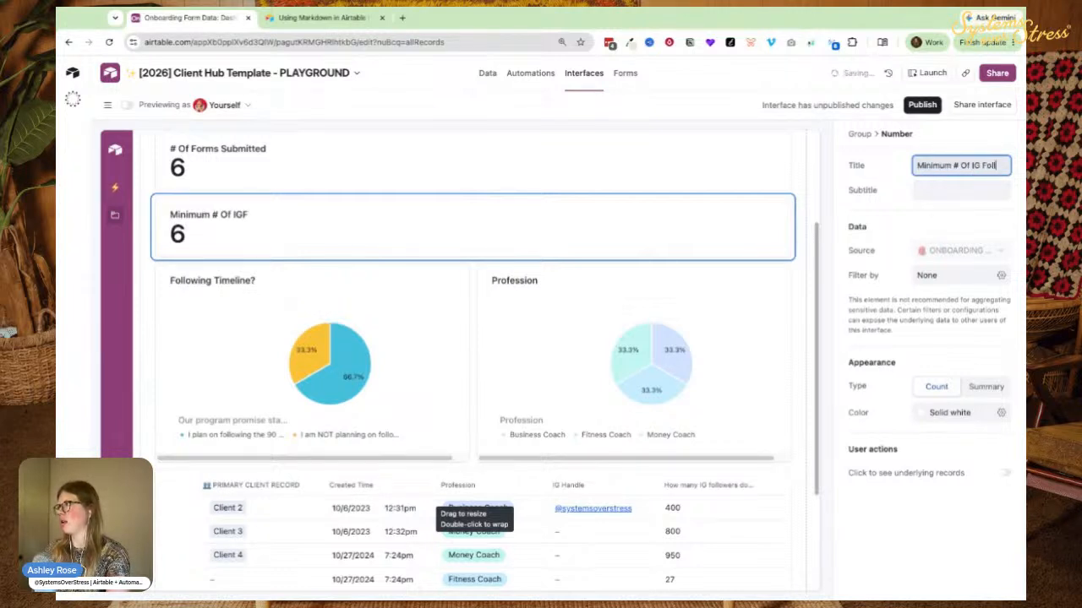
pyautogui.write('owers')
# Make the card a Summary of the IG followers field using Min, showing 27.
pyautogui.click(985, 386)
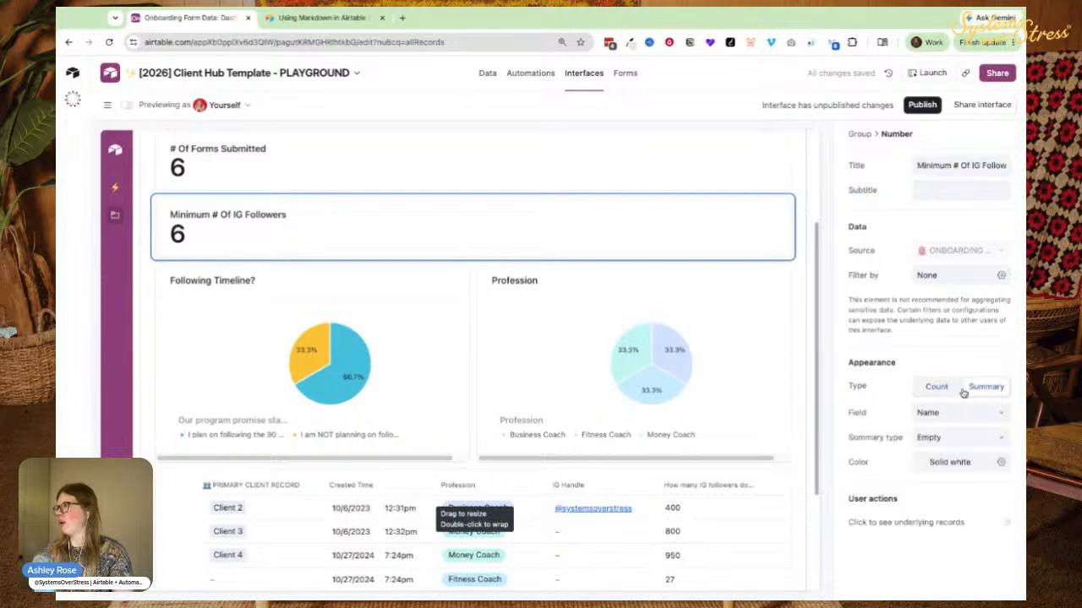
pyautogui.click(919, 415)
pyautogui.write('IG f')
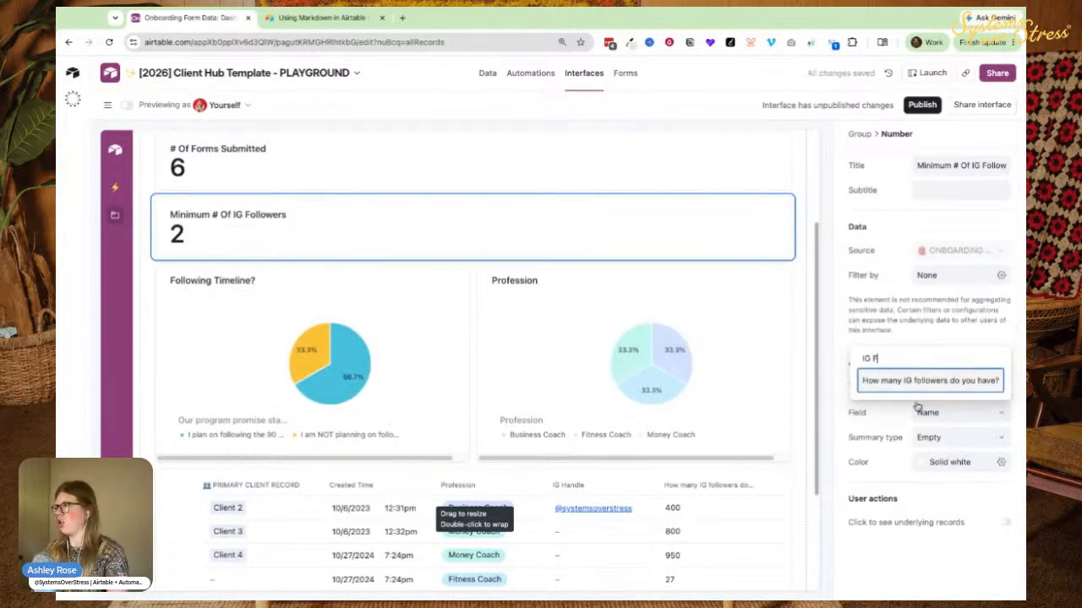
pyautogui.press('Return')
pyautogui.click(945, 437)
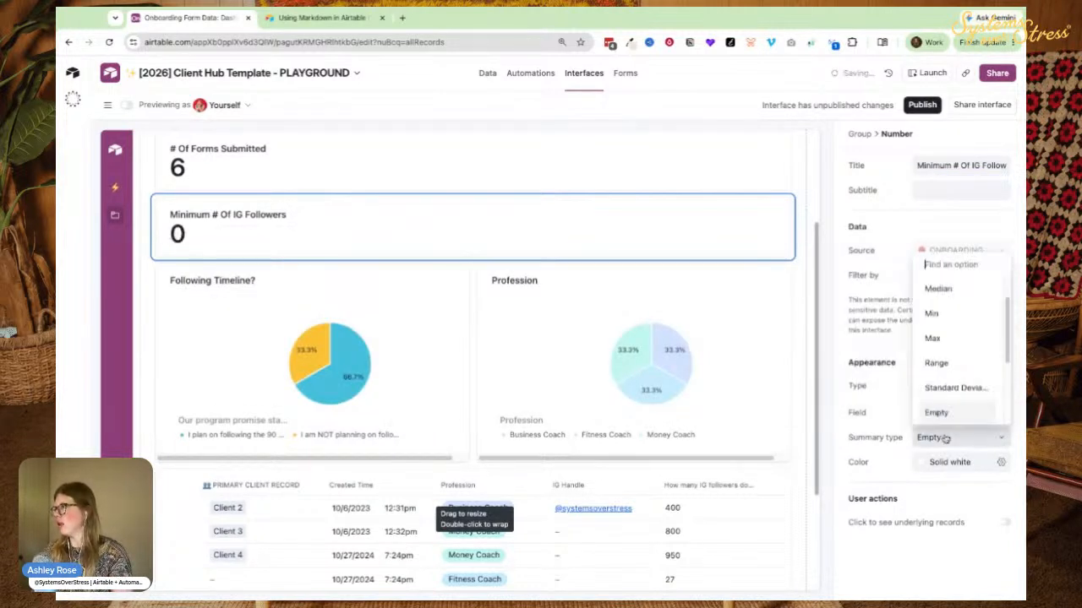
pyautogui.click(944, 309)
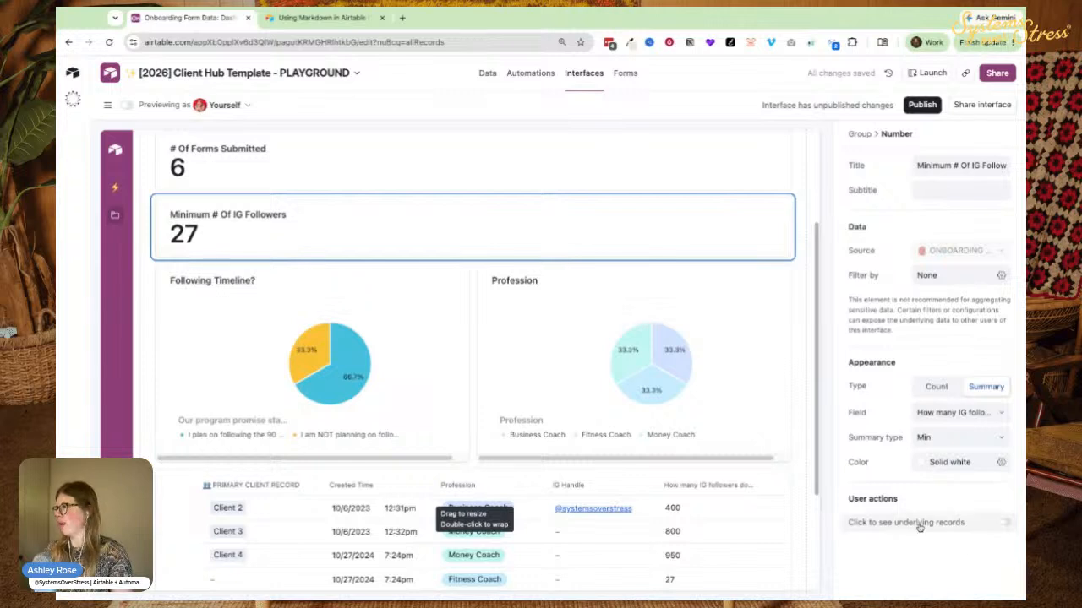
# Enable Click to see underlying records on the minimum card.
pyautogui.click(866, 524)
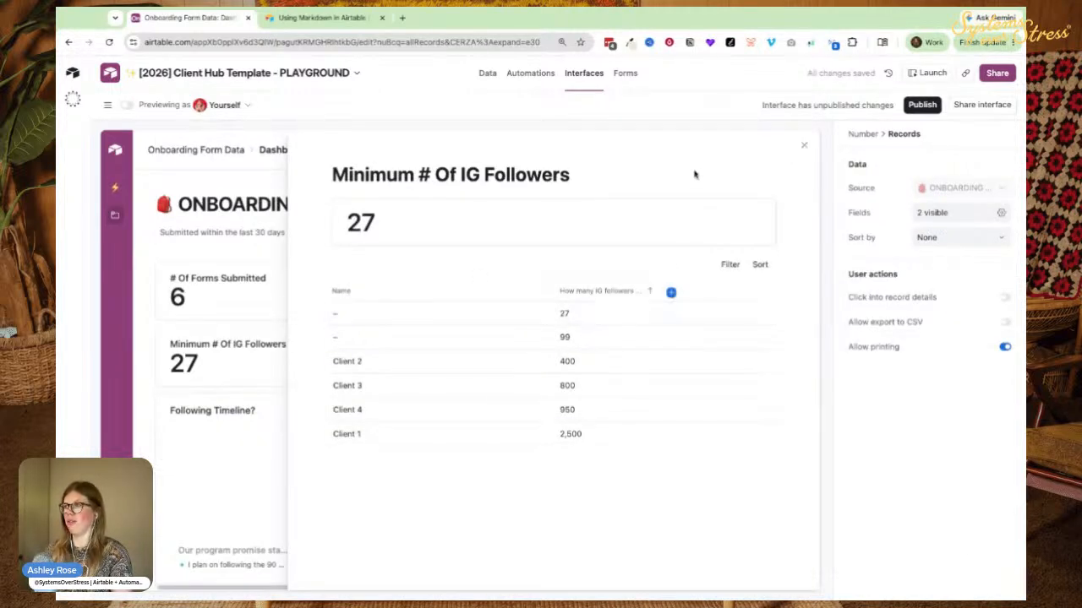
pyautogui.click(803, 146)
pyautogui.click(437, 358)
pyautogui.scroll(-1, 313, 320)
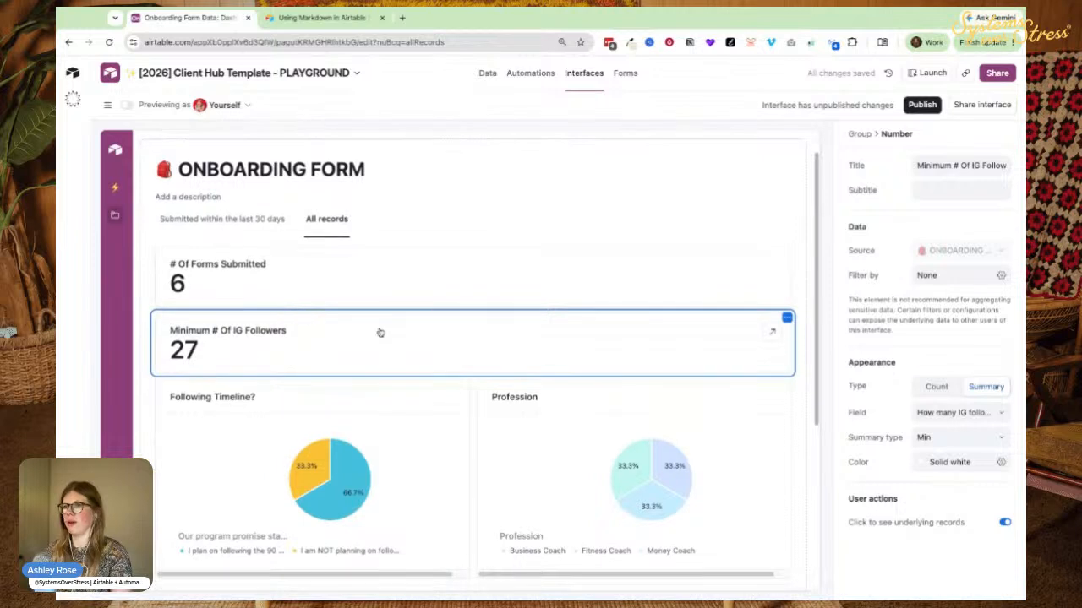
pyautogui.click(787, 318)
# Duplicate the minimum card as 'Average # Of IG Followers' with an Average summary (796).
pyautogui.click(702, 343)
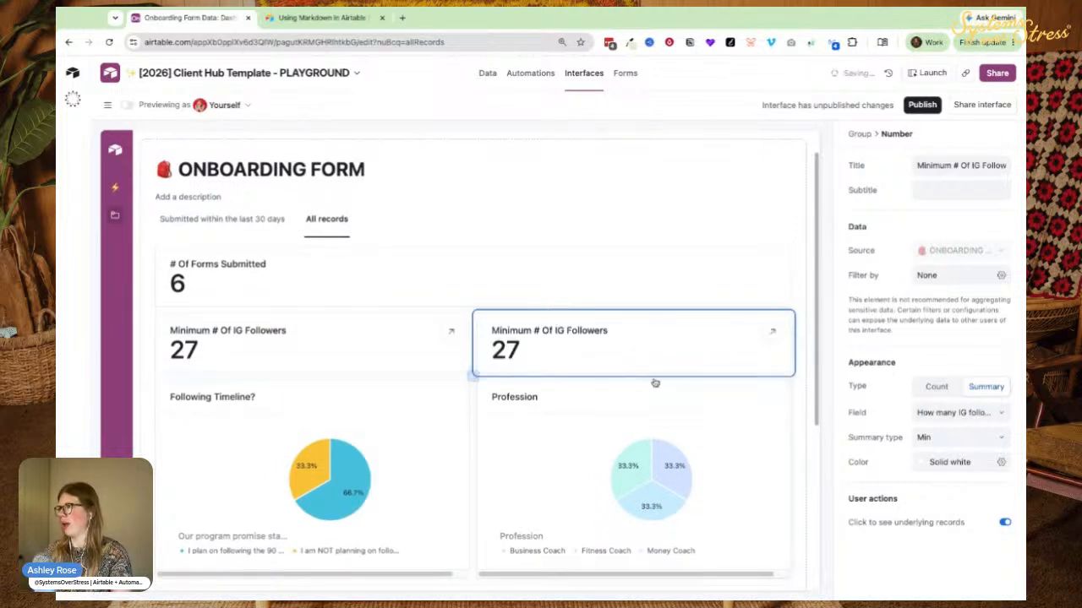
pyautogui.click(923, 165)
pyautogui.doubleClick(923, 166)
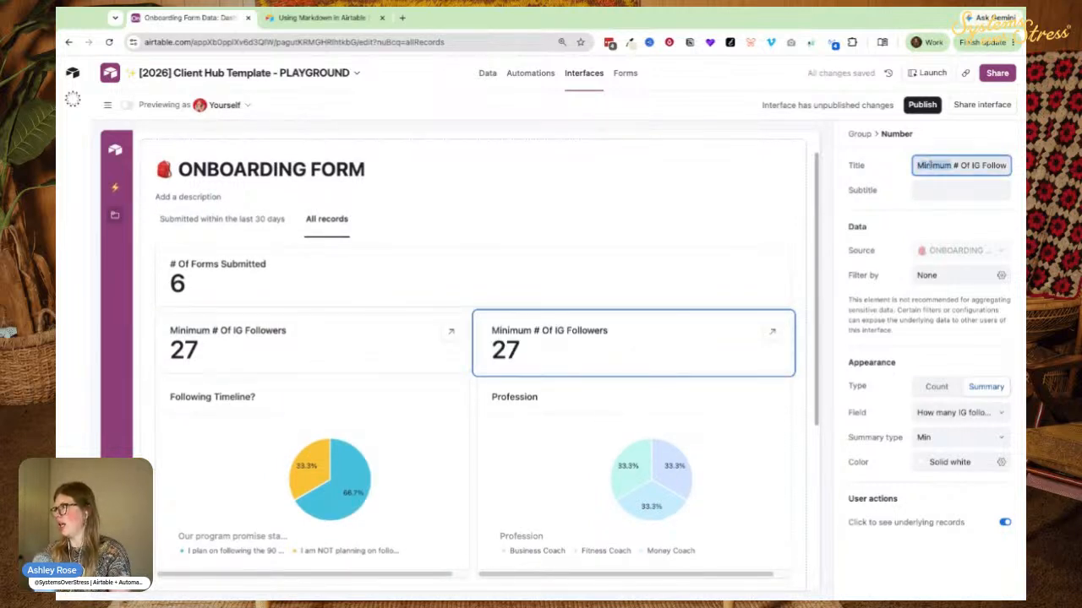
pyautogui.write('Average')
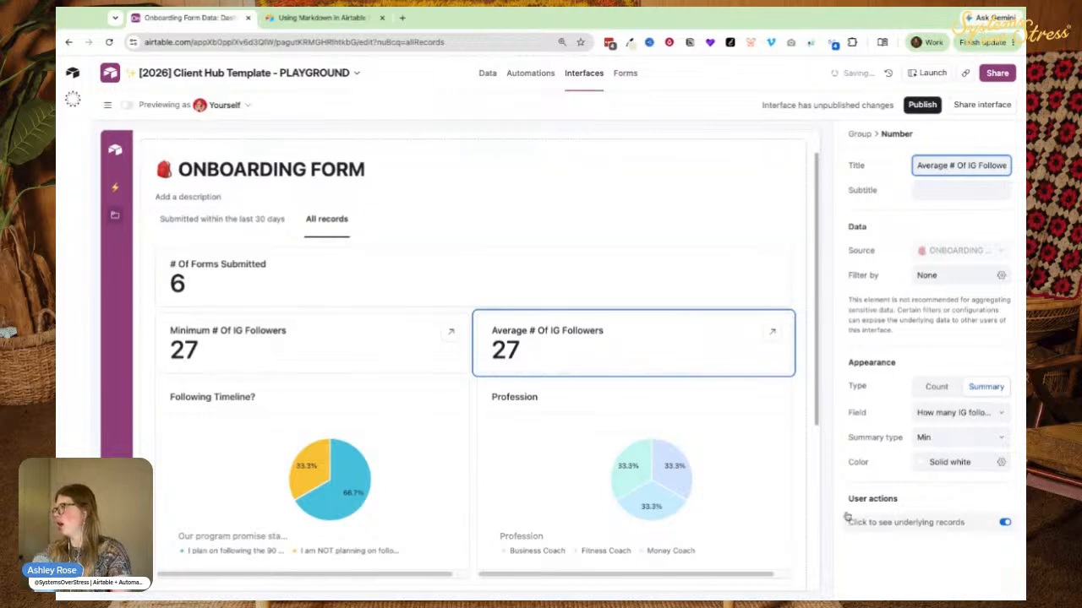
pyautogui.click(927, 438)
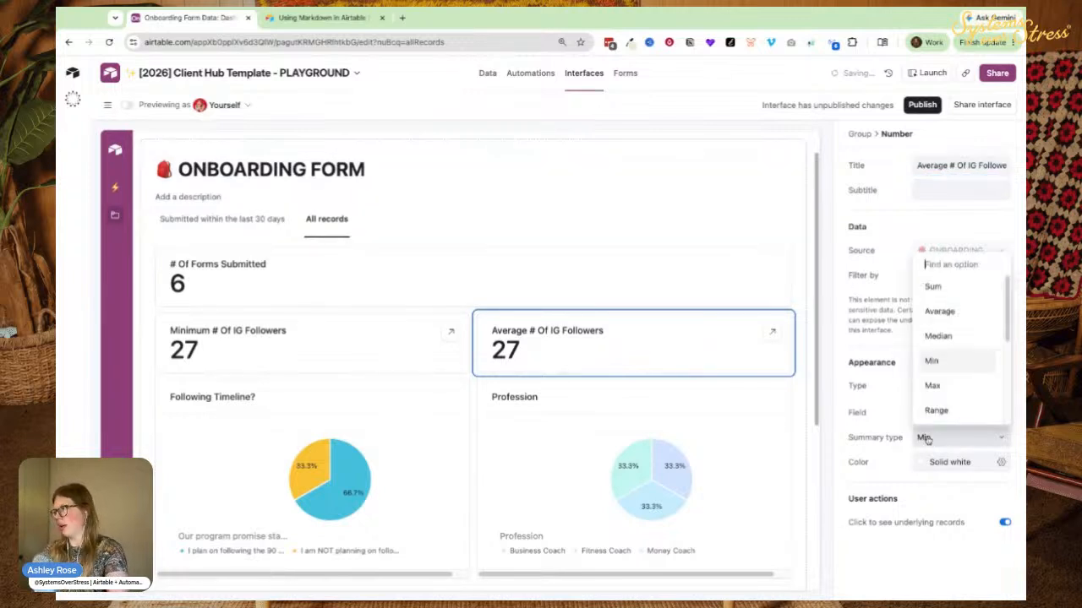
pyautogui.click(949, 310)
pyautogui.scroll(-4, 628, 270)
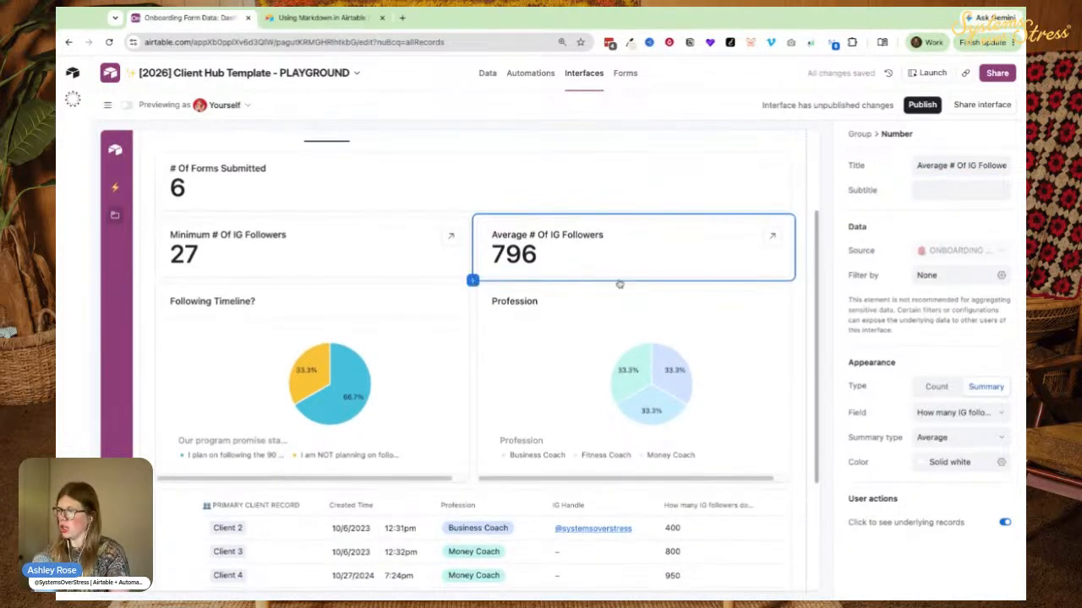
pyautogui.scroll(1, 698, 202)
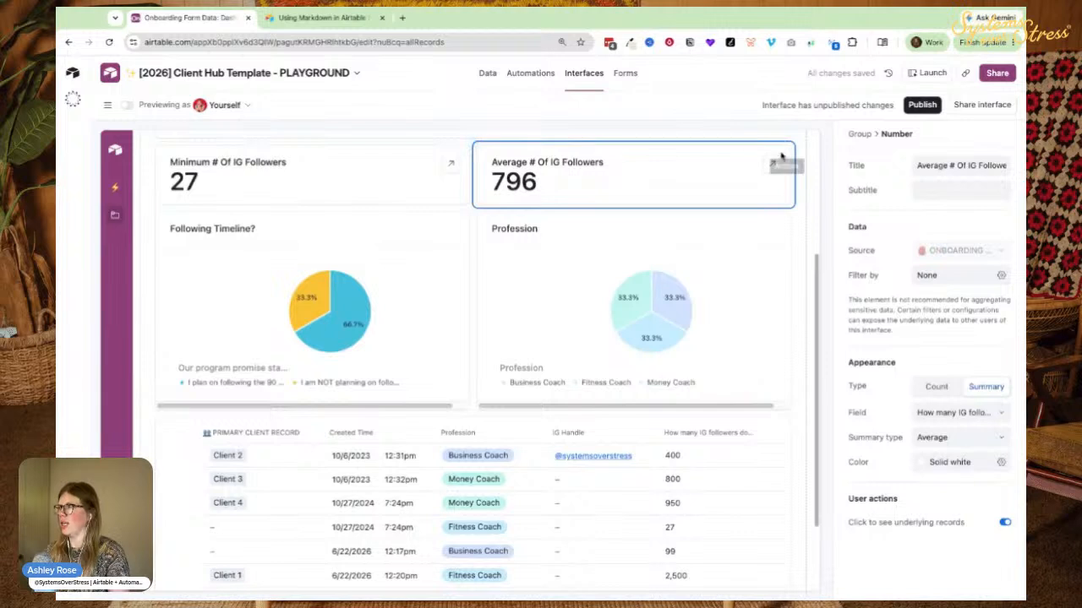
# Duplicate the average card as 'Max # Of IG Followers' using a Max summary (2,500).
pyautogui.click(786, 151)
pyautogui.click(691, 177)
pyautogui.click(936, 165)
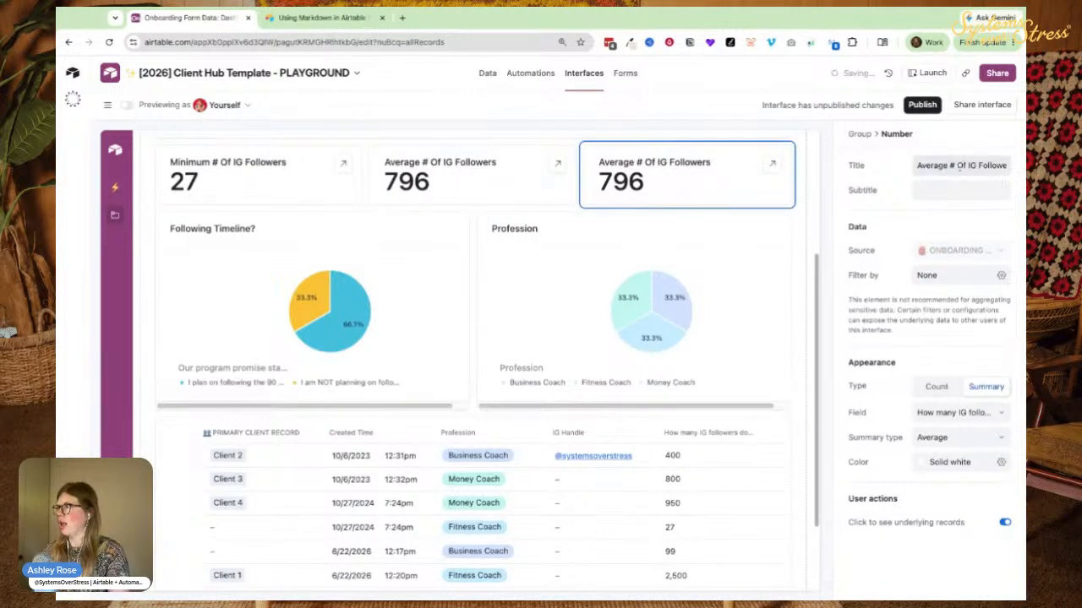
pyautogui.write('Max')
pyautogui.press('Return')
pyautogui.click(939, 414)
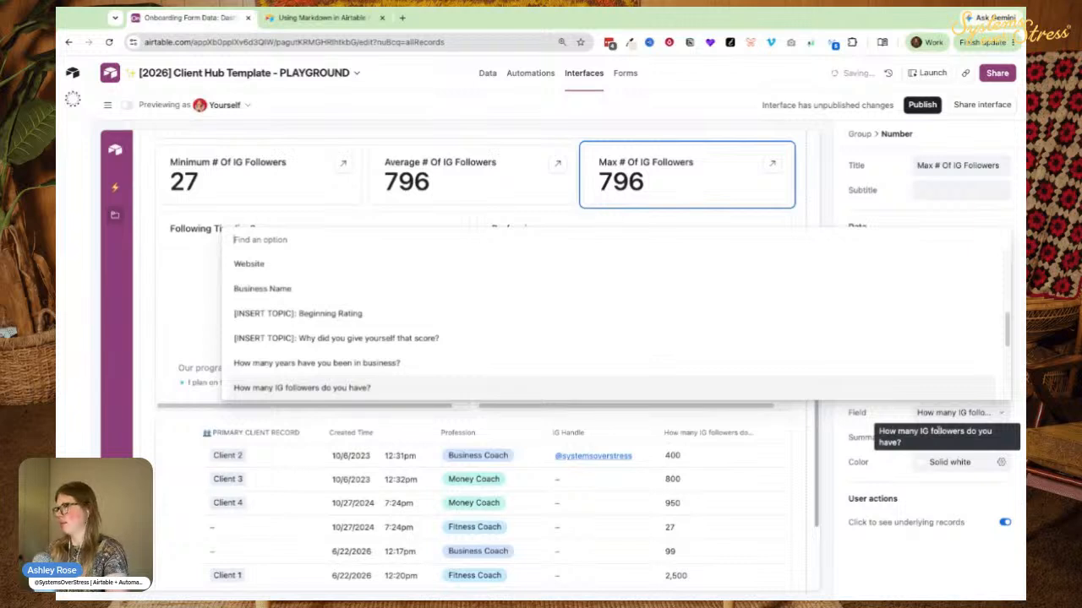
pyautogui.scroll(-3, 643, 285)
pyautogui.click(927, 438)
pyautogui.click(927, 438)
pyautogui.write('m')
pyautogui.click(938, 358)
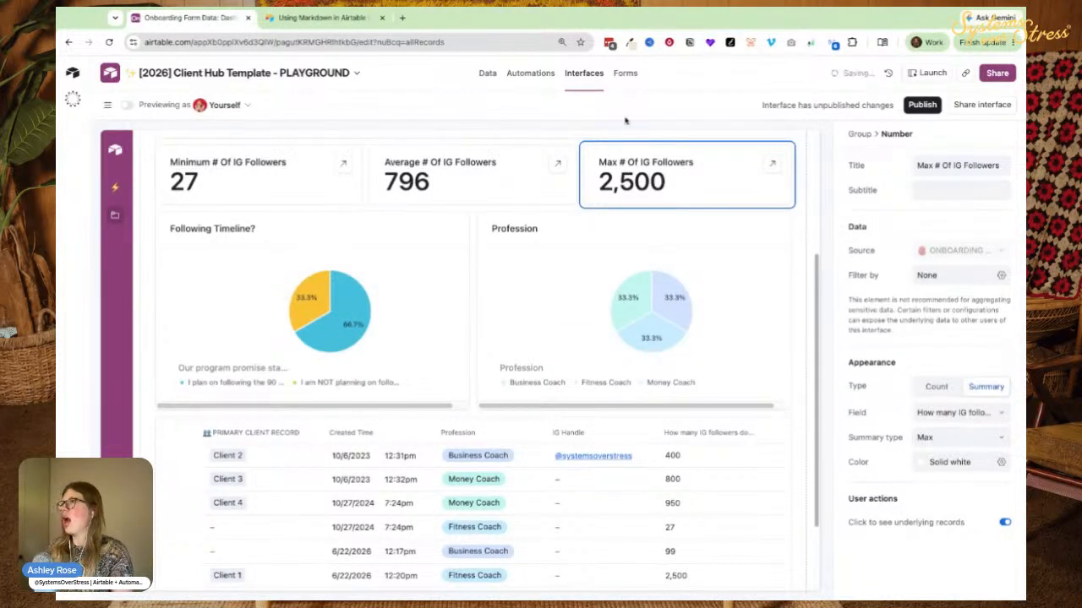
pyautogui.scroll(1, 313, 253)
pyautogui.scroll(3, 222, 227)
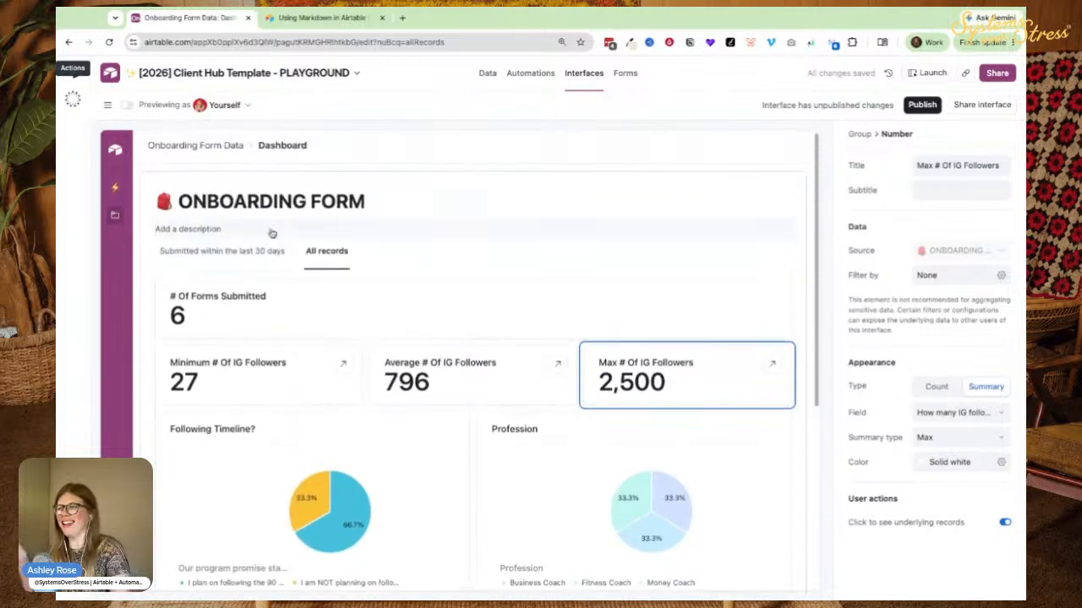
# Color the Max # Of IG Followers card solid pink with a pink background.
pyautogui.click(143, 369)
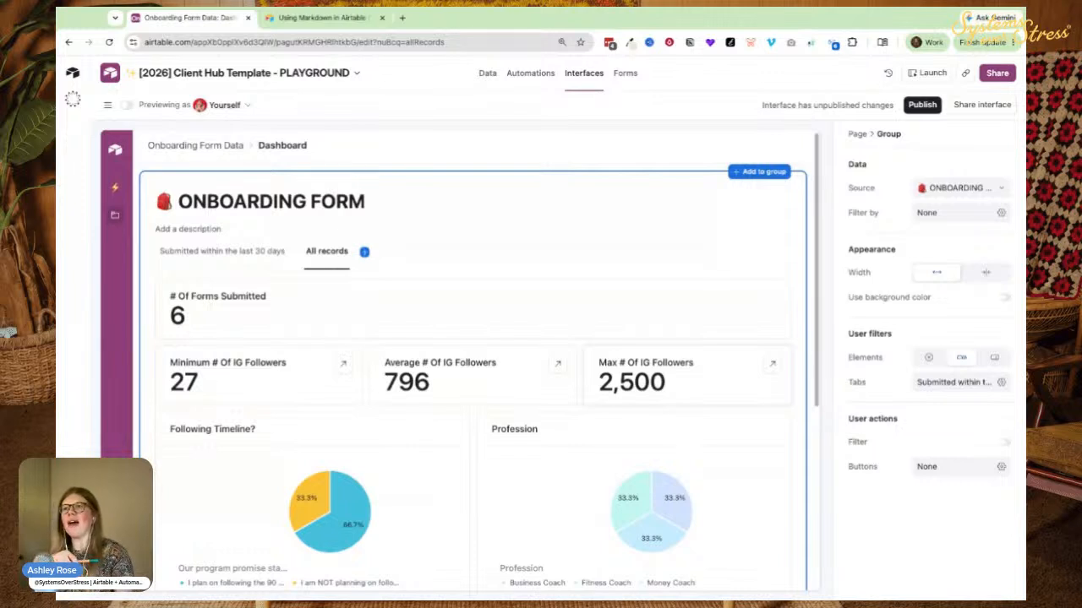
pyautogui.click(629, 373)
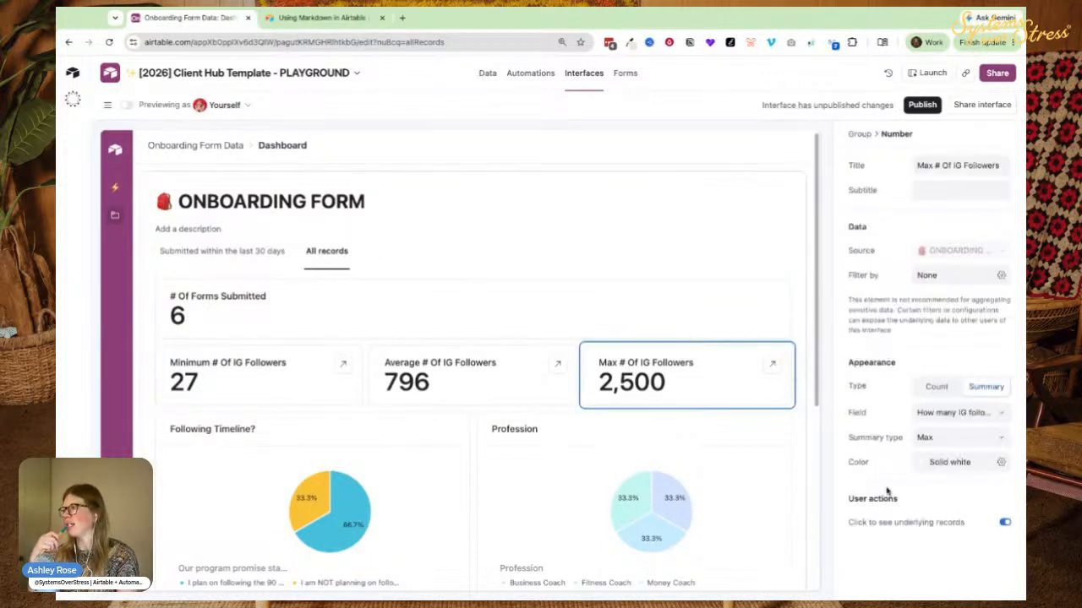
pyautogui.click(942, 462)
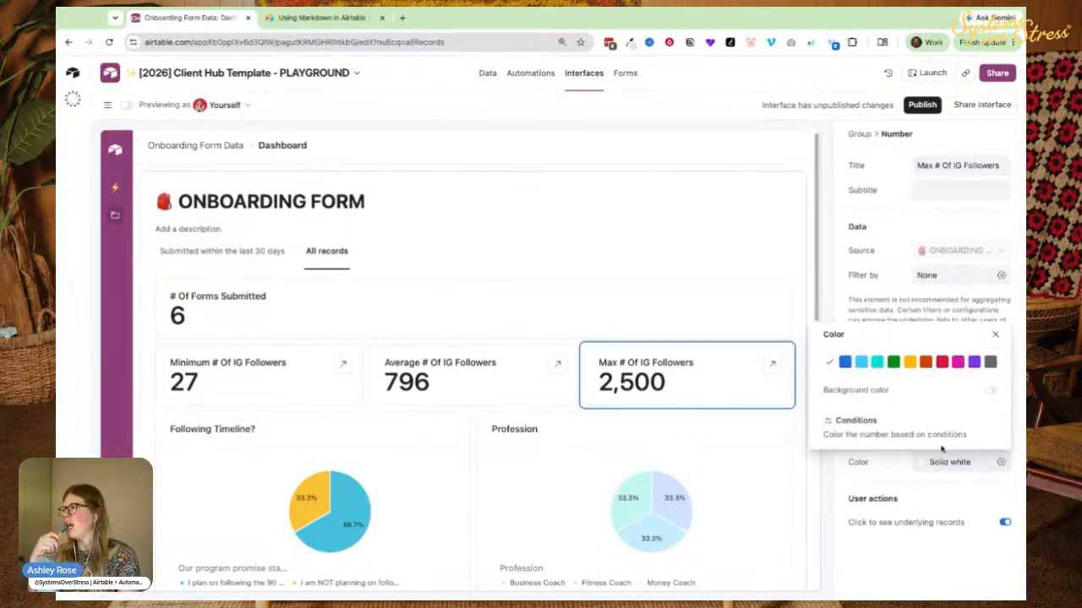
pyautogui.click(957, 361)
pyautogui.click(989, 390)
# Color the Average # Of IG Followers card solid green with a green background.
pyautogui.click(428, 398)
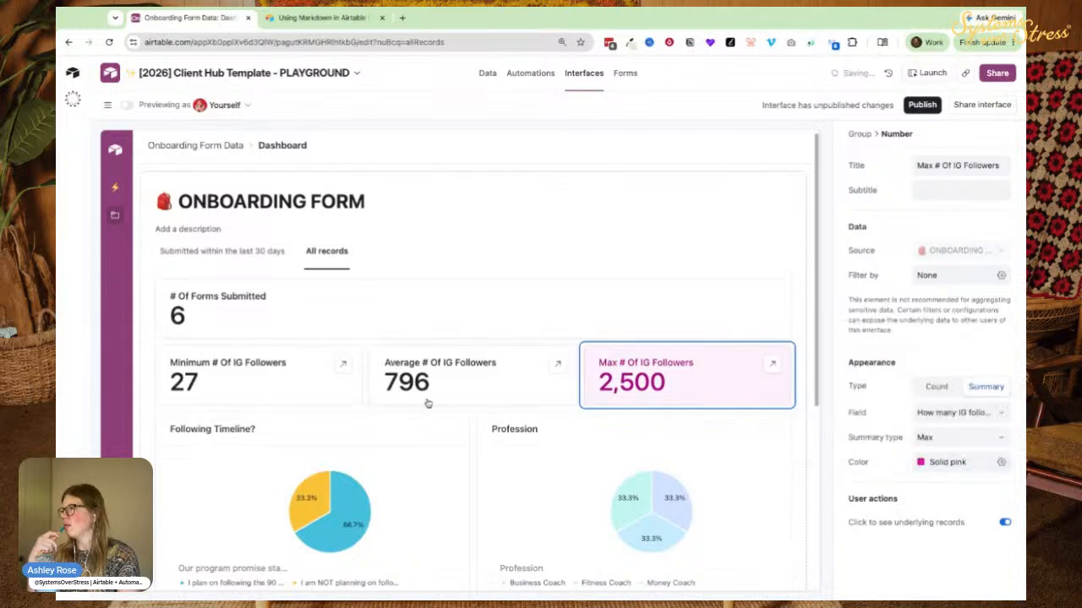
pyautogui.click(963, 462)
pyautogui.click(894, 363)
pyautogui.click(995, 392)
# Color the Minimum # Of IG Followers card solid blue with a light blue background.
pyautogui.click(232, 386)
pyautogui.click(944, 462)
pyautogui.click(845, 363)
pyautogui.click(991, 391)
pyautogui.scroll(-2, 144, 327)
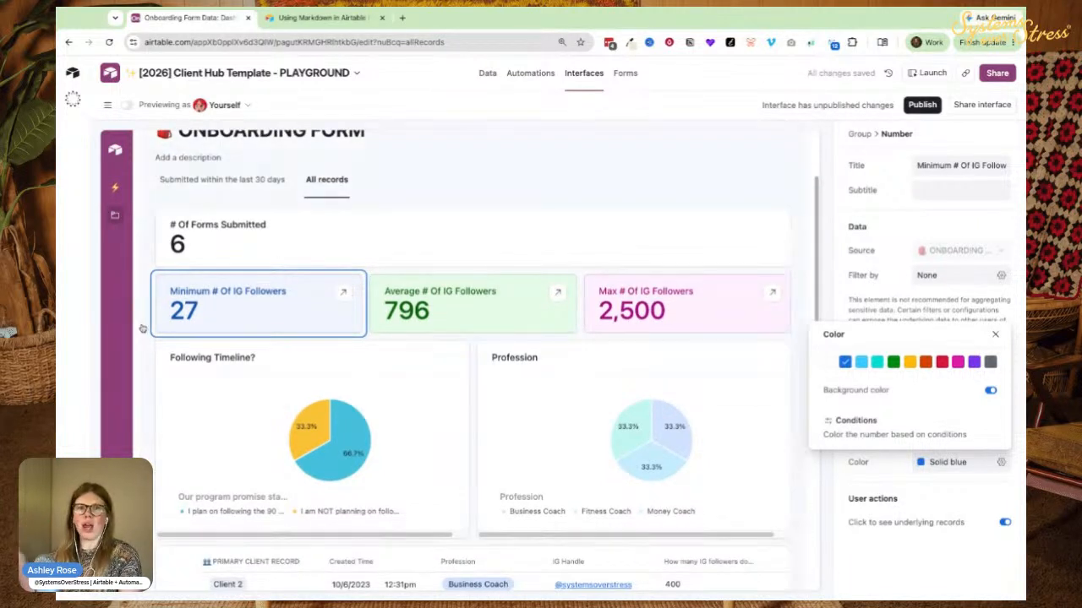
pyautogui.scroll(-3, 254, 338)
pyautogui.scroll(3, 226, 289)
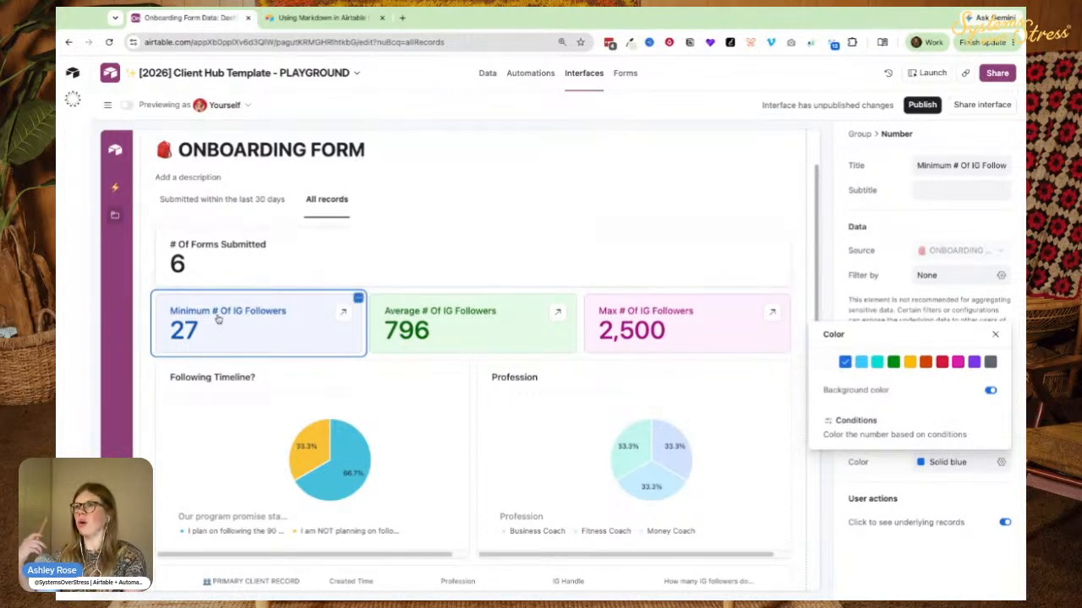
pyautogui.scroll(-1, 231, 243)
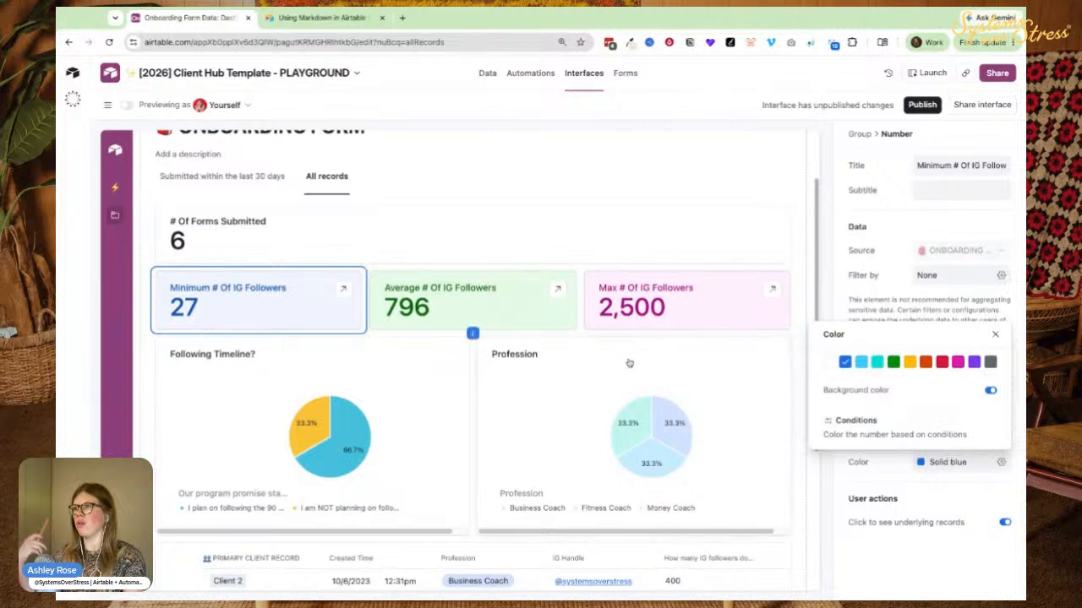
pyautogui.scroll(-1, 247, 414)
pyautogui.scroll(-1, 246, 414)
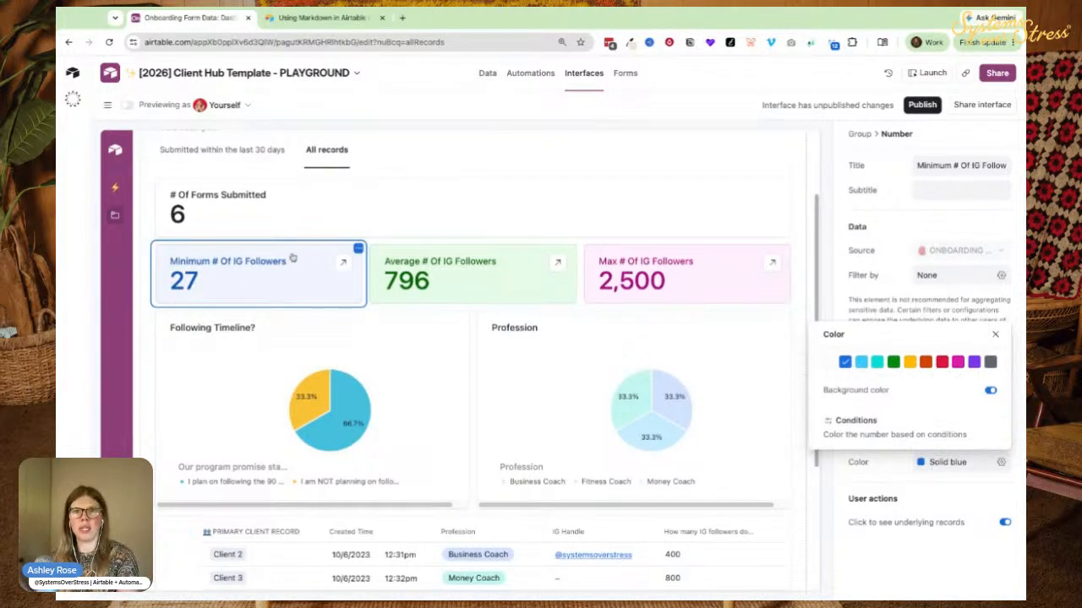
pyautogui.scroll(-3, 254, 240)
pyautogui.scroll(2, 226, 234)
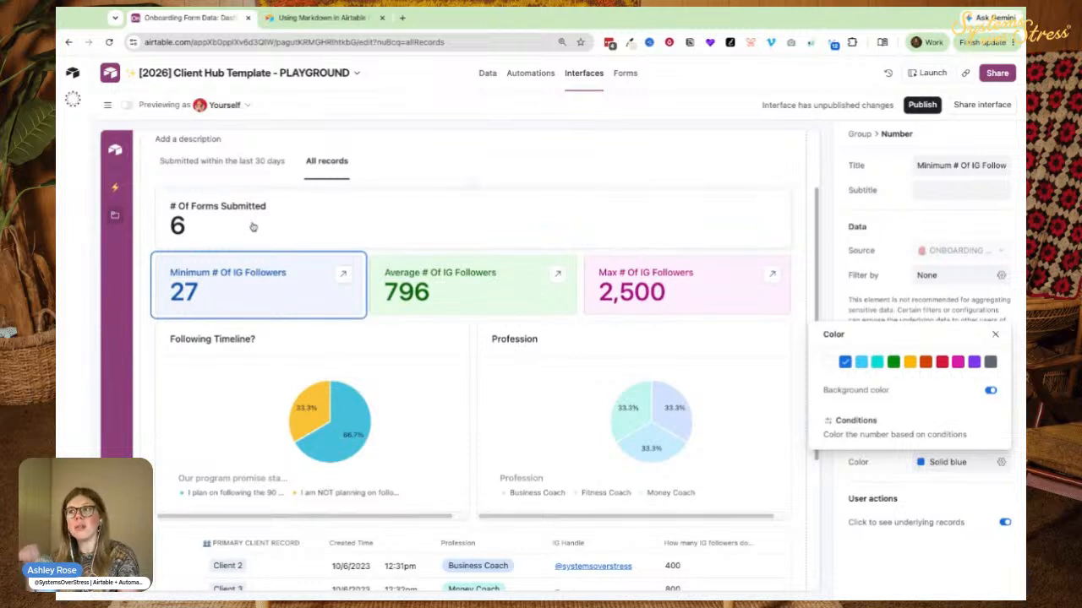
pyautogui.scroll(-1, 185, 243)
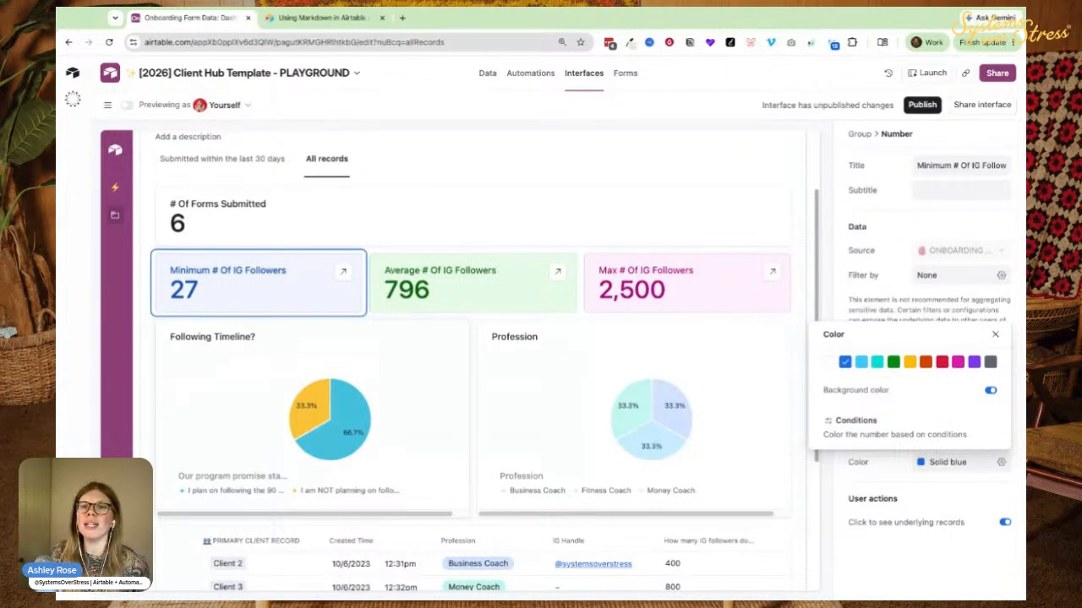
pyautogui.scroll(-2, 334, 270)
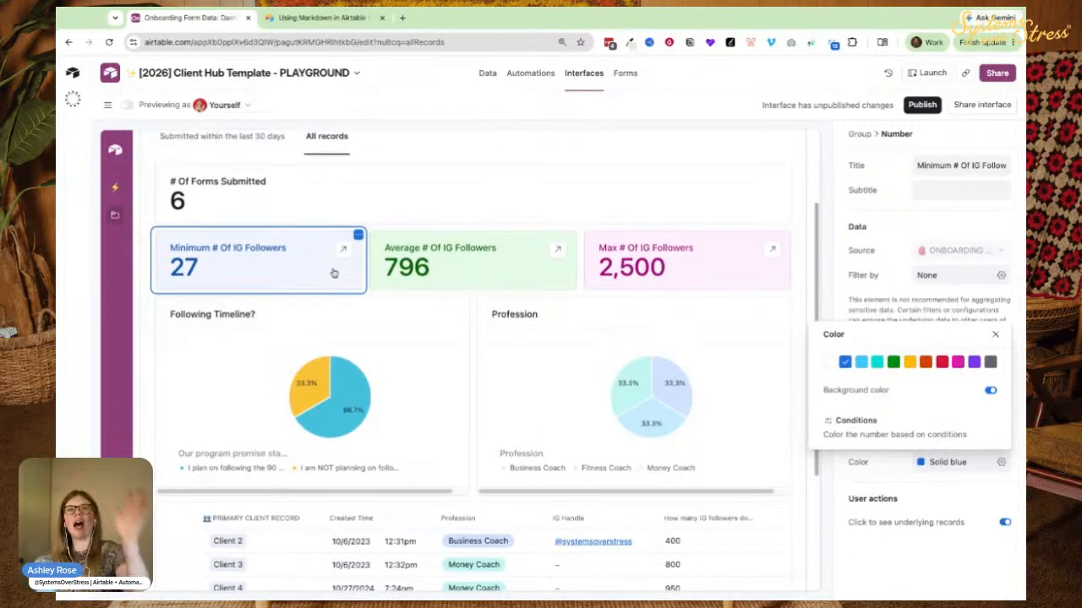
pyautogui.scroll(-2, 330, 237)
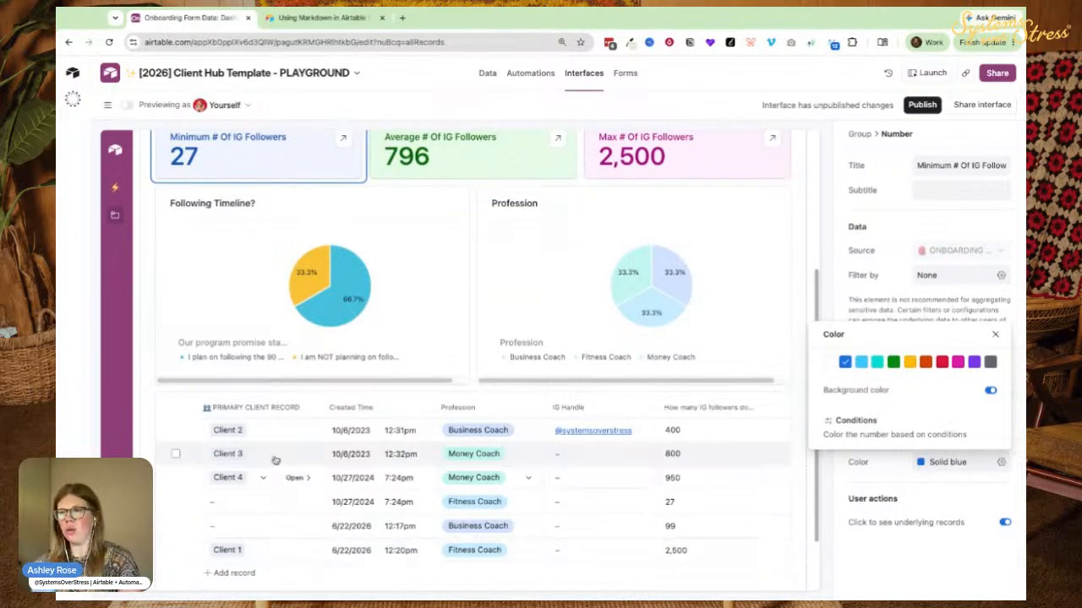
# Open Client 1's record detail page.
pyautogui.click(294, 554)
pyautogui.click(294, 551)
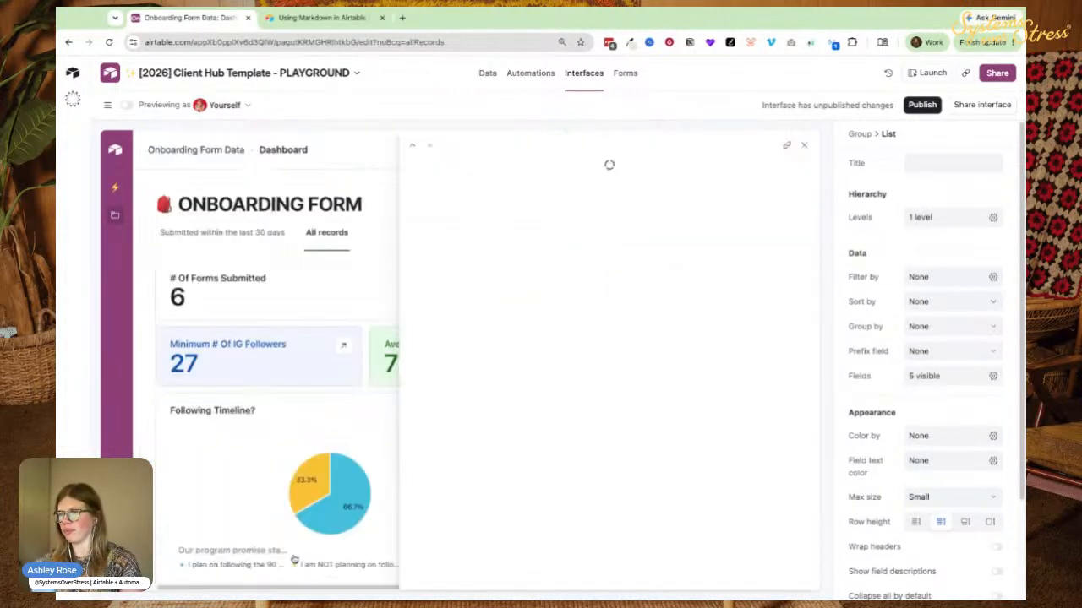
pyautogui.scroll(-10, 486, 385)
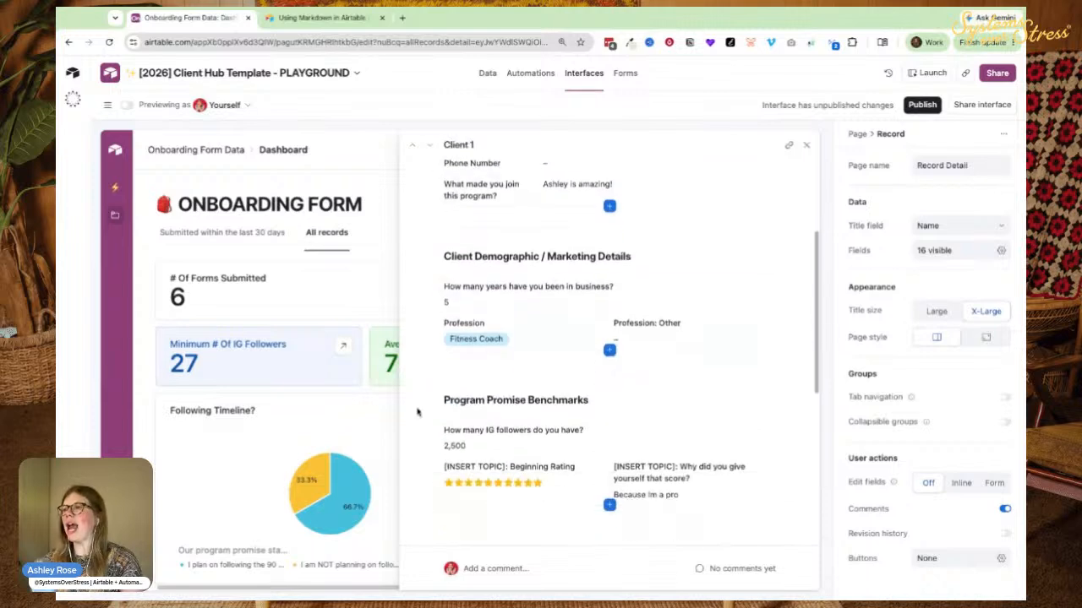
pyautogui.scroll(10, 486, 386)
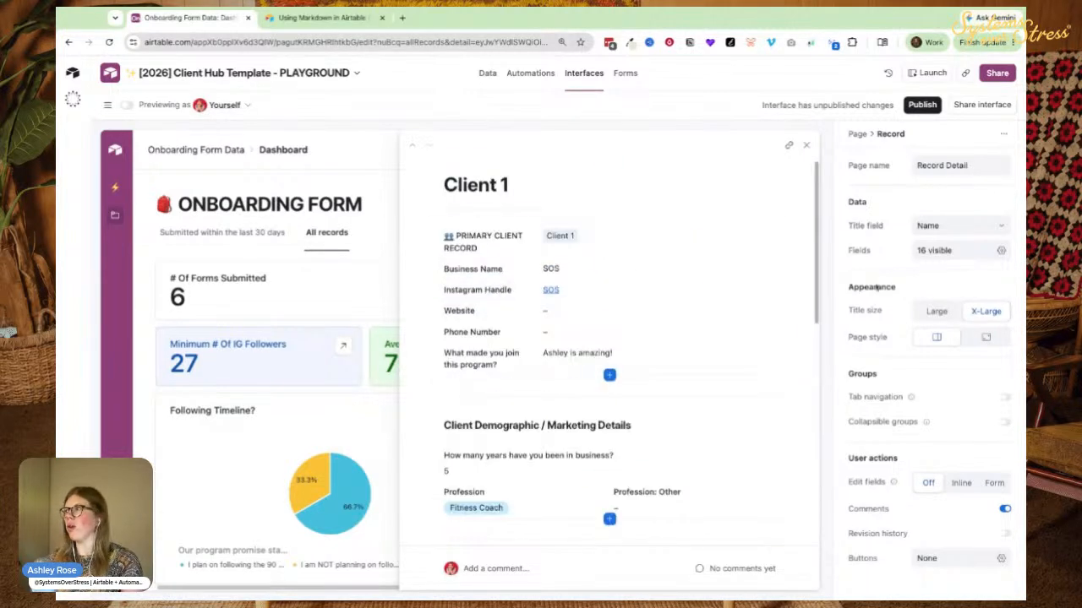
pyautogui.scroll(-5, 507, 305)
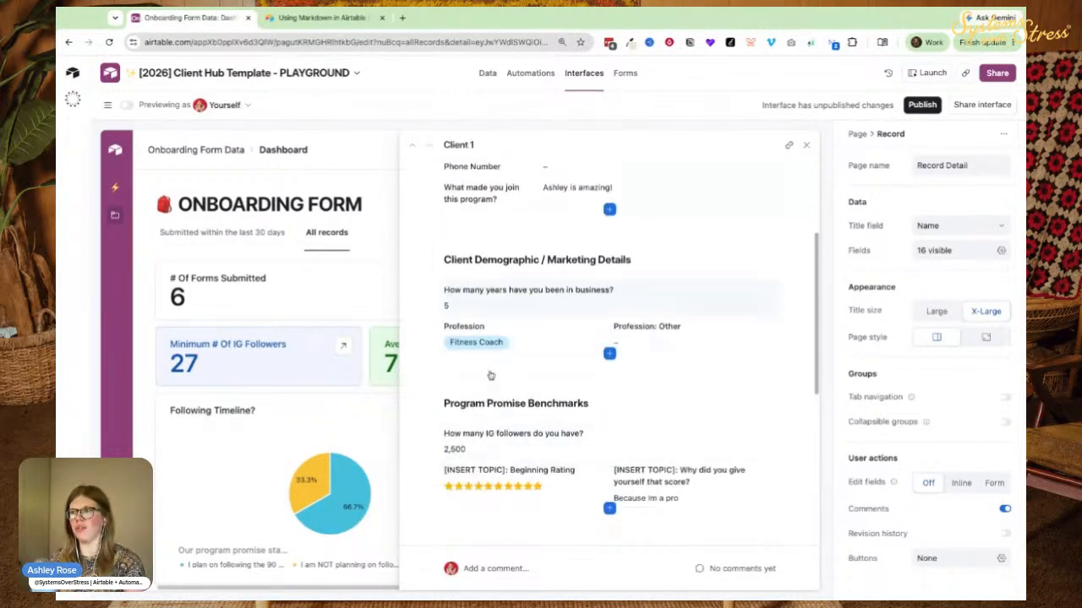
pyautogui.scroll(-2, 472, 288)
pyautogui.scroll(8, 472, 288)
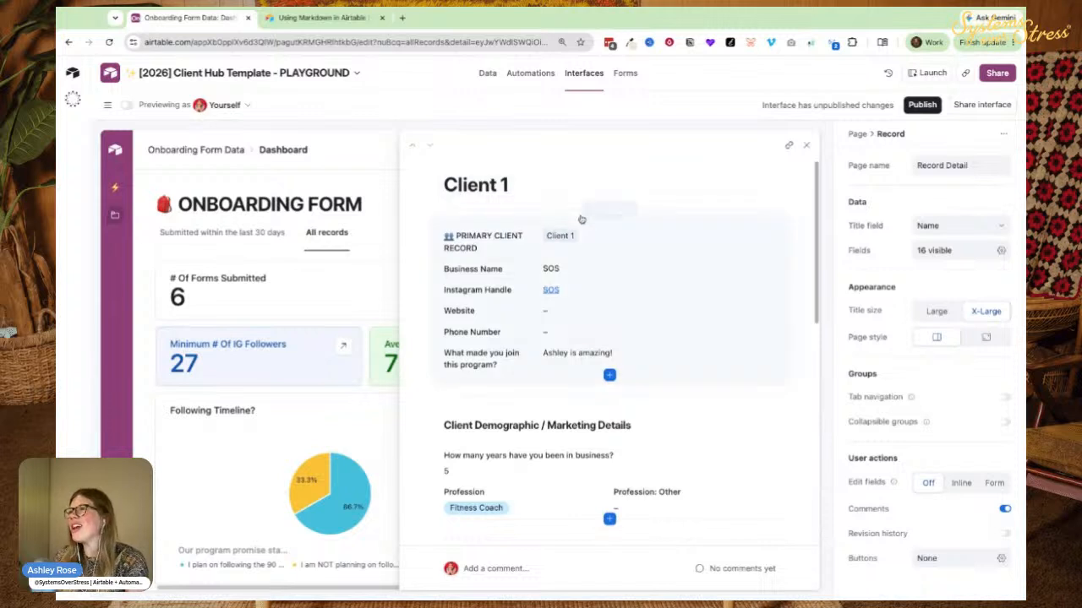
# Delete the top field group and add a New Group above Client Demographic.
pyautogui.click(681, 222)
pyautogui.click(481, 217)
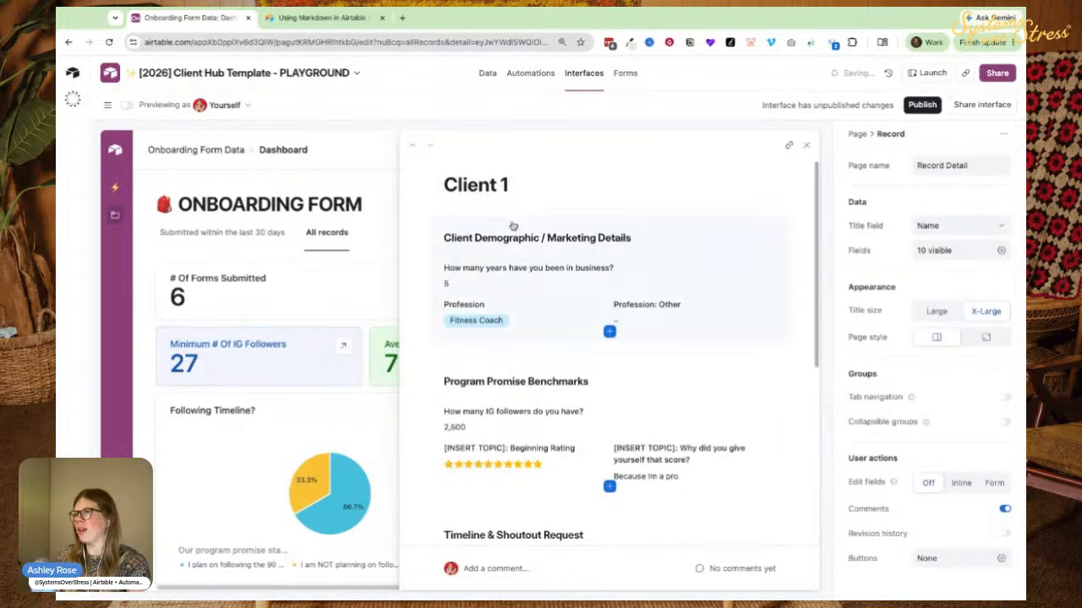
pyautogui.click(512, 226)
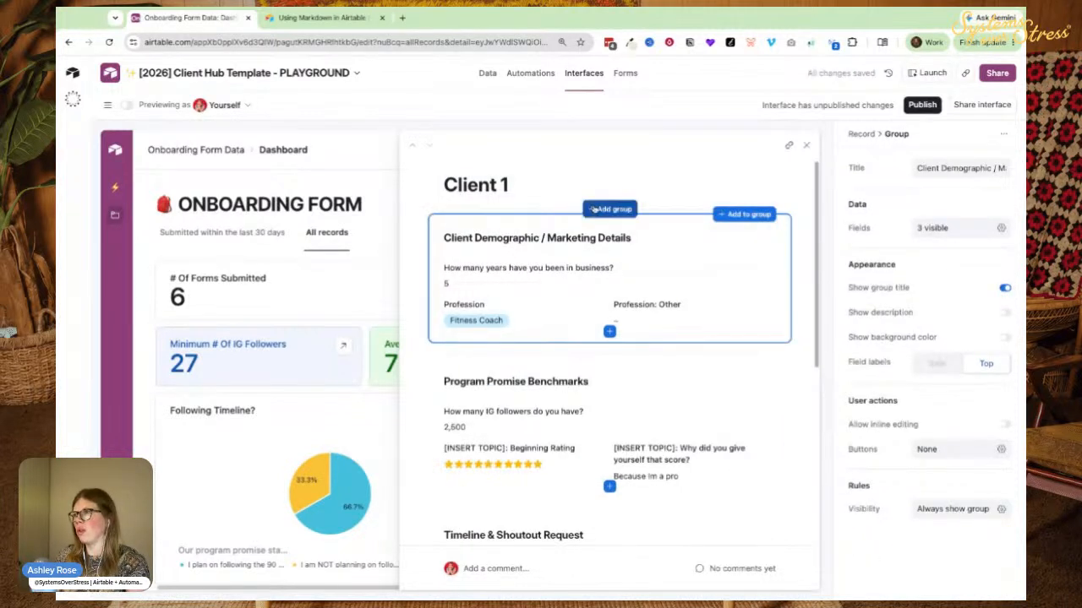
pyautogui.click(608, 210)
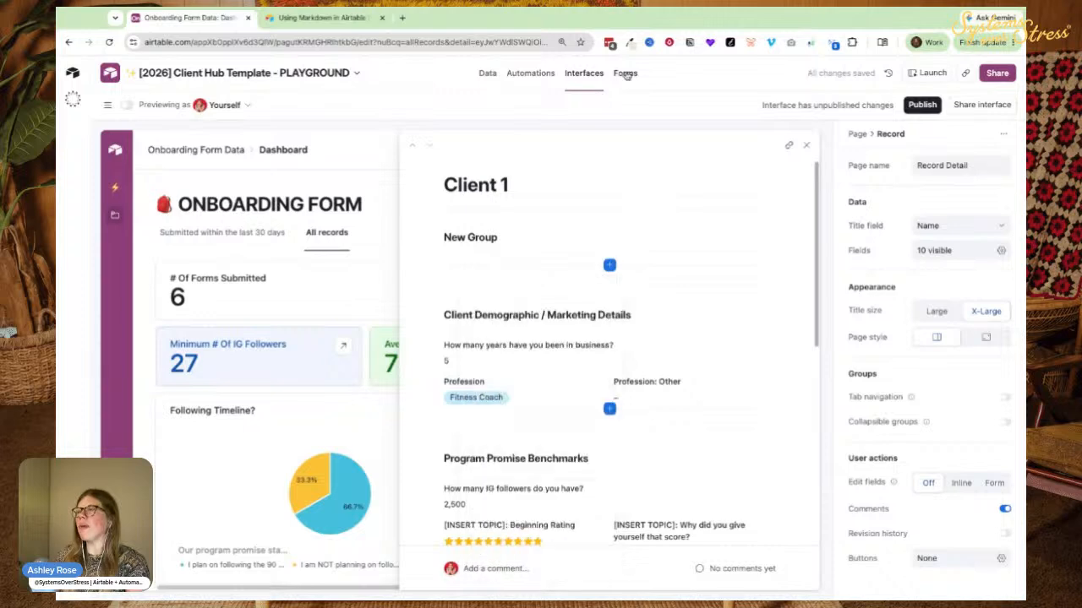
pyautogui.click(625, 74)
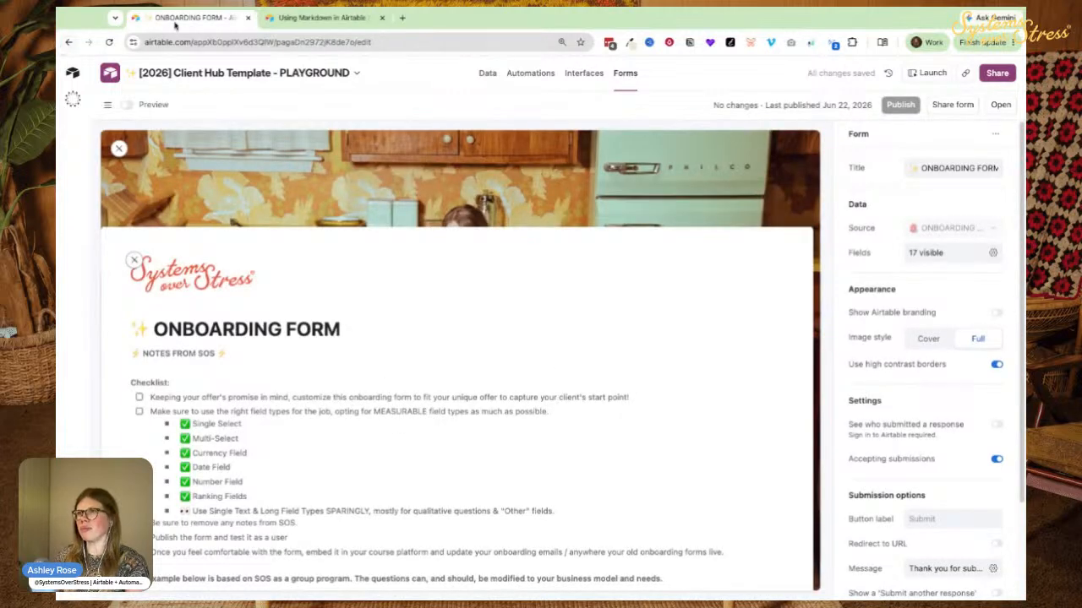
# Duplicate the onboarding form's browser tab and reopen Client 1's record page in the other.
pyautogui.rightClick(172, 25)
pyautogui.click(196, 118)
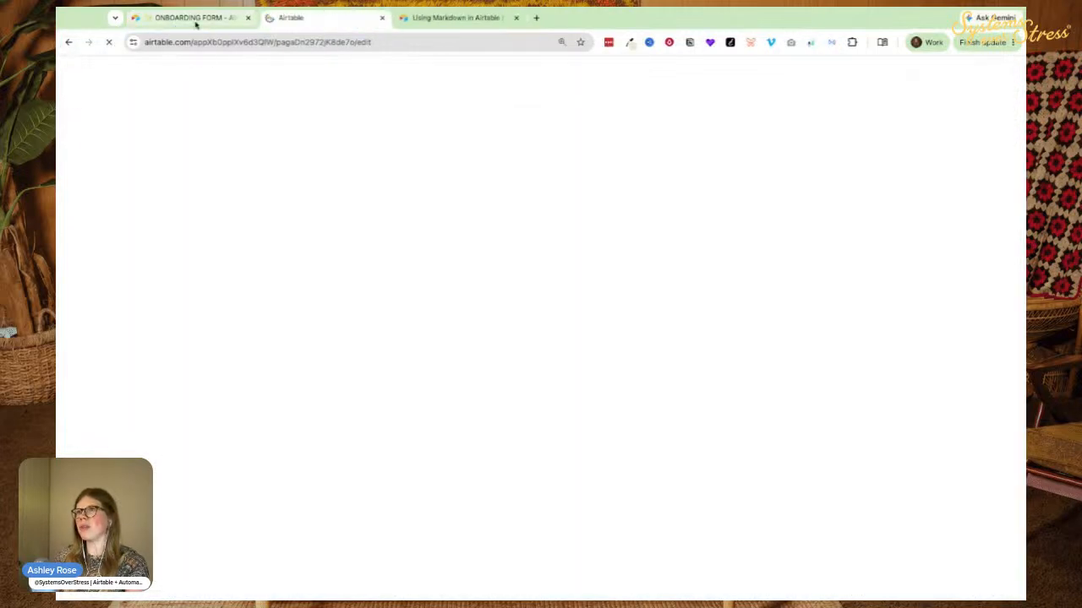
pyautogui.click(197, 20)
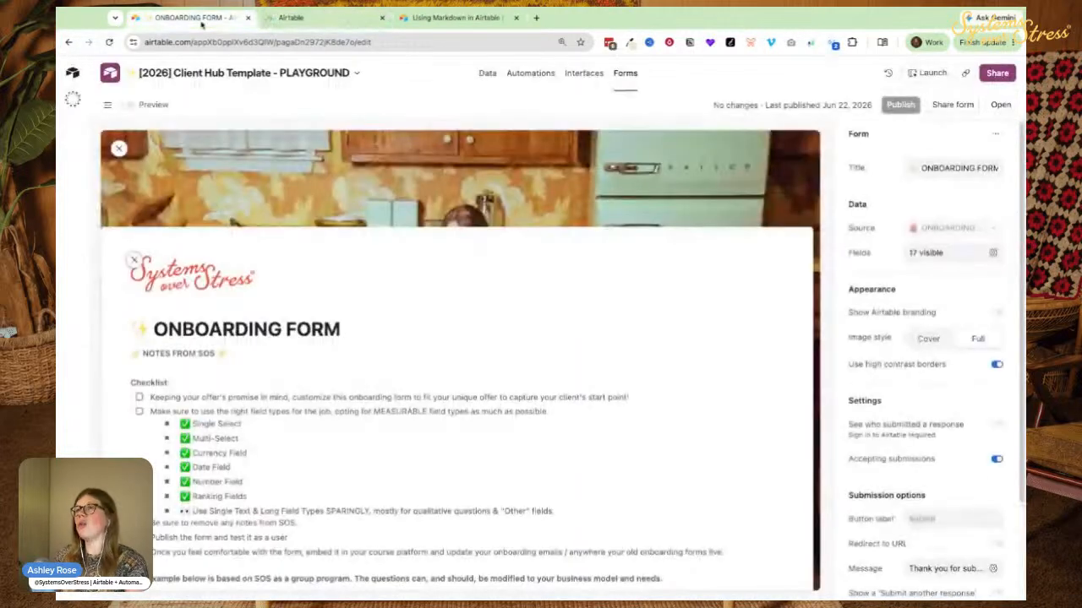
pyautogui.click(575, 78)
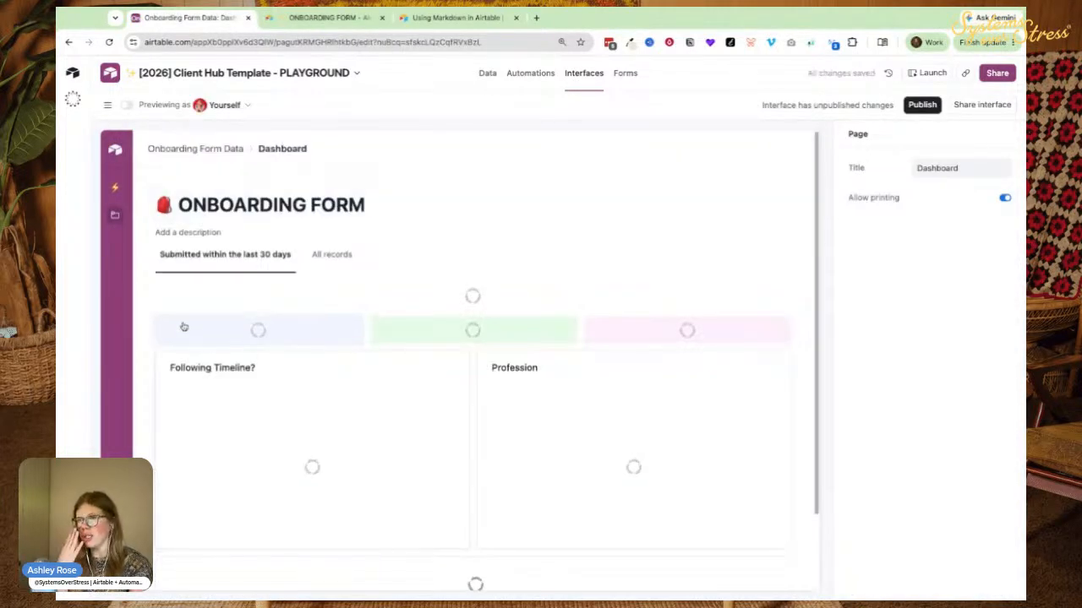
pyautogui.scroll(-3, 250, 292)
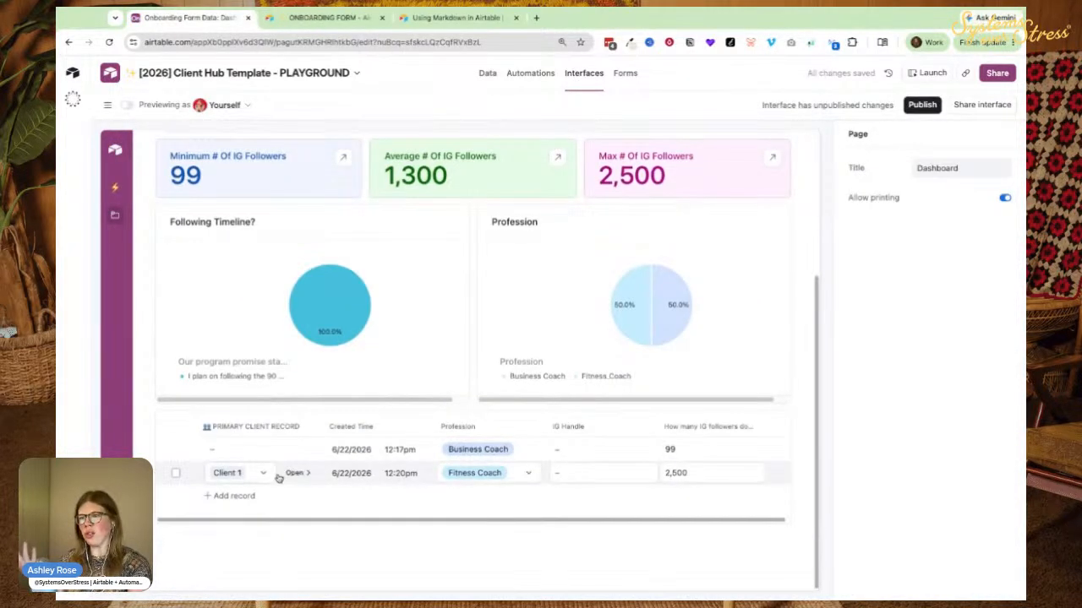
pyautogui.click(295, 474)
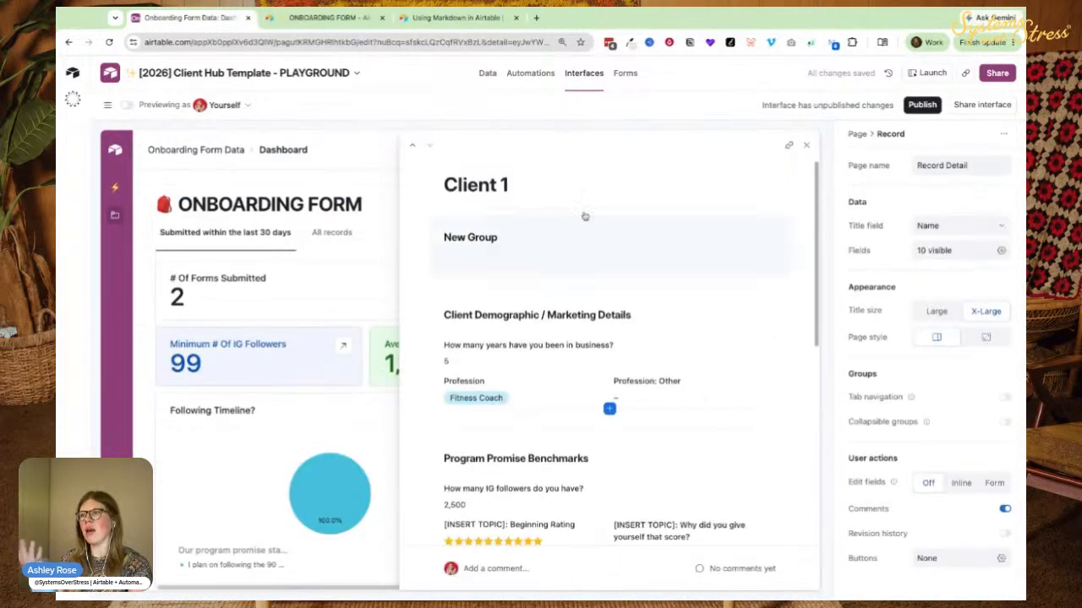
pyautogui.click(329, 17)
pyautogui.scroll(-5, 194, 399)
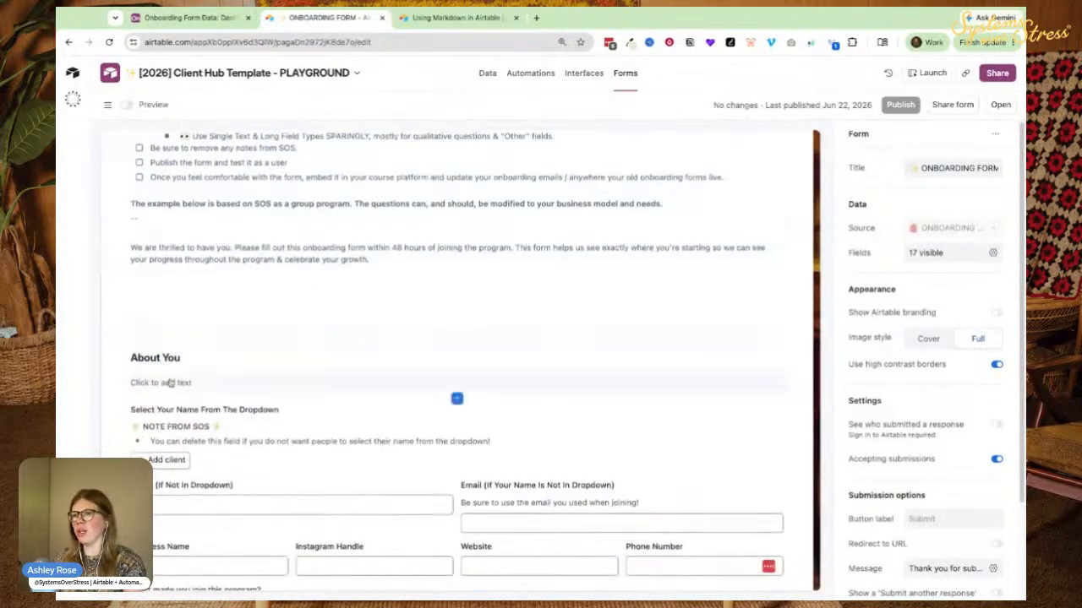
pyautogui.scroll(-2, 212, 440)
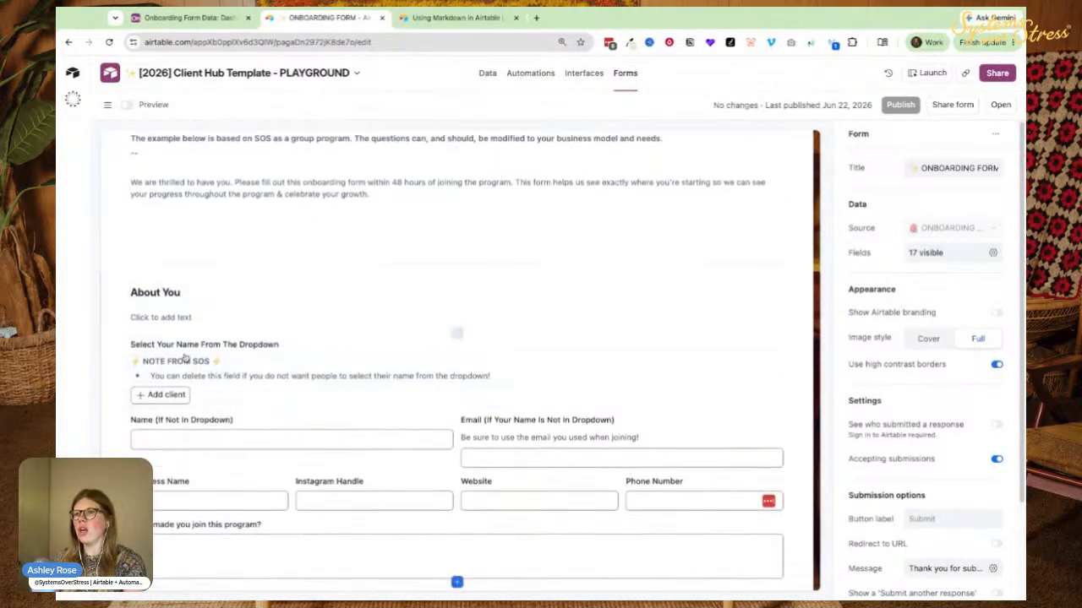
pyautogui.click(188, 17)
# Rename the New Group to 'About You', matching the form's first section.
pyautogui.doubleClick(476, 244)
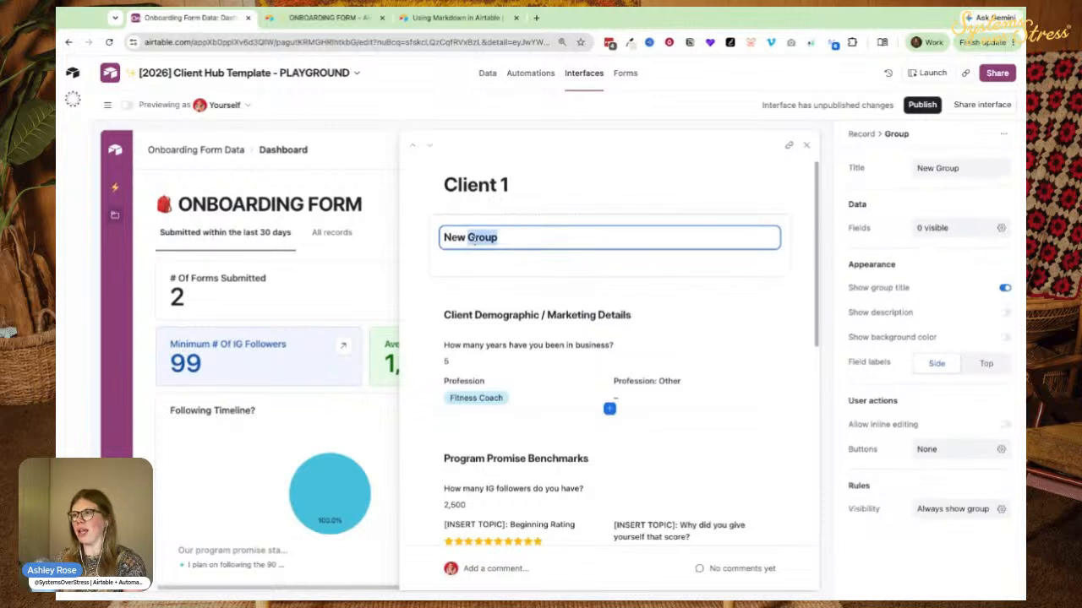
pyautogui.write('ABou')
pyautogui.write('bout You')
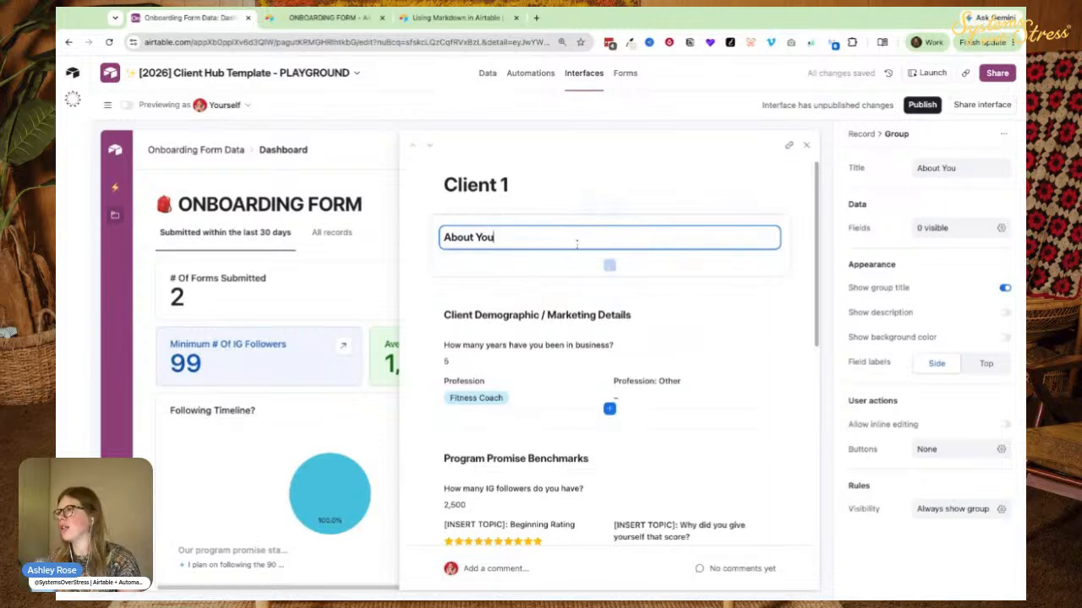
pyautogui.click(353, 20)
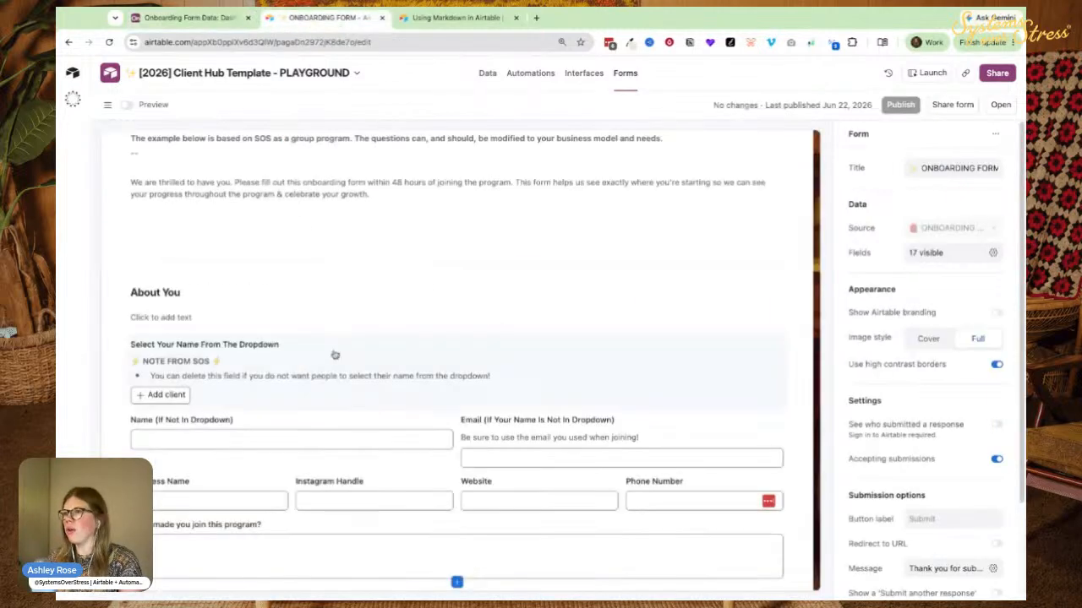
pyautogui.click(236, 346)
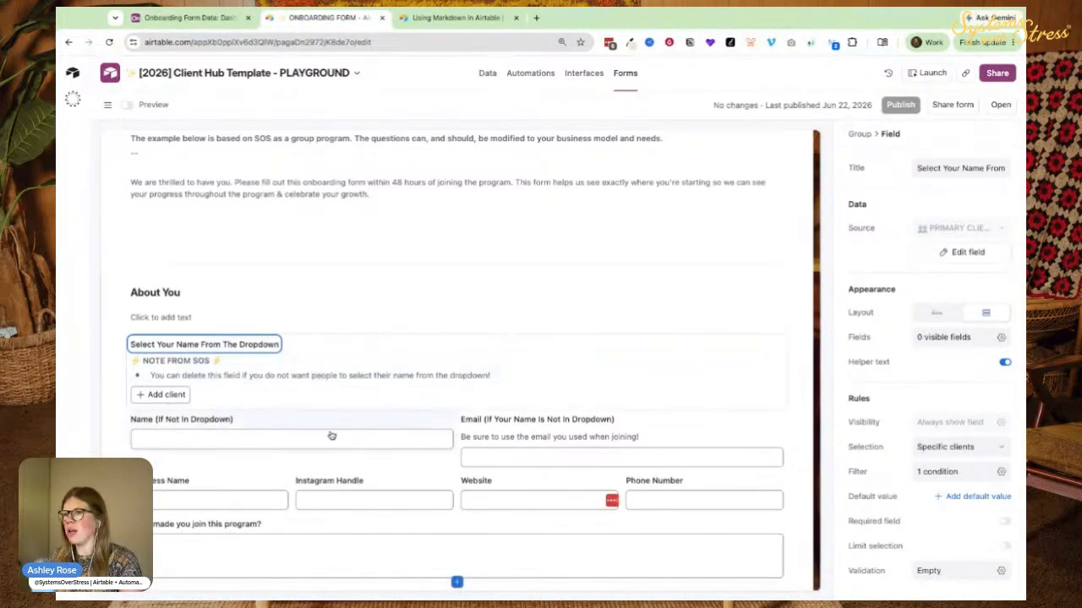
pyautogui.click(185, 17)
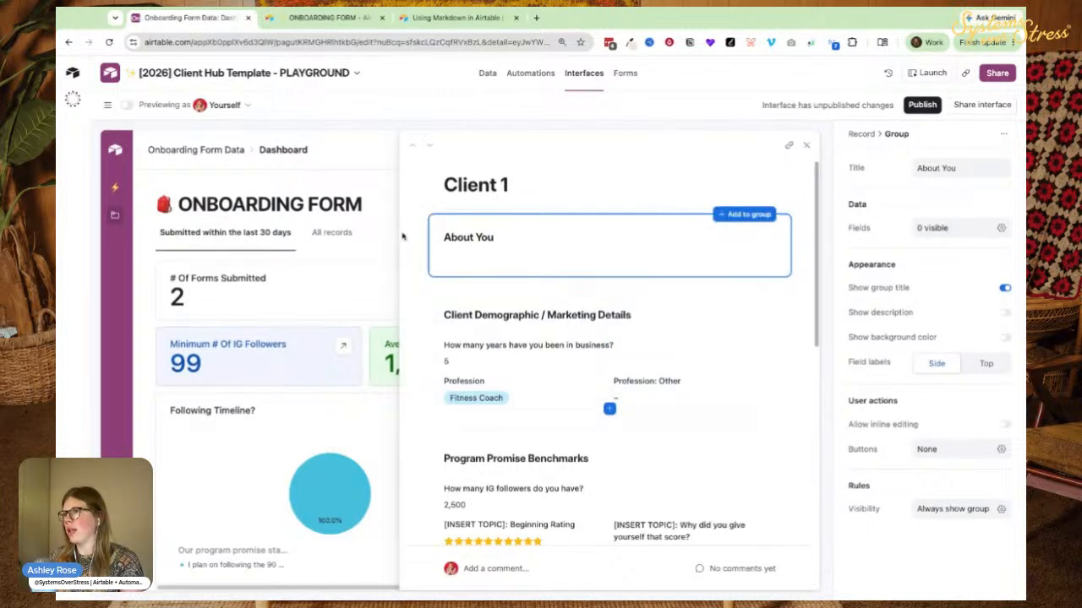
# Add Primary Client Record, First Name and the Email lookup to the About You group.
pyautogui.click(609, 265)
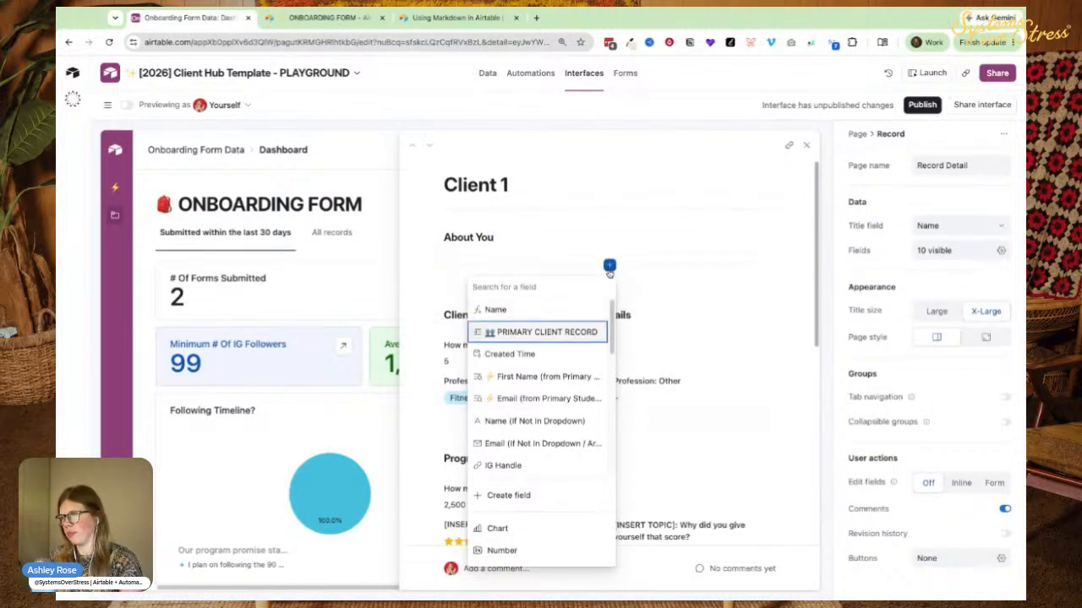
pyautogui.click(545, 333)
pyautogui.click(609, 315)
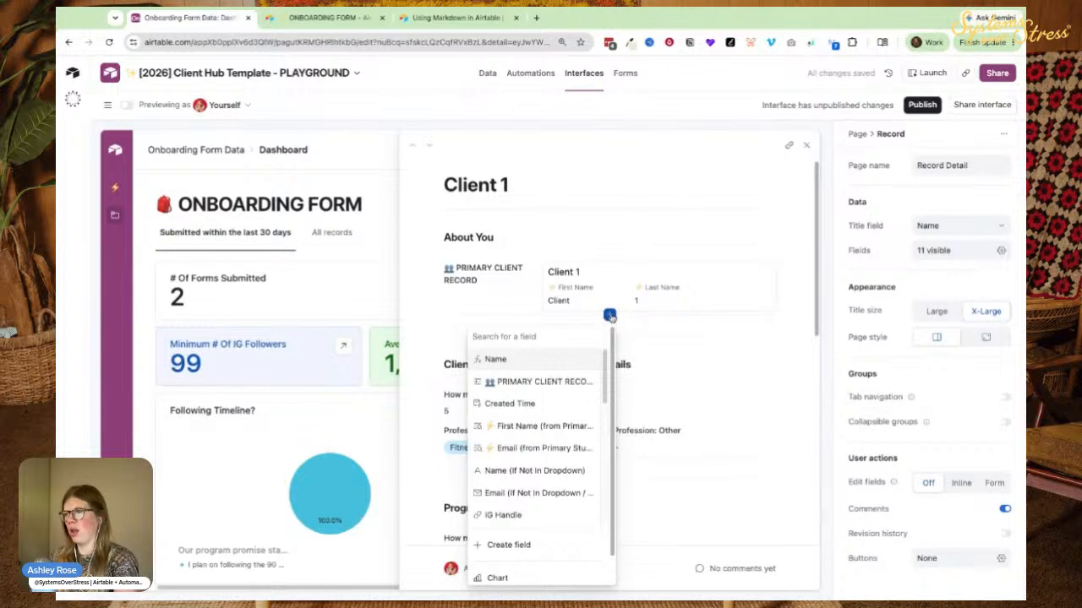
pyautogui.click(511, 426)
pyautogui.click(609, 360)
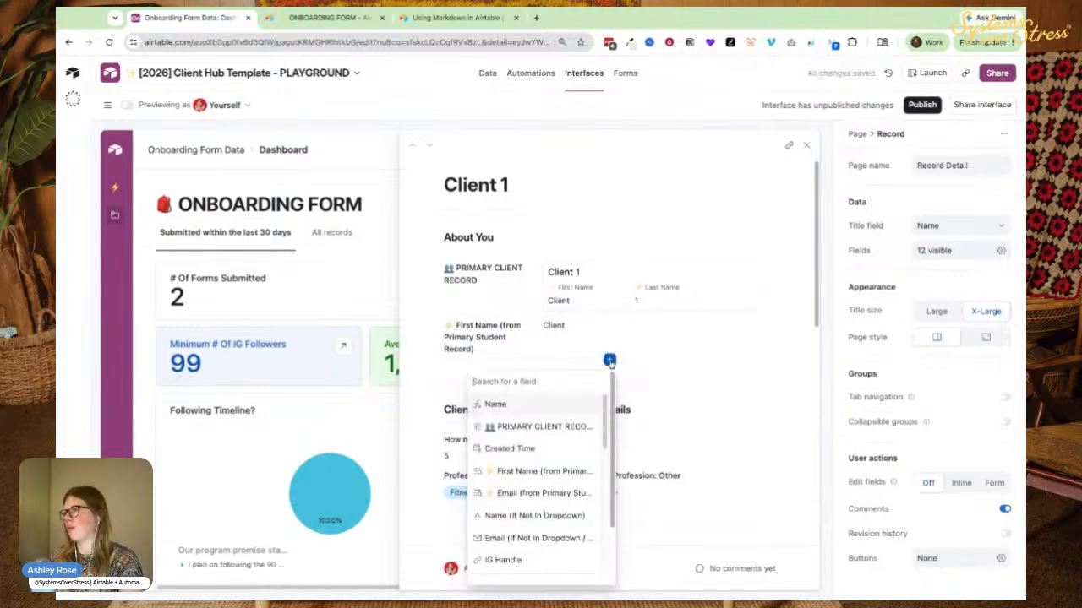
pyautogui.click(545, 493)
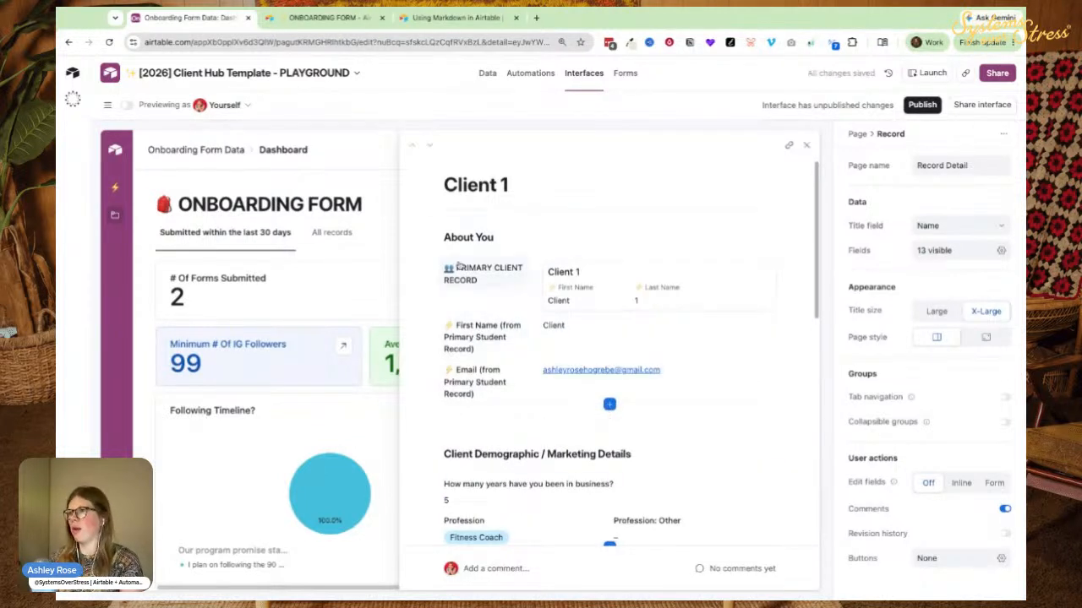
# Set the About You group's field labels to Top, above their values.
pyautogui.click(583, 252)
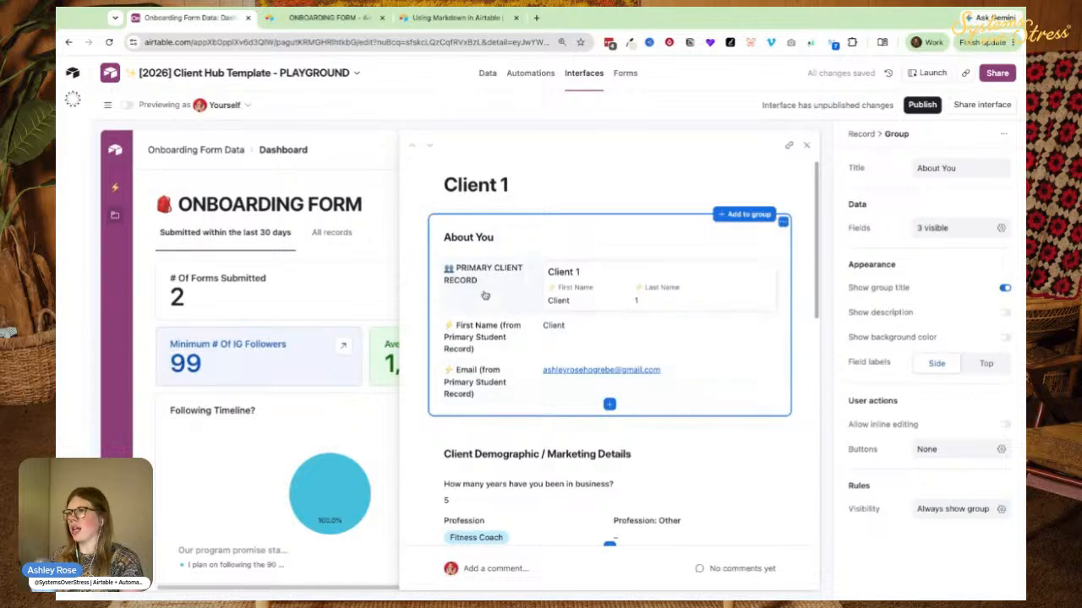
pyautogui.click(985, 363)
pyautogui.click(930, 366)
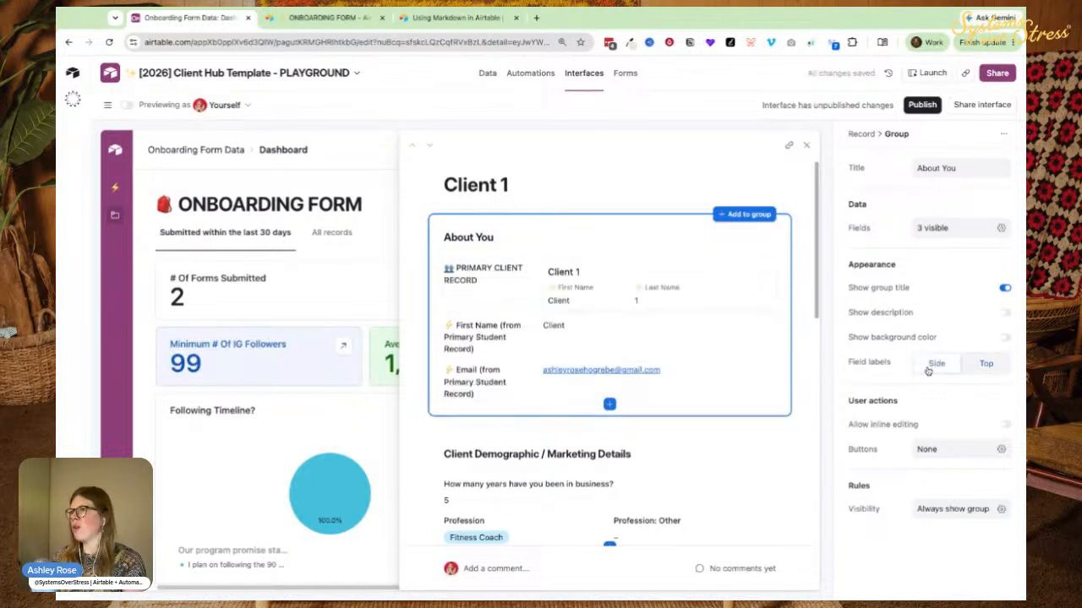
pyautogui.click(985, 363)
# Show Primary Client Record as a compact pill and allow opening its linked record details.
pyautogui.click(596, 273)
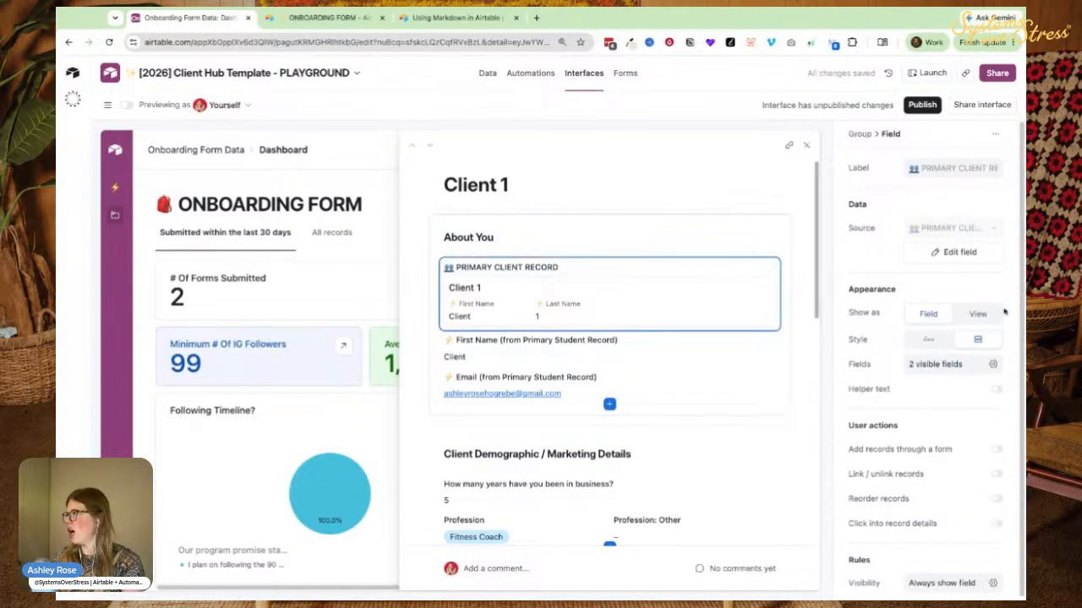
pyautogui.click(928, 339)
pyautogui.click(456, 287)
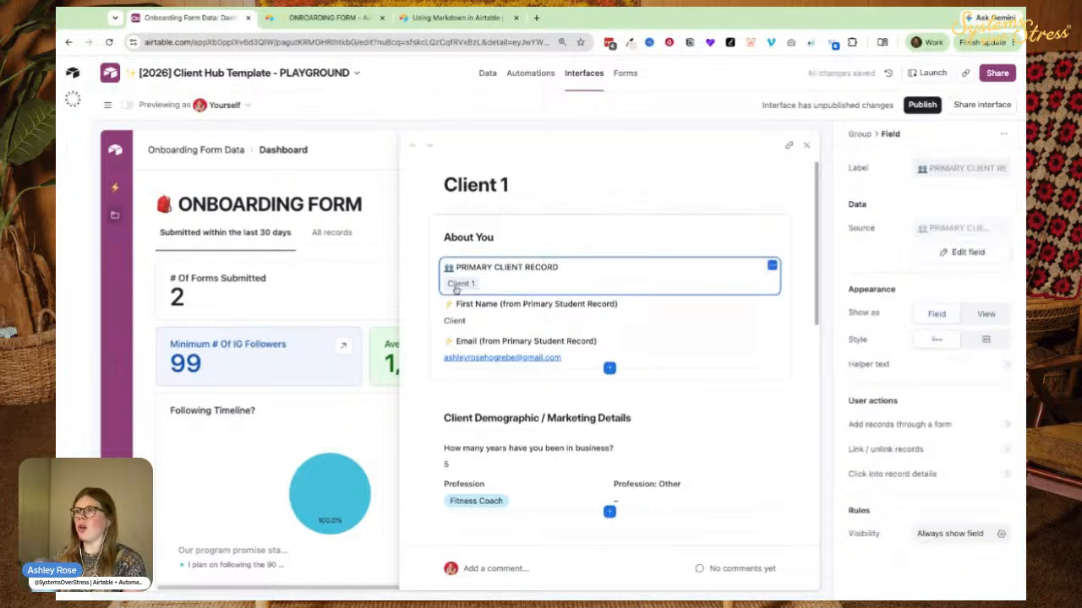
pyautogui.click(457, 287)
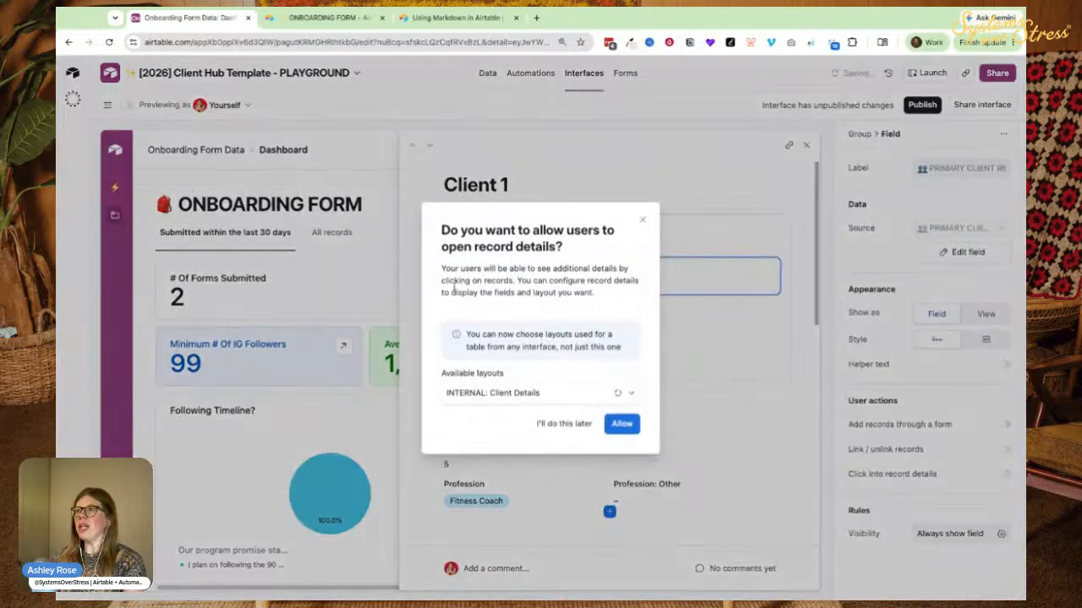
pyautogui.click(621, 424)
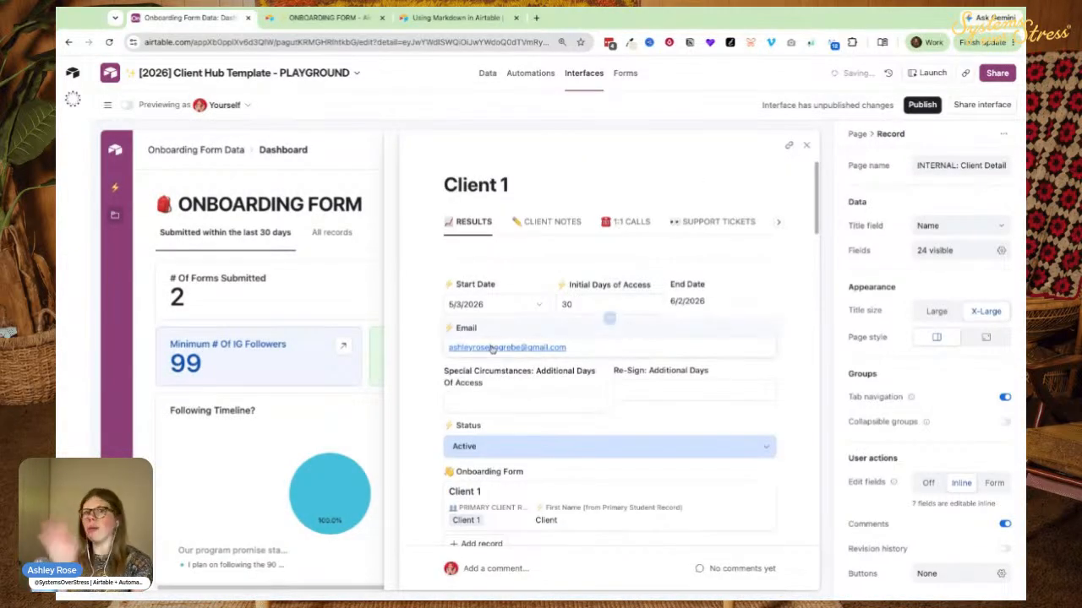
pyautogui.click(804, 148)
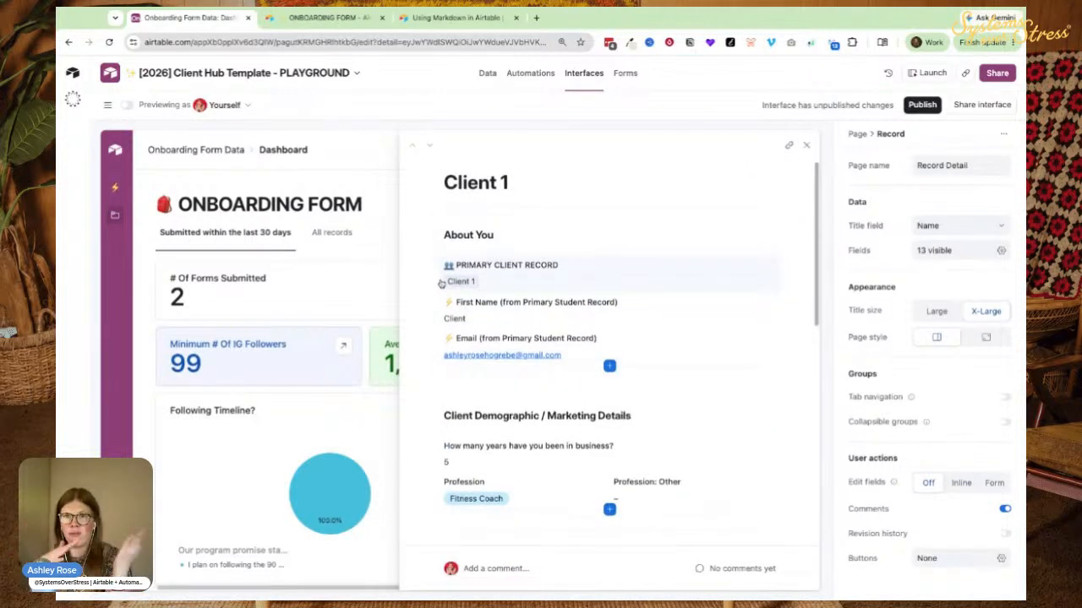
# Compare the About You and Client Demographic groups, then set Timeline & Shoutout Request labels to Top.
pyautogui.scroll(-3, 507, 271)
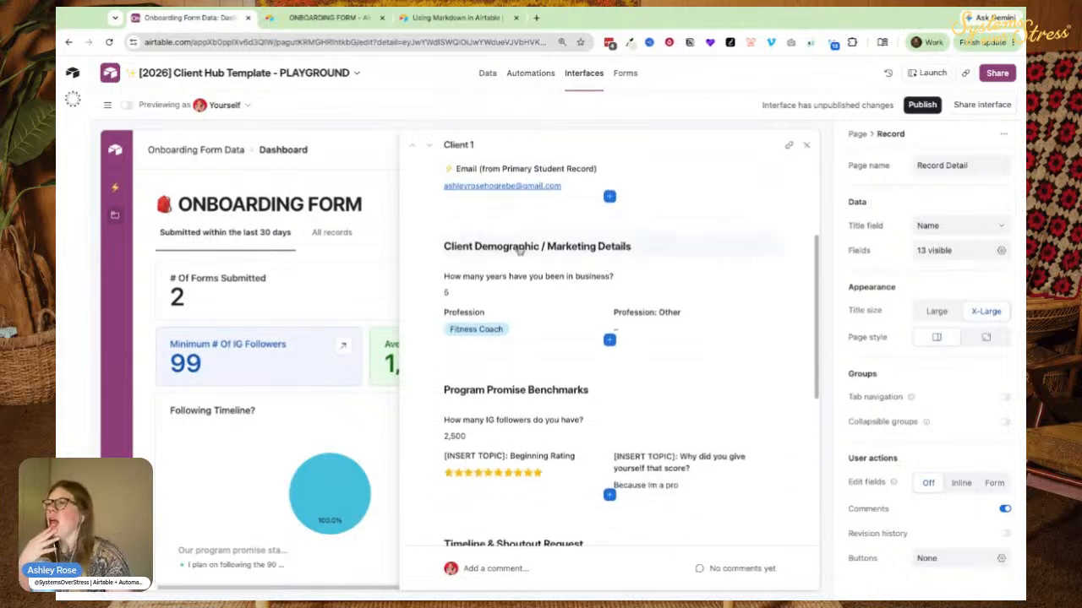
pyautogui.scroll(3, 473, 304)
pyautogui.click(440, 228)
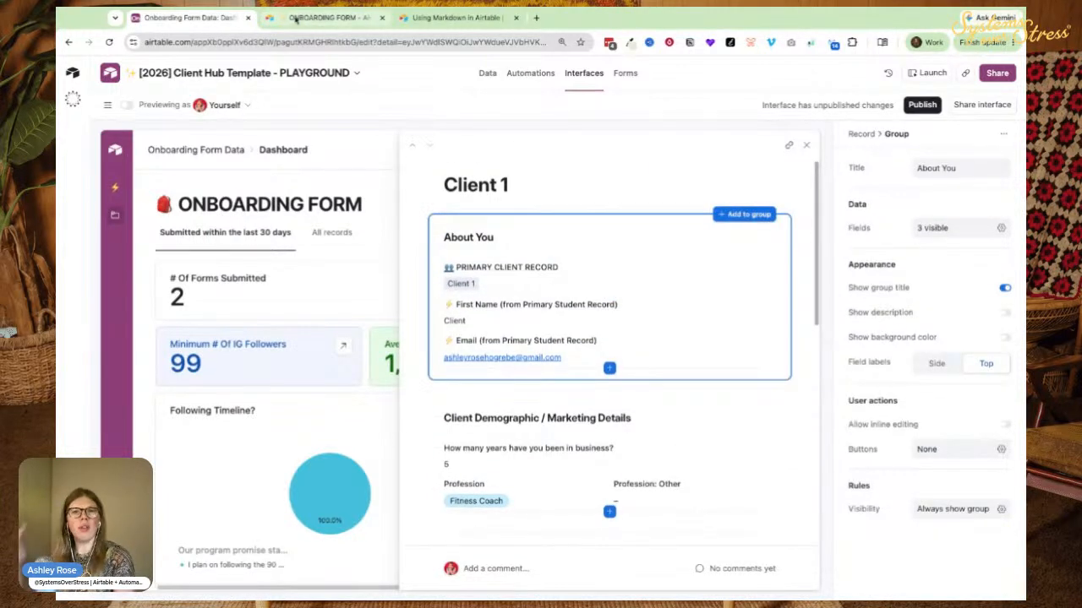
pyautogui.scroll(-1, 448, 389)
pyautogui.click(475, 397)
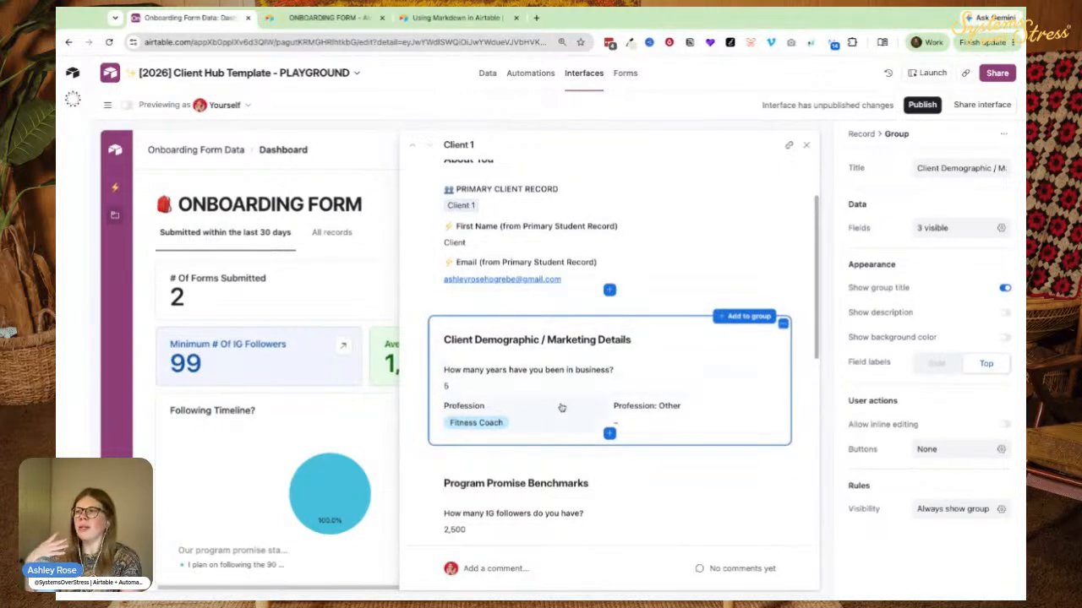
pyautogui.scroll(-2, 658, 430)
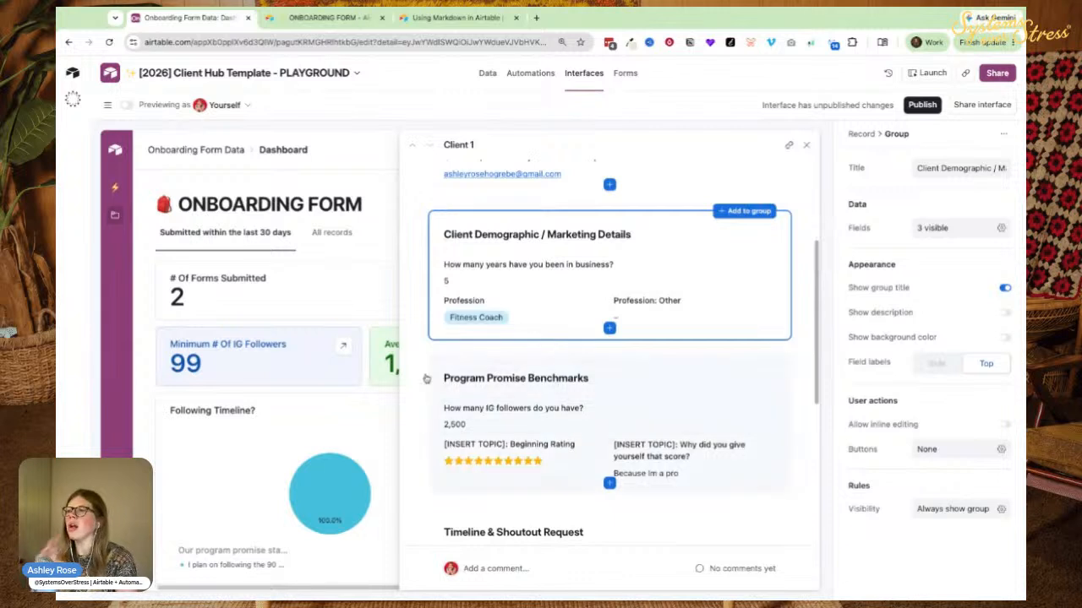
pyautogui.scroll(-2, 446, 390)
pyautogui.scroll(-5, 446, 390)
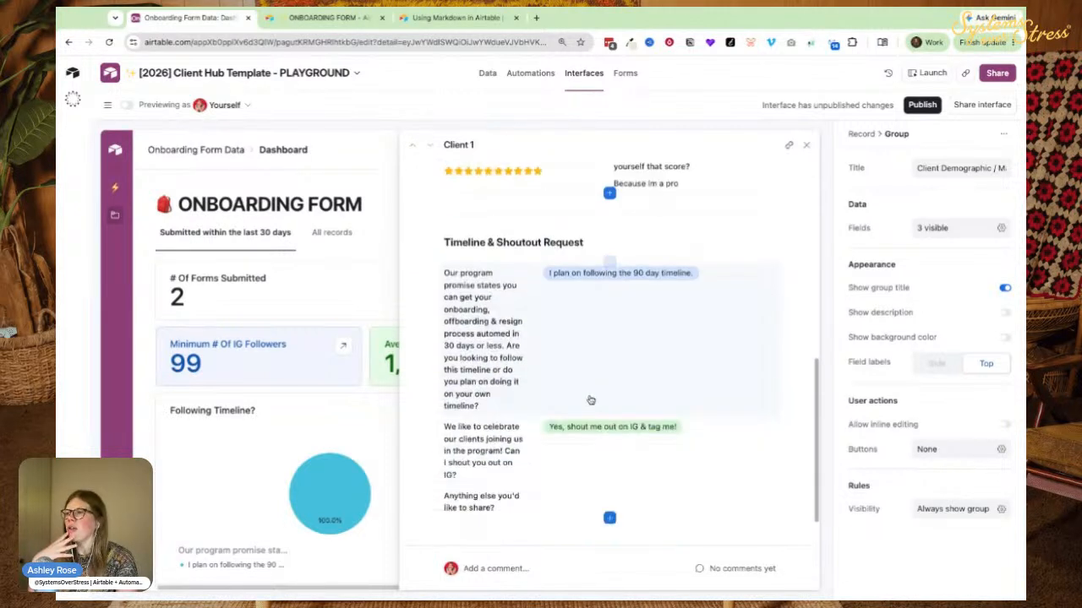
pyautogui.click(452, 200)
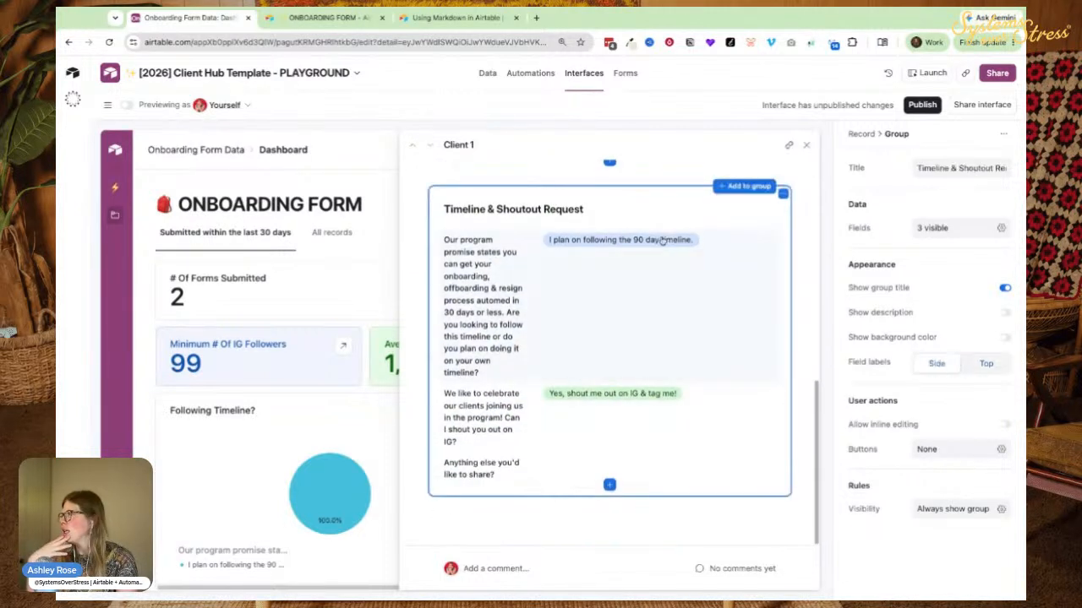
pyautogui.click(986, 363)
# Add a new group titled INTERNAL NOTES below the Timeline section.
pyautogui.moveTo(605, 513)
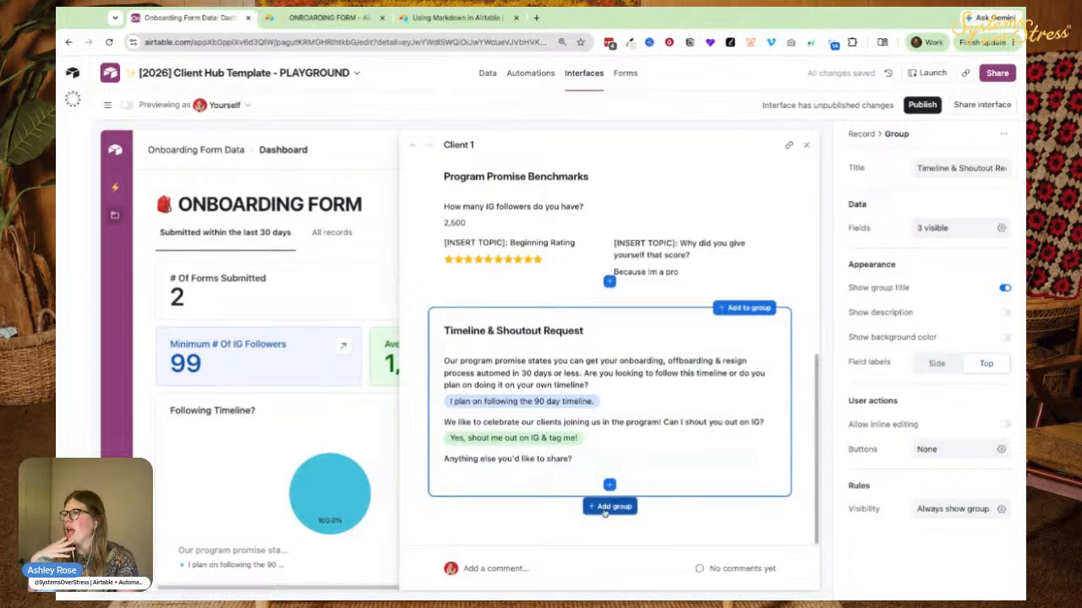
pyautogui.click(604, 506)
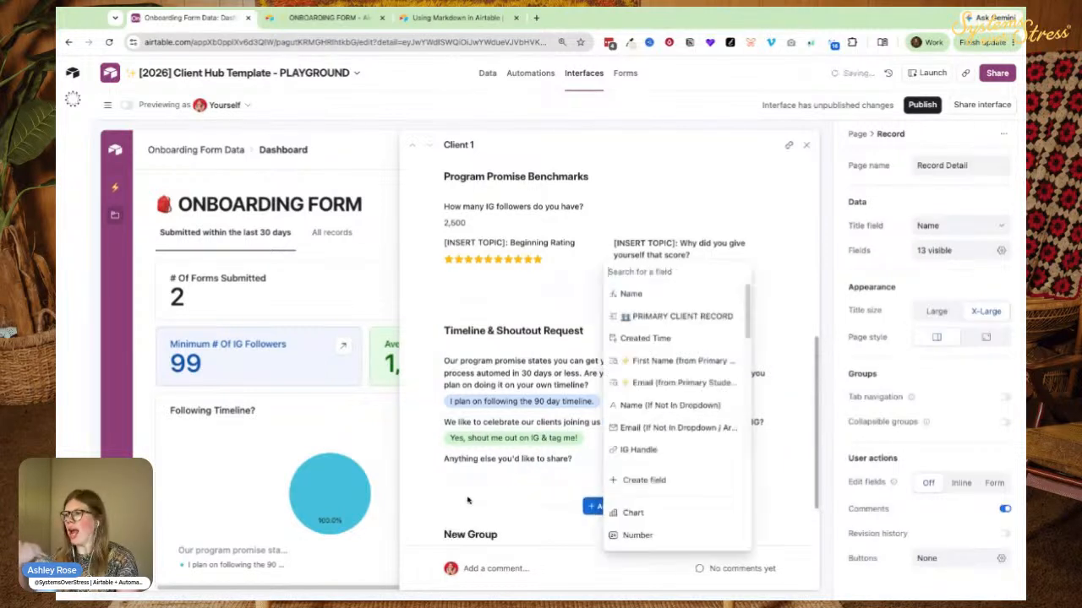
pyautogui.click(451, 484)
pyautogui.write('INTERNAL NMOTE')
pyautogui.press('BackSpace')
pyautogui.press('BackSpace')
pyautogui.press('BackSpace')
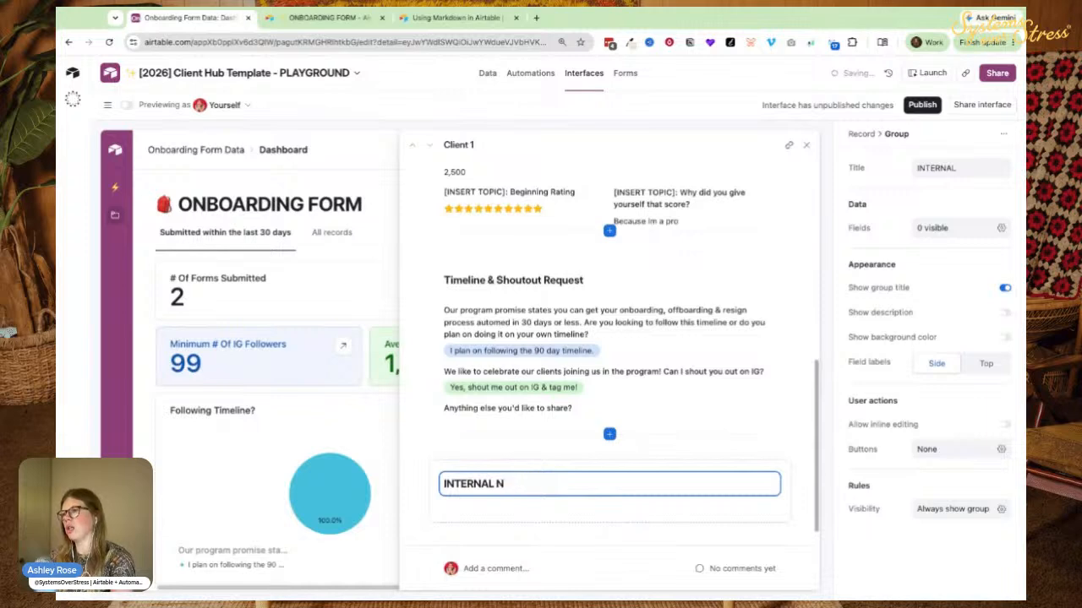
pyautogui.click(596, 504)
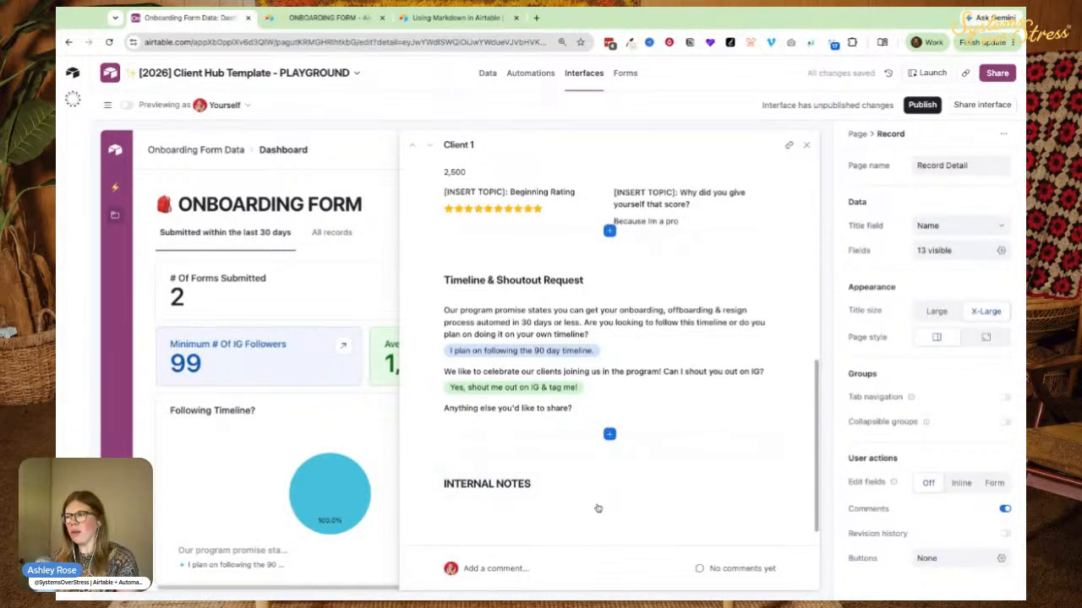
# Create a rich-text long text field named Internal Notes in that group.
pyautogui.click(609, 511)
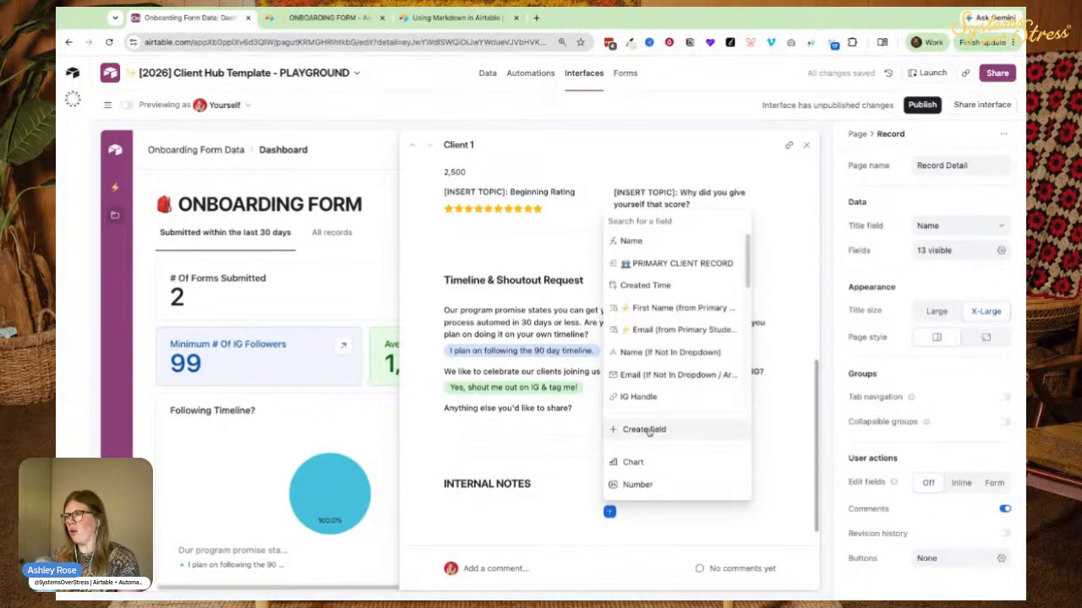
pyautogui.click(627, 428)
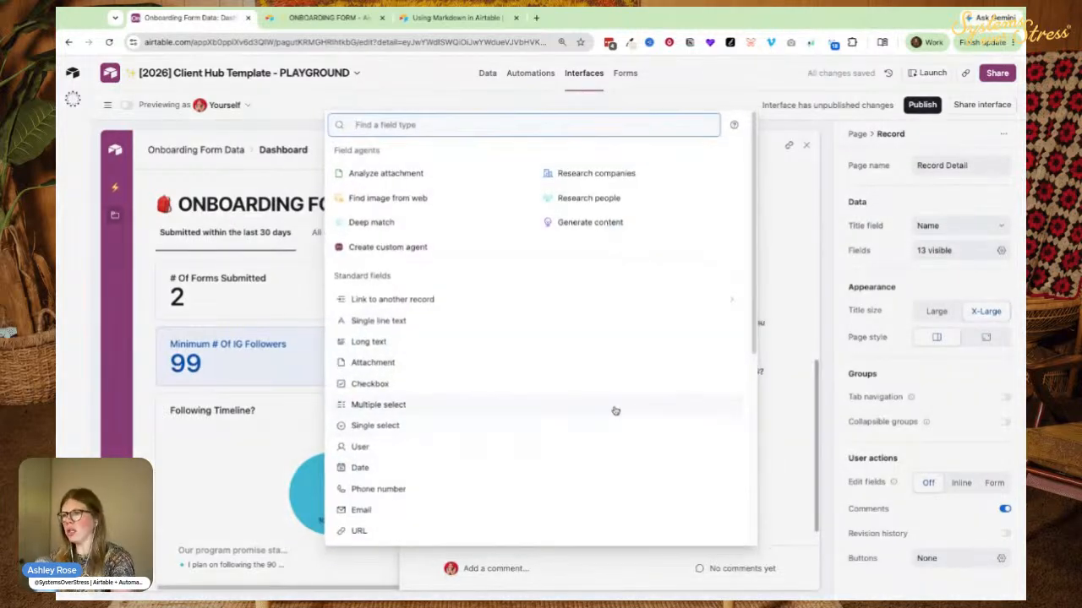
pyautogui.click(377, 345)
pyautogui.click(454, 346)
pyautogui.click(450, 271)
pyautogui.write('Internal Notes')
pyautogui.press('Return')
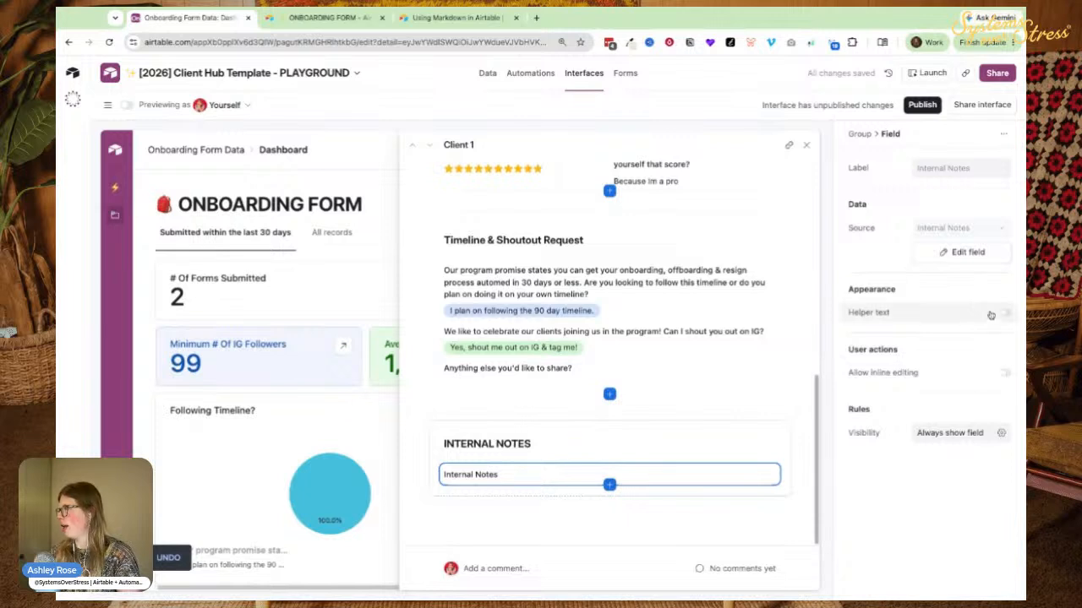
# Make Internal Notes inline-editable and enter 'Looks like she's going to struggle with XYZ.'.
pyautogui.click(891, 374)
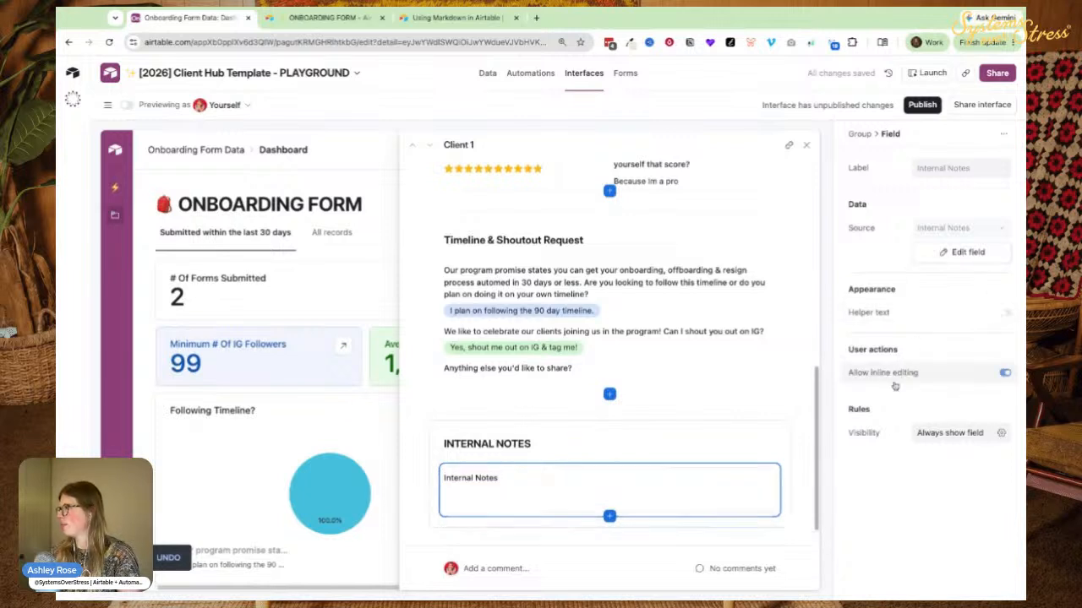
pyautogui.click(561, 500)
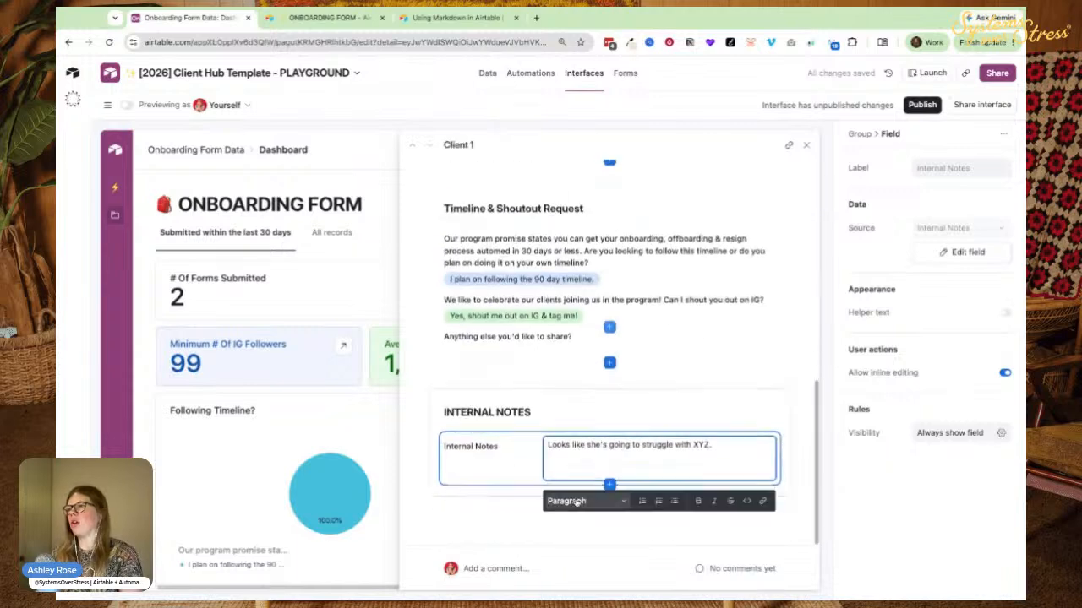
pyautogui.click(608, 485)
# Create a single-select Internal Review Status field with a Reviewed choice.
pyautogui.click(630, 404)
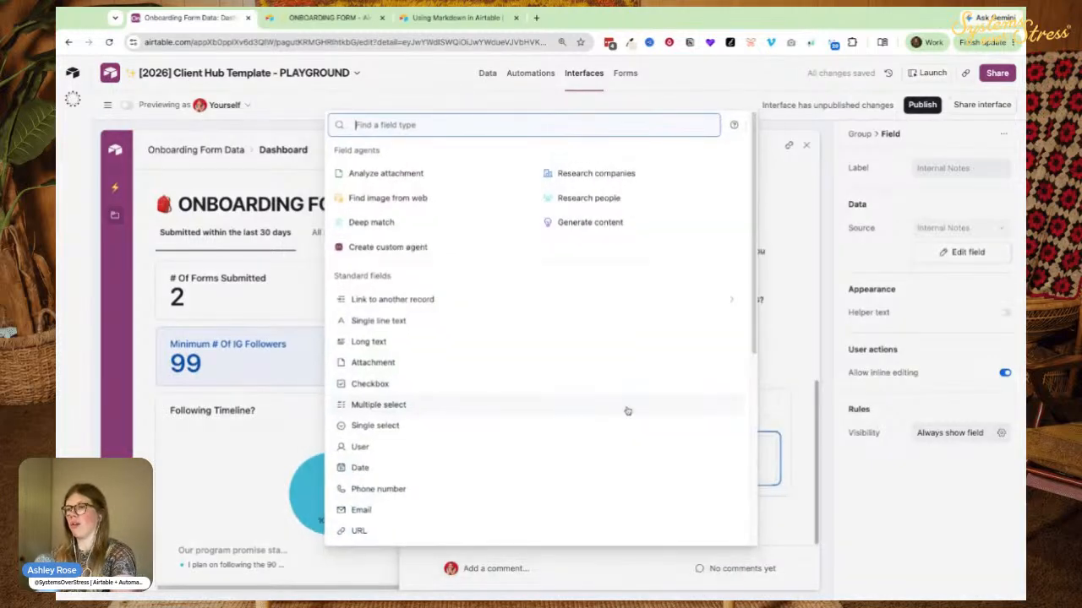
pyautogui.click(377, 426)
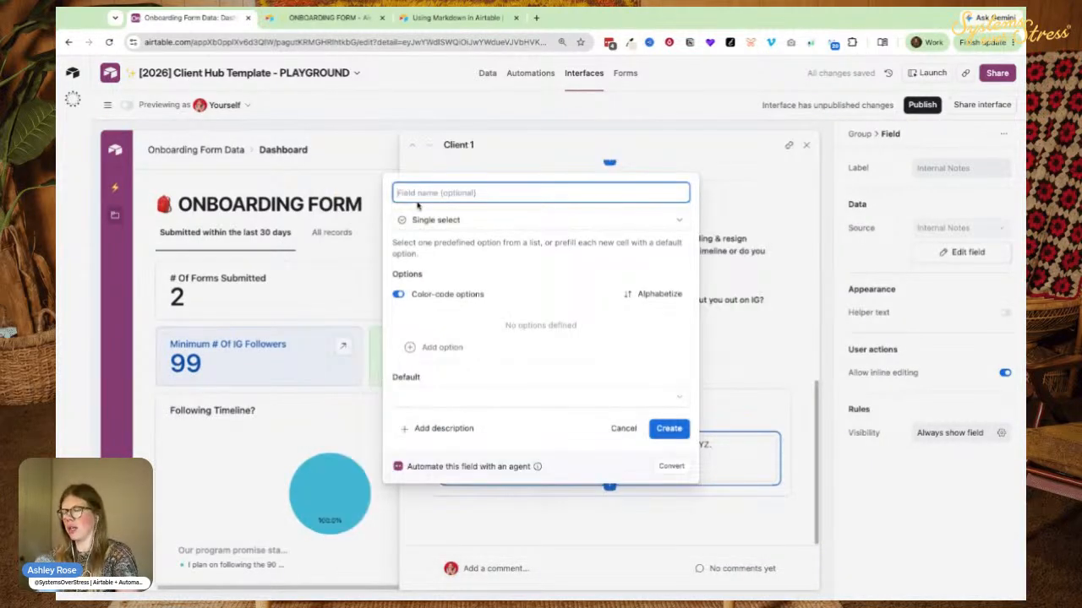
pyautogui.write('Statu')
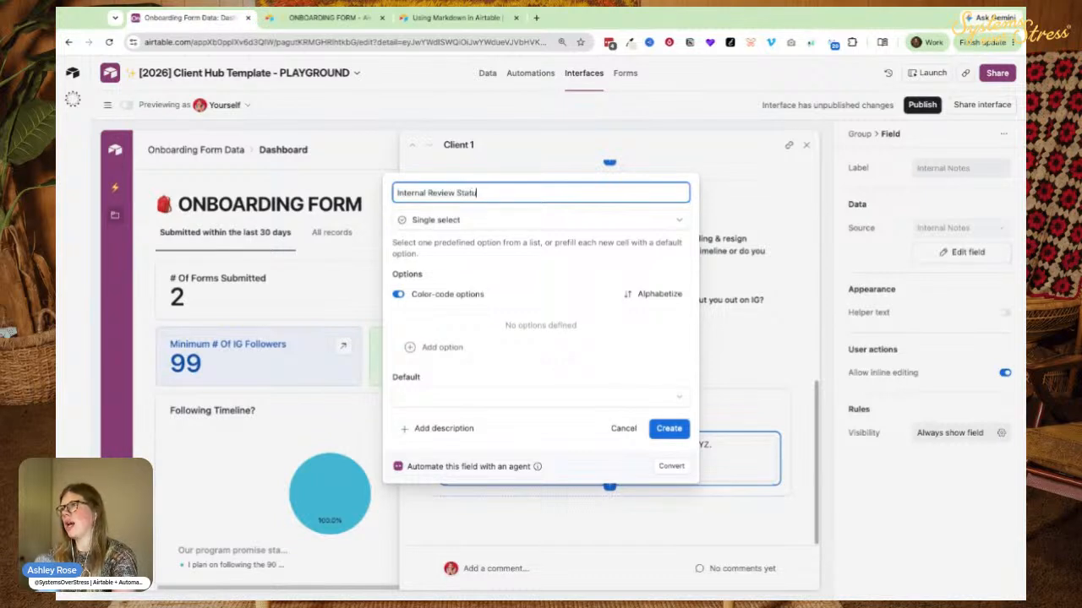
pyautogui.click(442, 348)
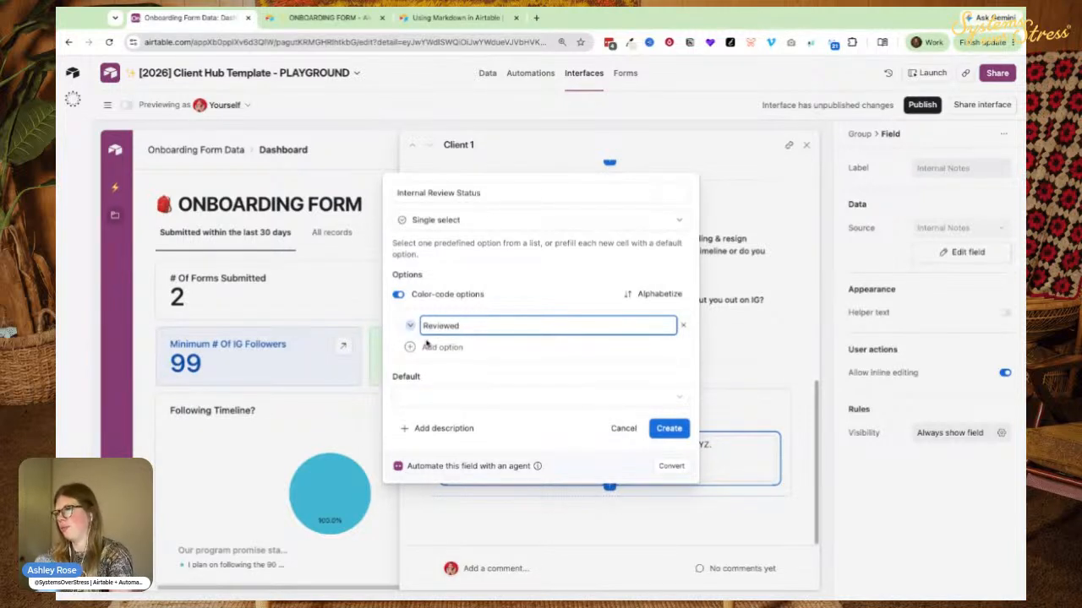
pyautogui.click(659, 432)
# Keep inline editing on for INTERNAL NOTES and enable it for Internal Review Status.
pyautogui.click(431, 414)
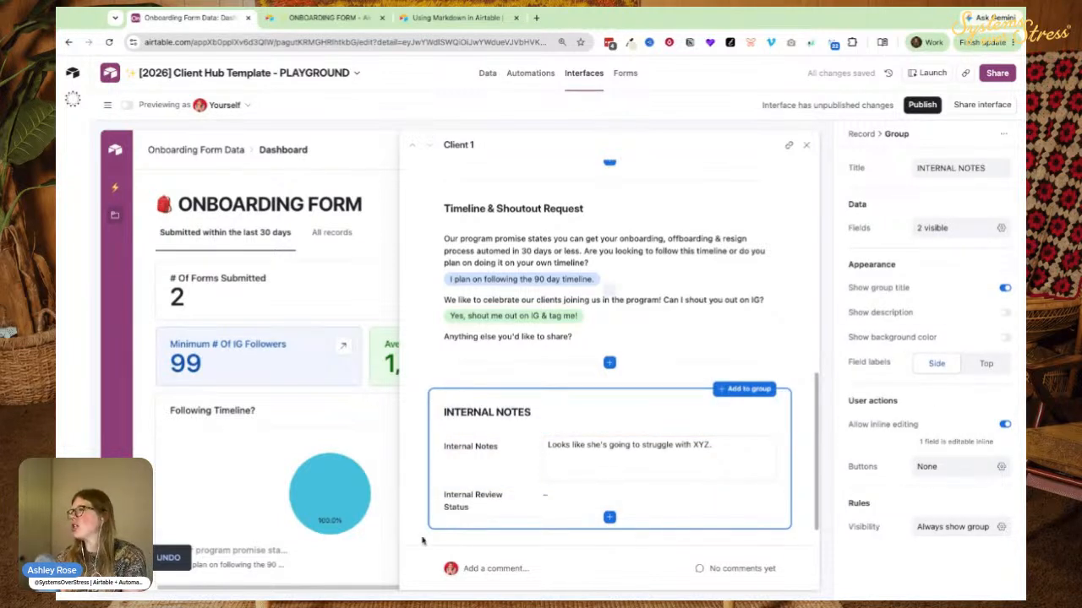
pyautogui.click(1005, 425)
pyautogui.click(969, 484)
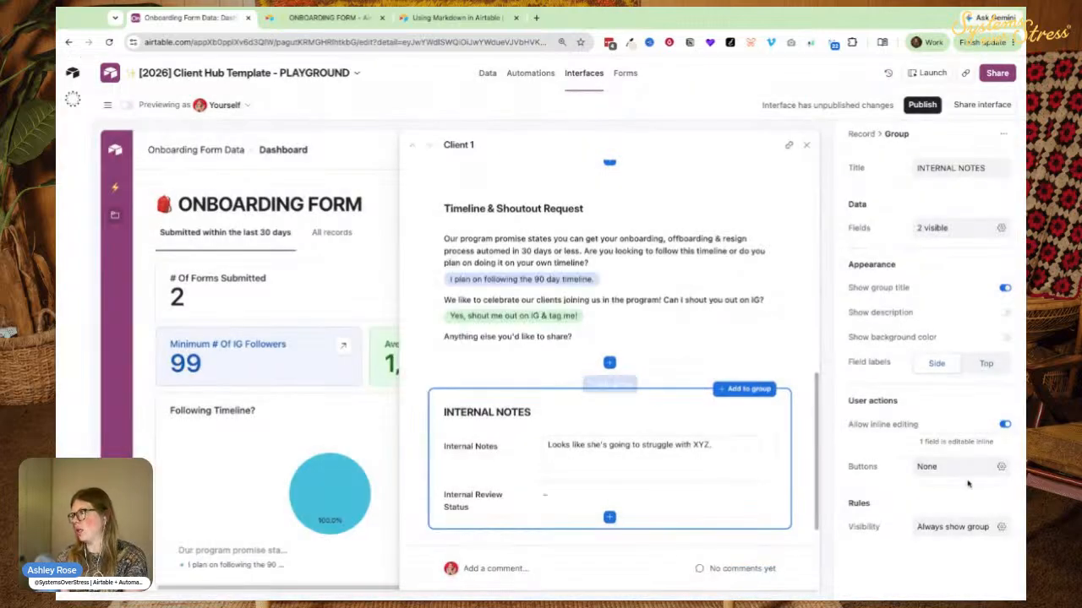
pyautogui.click(494, 503)
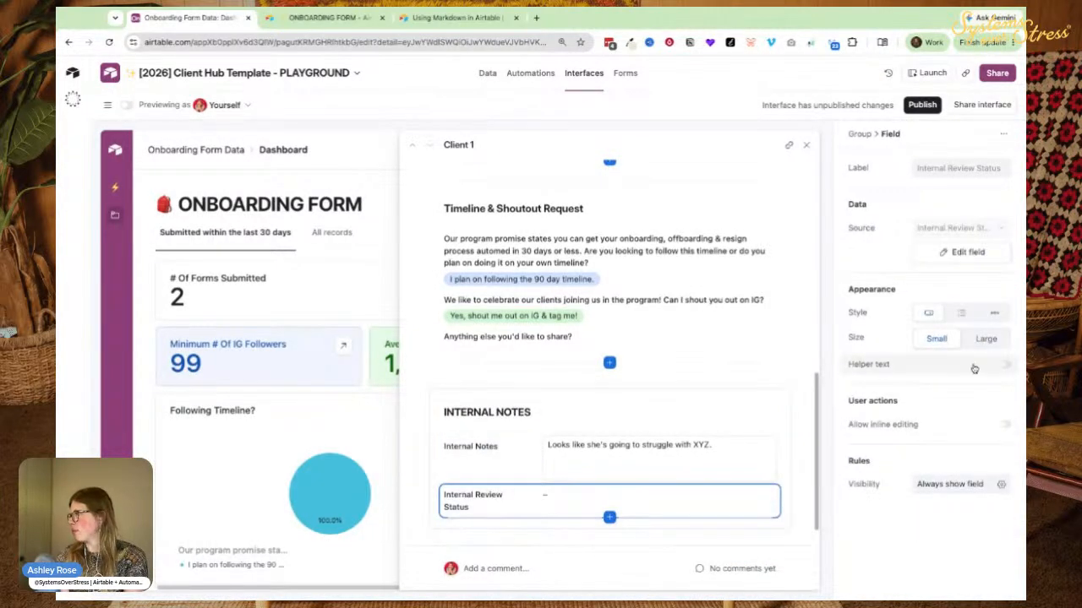
pyautogui.click(1005, 424)
pyautogui.click(650, 499)
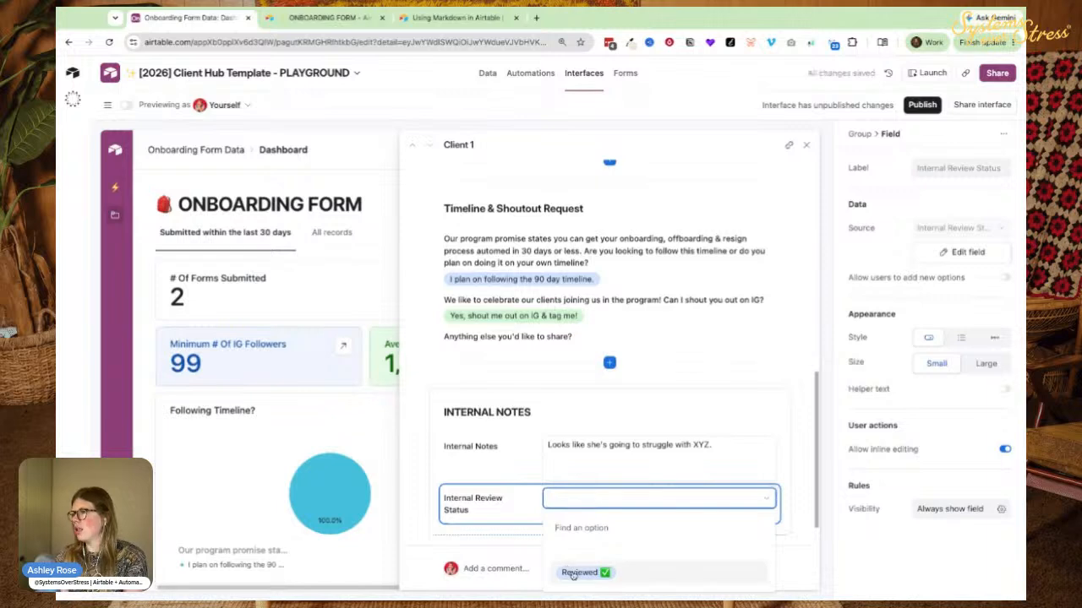
pyautogui.click(461, 432)
# Set Client 1's Internal Review Status to Reviewed ✅ and close the record.
pyautogui.scroll(6, 457, 364)
pyautogui.scroll(-7, 461, 385)
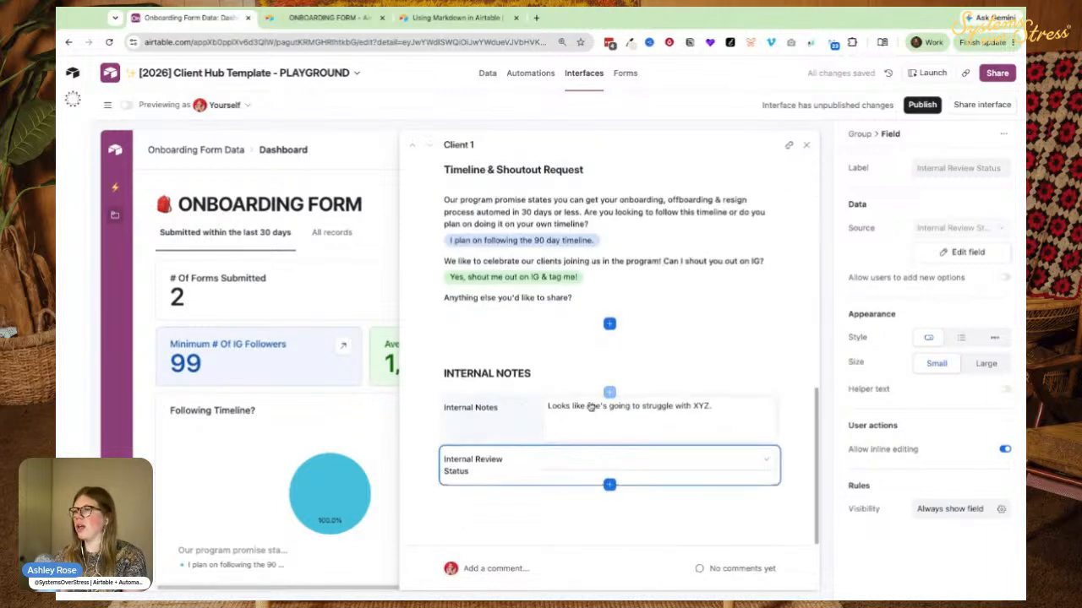
pyautogui.click(609, 457)
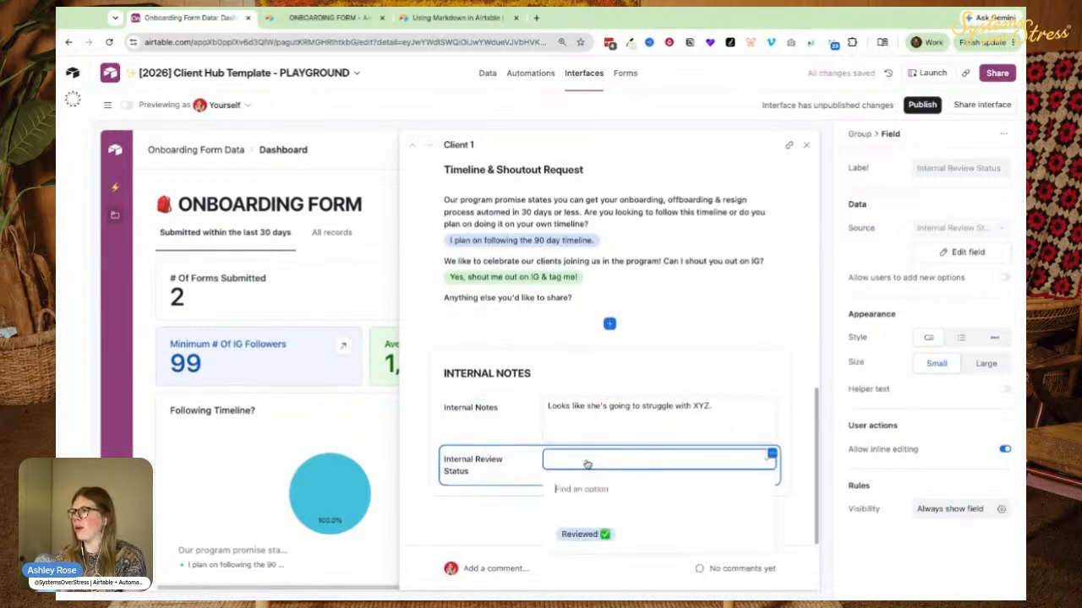
pyautogui.click(605, 535)
pyautogui.scroll(10, 515, 338)
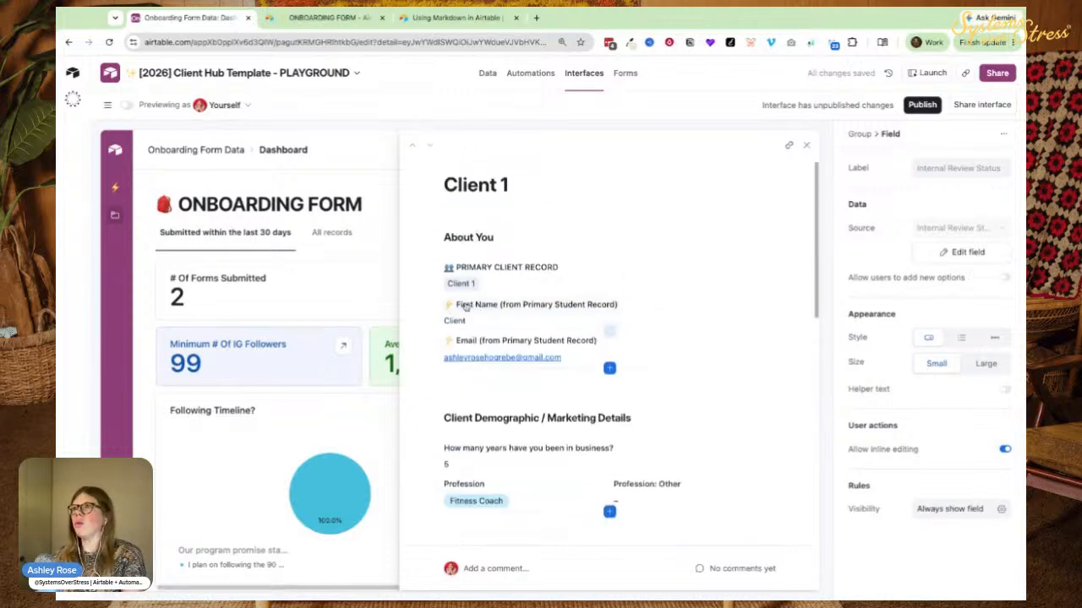
pyautogui.scroll(-10, 567, 278)
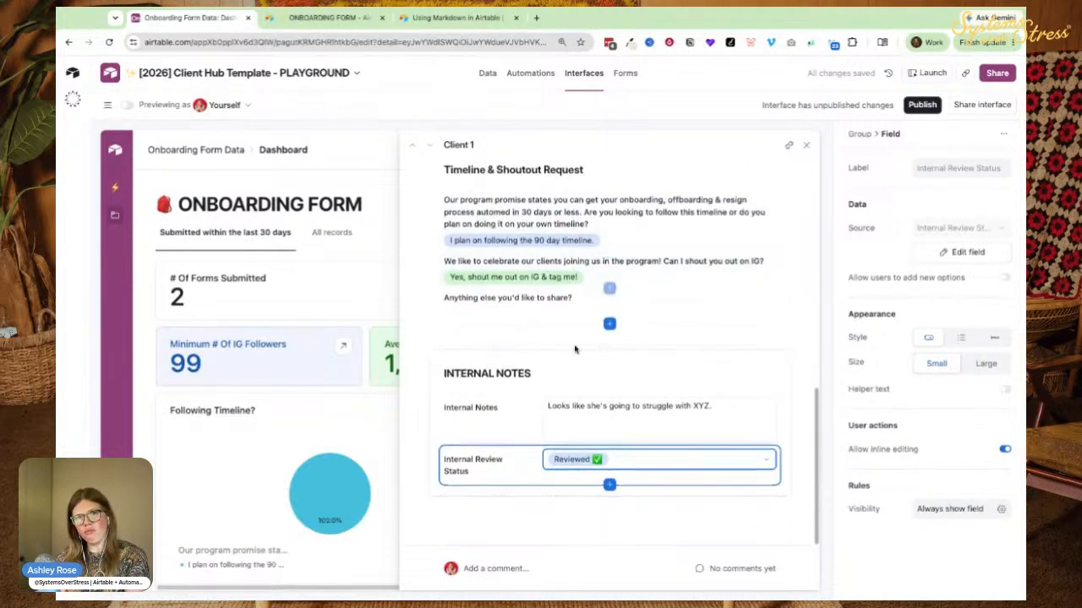
pyautogui.click(809, 146)
pyautogui.click(227, 184)
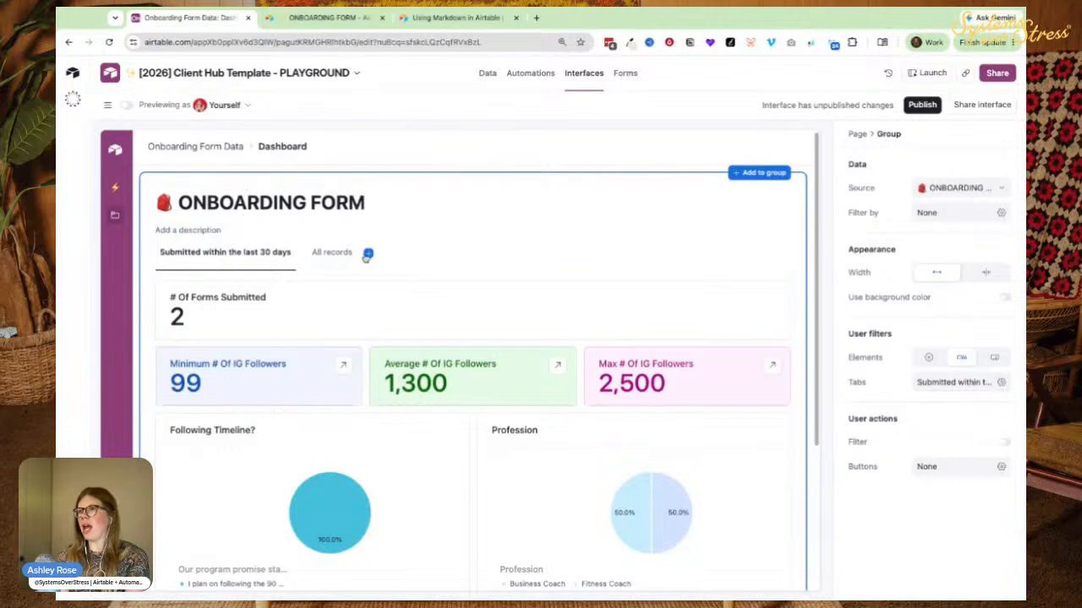
# Add a new dashboard tab named 'Forms to Review'.
pyautogui.click(369, 254)
pyautogui.click(314, 260)
pyautogui.click(924, 167)
pyautogui.write('Forms')
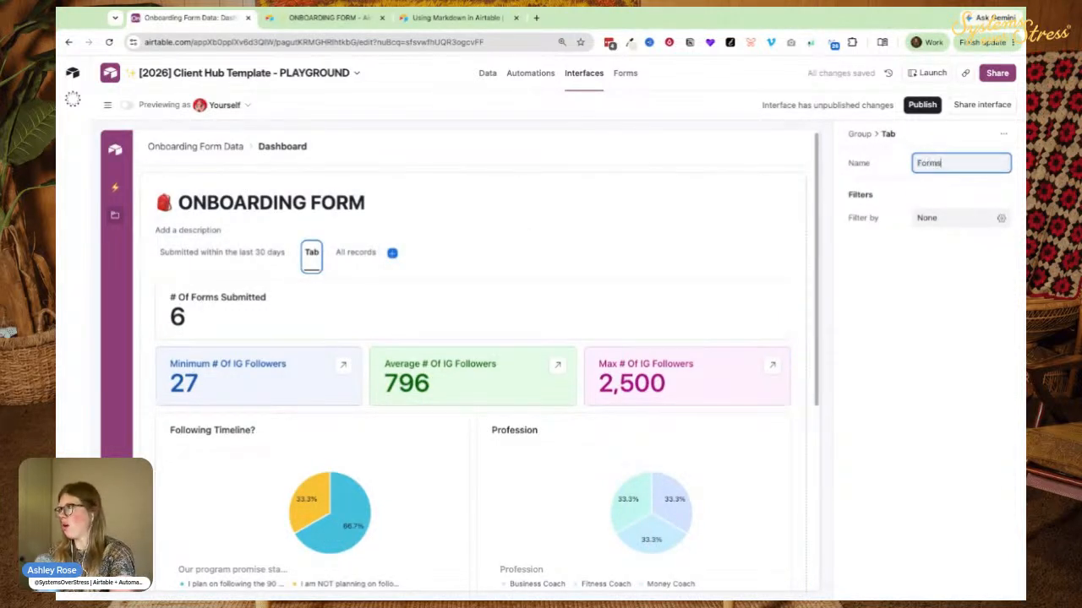
pyautogui.write(' to Review')
# Filter the tab to records where Internal Review Status is none of Reviewed.
pyautogui.click(955, 218)
pyautogui.click(735, 287)
pyautogui.write('int')
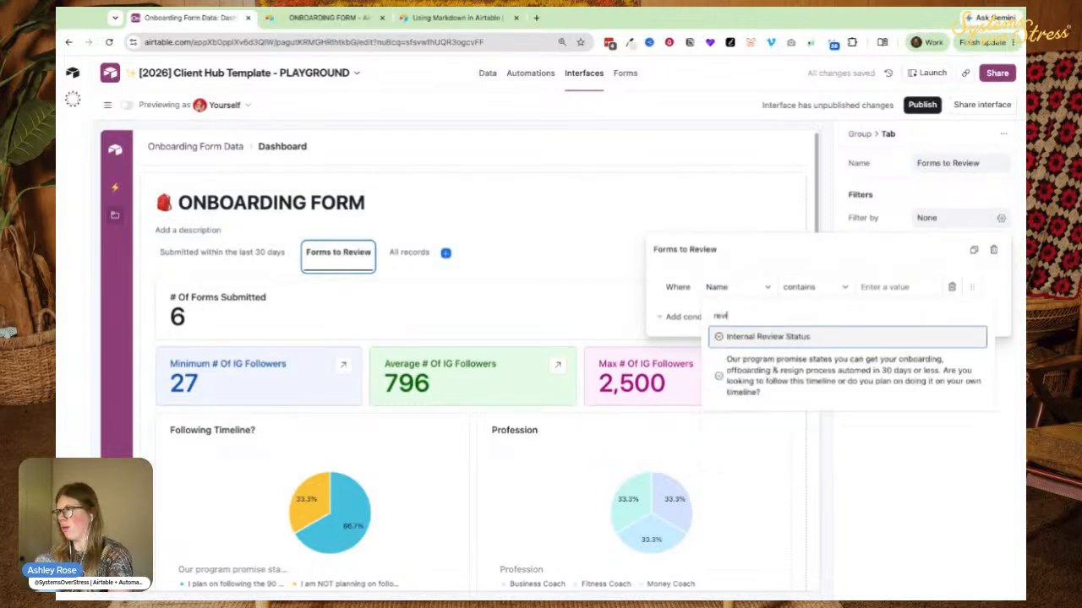
pyautogui.press('Return')
pyautogui.click(721, 287)
pyautogui.click(789, 336)
pyautogui.click(814, 292)
pyautogui.click(824, 337)
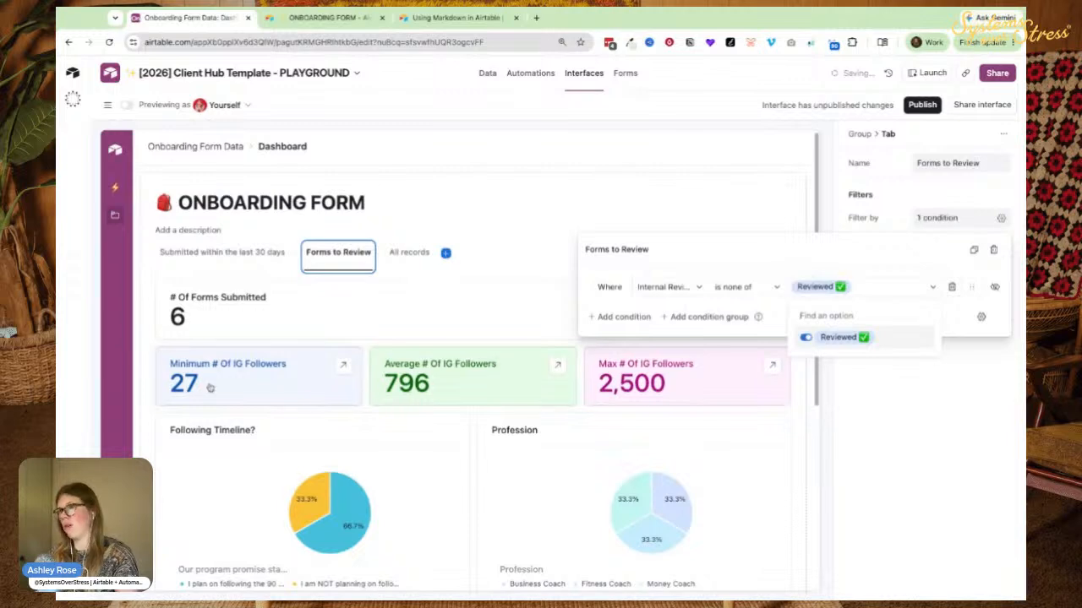
pyautogui.click(240, 317)
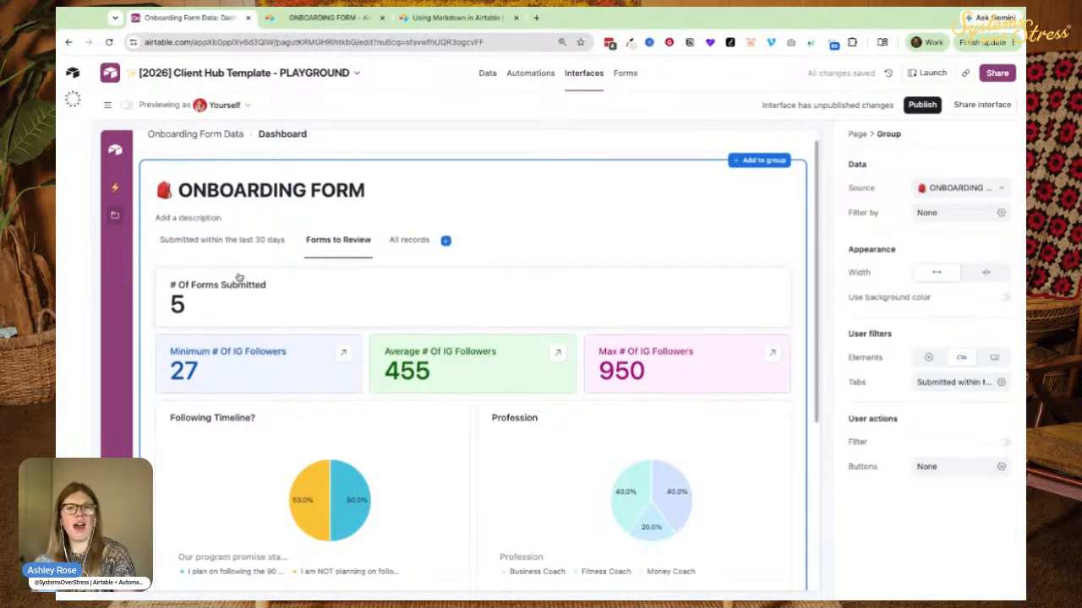
# Give Client 2 a placeholder internal note and mark it Reviewed.
pyautogui.scroll(-3, 239, 287)
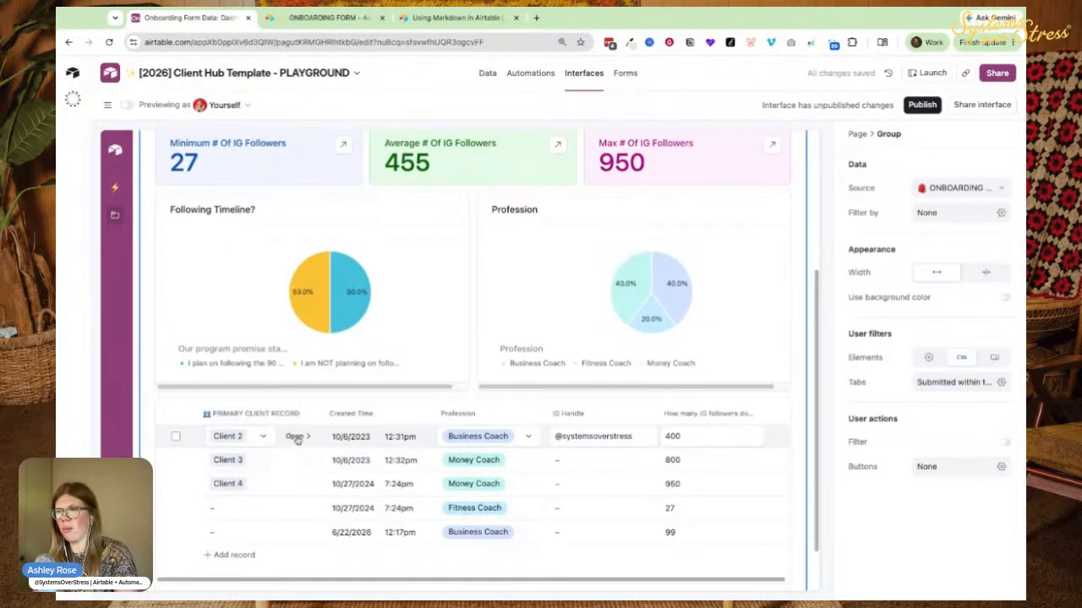
pyautogui.click(297, 437)
pyautogui.scroll(-10, 557, 355)
pyautogui.click(591, 424)
pyautogui.click(592, 424)
pyautogui.write('l;kj;lkj;lj')
pyautogui.click(512, 466)
pyautogui.click(564, 463)
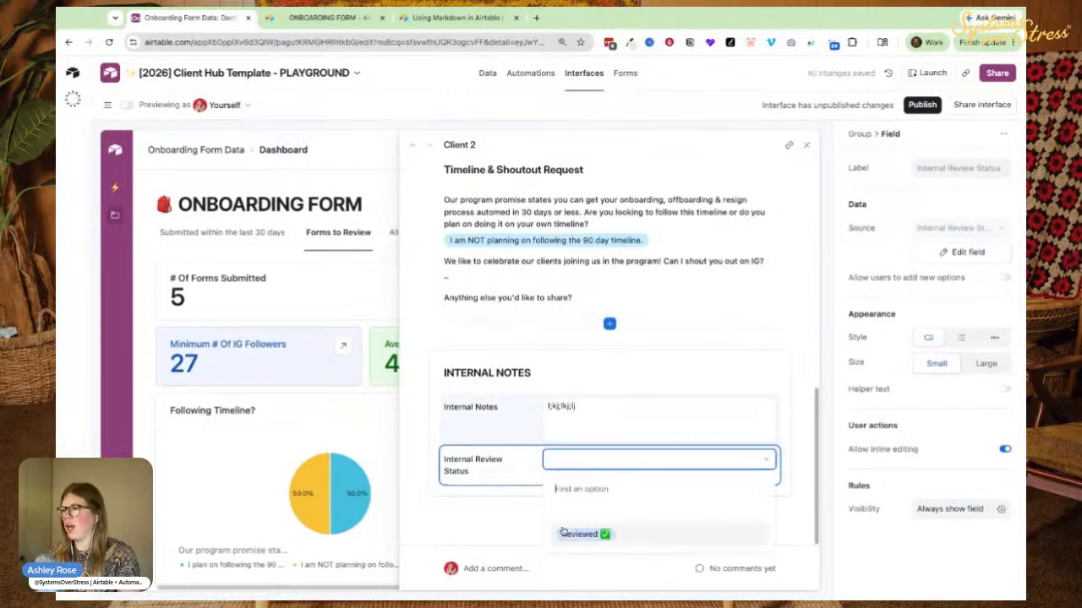
pyautogui.click(580, 534)
pyautogui.click(803, 149)
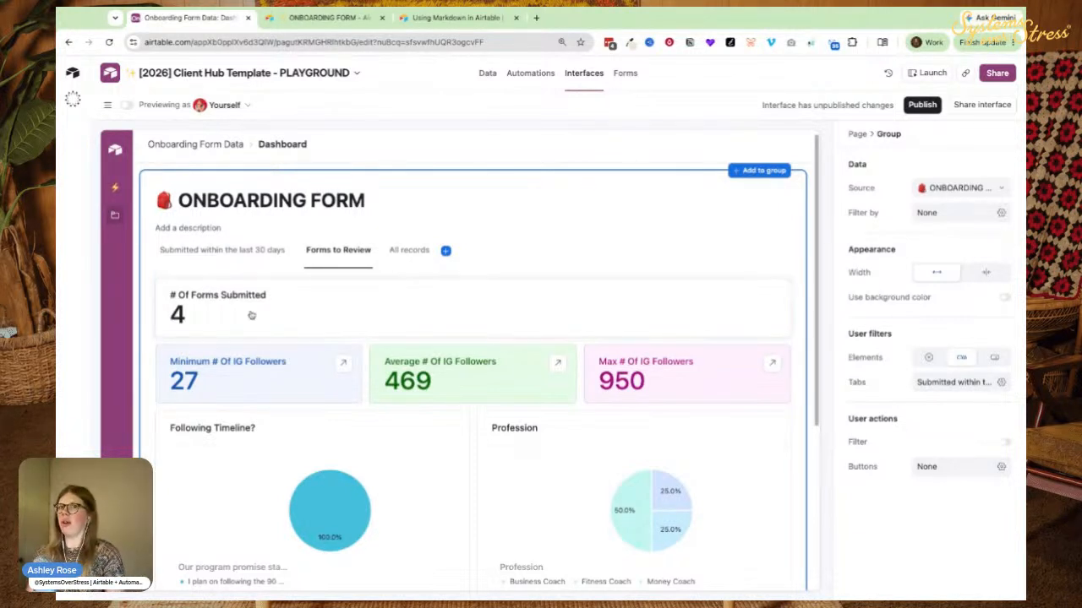
pyautogui.scroll(-1, 325, 329)
pyautogui.scroll(1, 310, 327)
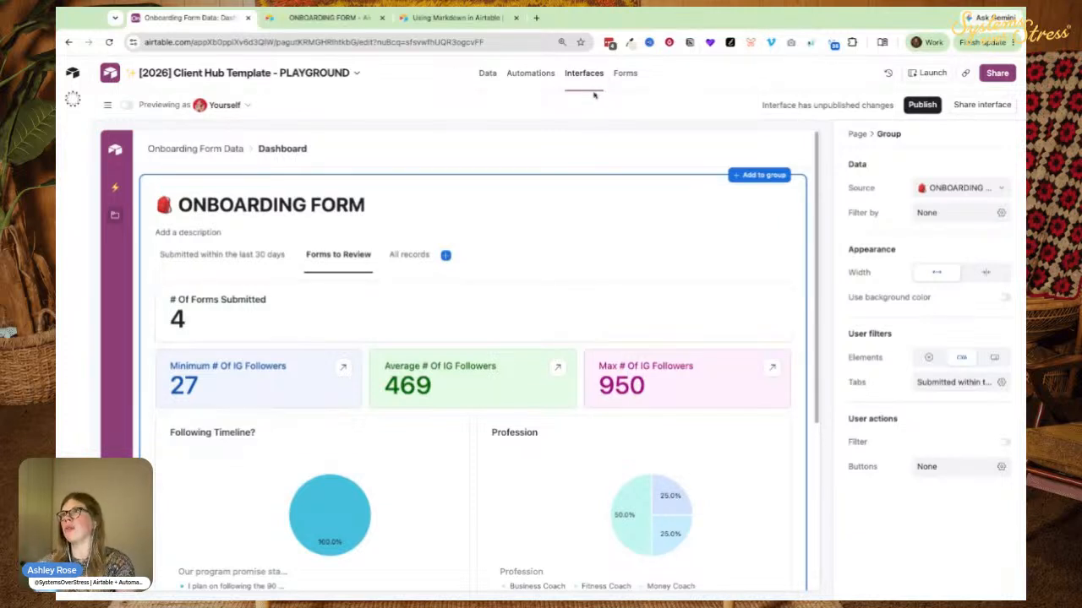
pyautogui.click(626, 74)
pyautogui.scroll(-4, 284, 309)
pyautogui.scroll(2, 284, 309)
pyautogui.scroll(2, 284, 308)
pyautogui.scroll(-10, 246, 347)
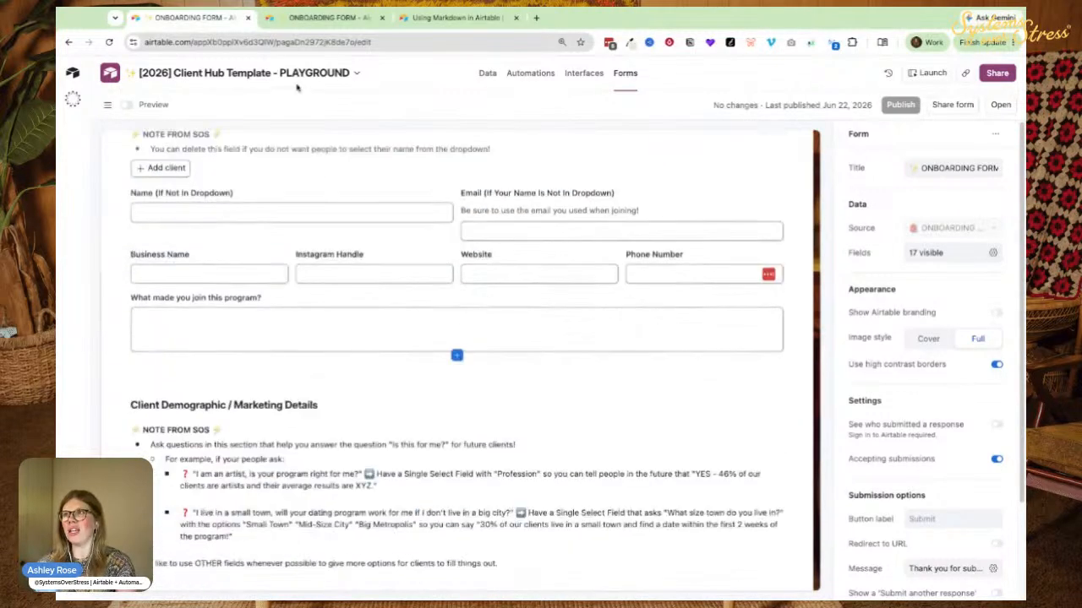
pyautogui.click(539, 73)
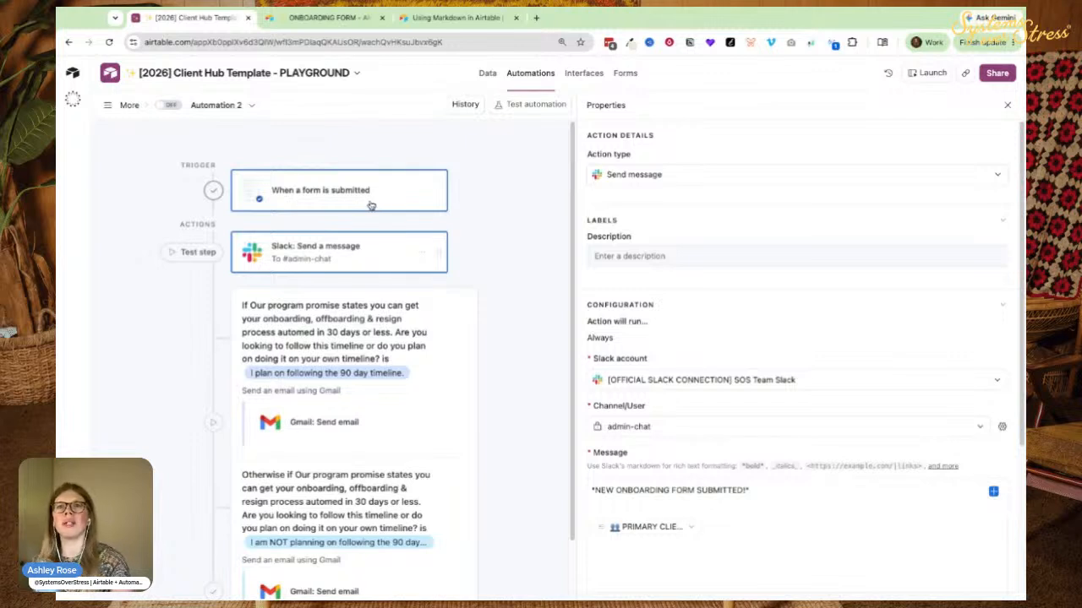
pyautogui.scroll(-1, 282, 271)
pyautogui.scroll(-2, 283, 272)
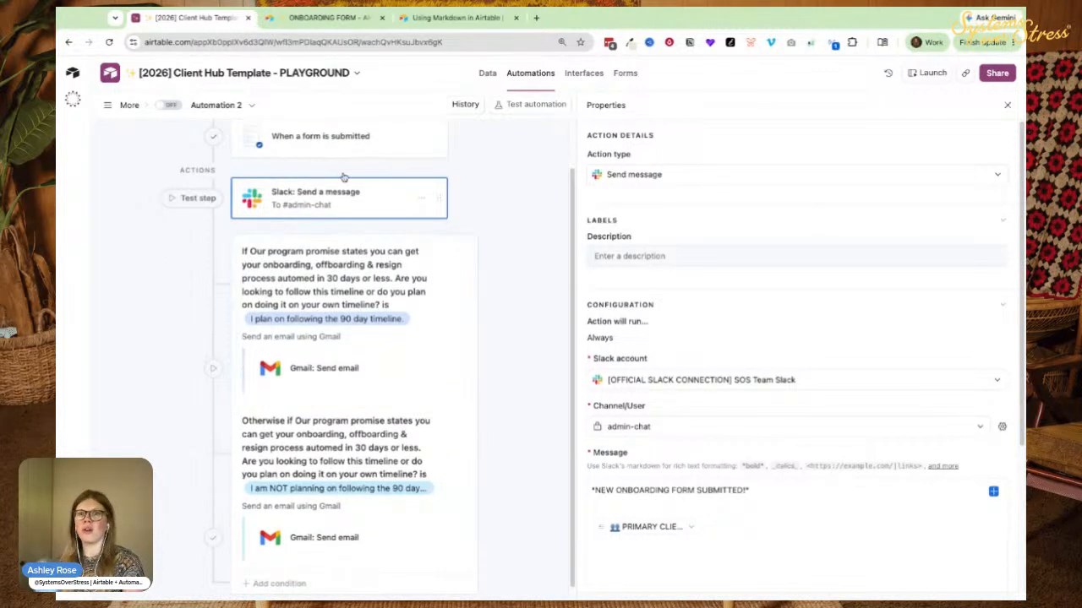
pyautogui.click(584, 73)
# Check Client 1's Internal Notes and Reviewed status, then open the ONBOARDING FORM editor.
pyautogui.scroll(-1, 292, 335)
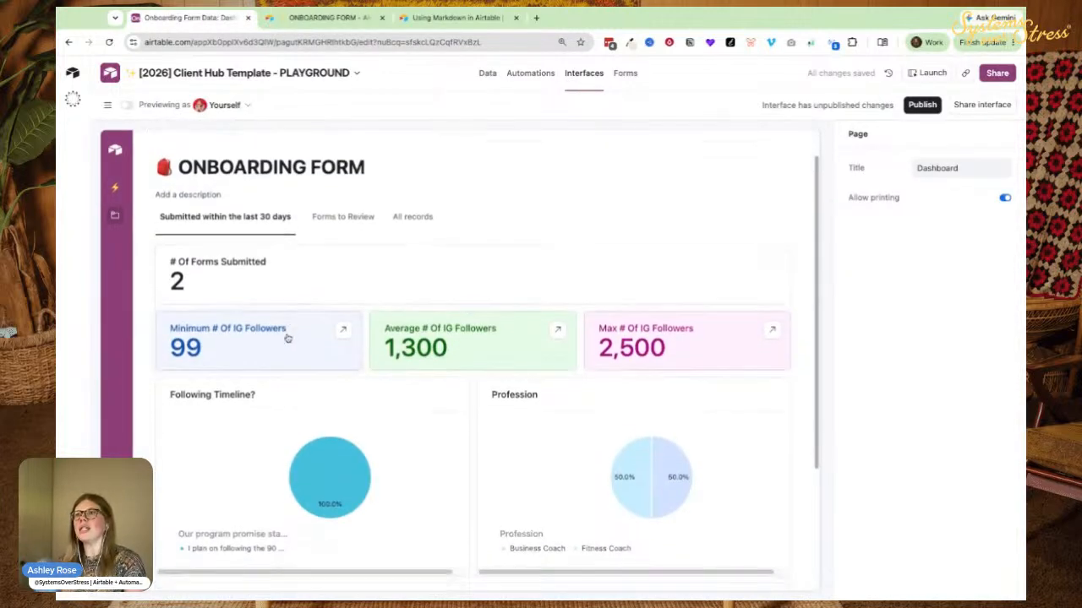
pyautogui.scroll(-4, 282, 372)
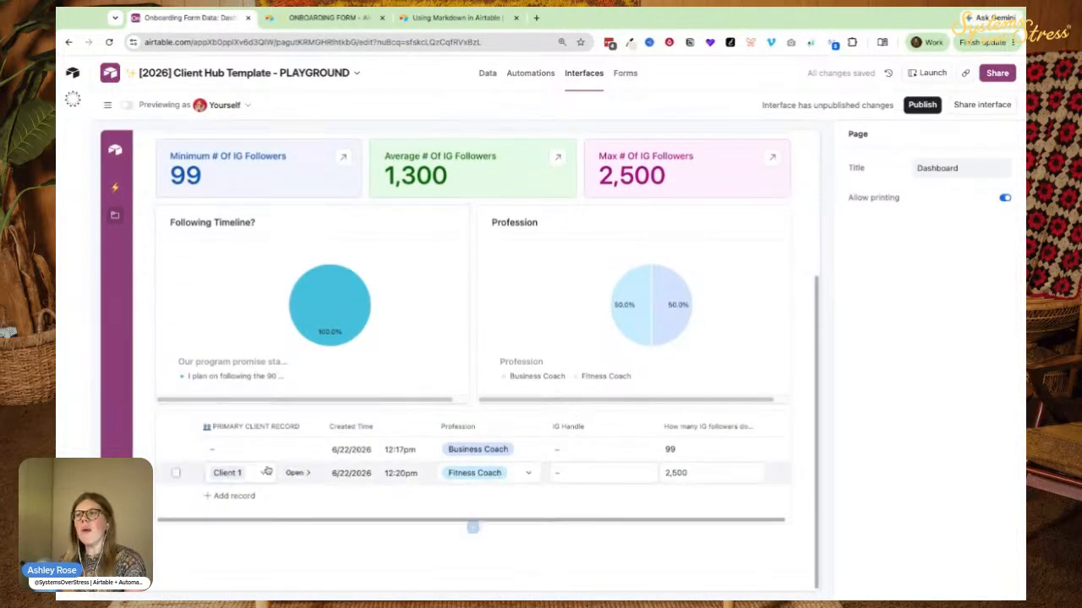
pyautogui.click(307, 473)
pyautogui.scroll(-10, 508, 355)
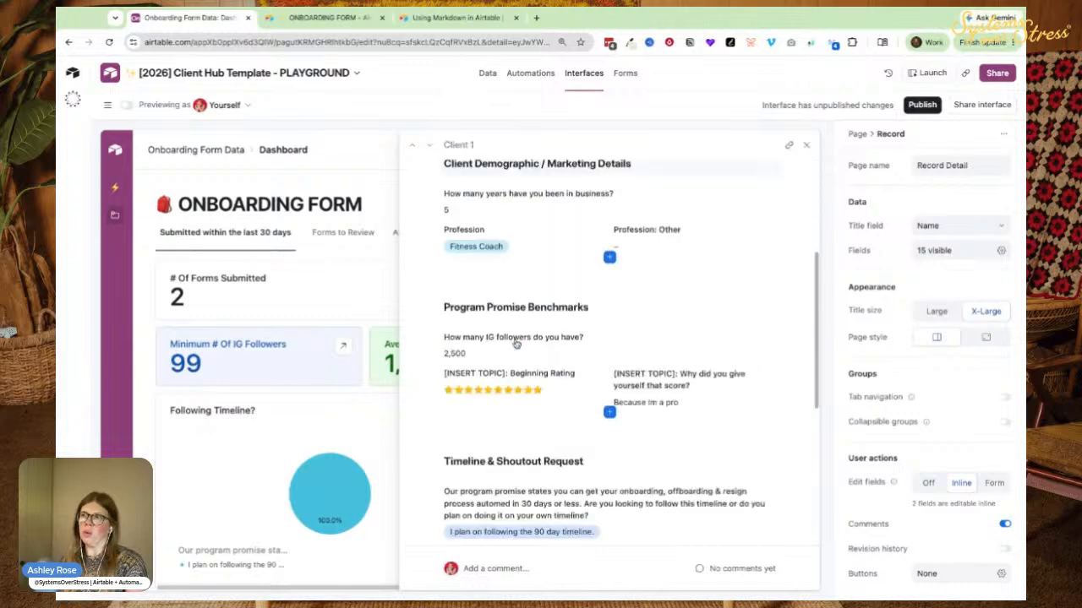
pyautogui.scroll(10, 473, 364)
pyautogui.scroll(-7, 507, 346)
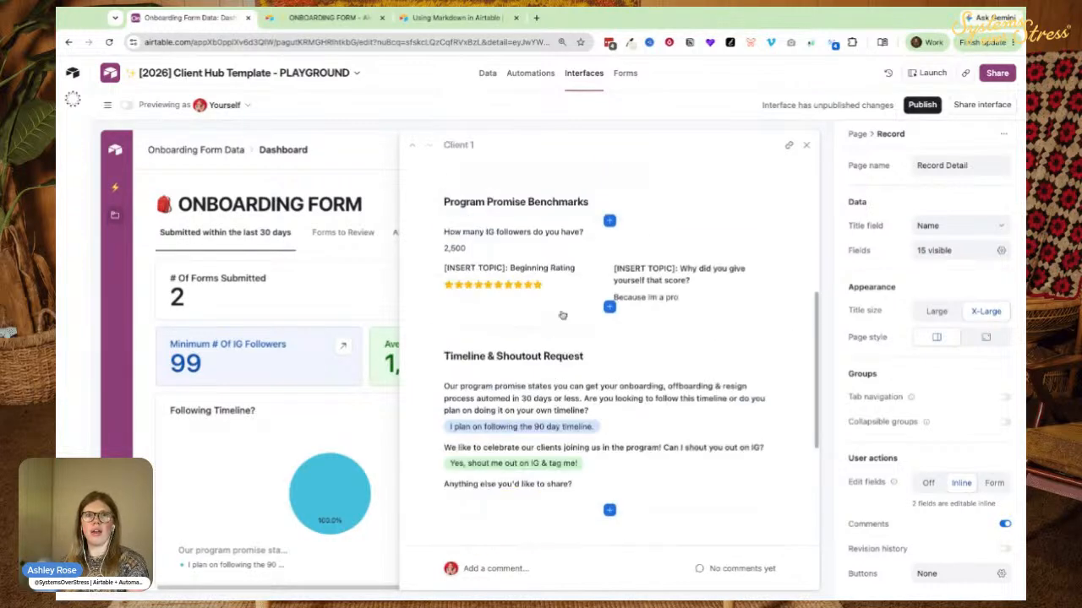
pyautogui.scroll(-3, 520, 338)
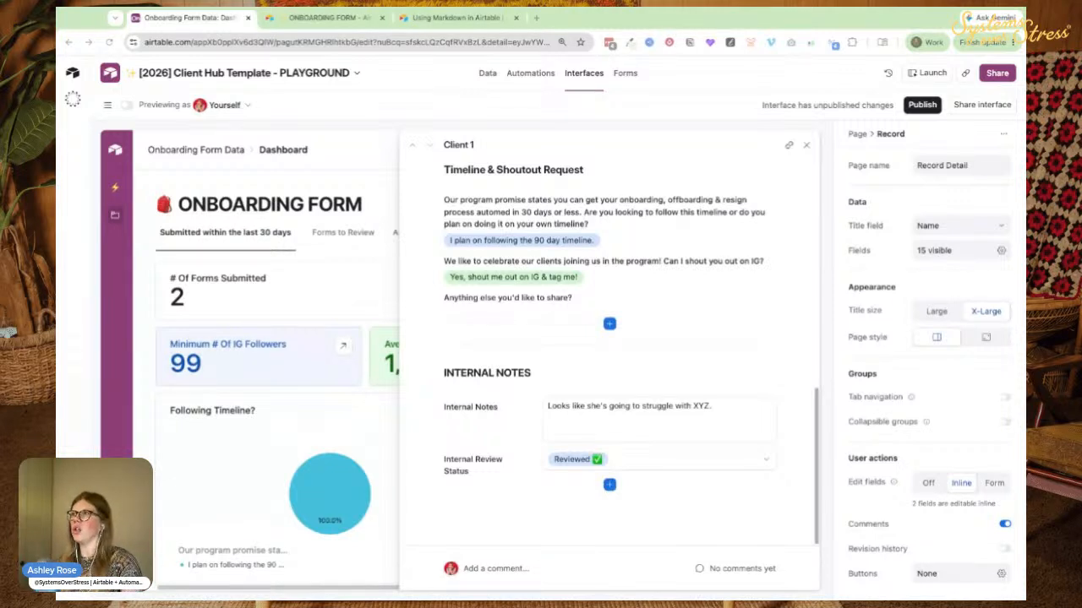
pyautogui.click(625, 73)
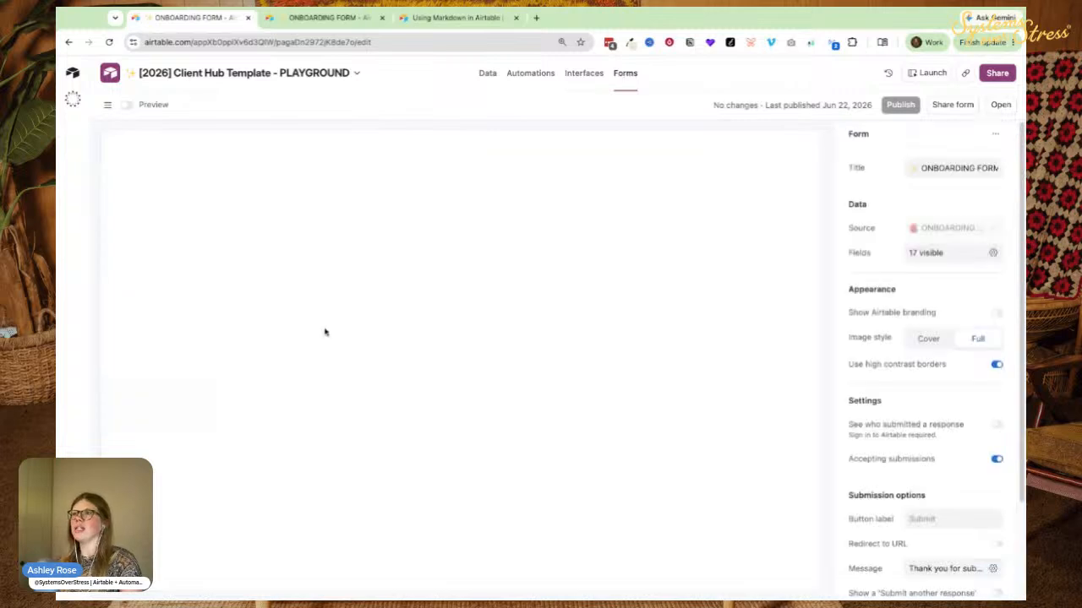
# Browse the APPLICATION and RESULTS TRACKER forms, then open the PRIMARY CLIENT RECORD data table.
pyautogui.click(107, 104)
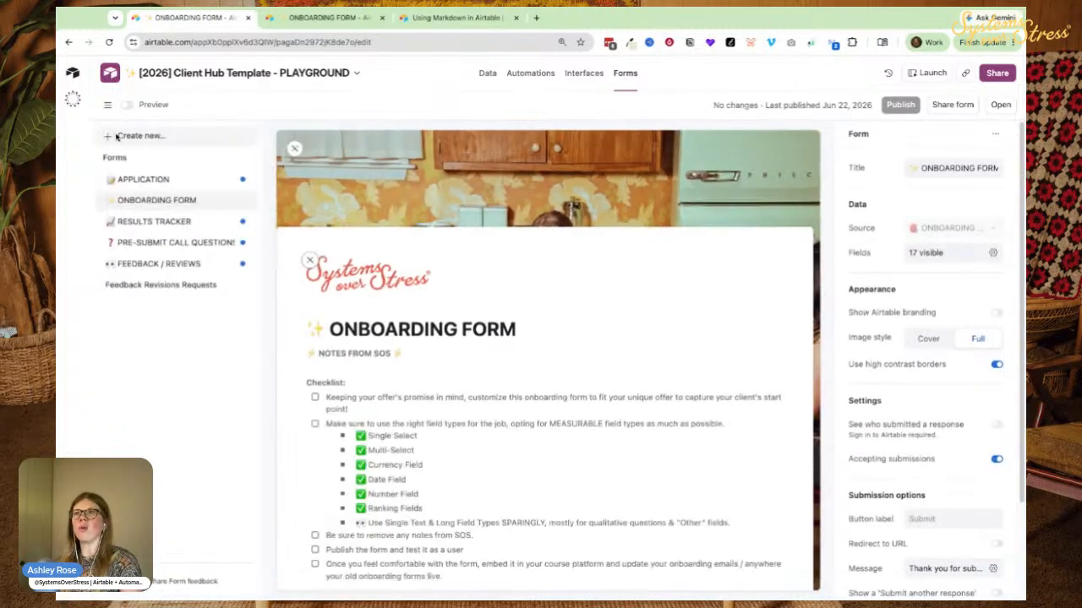
pyautogui.click(135, 180)
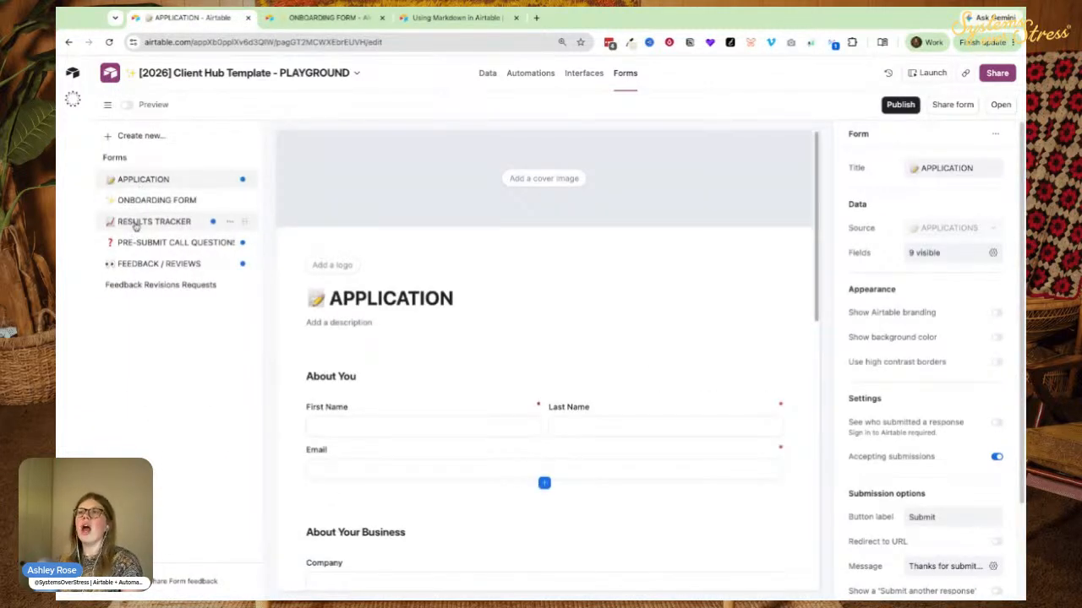
pyautogui.click(135, 222)
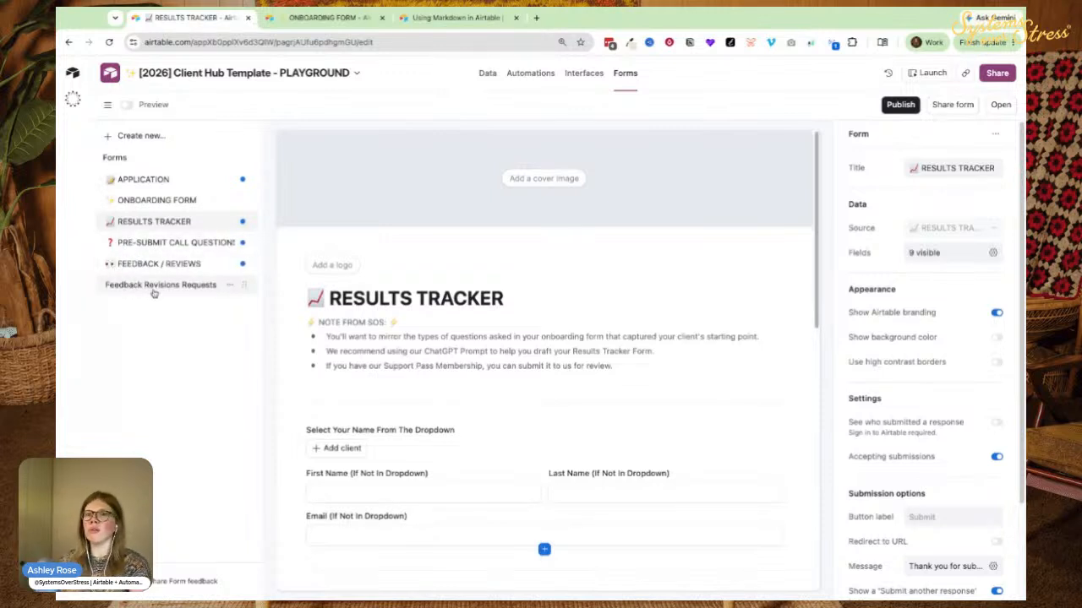
pyautogui.click(57, 249)
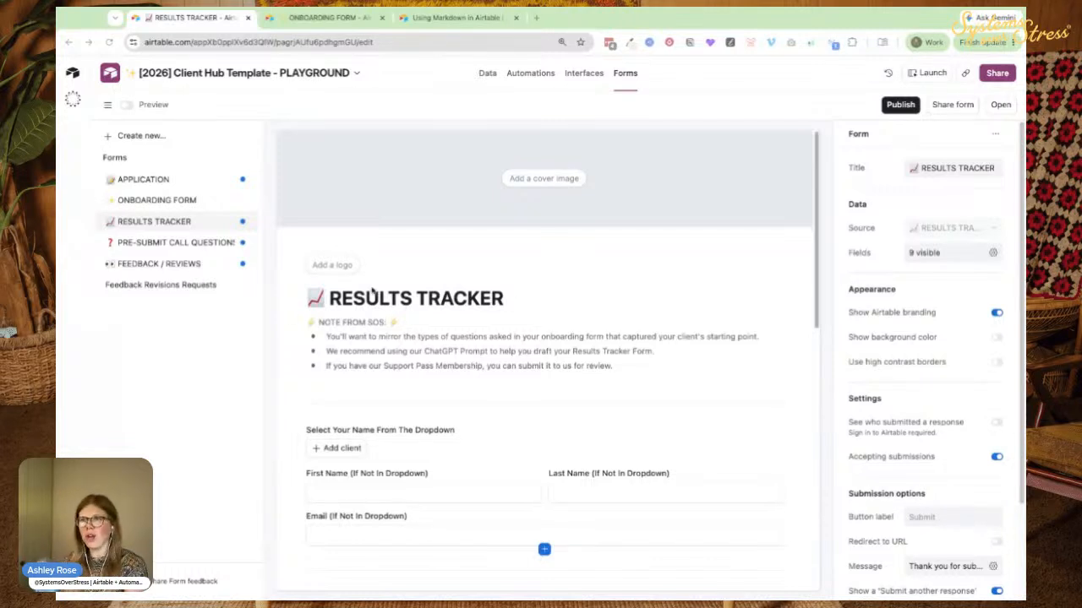
pyautogui.click(487, 73)
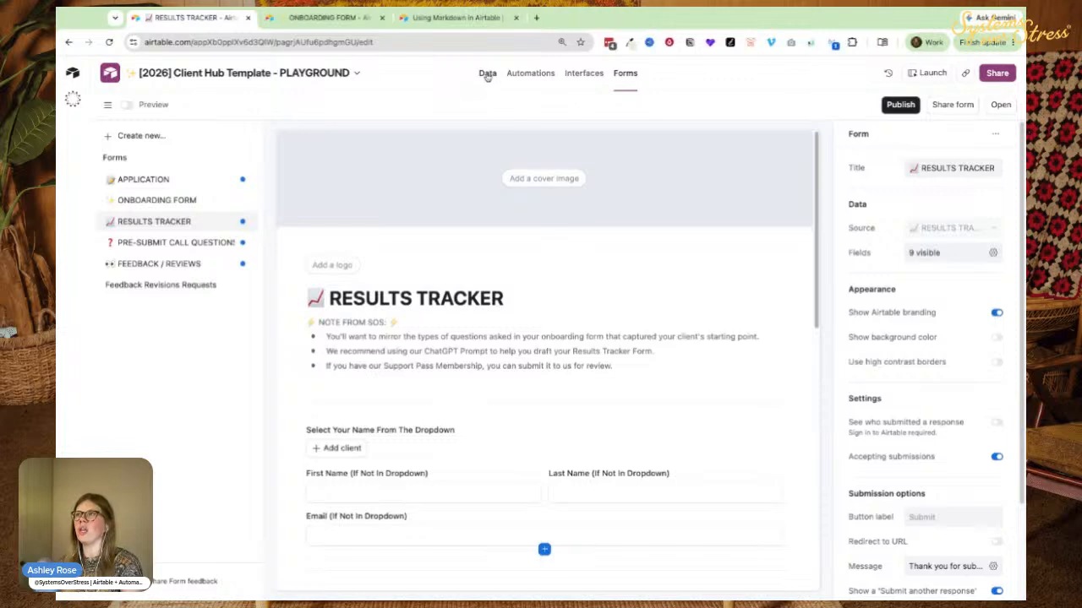
pyautogui.click(110, 109)
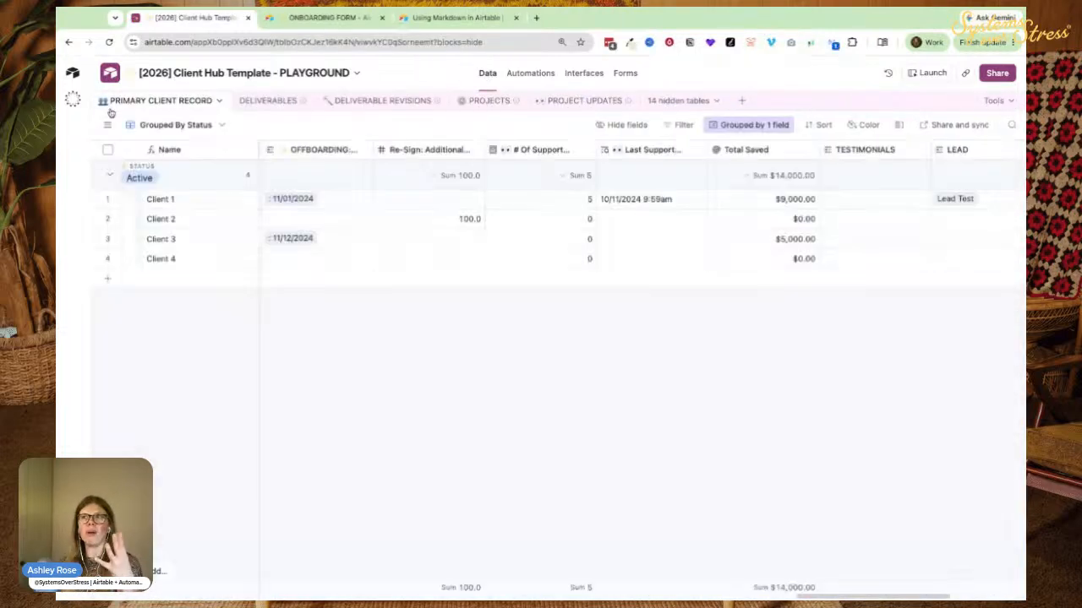